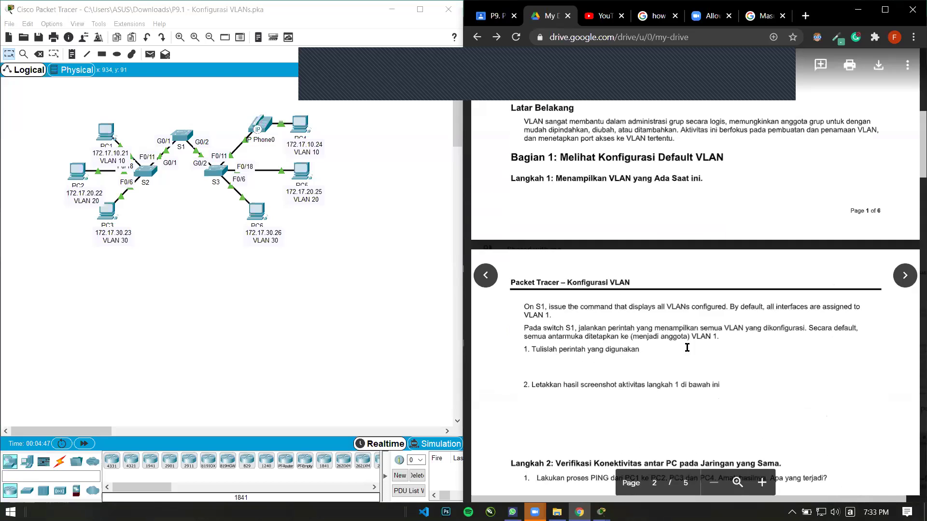
- Open switch S1's command line interface and enter privileged EXEC mode with the enable command
left_click(185, 138)
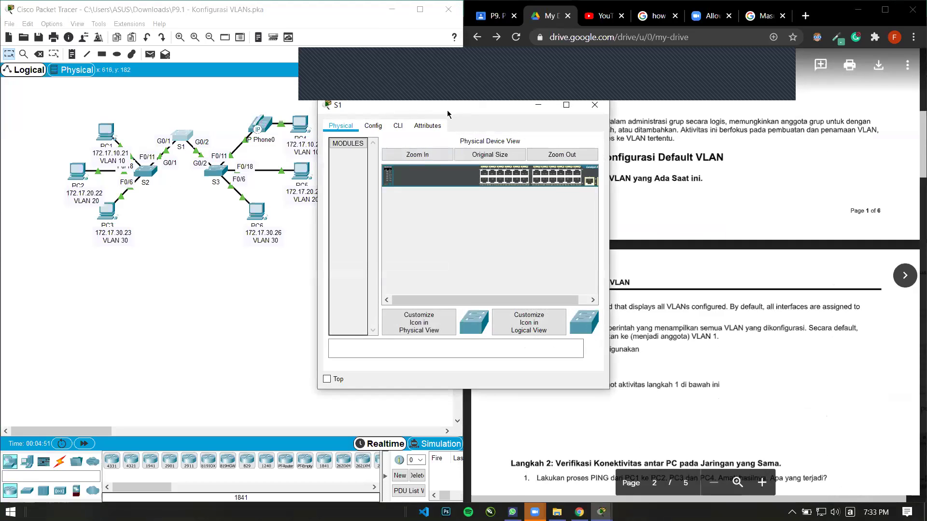
left_click_drag(453, 109, 275, 136)
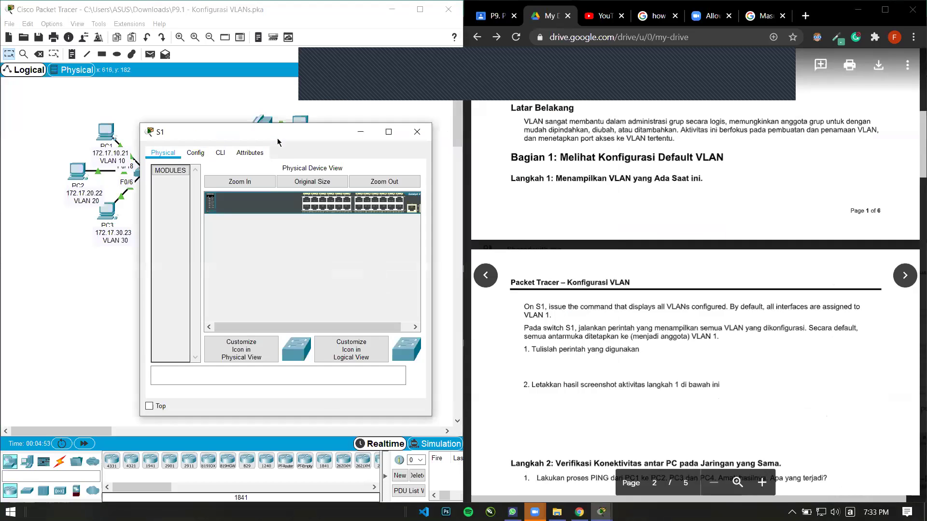
left_click(221, 154)
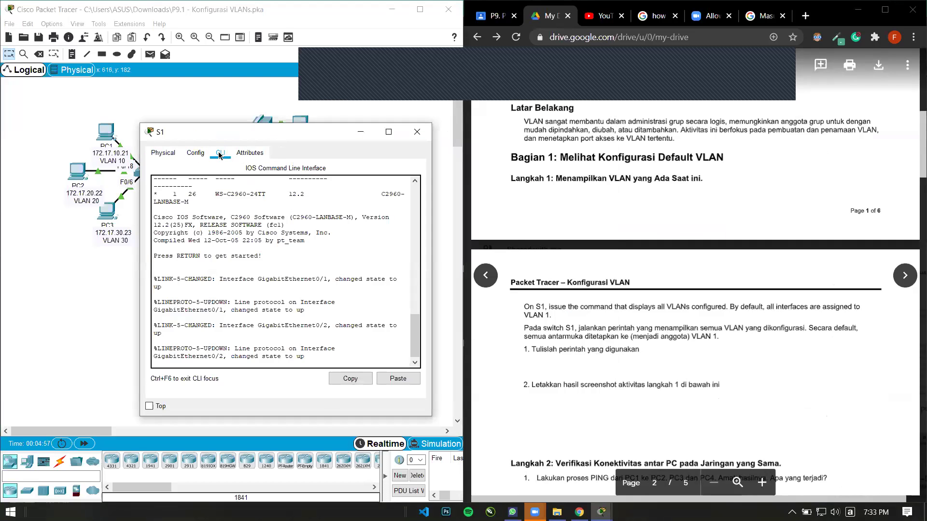
left_click_drag(245, 137, 398, 180)
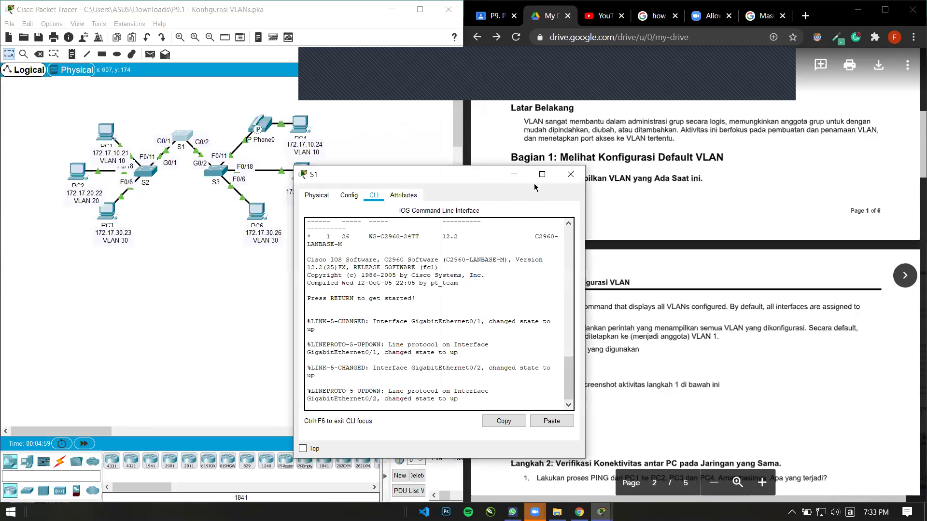
left_click(571, 174)
left_click(187, 138)
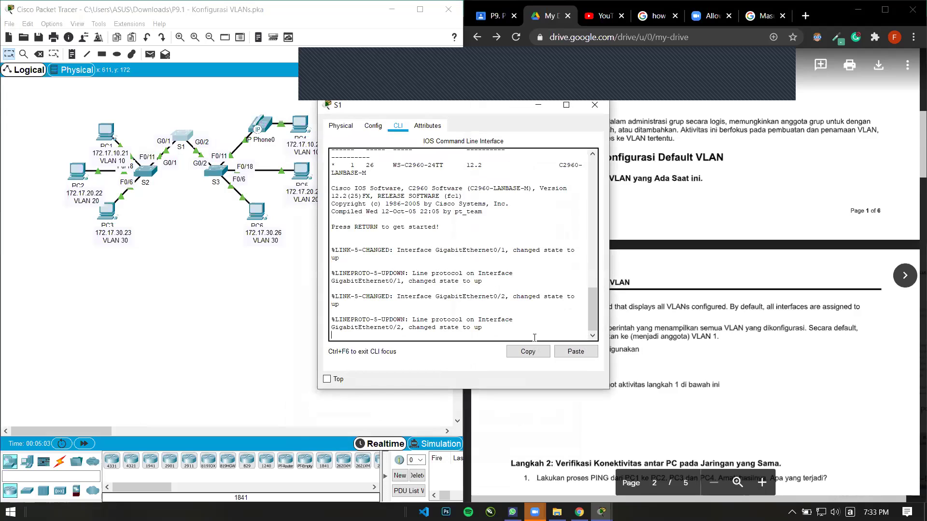
key("Return")
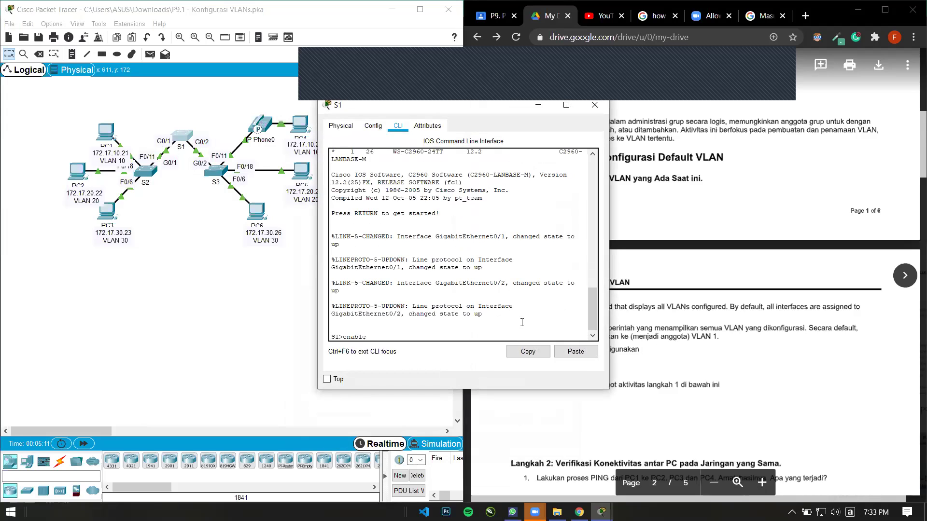
key("Return")
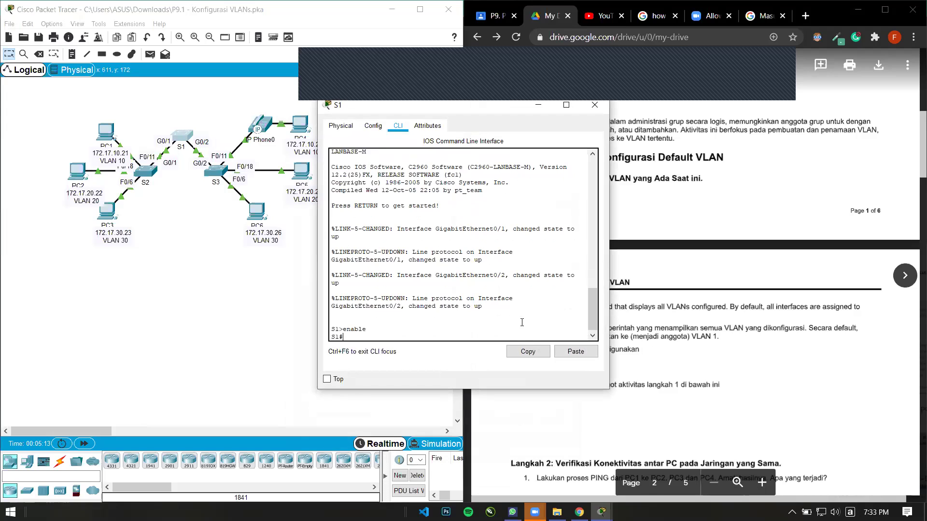
- Try the end command at switch S1's privileged EXEC prompt
type("end")
key("Return")
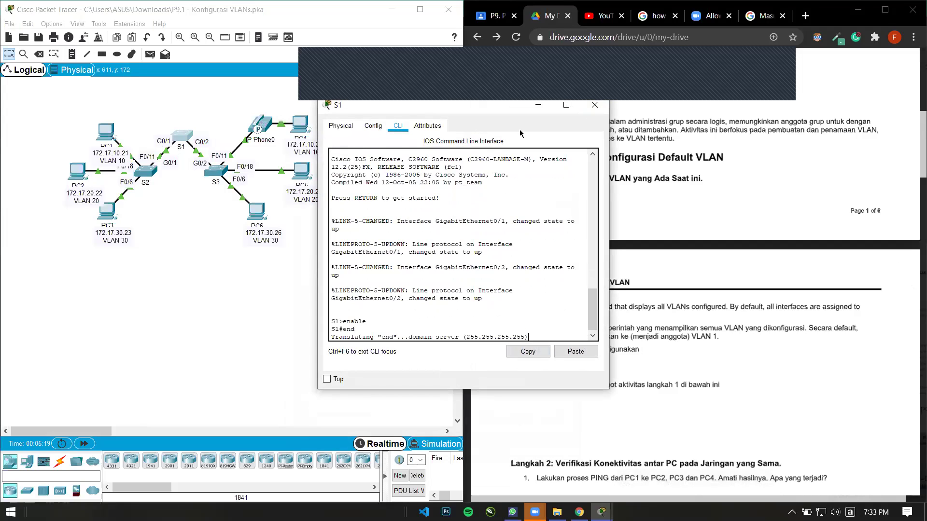
left_click_drag(490, 112, 383, 108)
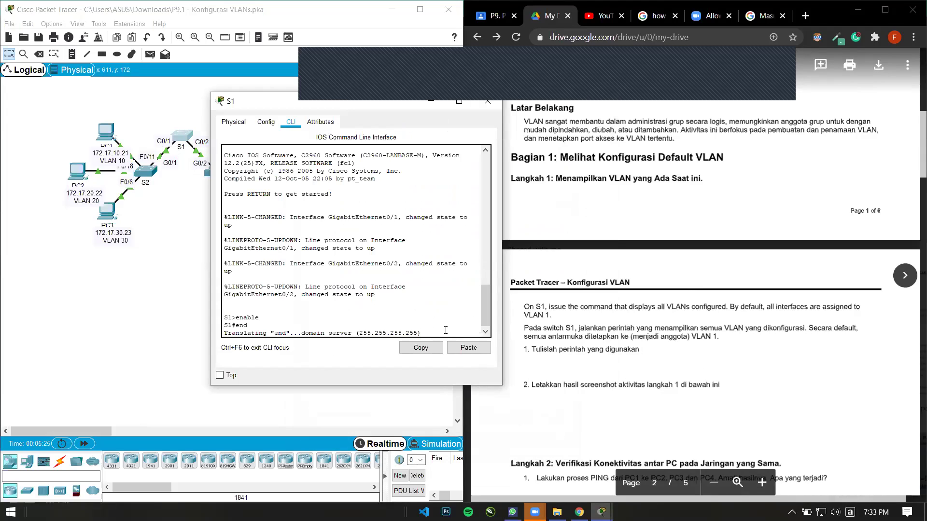
scroll(415, 323, "up", 3)
scroll(430, 323, "down", 3)
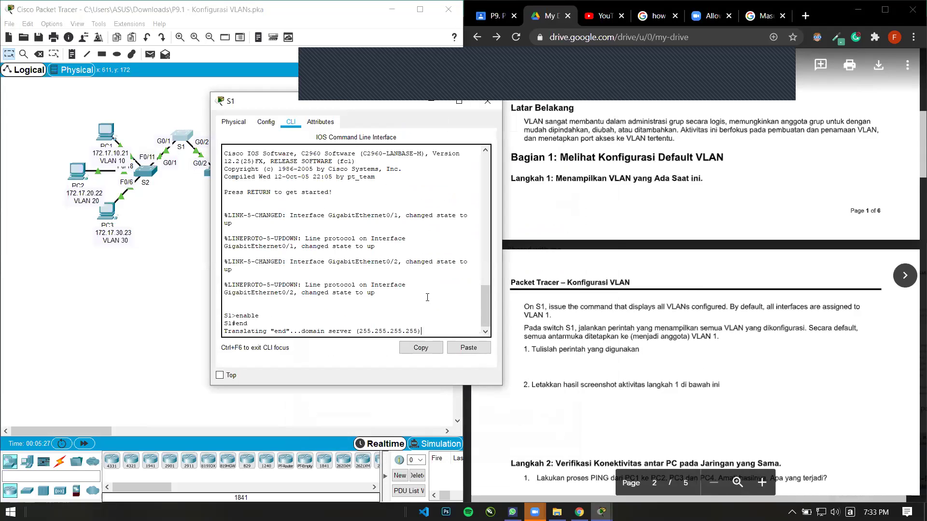
scroll(440, 323, "up", 1)
scroll(440, 323, "down", 1)
left_click(535, 512)
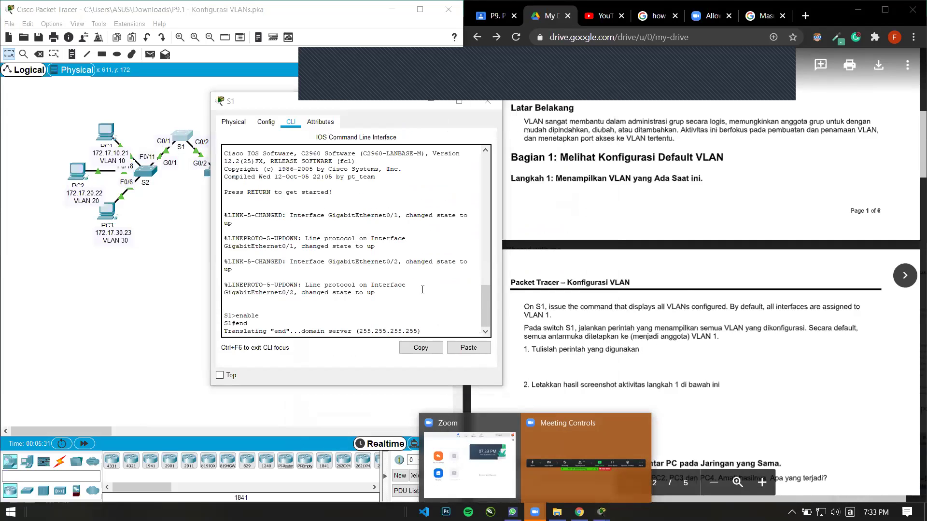
left_click(423, 289)
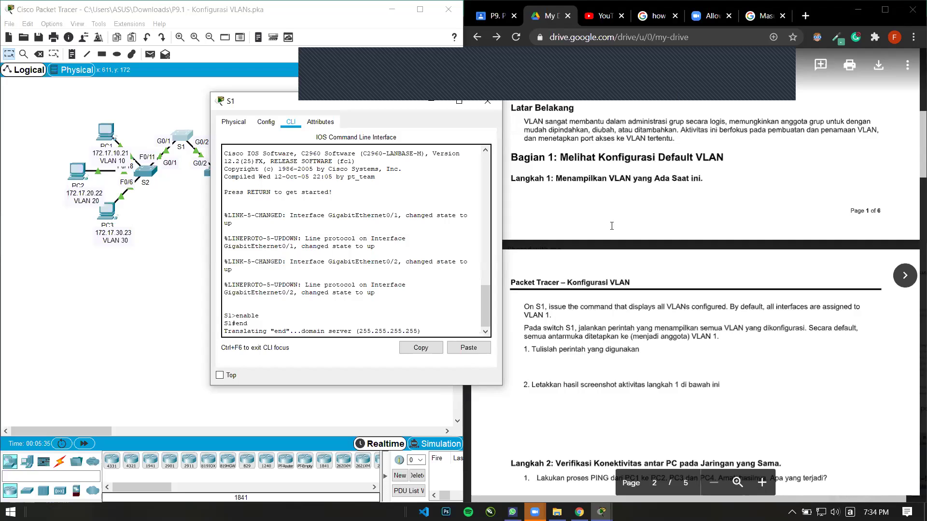
triple_click(439, 328)
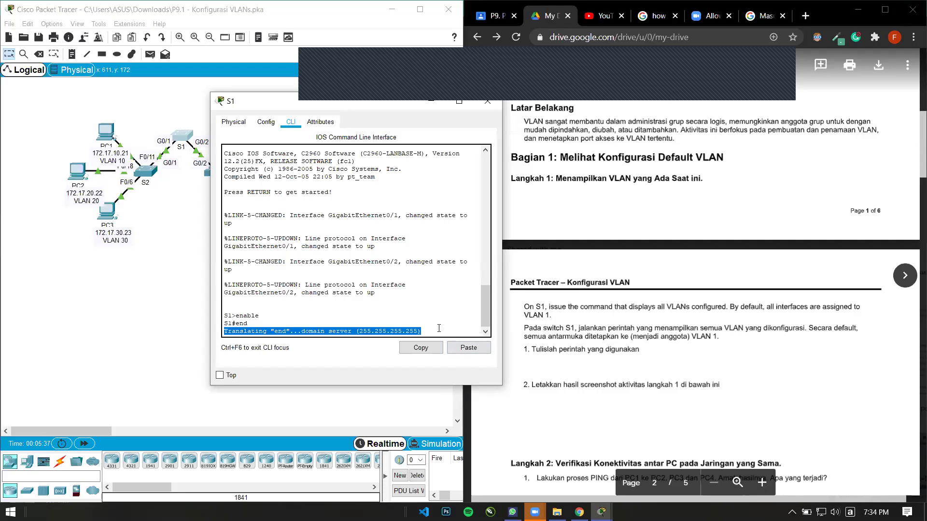
left_click_drag(248, 324, 223, 315)
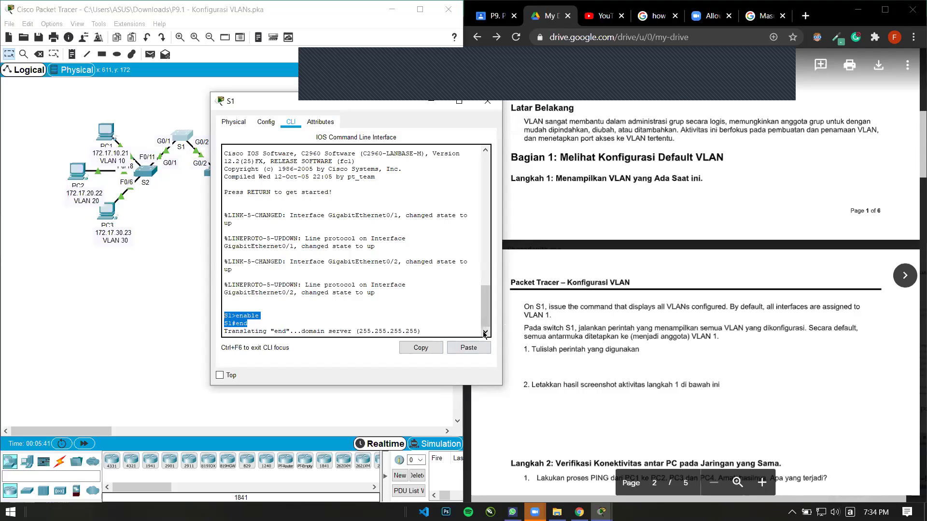
left_click(434, 330)
left_click_drag(280, 314, 224, 315)
left_click(249, 305)
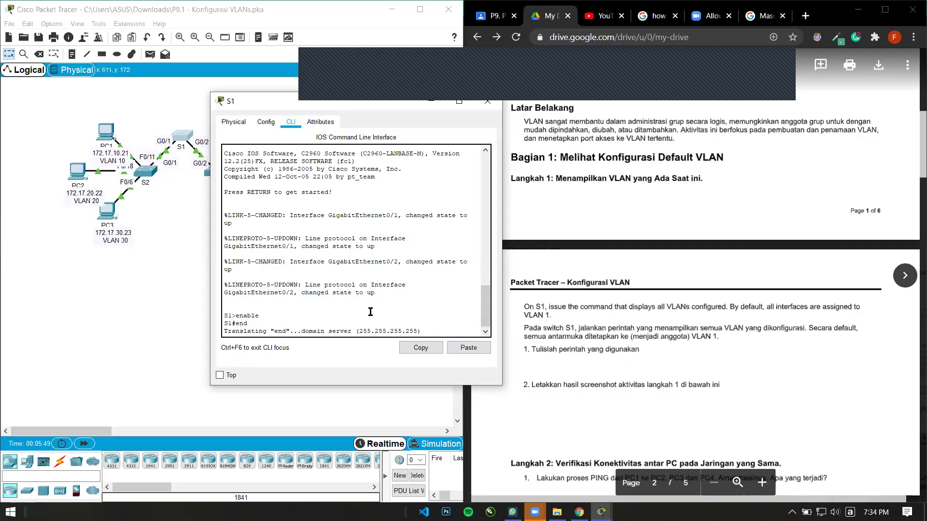
- Read the worksheet's instructions for displaying the VLANs on S1 and the question about the command used
scroll(629, 361, "down", 1)
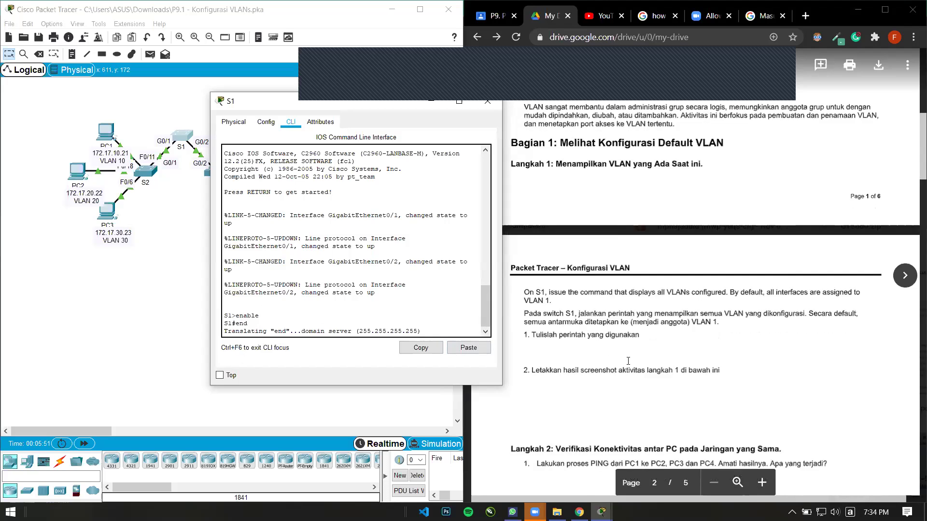
left_click(523, 289)
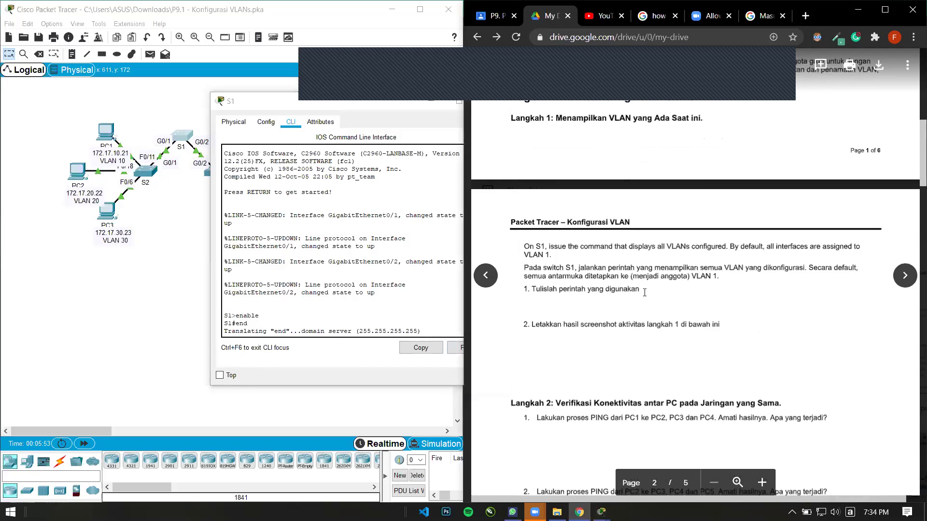
left_click_drag(524, 289, 648, 300)
left_click(650, 301)
- Run show vlan brief on switch S1 and highlight the command with its VLAN output
left_click(325, 342)
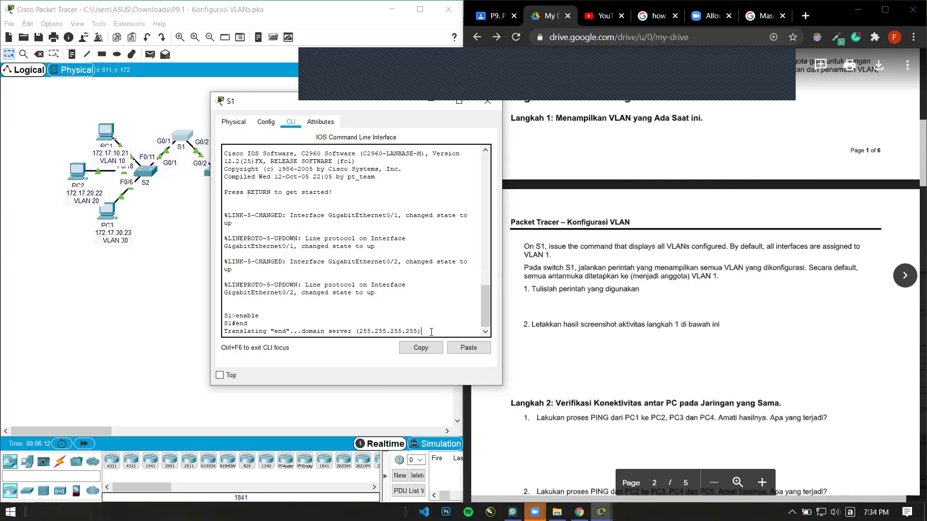
type("a")
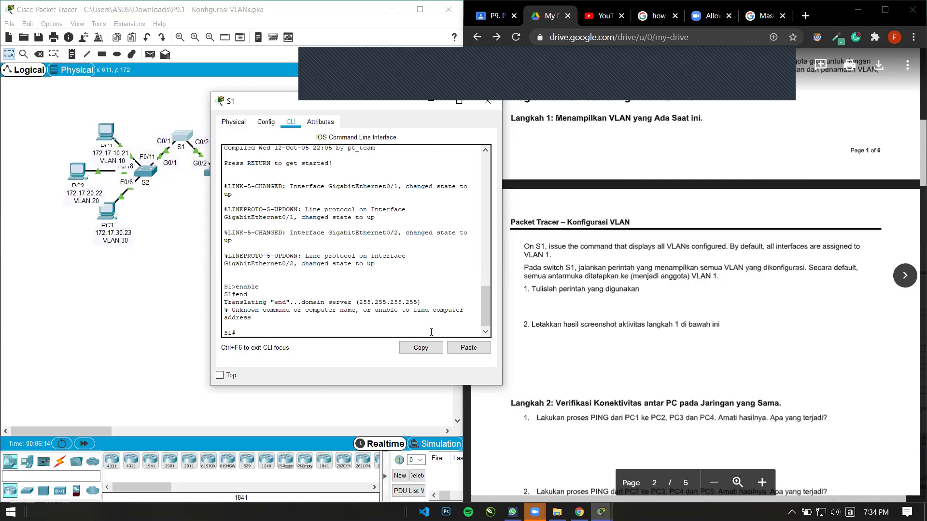
type("how vlan brief")
key("Return")
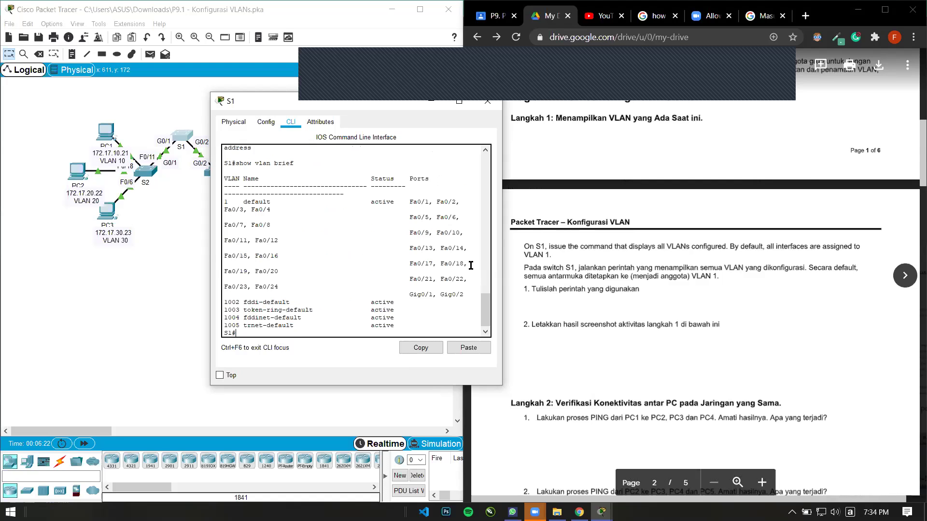
left_click_drag(224, 163, 460, 334)
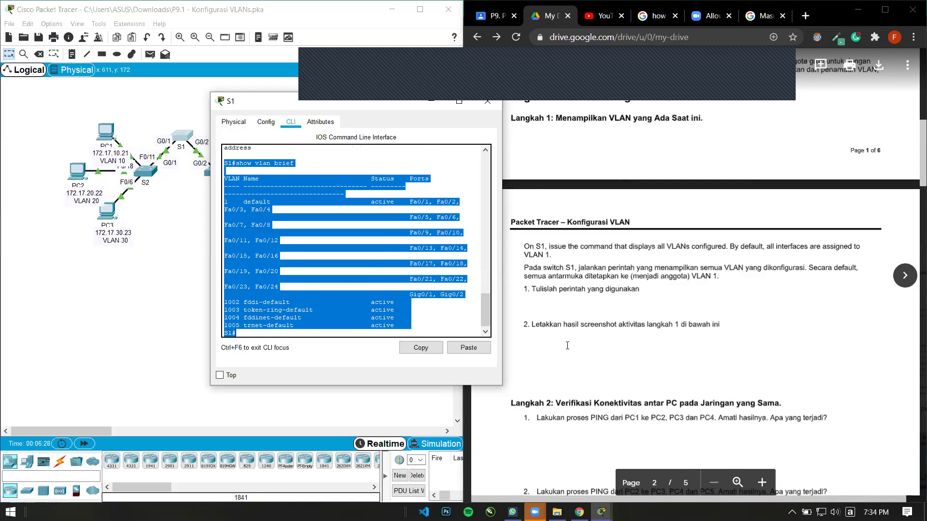
left_click(439, 311)
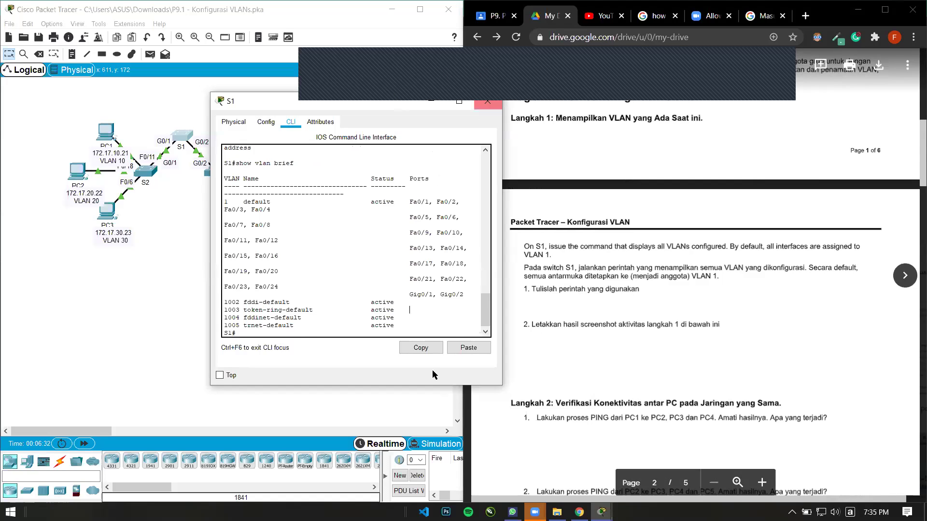
left_click_drag(389, 103, 394, 126)
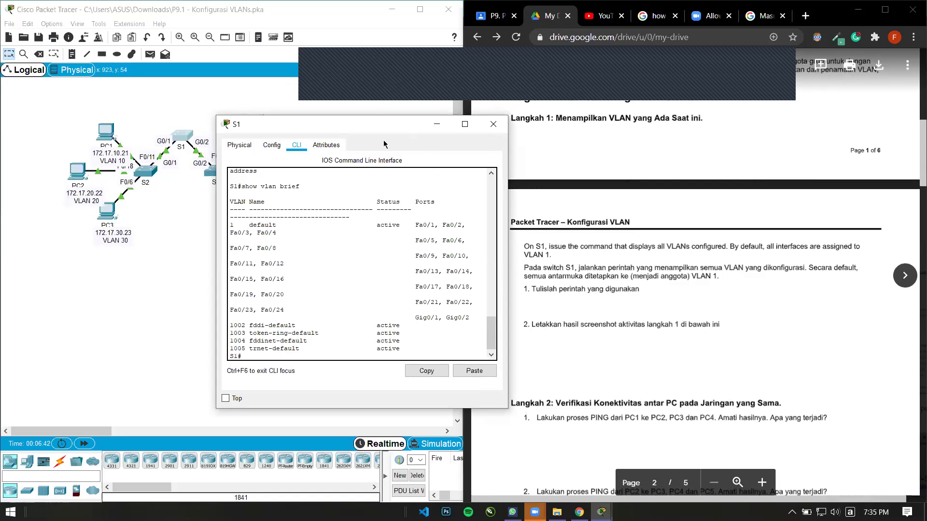
left_click_drag(390, 139, 427, 203)
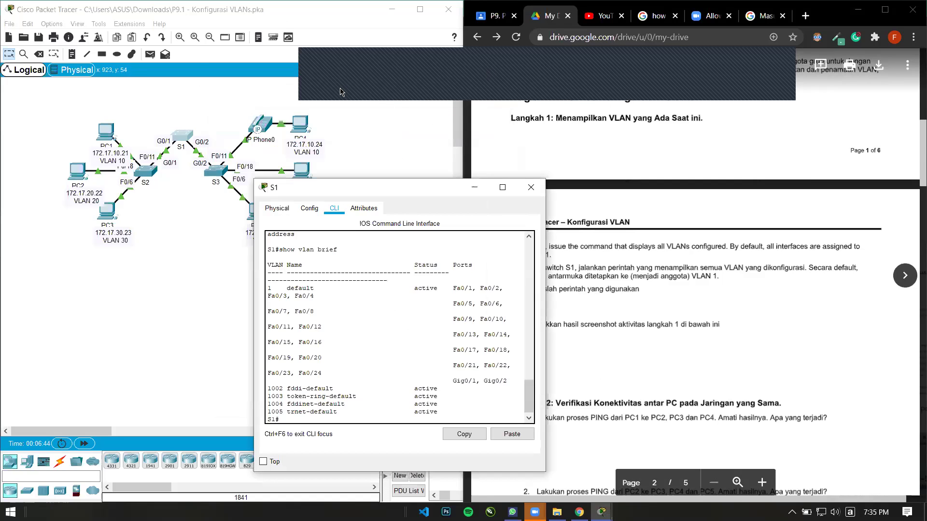
left_click(490, 19)
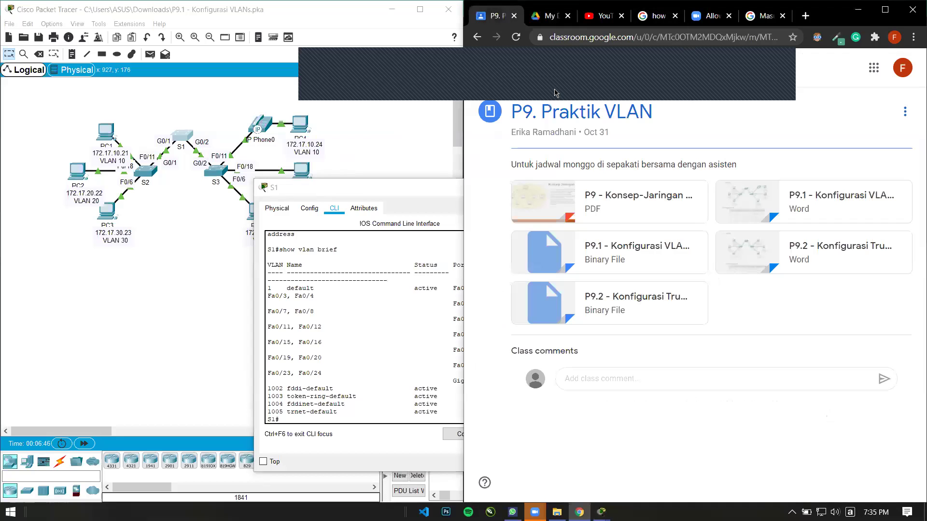
left_click(549, 15)
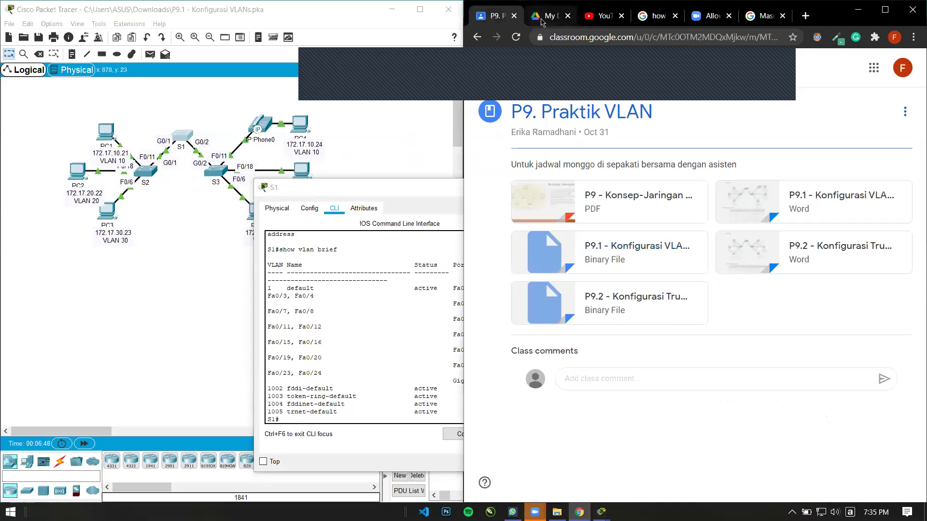
left_click(390, 192)
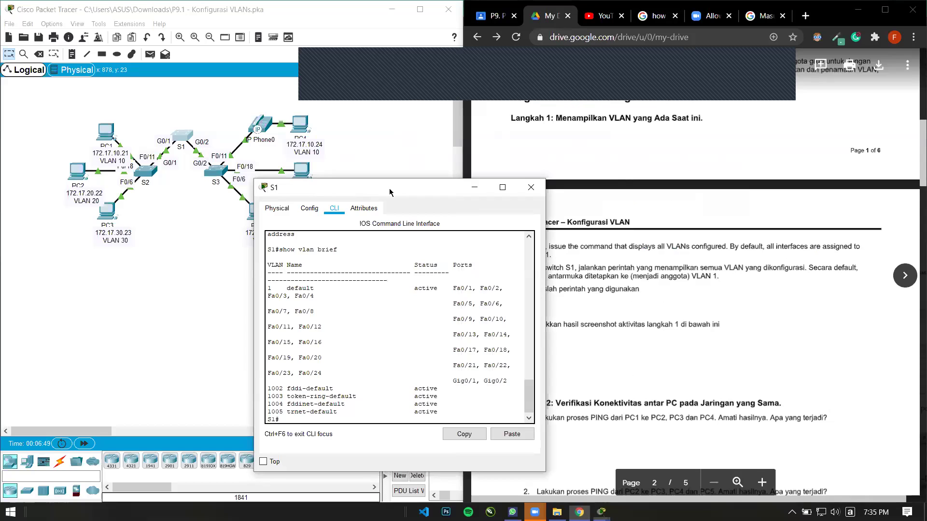
left_click_drag(390, 192, 353, 134)
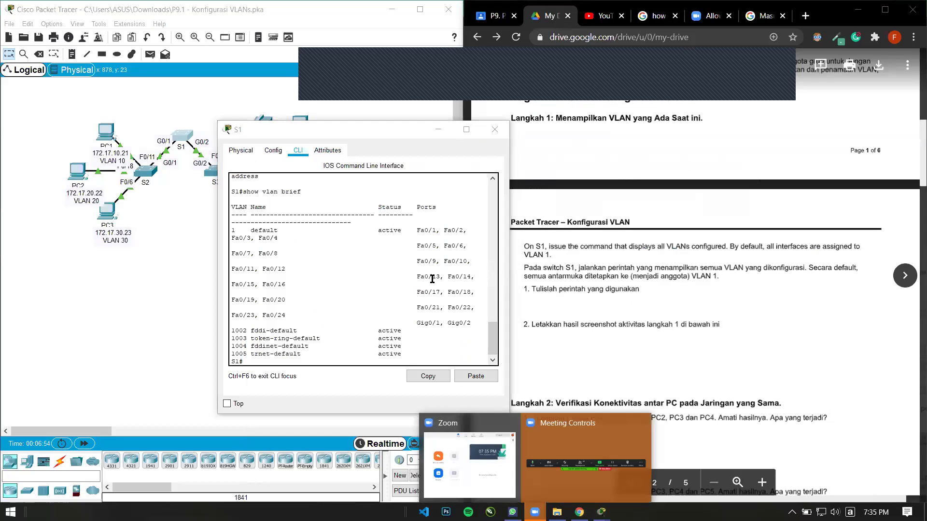
left_click(508, 66)
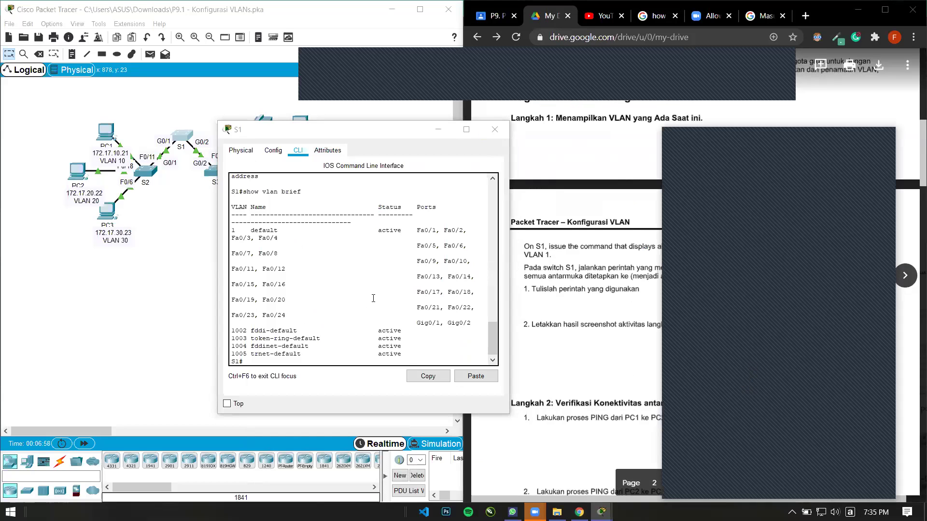
- Reopen switch S1, try to access its Config settings, and return to the command line interface
left_click(289, 170)
left_click(189, 134)
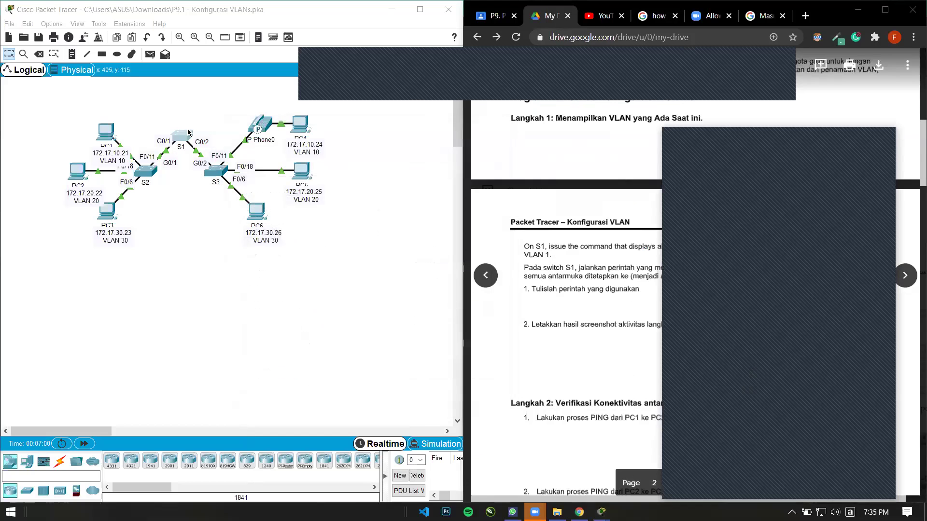
left_click(183, 143)
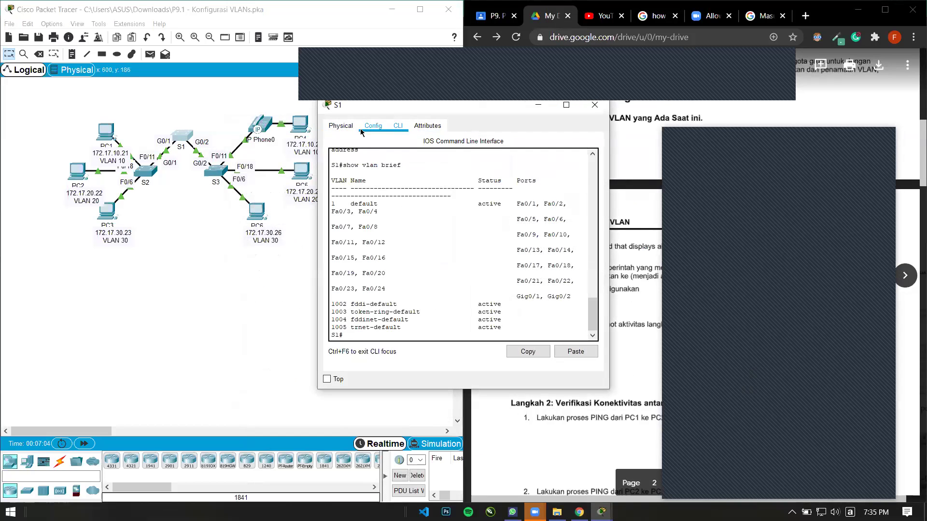
left_click(341, 127)
left_click(374, 126)
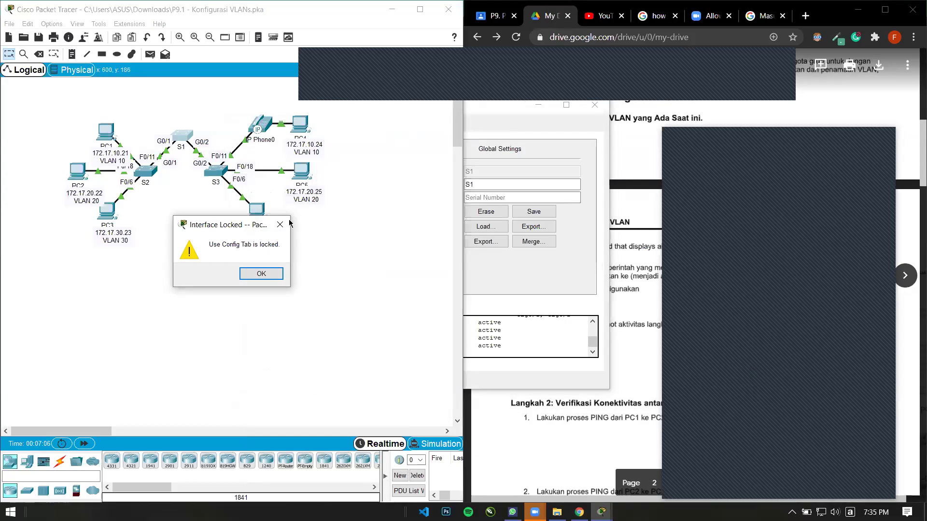
left_click(280, 224)
left_click(398, 127)
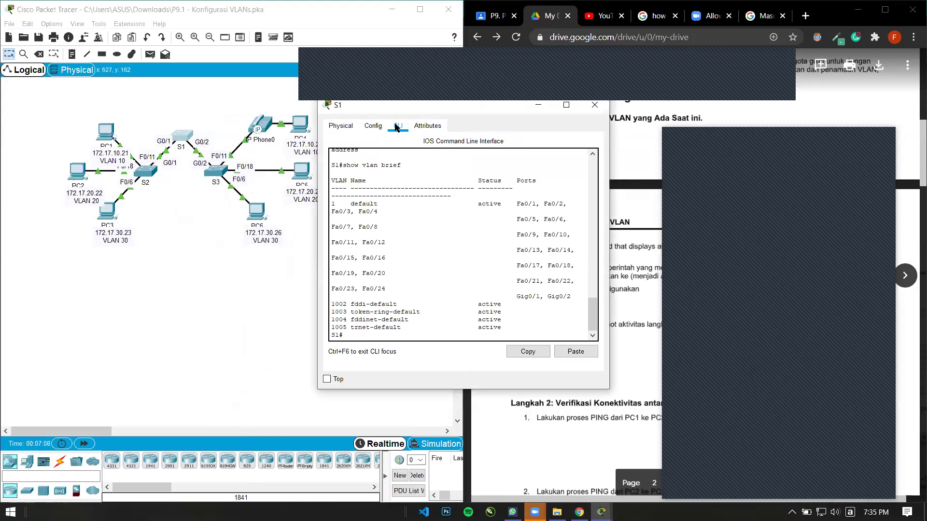
left_click(876, 139)
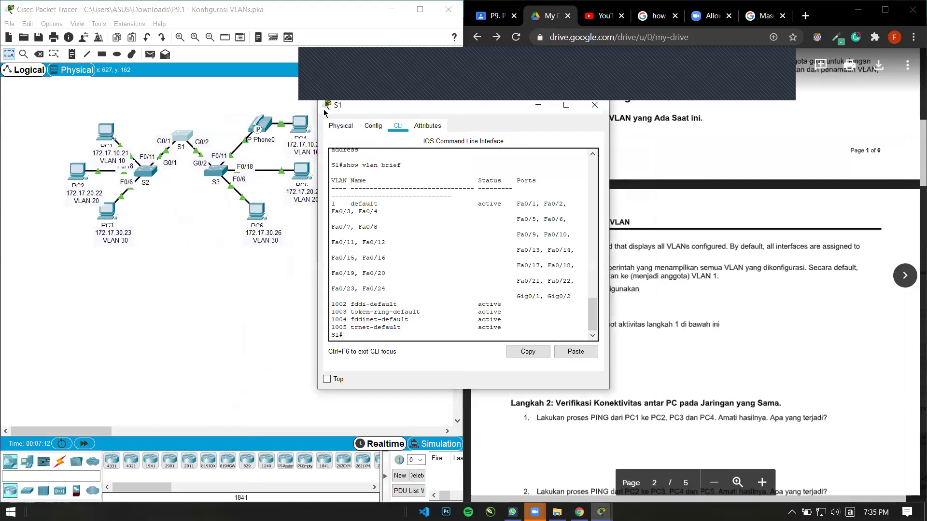
left_click_drag(456, 113, 316, 117)
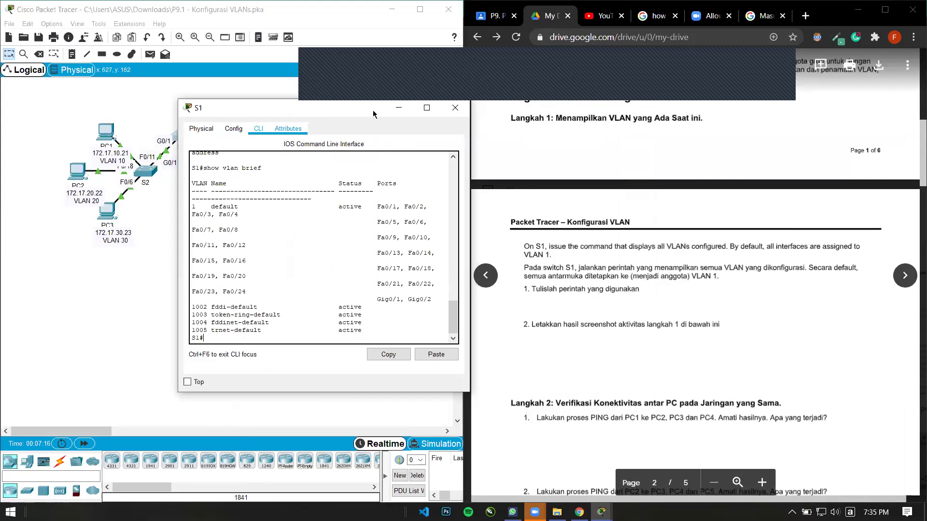
- Reopen switch S1's command line and highlight the VLAN table in the show vlan brief output
left_click(399, 109)
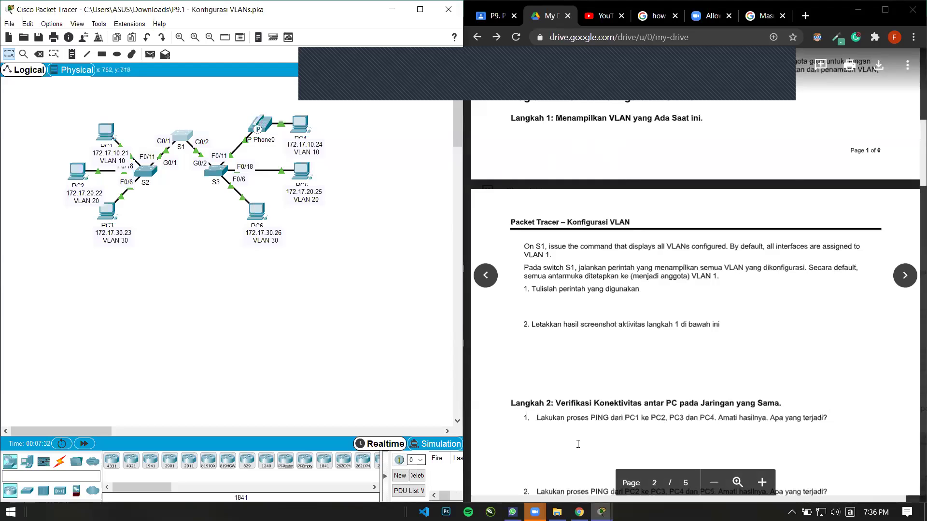
left_click(189, 143)
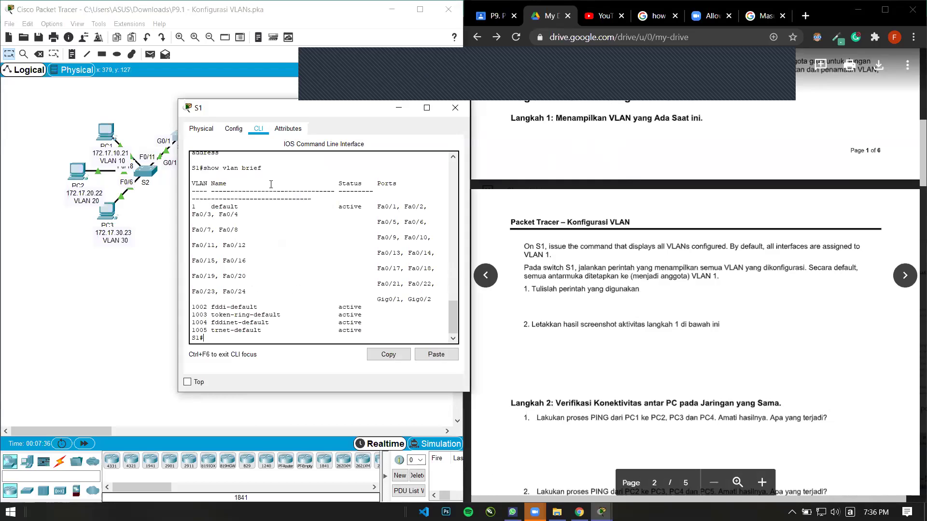
left_click_drag(191, 182, 433, 334)
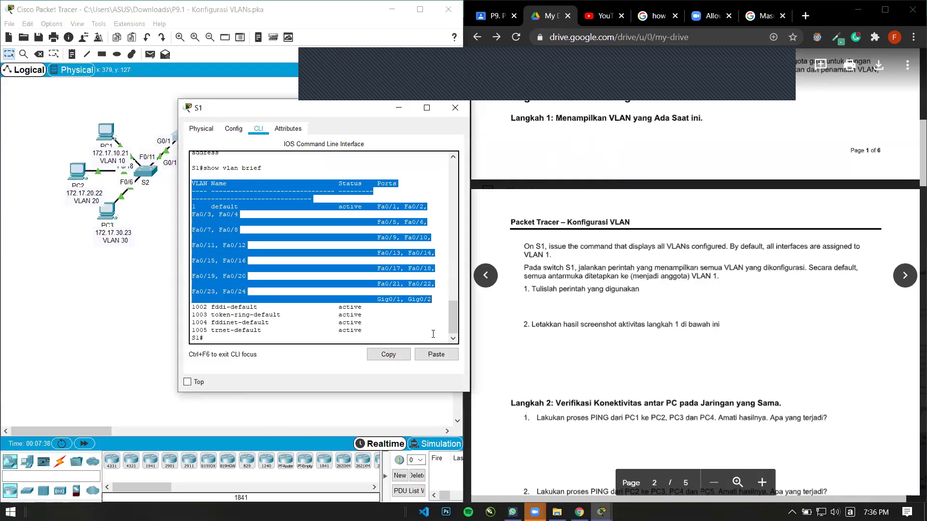
left_click(331, 307)
scroll(650, 322, "up", 1)
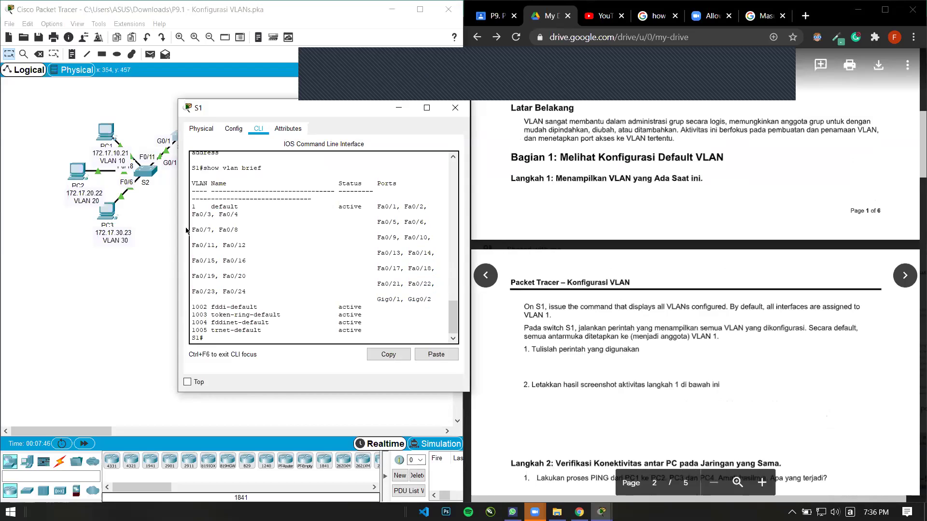
- Examine the default VLAN 1 entry in S1's show vlan brief output and highlight its number and name
double_click(199, 183)
left_click_drag(192, 206, 238, 207)
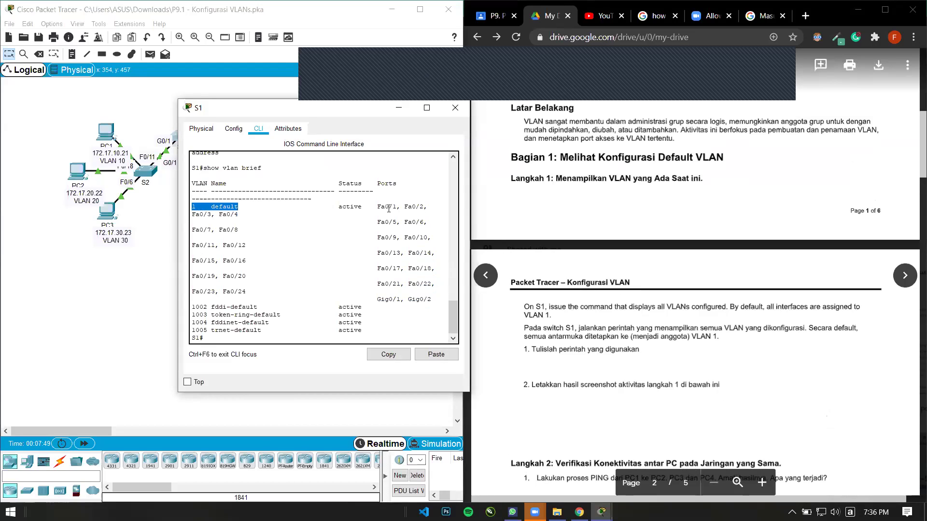
left_click(594, 336)
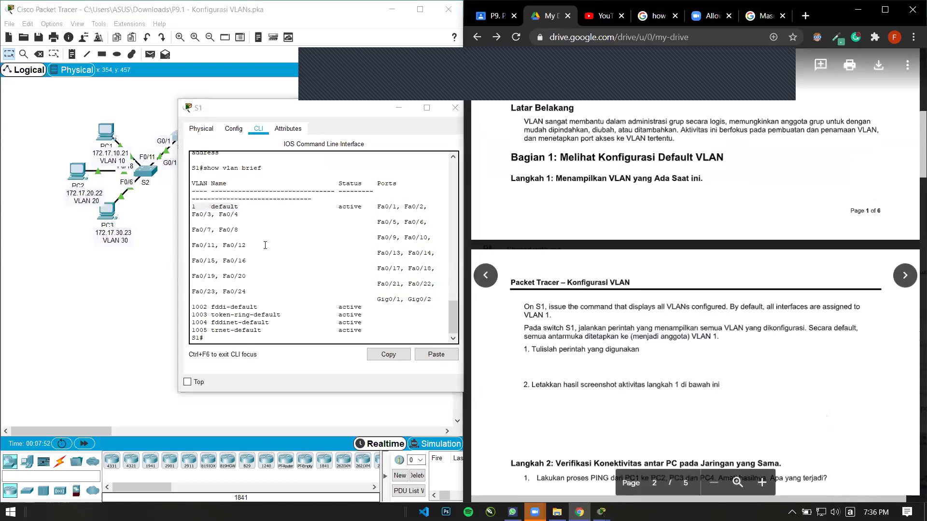
double_click(226, 208)
left_click_drag(226, 208, 186, 208)
left_click(242, 206)
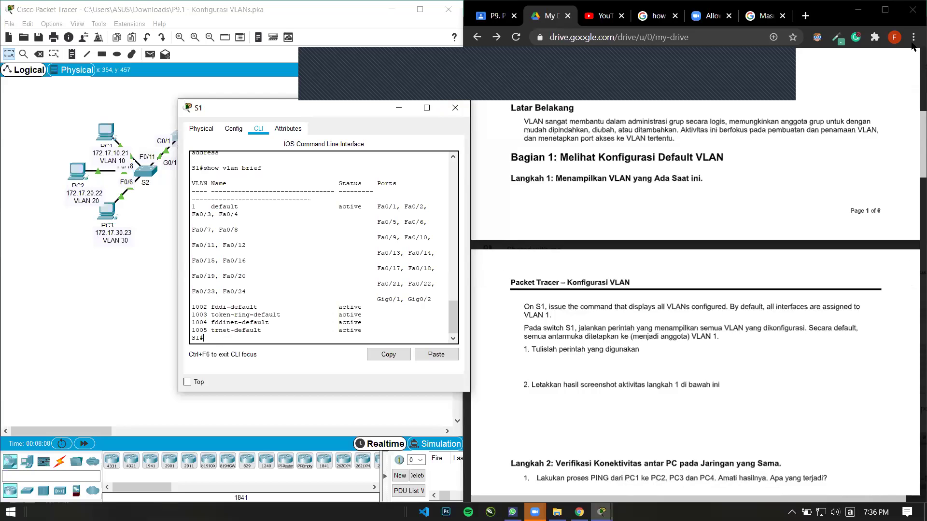
left_click(671, 72)
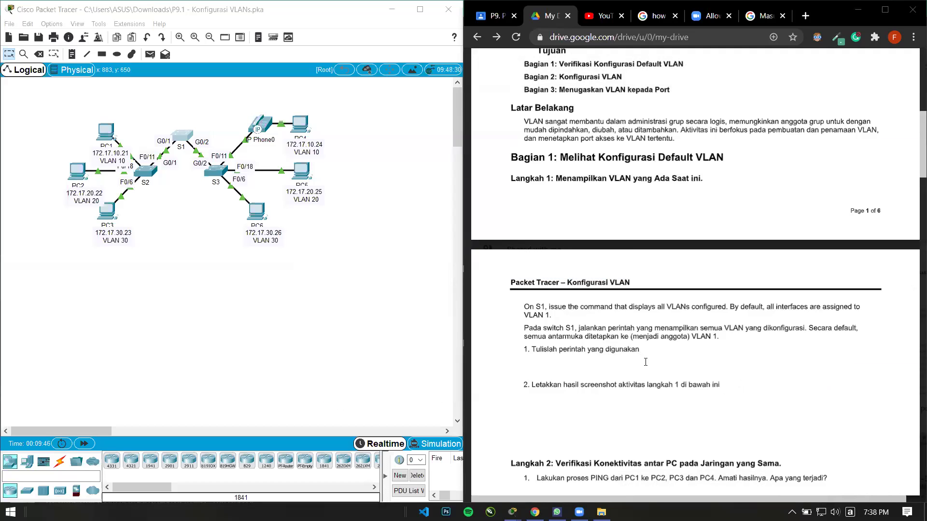
- Read the worksheet's Langkah 2 heading on verifying connectivity between PCs on the same network and locate the devices in the topology
scroll(646, 360, "down", 2)
scroll(646, 360, "down", 2)
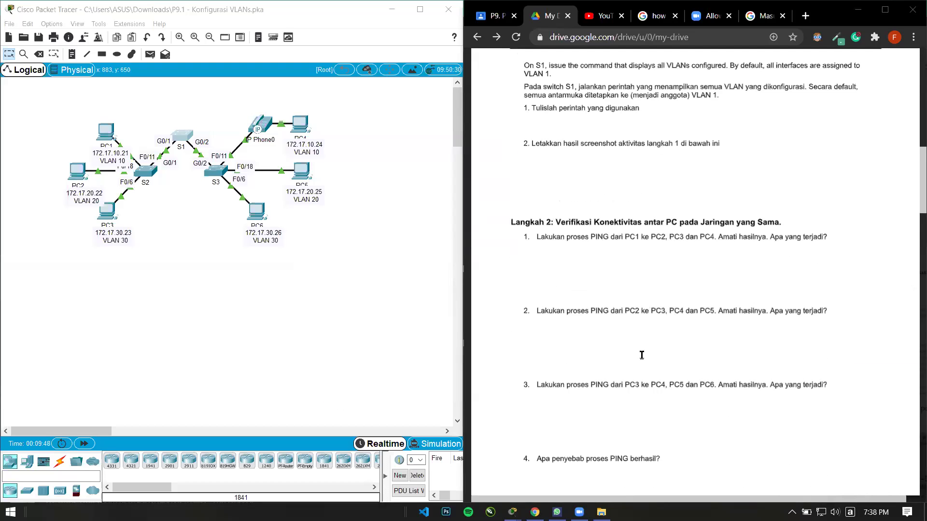
left_click_drag(555, 222, 678, 222)
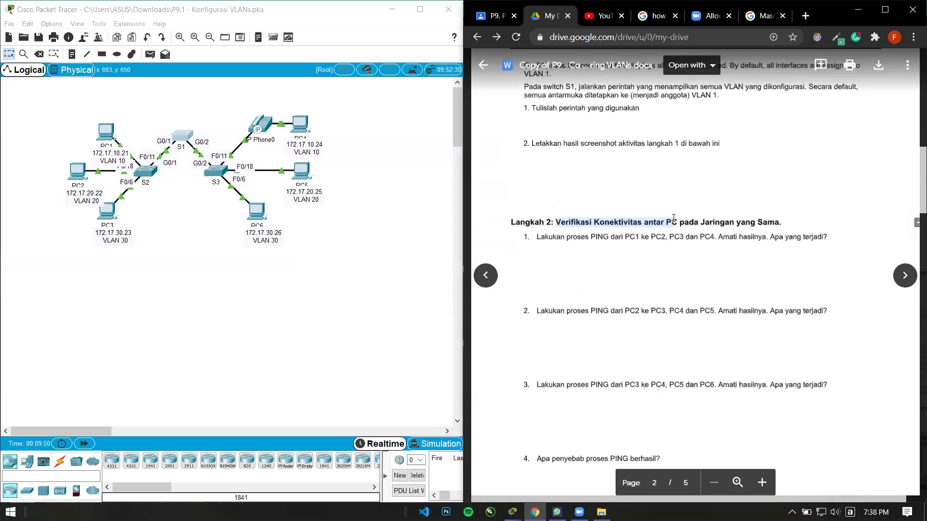
left_click_drag(740, 220, 781, 222)
left_click(182, 135)
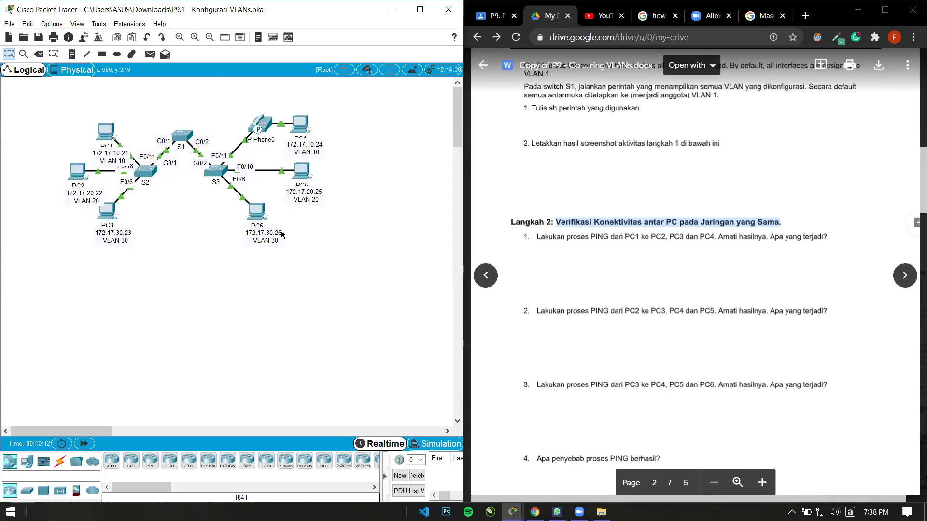
- Read the first Langkah 2 task about pinging from PC1 to PC2, PC3 and PC4, highlighting the device names
left_click(728, 255)
left_click_drag(597, 238, 643, 239)
double_click(656, 239)
double_click(676, 237)
double_click(707, 237)
left_click(743, 236)
left_click_drag(718, 237, 830, 237)
left_click(828, 239)
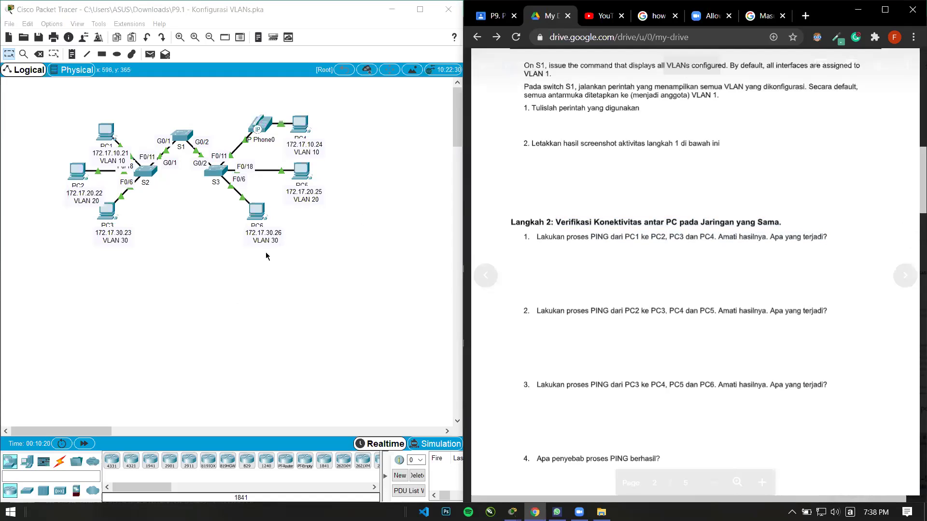
- Open the Command Prompt on PC1
left_click(104, 136)
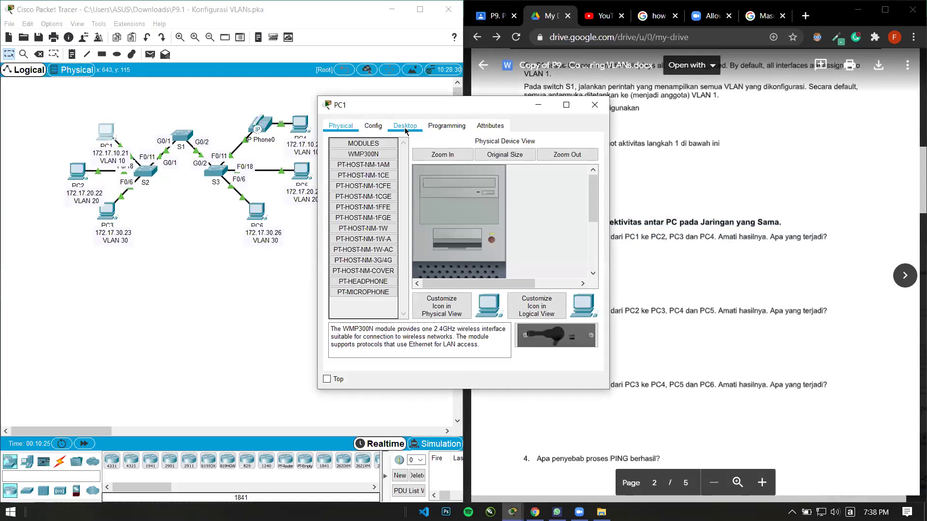
left_click(408, 128)
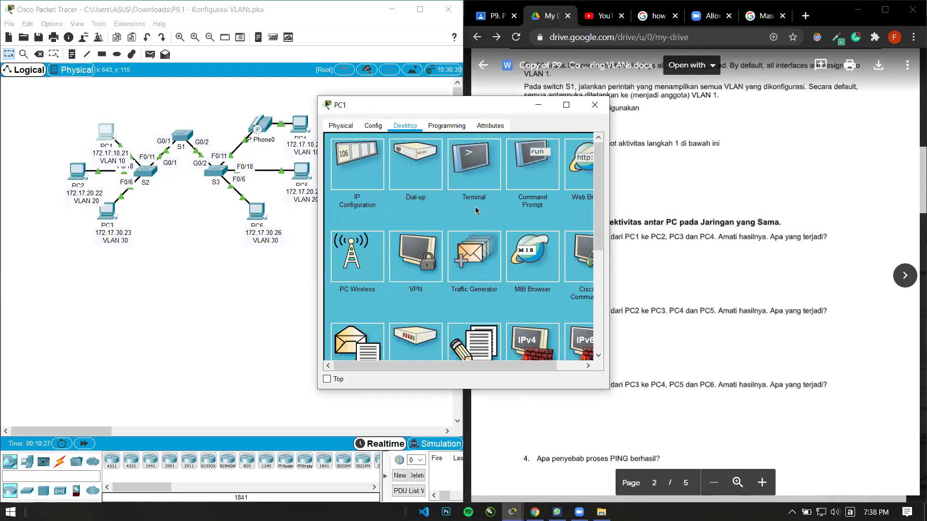
left_click(473, 167)
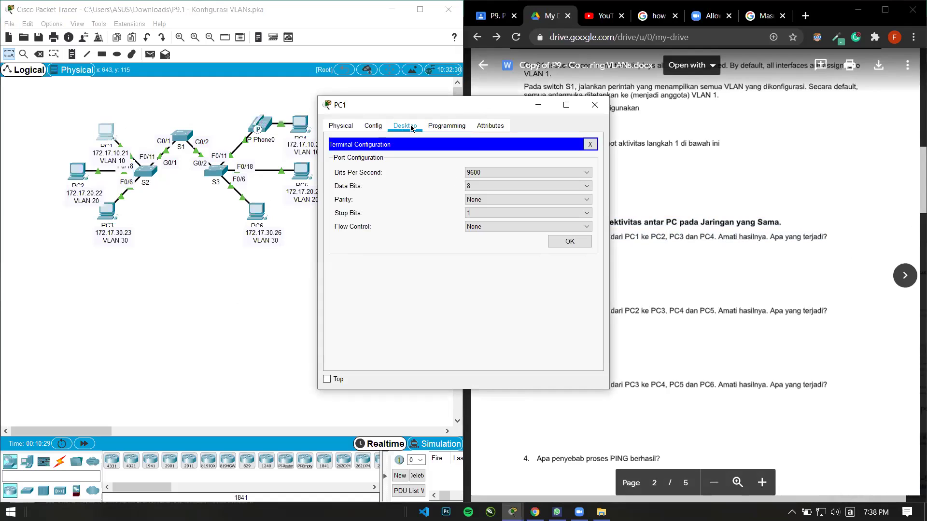
left_click(590, 144)
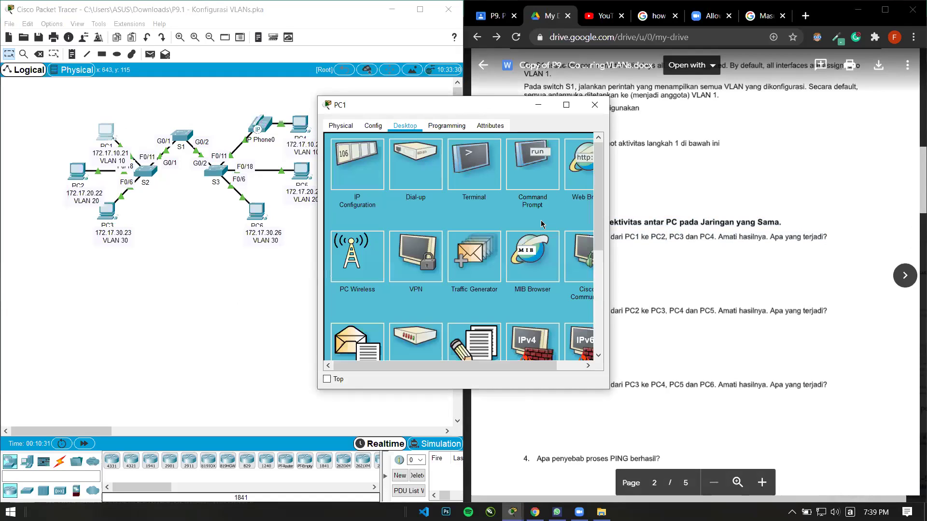
left_click(532, 166)
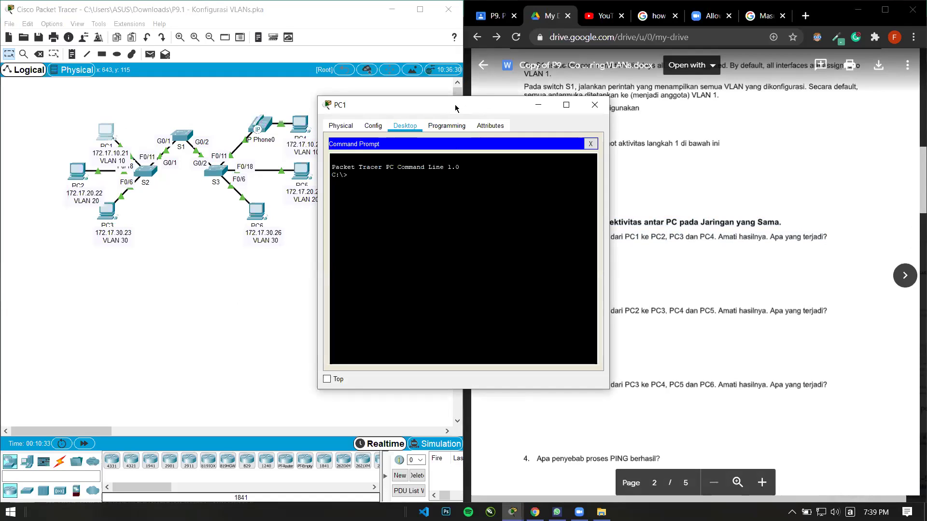
- Bring up the PT Activity window with the addressing table and place it beside PC1's command prompt
key("alt+Tab")
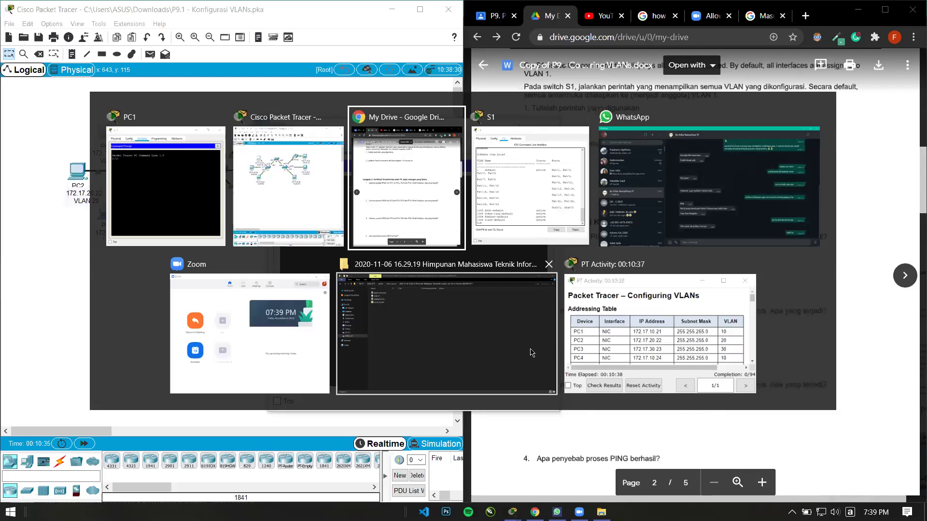
left_click(671, 346)
left_click_drag(441, 179, 604, 152)
left_click(327, 213)
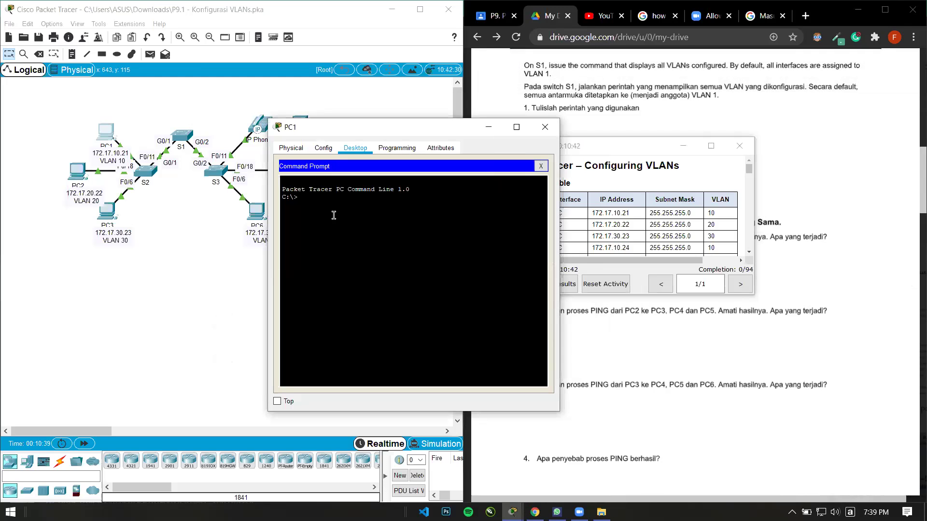
- Ping PC2 at 172.17.20.22 from PC1's command prompt
type("ping")
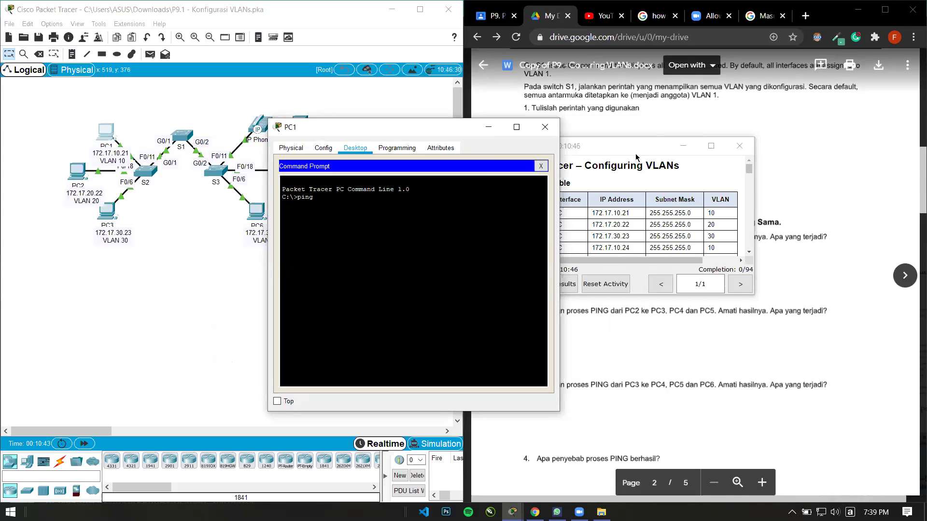
left_click(321, 209)
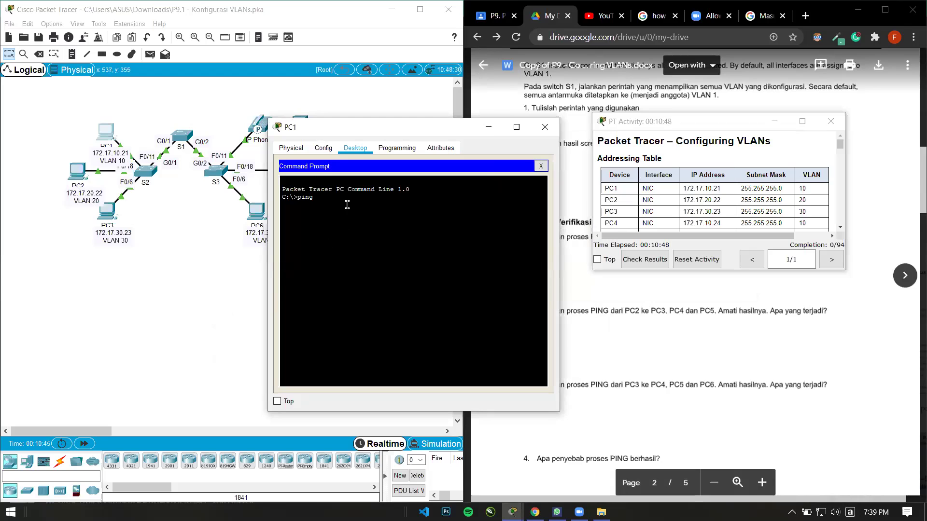
type("172.17")
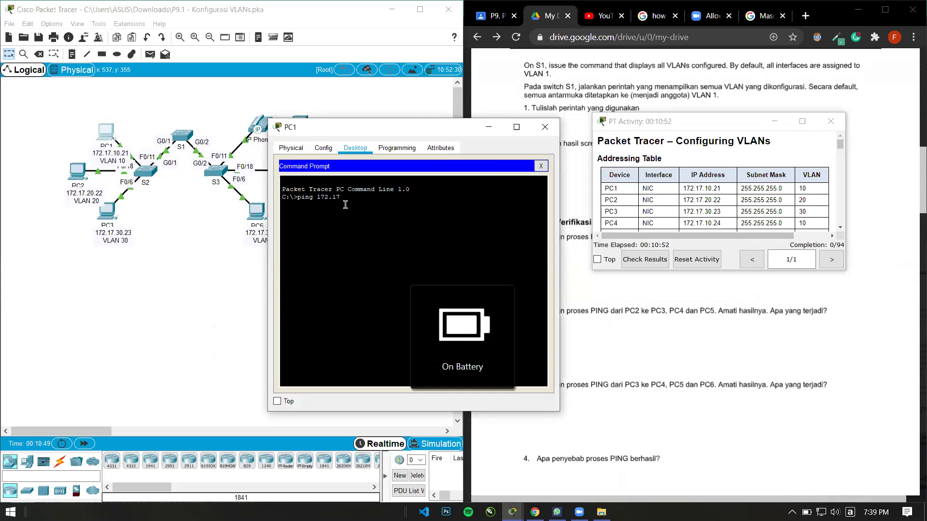
type(".20.")
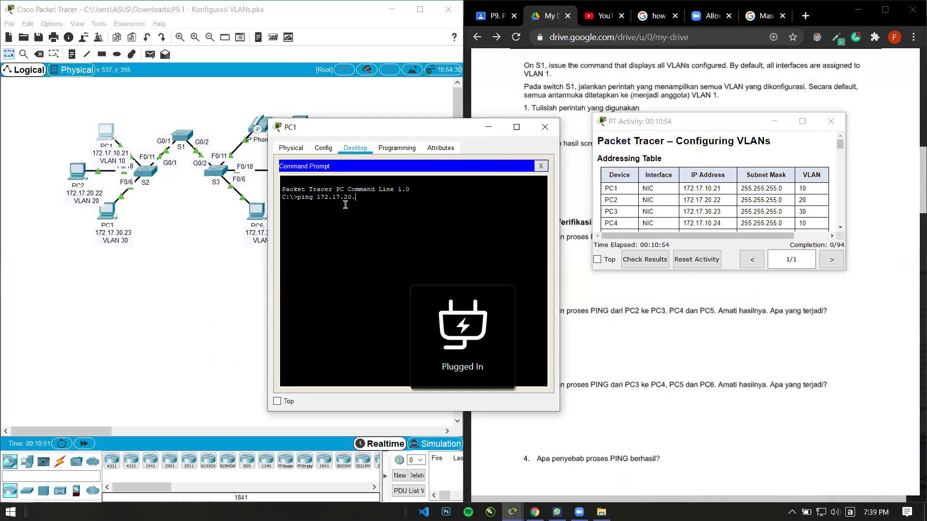
type("22")
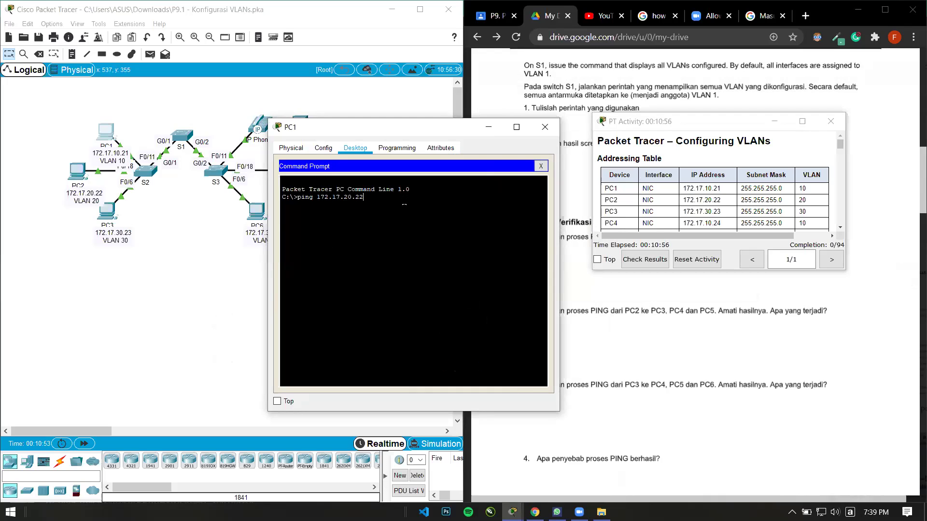
key("Return")
- Rearrange the PT Activity and PC1 windows so the topology and worksheet tasks are uncovered while the ping runs
left_click(731, 125)
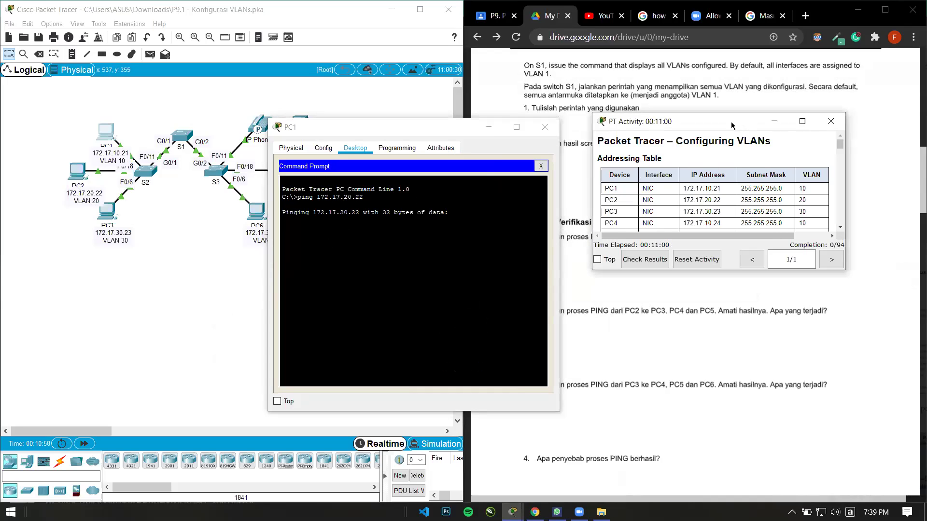
left_click_drag(731, 126, 777, 381)
left_click_drag(281, 233, 371, 232)
left_click(413, 236)
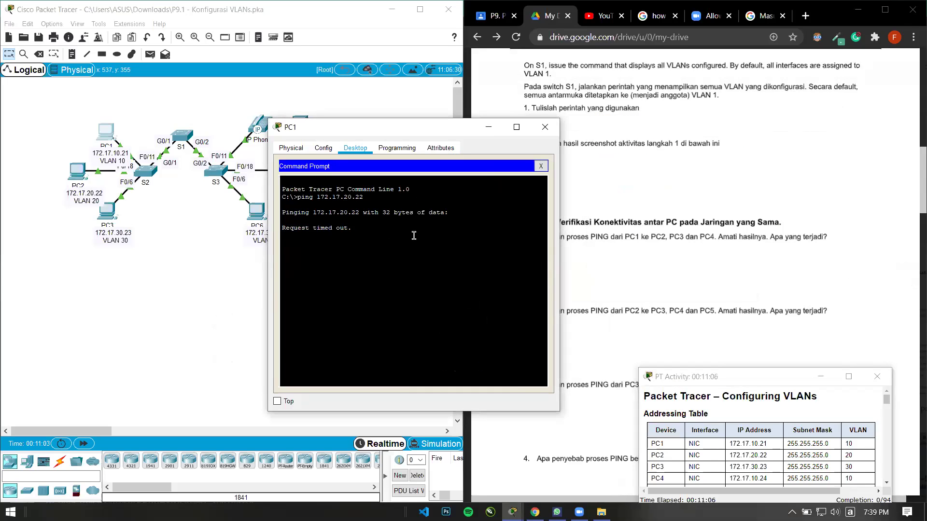
left_click(739, 377)
left_click_drag(739, 376, 680, 335)
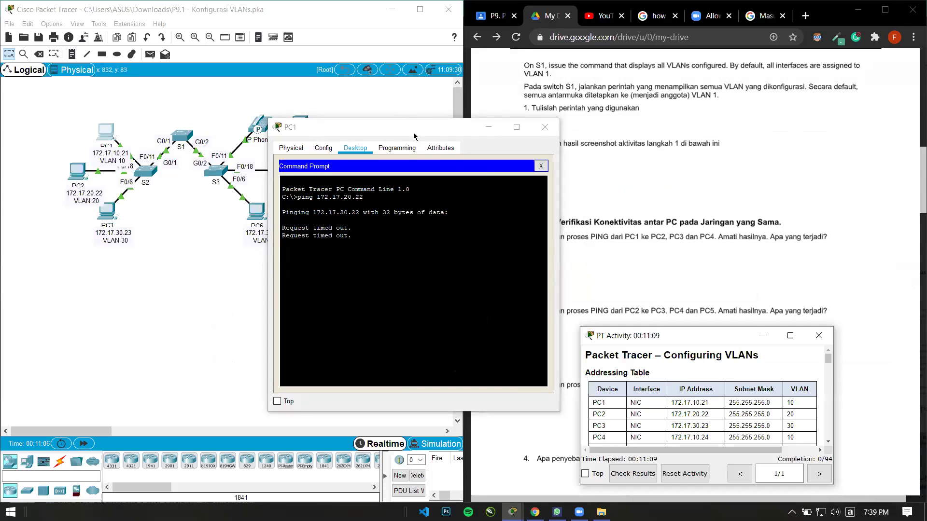
left_click_drag(414, 136, 357, 265)
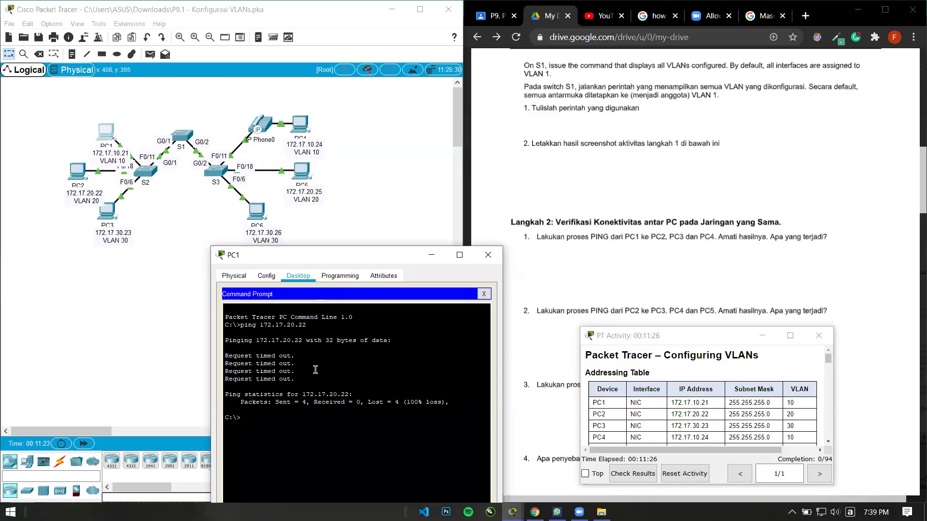
- Review PC1's ping replies, look up PC3's address in the worksheet's IP table, and return to the Langkah 2 tasks
left_click_drag(295, 372, 228, 363)
left_click(306, 401)
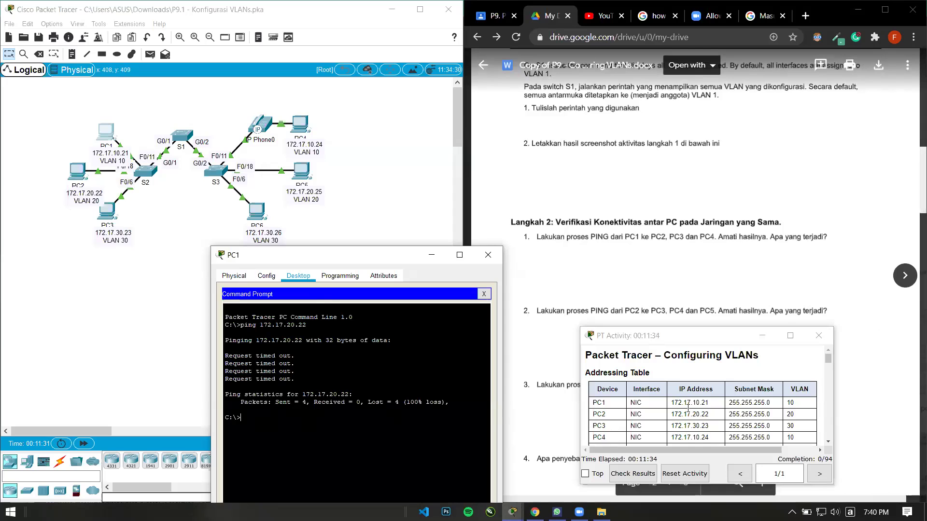
scroll(643, 211, "up", 10)
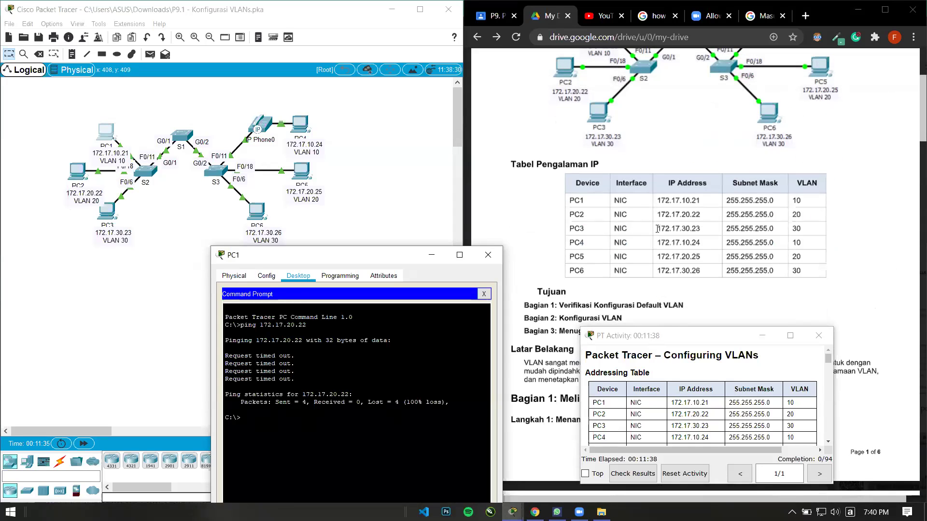
double_click(678, 228)
left_click(394, 279)
scroll(659, 295, "down", 10)
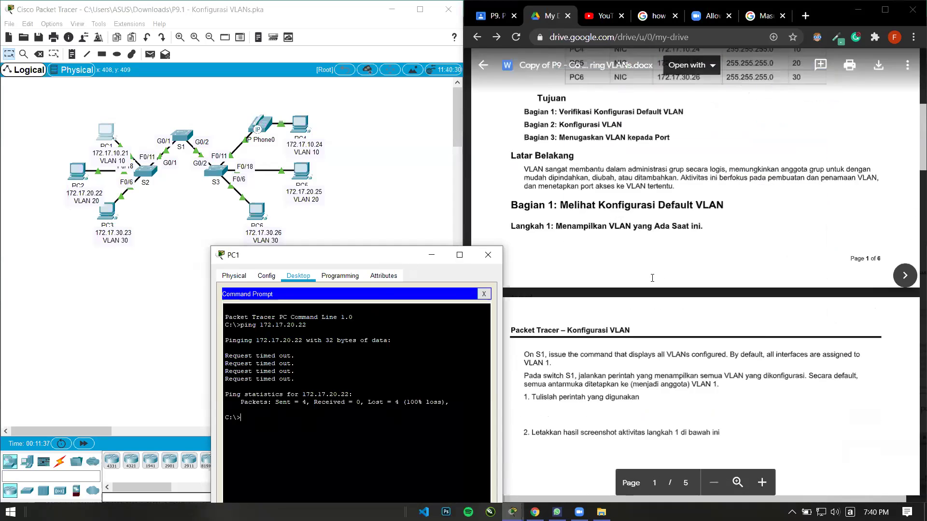
left_click(661, 297)
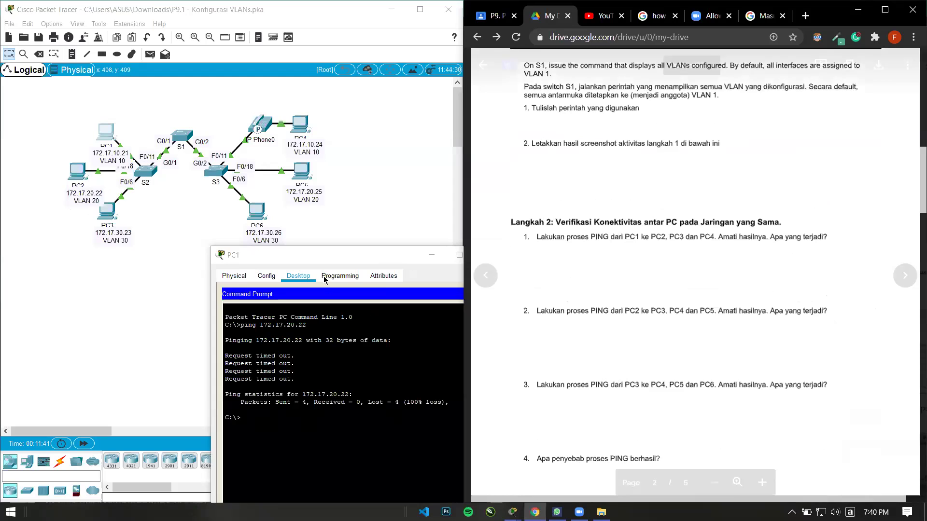
- Ping PC3 at 172.17.30.23 from PC1's command prompt and uncover the topology while the ping runs
left_click(341, 249)
left_click_drag(341, 249, 441, 148)
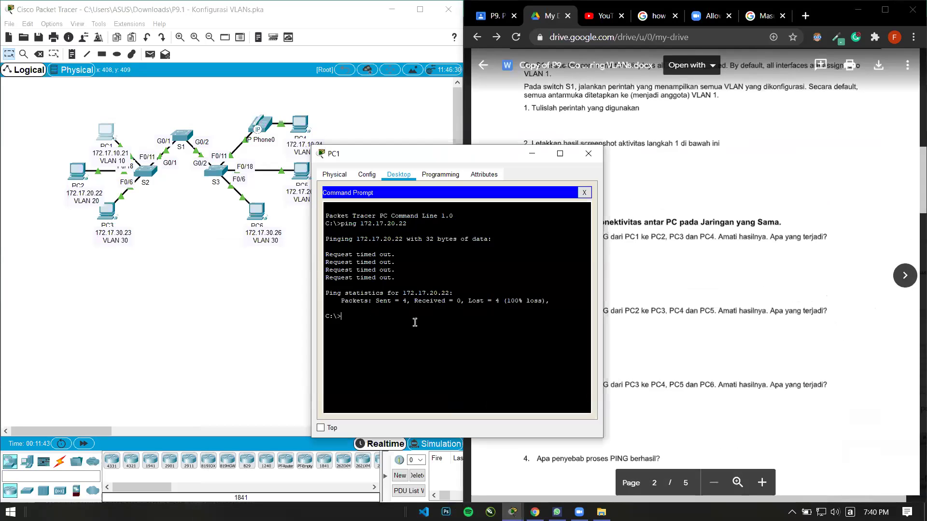
type("ping 172.17")
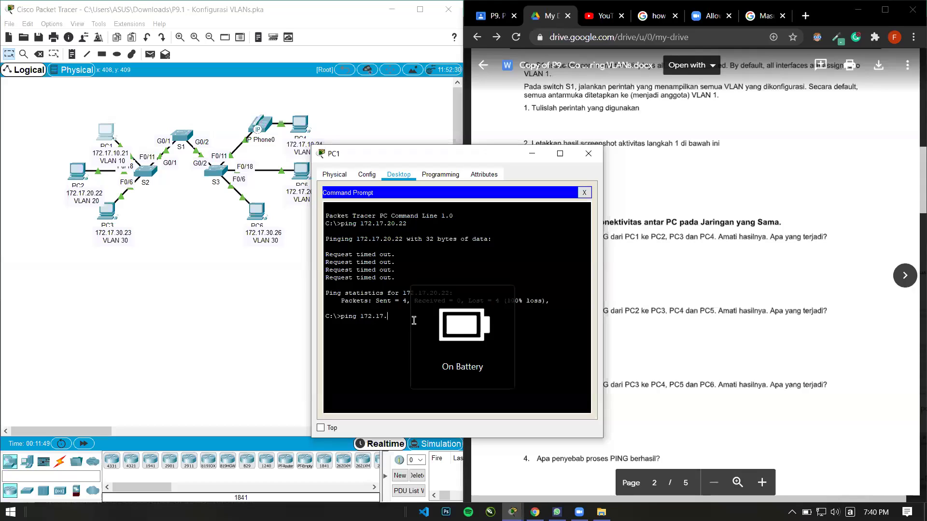
type(".")
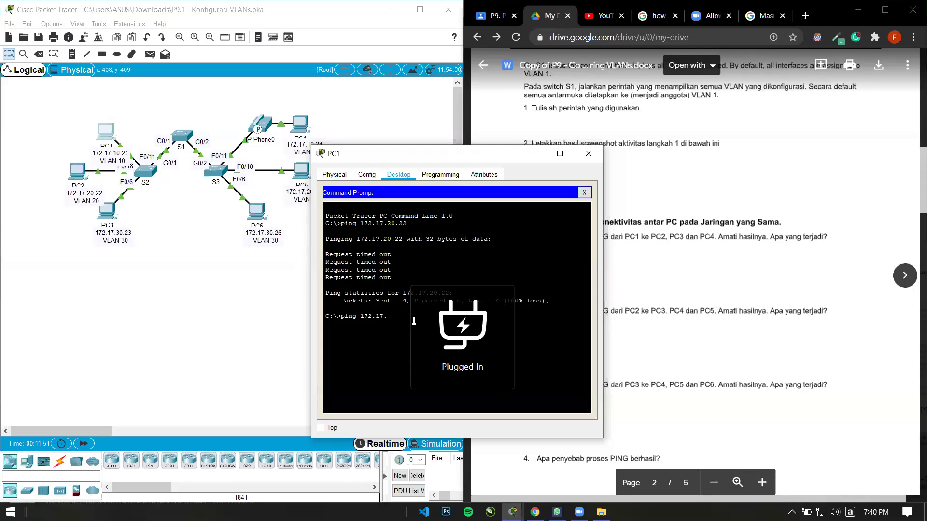
type("30.23")
key("Return")
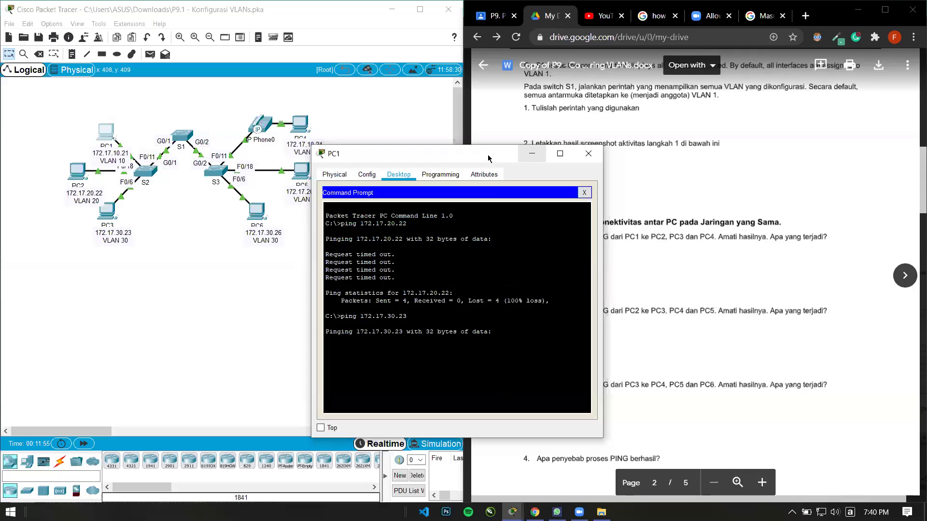
left_click_drag(488, 158, 264, 274)
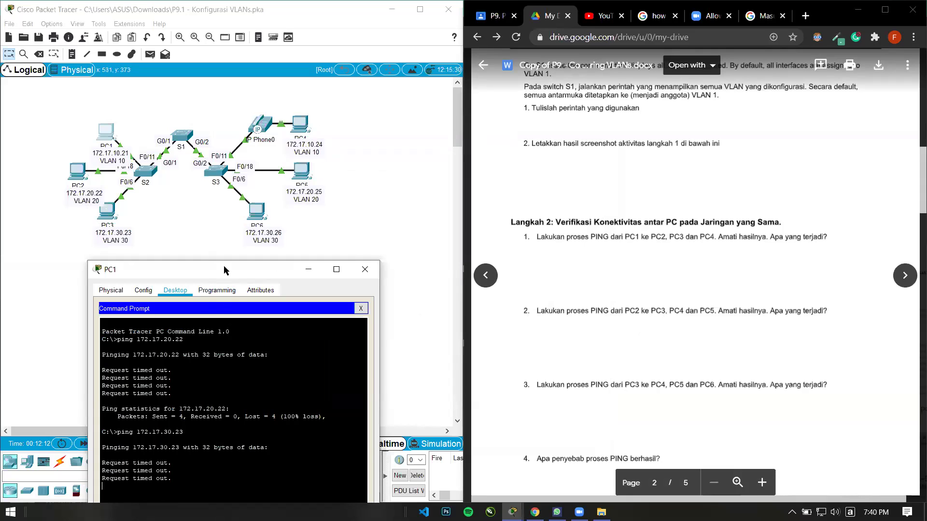
- Interrupt the running ping to PC3 and ping PC4 at 172.17.10.24 from PC1's command prompt
left_click_drag(224, 266, 460, 98)
key("ctrl+c")
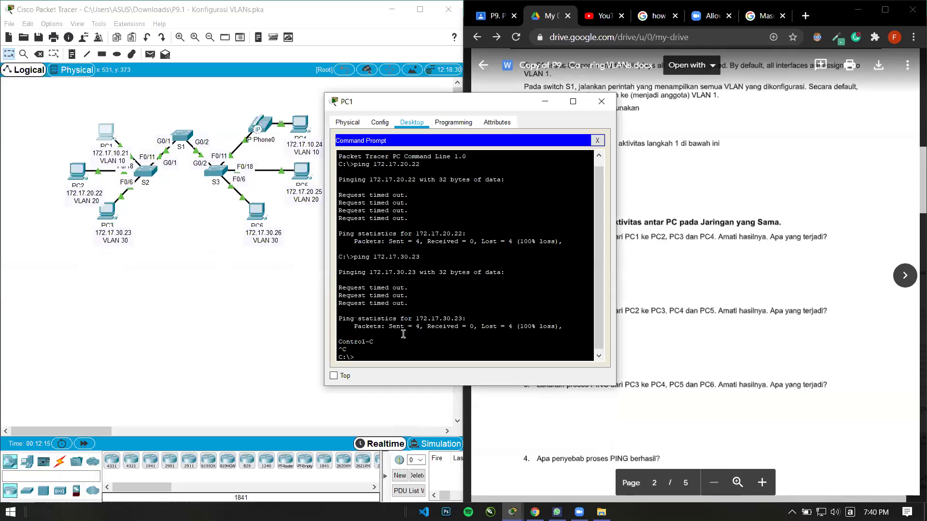
type("ping")
left_click_drag(427, 110, 441, 241)
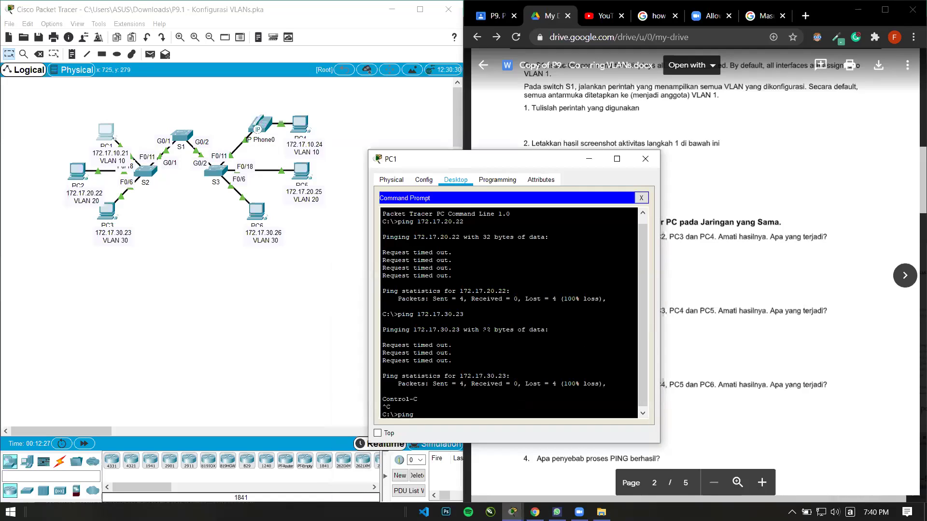
type("18")
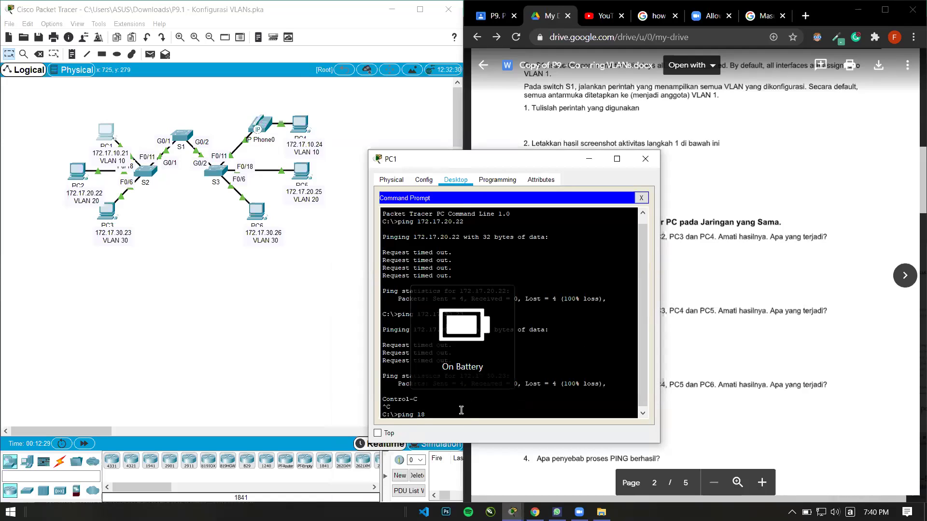
key("BackSpace")
type("72.")
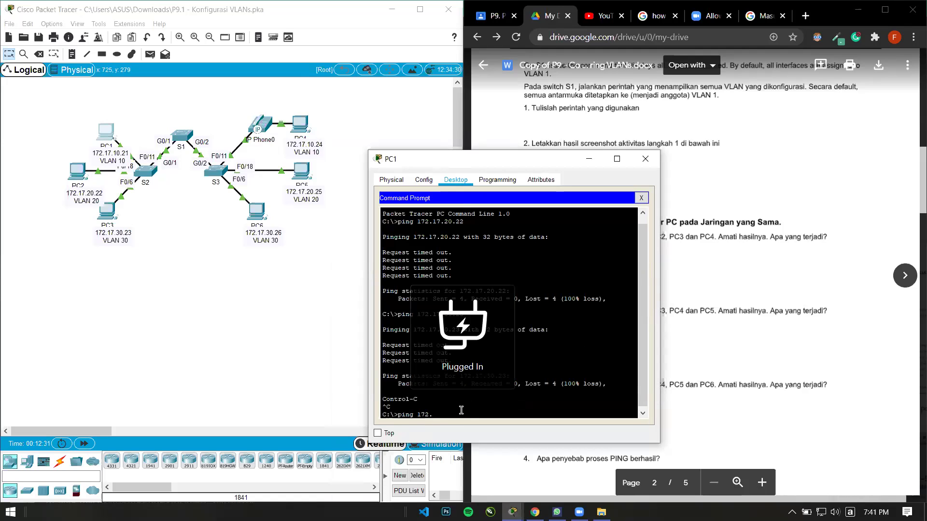
type("17.10.24")
key("Return")
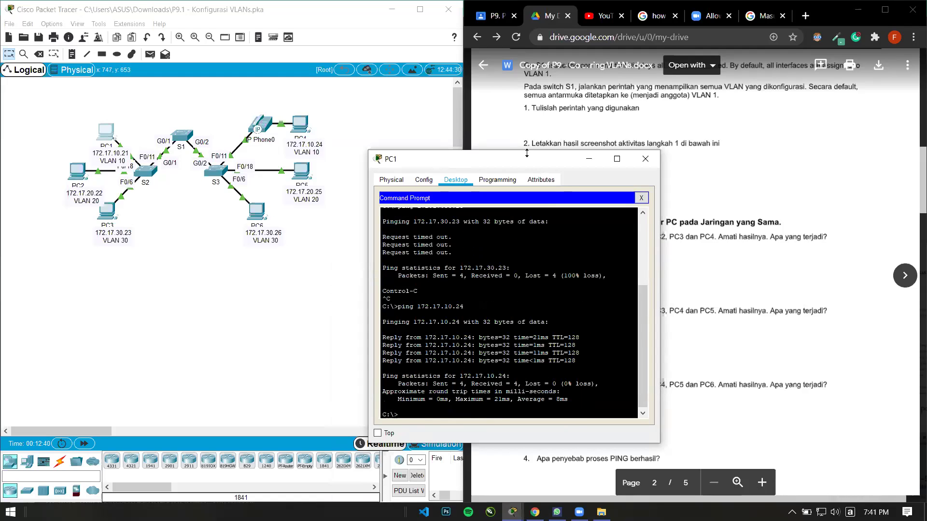
- Move PC1's window off the worksheet, minimize it, and return to the Langkah 2 ping tasks
left_click_drag(517, 167, 273, 269)
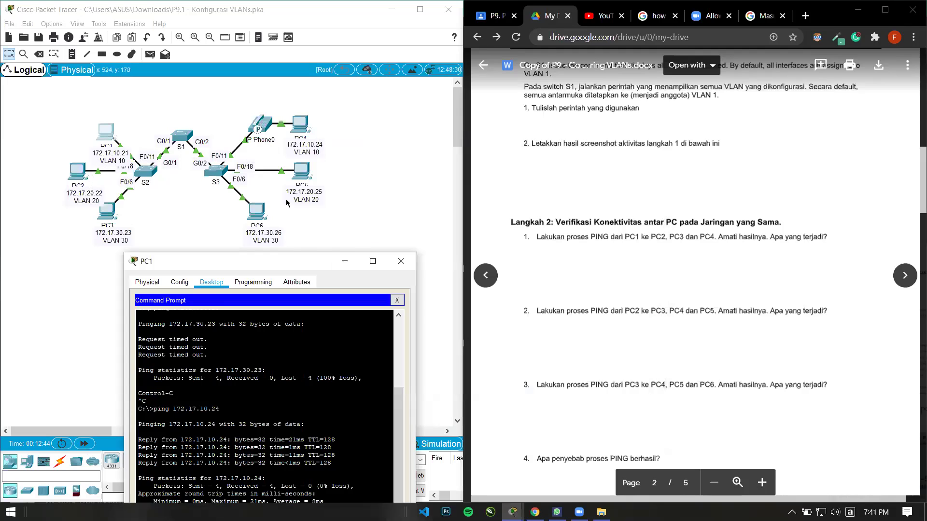
left_click_drag(279, 261, 289, 230)
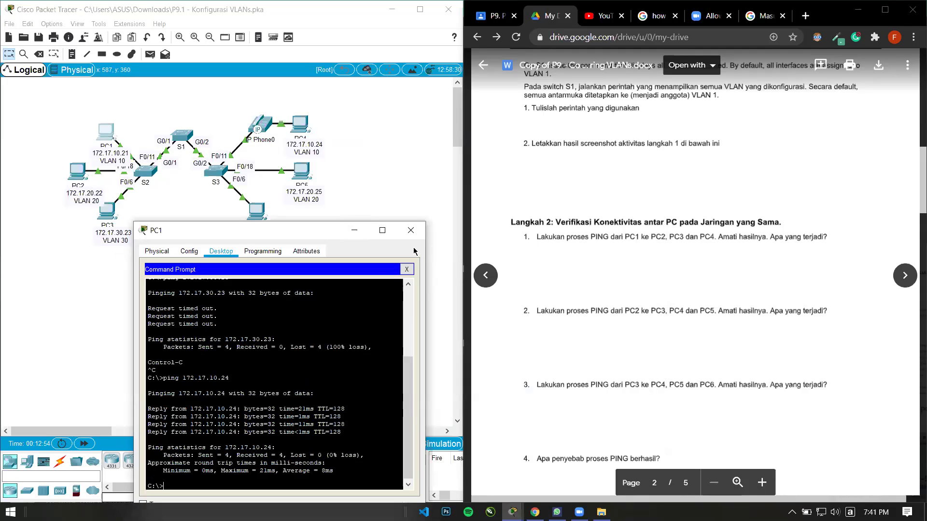
left_click(355, 230)
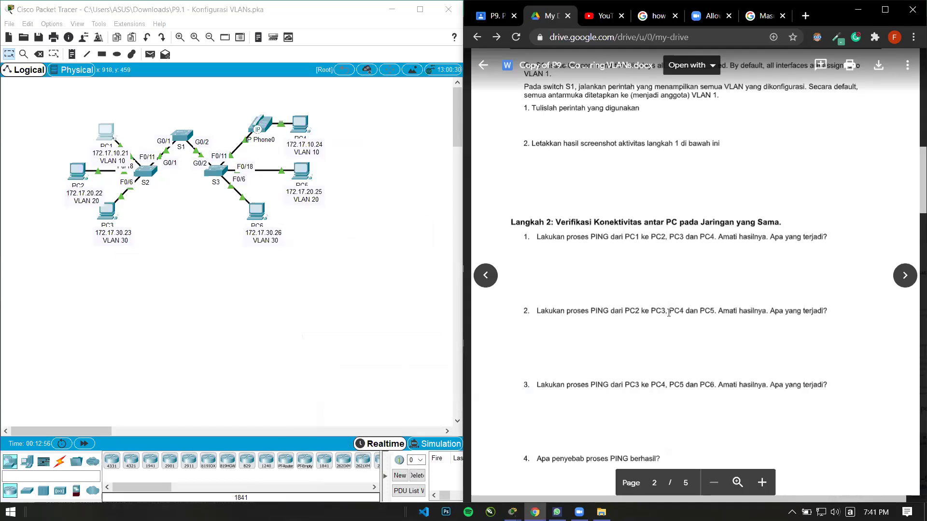
scroll(668, 313, "down", 1)
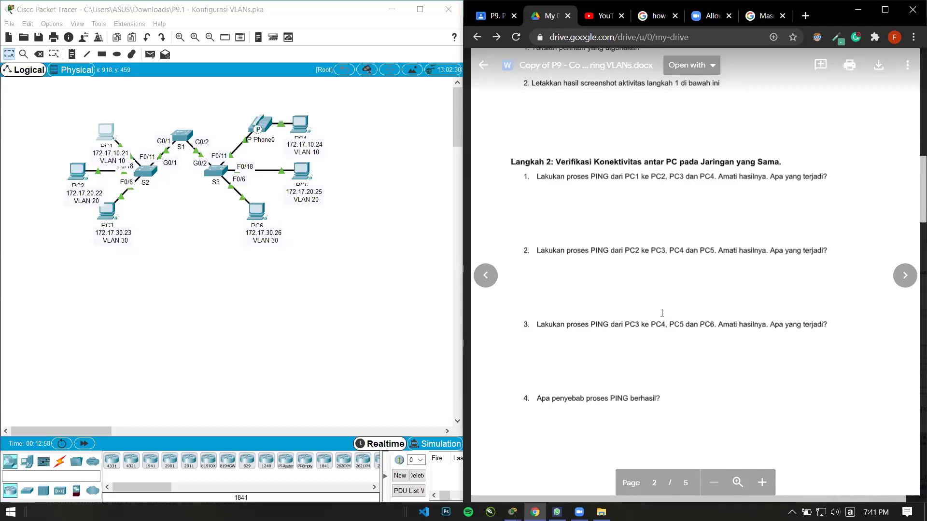
double_click(548, 176)
left_click(551, 175)
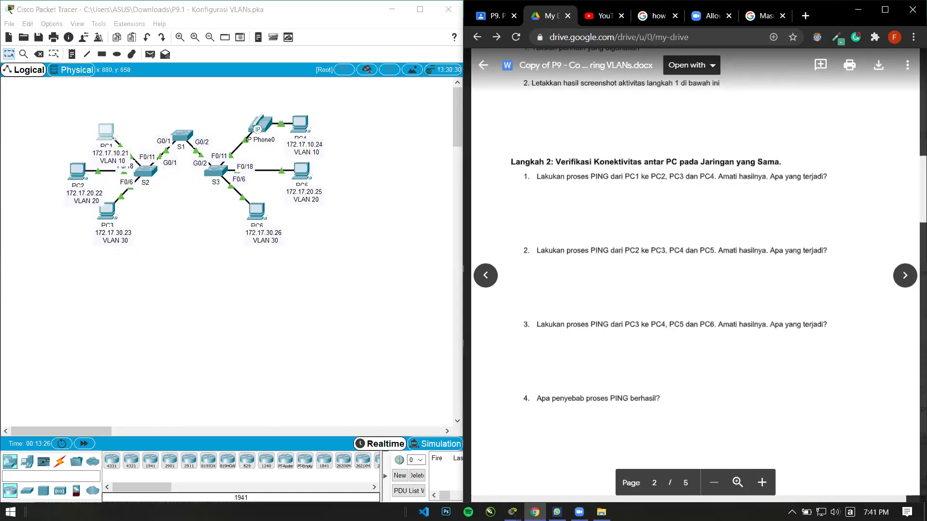
left_click(579, 512)
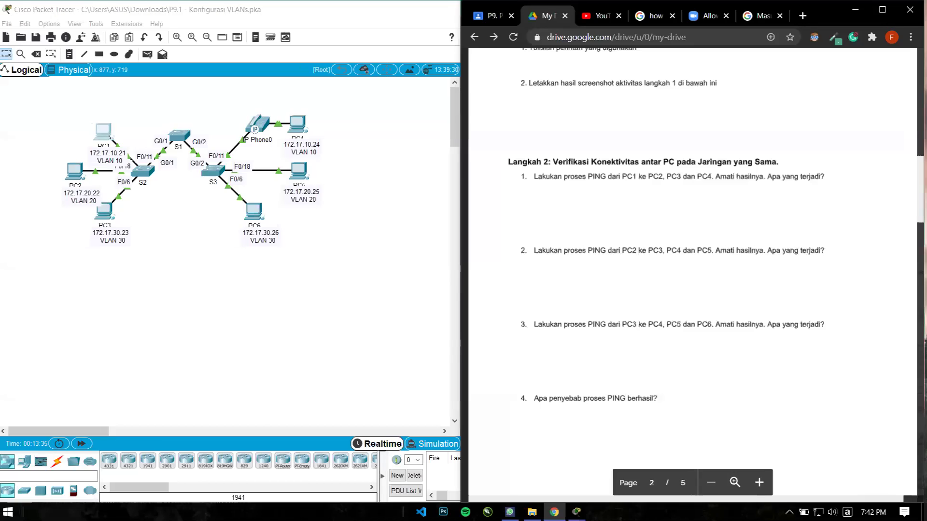
mouse_move(576, 512)
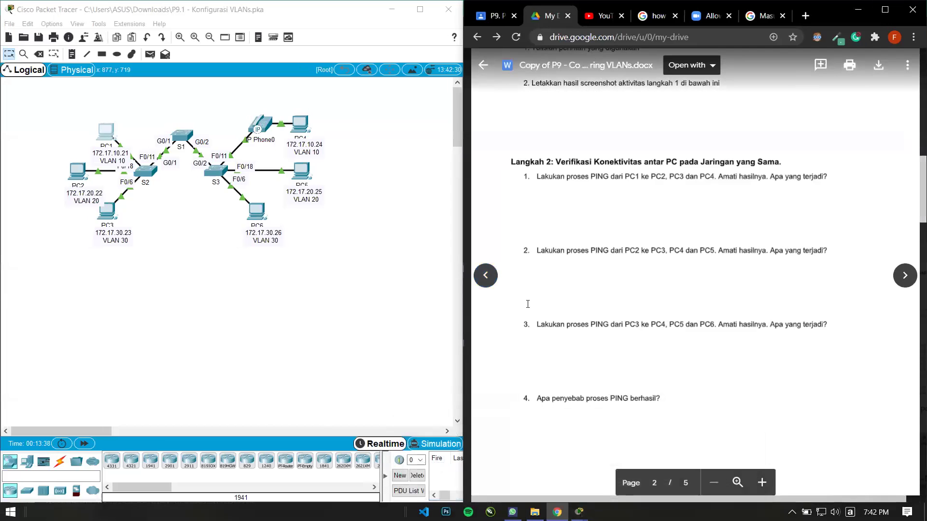
key("super")
type("zoo")
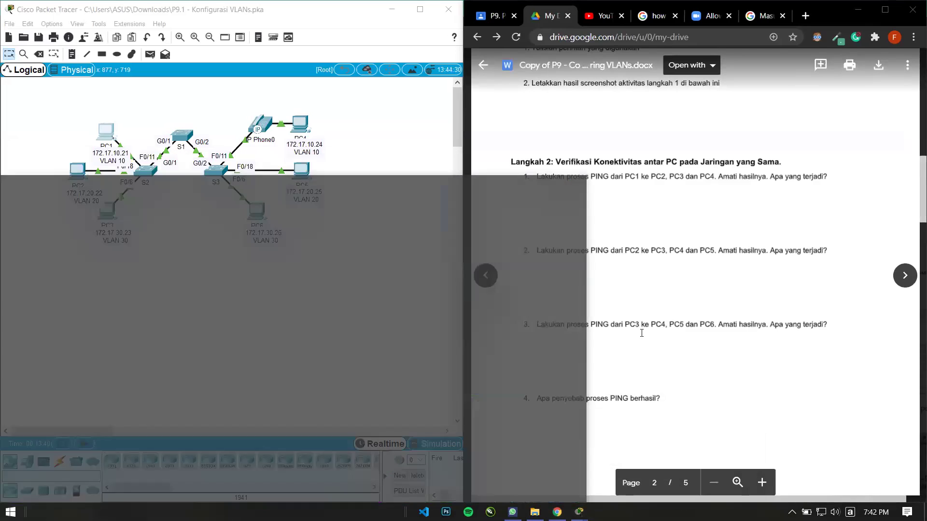
left_click(642, 332)
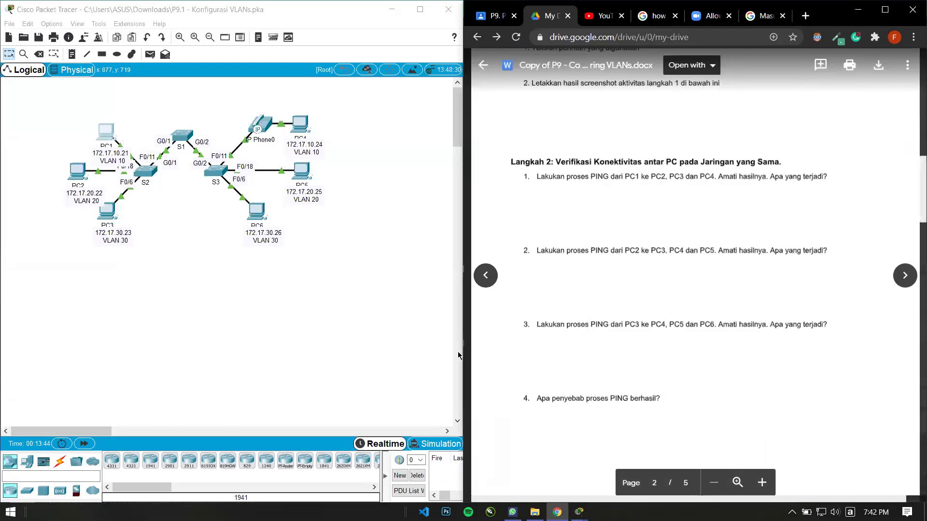
left_click(362, 346)
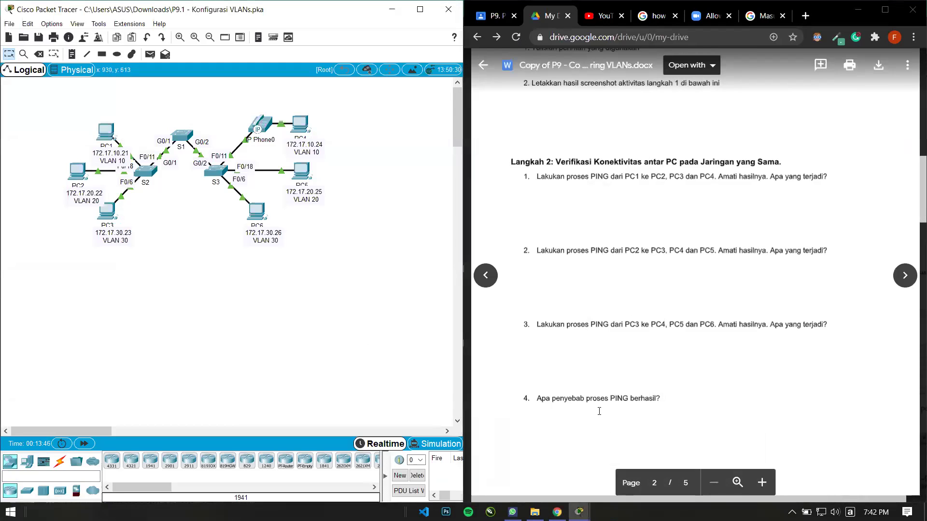
- Examine Langkah 2 question 4 in the worksheet, which asks why the pings succeed
left_click_drag(545, 399, 699, 400)
left_click(624, 428)
scroll(634, 384, "down", 3)
scroll(642, 386, "up", 3)
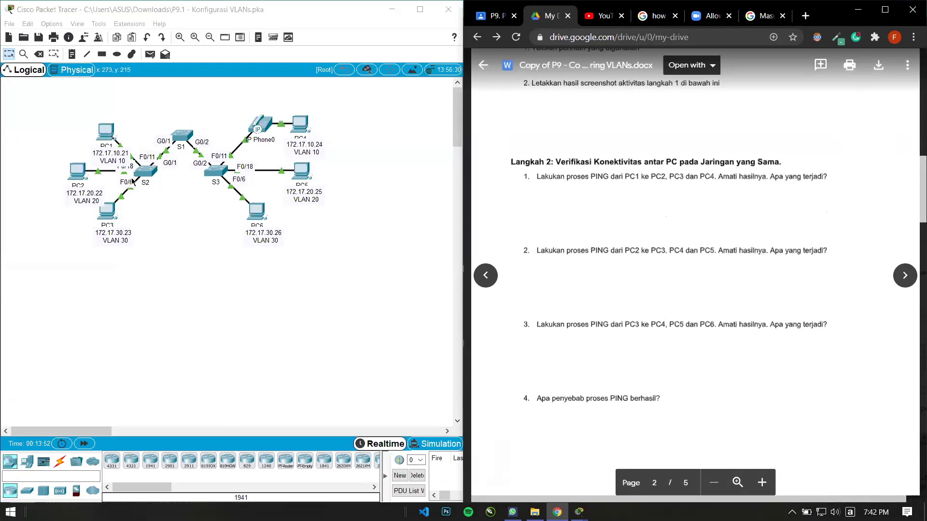
- Lower the computer's audio volume by several levels
key("XF86AudioRaiseVolume")
key("XF86AudioLowerVolume")
key("XF86AudioLowerVolume")
key("XF86AudioLowerVolume")
key("XF86AudioLowerVolume")
key("XF86AudioLowerVolume")
key("XF86AudioLowerVolume")
key("XF86AudioLowerVolume")
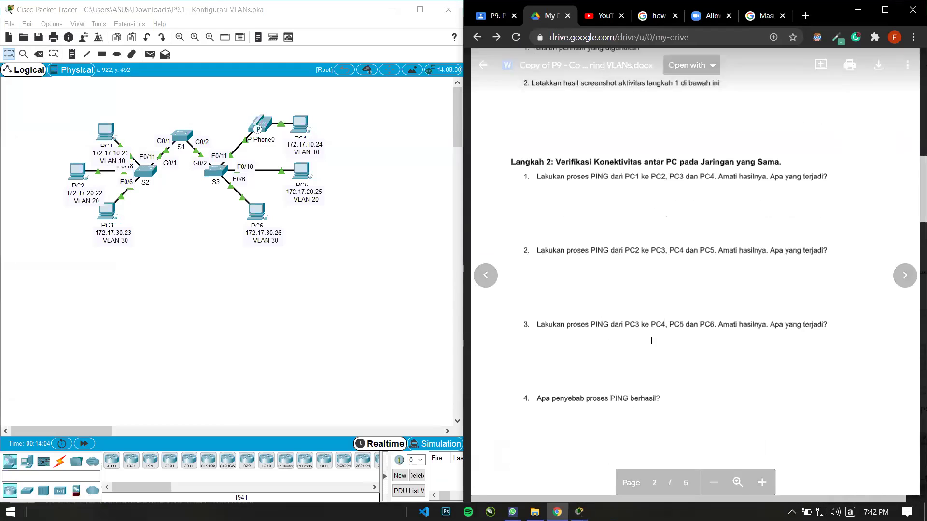
- Examine Langkah 2 questions 4 and 5 in the worksheet on why pings succeed or fail
scroll(648, 339, "down", 1)
scroll(649, 339, "up", 1)
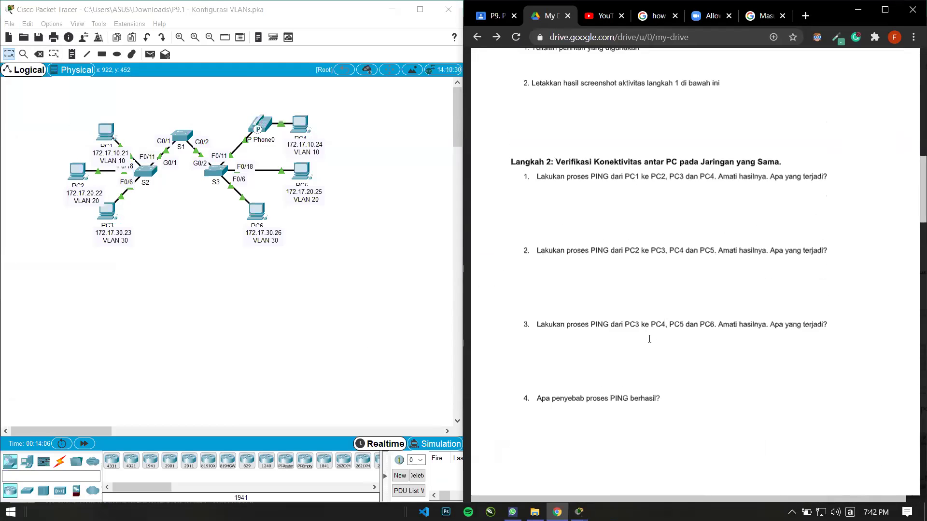
scroll(649, 339, "down", 2)
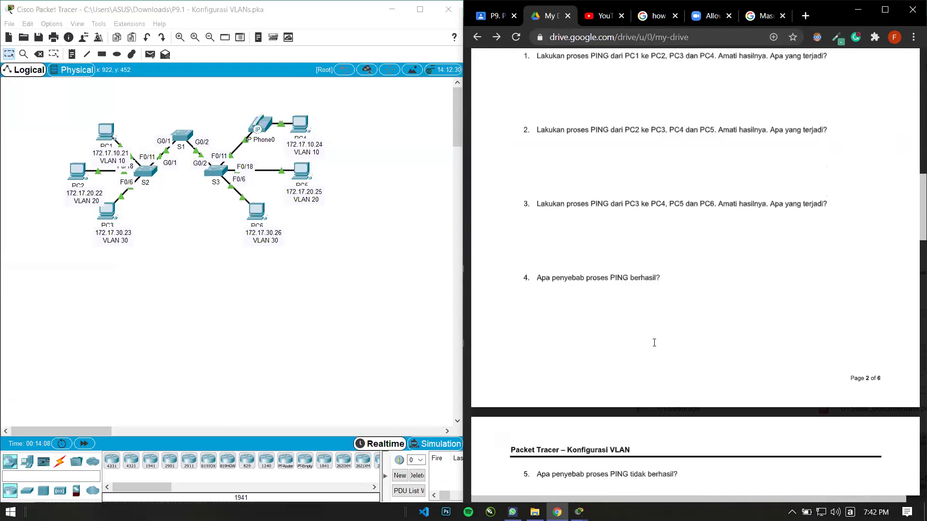
scroll(654, 344, "down", 1)
left_click_drag(538, 414, 654, 416)
left_click(712, 416)
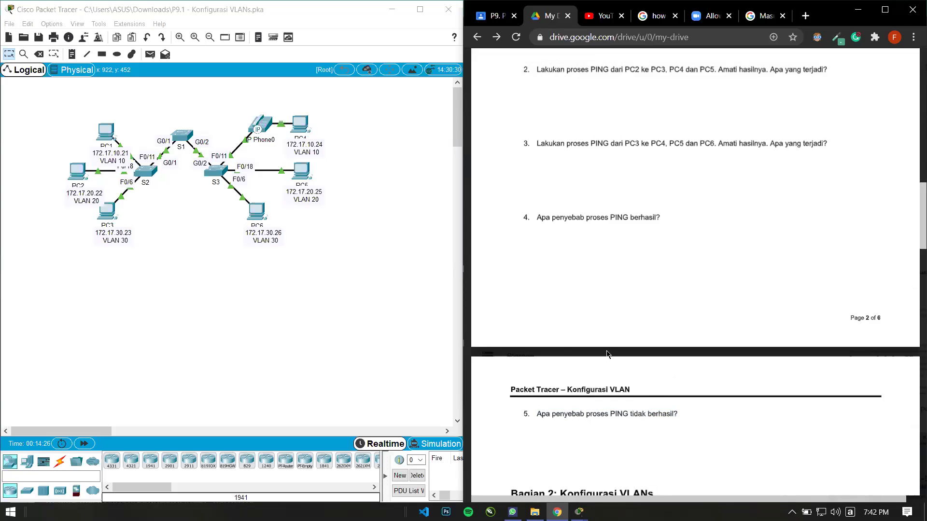
scroll(607, 353, "up", 1)
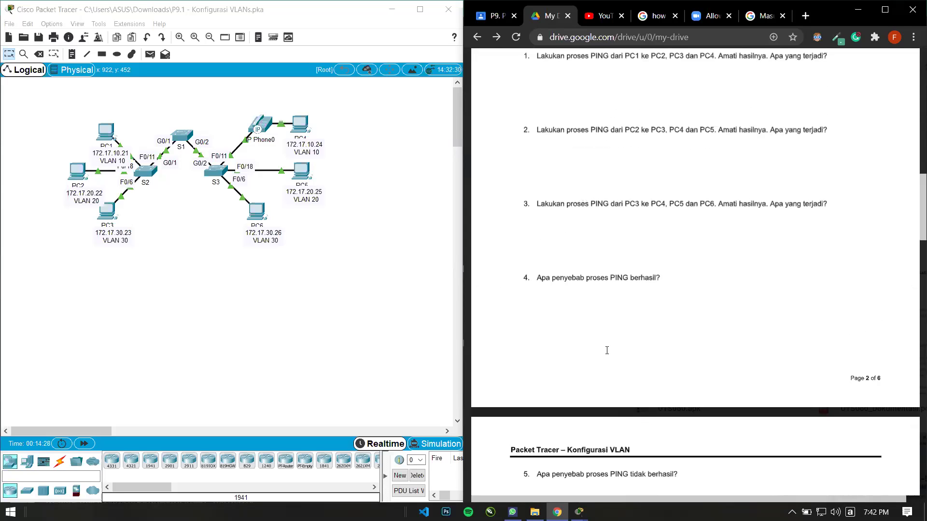
scroll(607, 350, "up", 1)
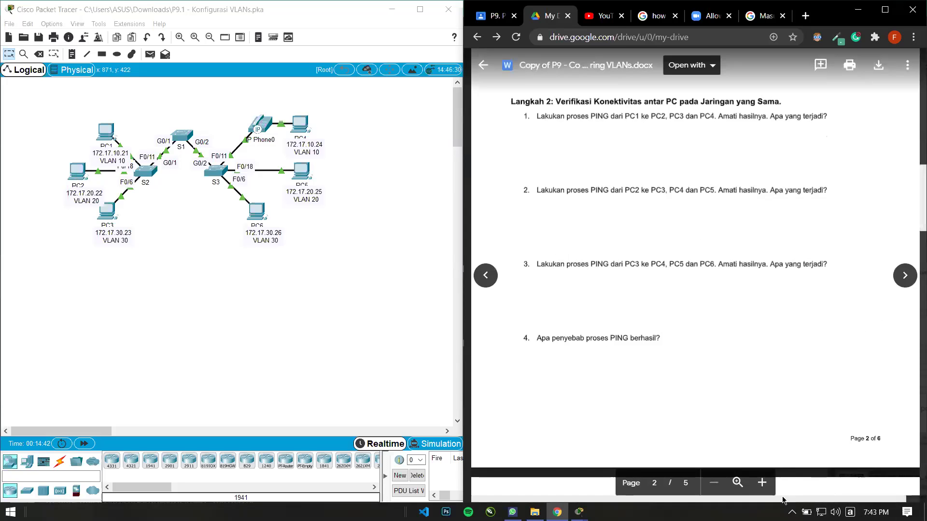
key("super")
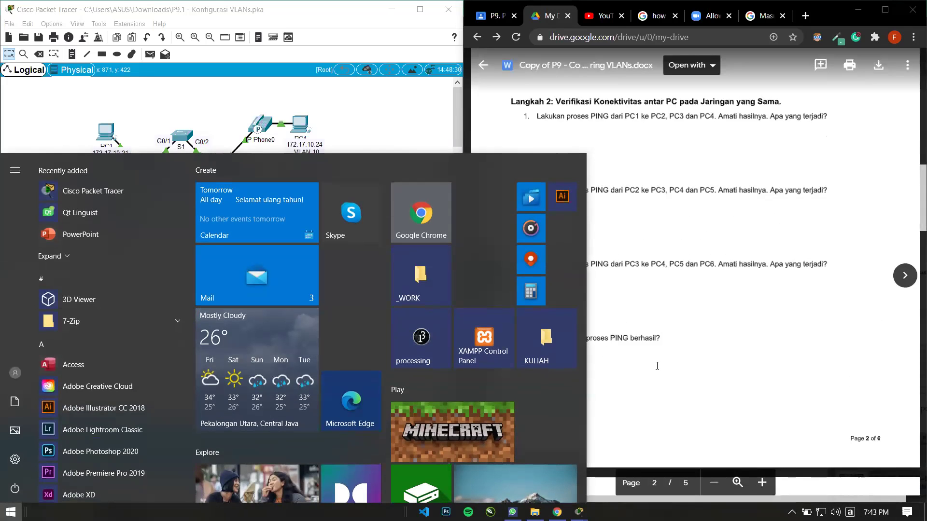
left_click(655, 365)
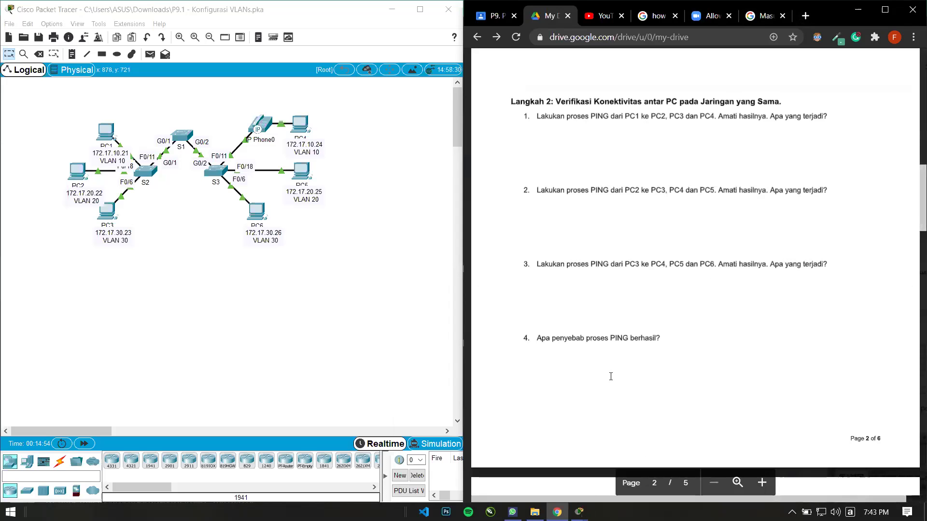
key("alt+Tab")
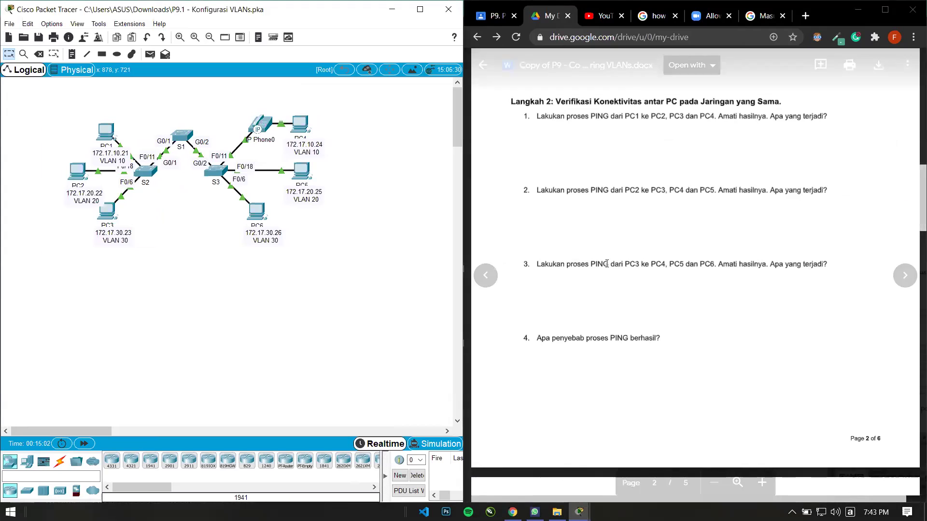
- Close the Zoom support article and the two Google search pages, and return to the worksheet in My Drive
left_click(713, 21)
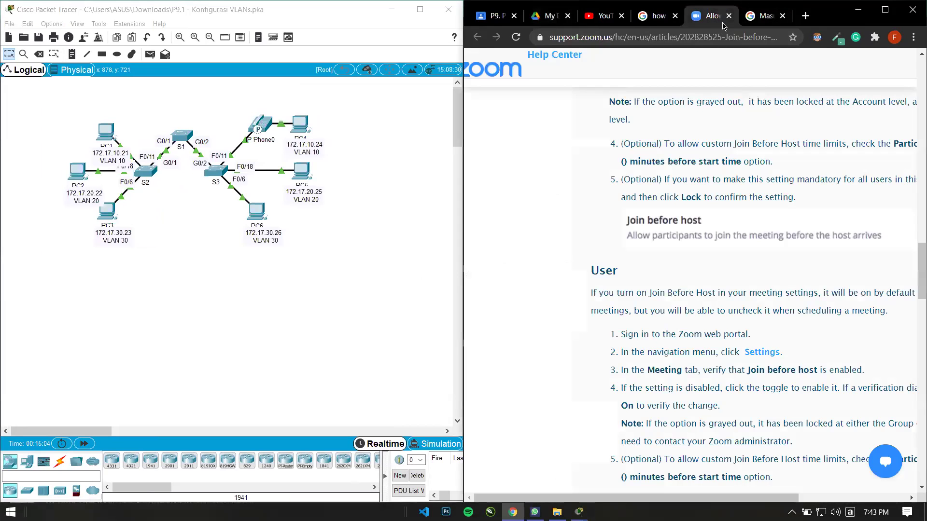
left_click(728, 18)
left_click(728, 18)
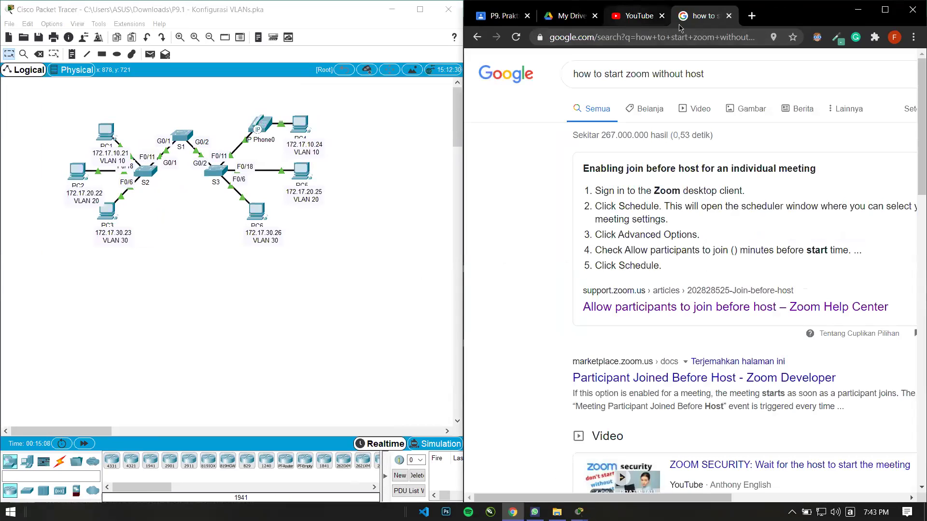
left_click(782, 16)
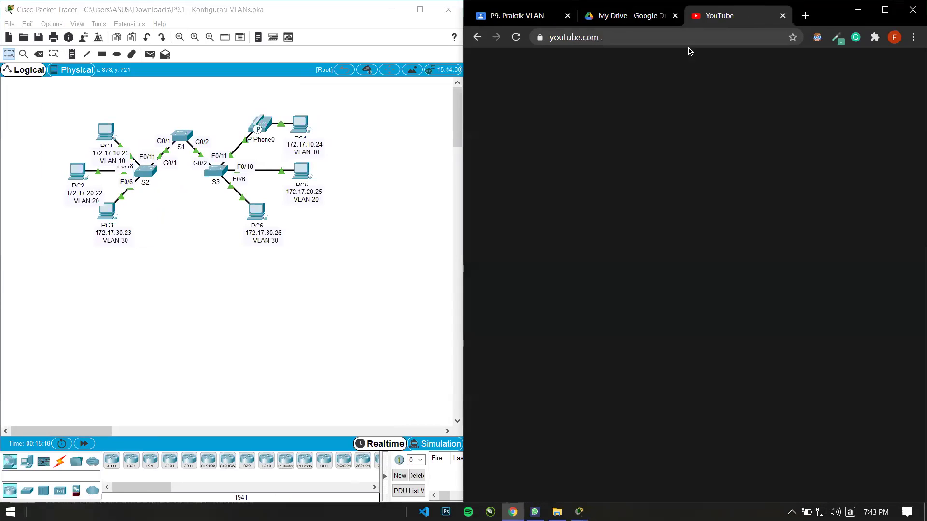
left_click(597, 19)
scroll(718, 295, "up", 1)
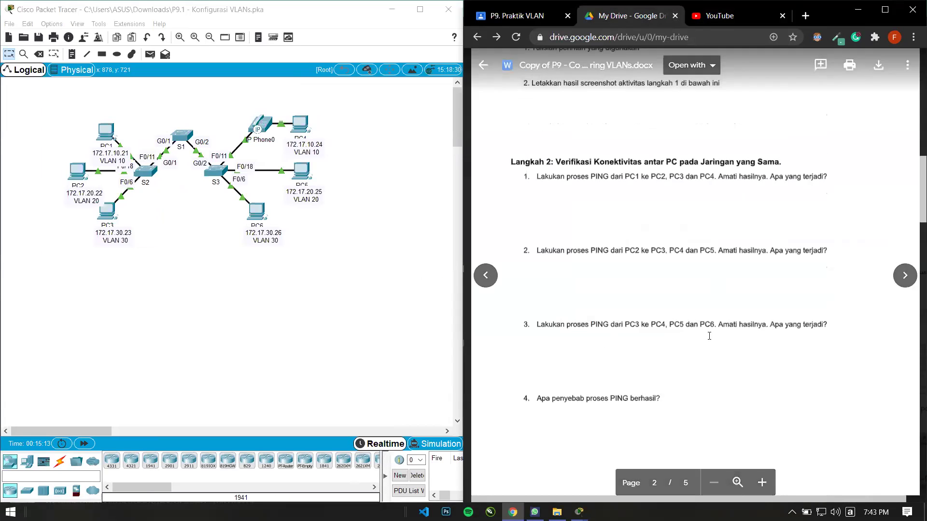
- Launch the Zoom application and return to the Packet Tracer workspace
key("super")
type("zoom")
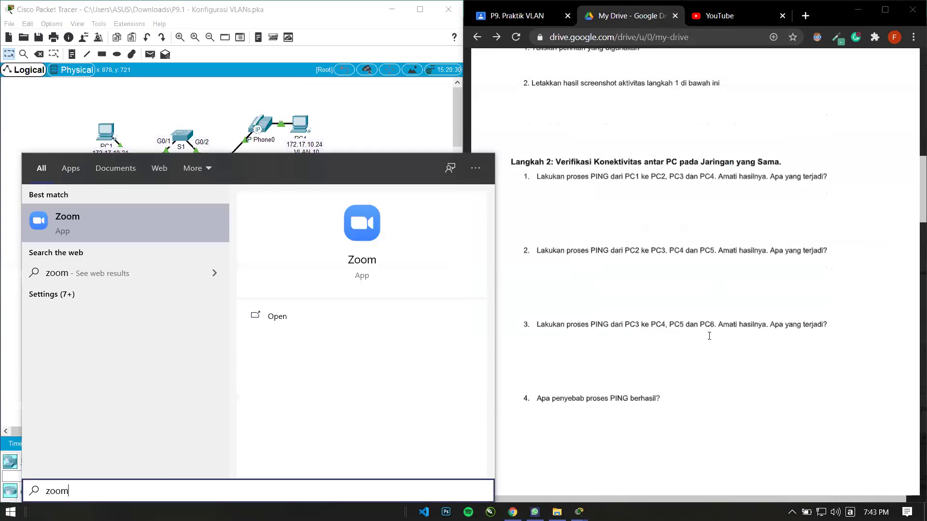
key("Return")
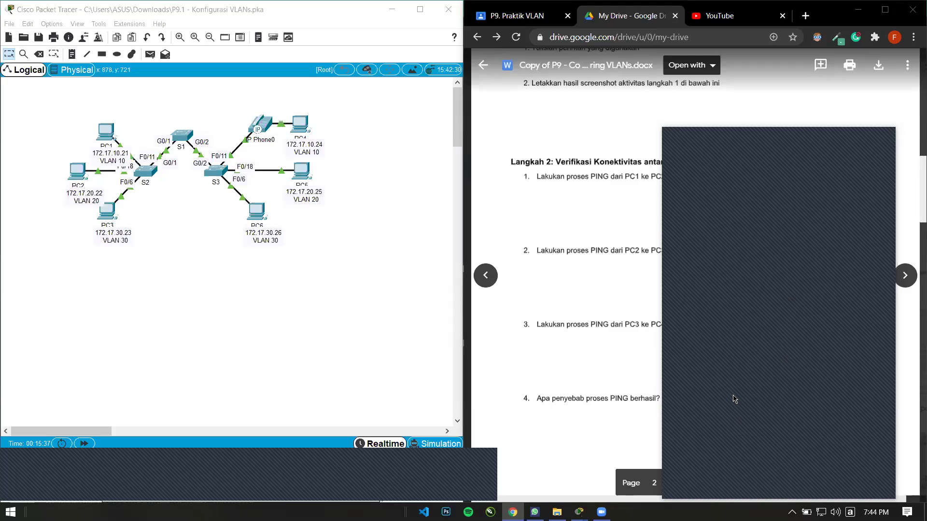
mouse_move(876, 511)
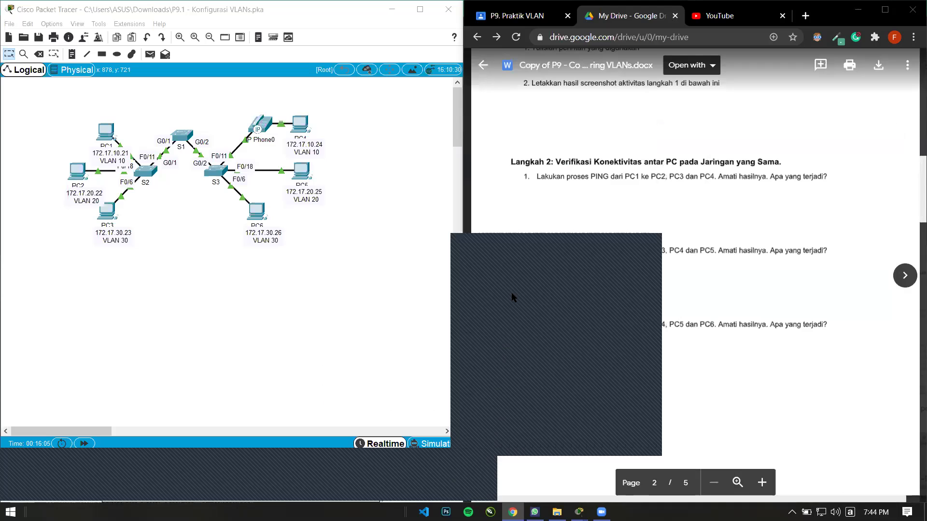
left_click(363, 304)
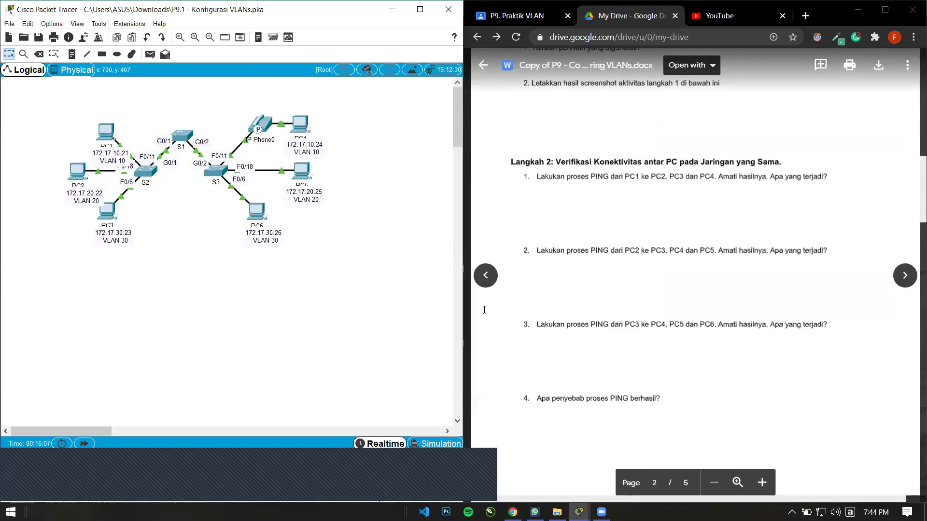
- Examine Langkah 2 questions 1 to 5 in the worksheet on pinging between the PCs and why pings succeed or fail
scroll(647, 314, "up", 2)
left_click_drag(569, 240, 827, 237)
left_click_drag(537, 311, 826, 311)
left_click(738, 337)
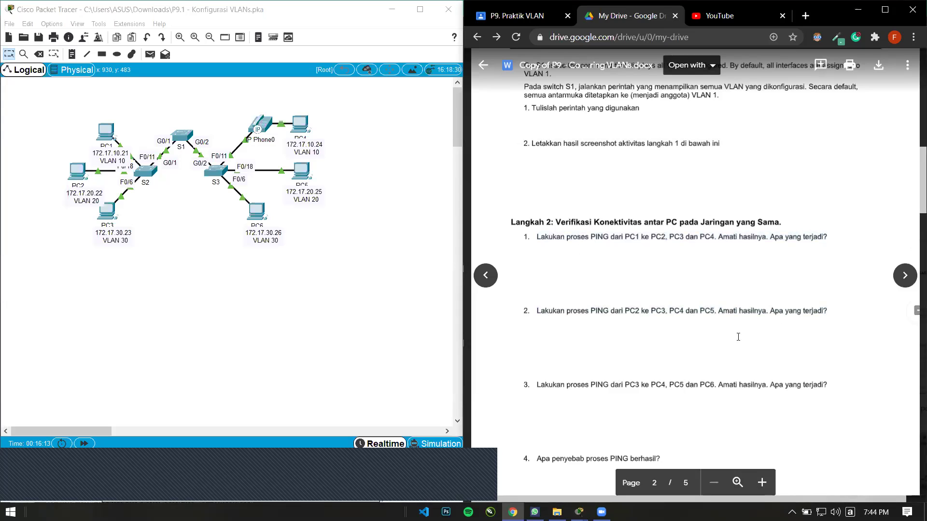
scroll(695, 333, "down", 2)
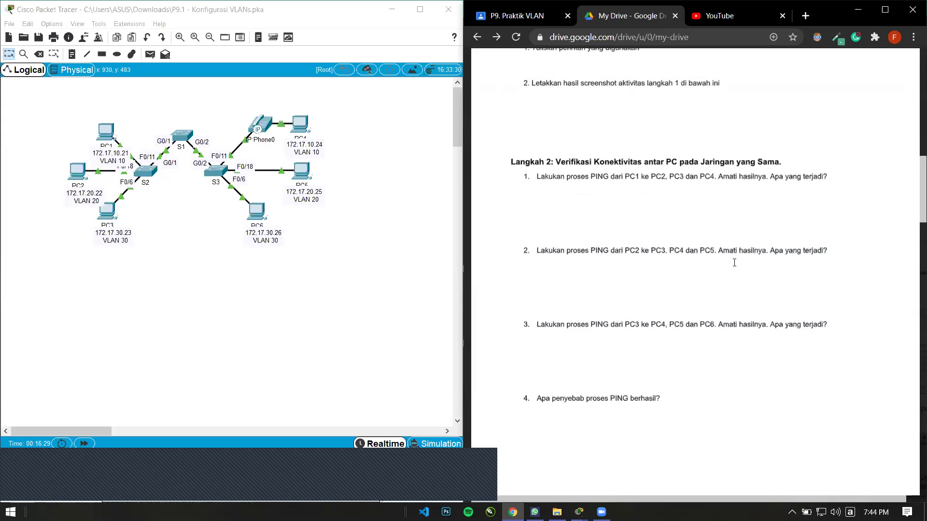
mouse_move(738, 62)
scroll(616, 393, "down", 5)
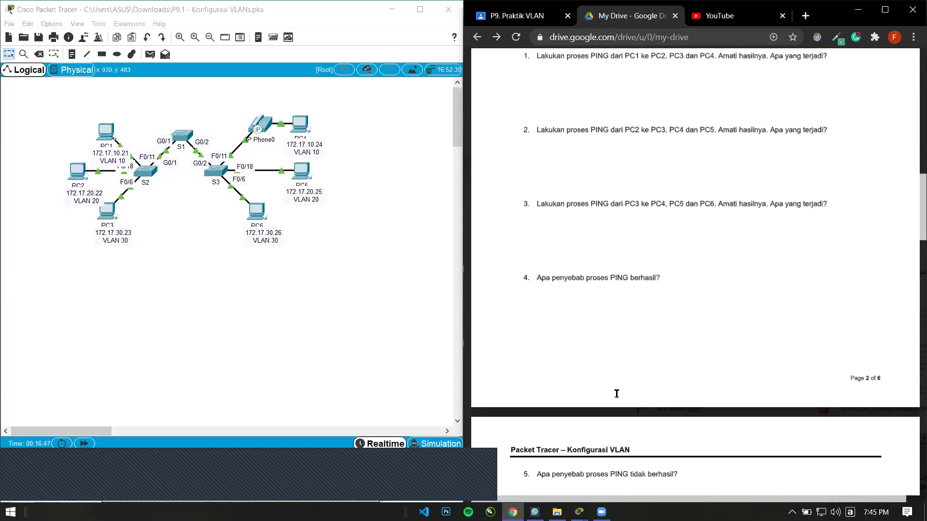
scroll(616, 394, "up", 2)
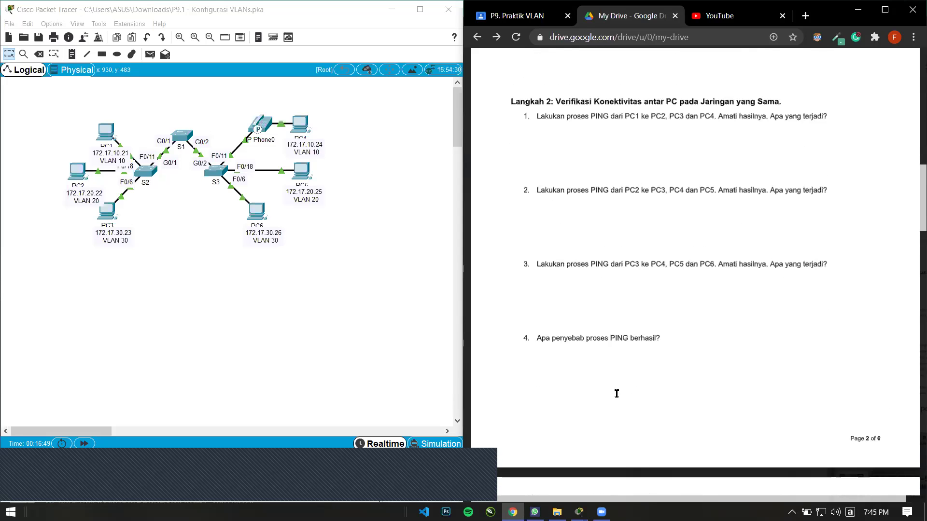
- Look ahead at Bagian 2 Langkah 1 on creating VLANs on Switch S1, and return to the Langkah 2 ping questions
scroll(617, 394, "down", 15)
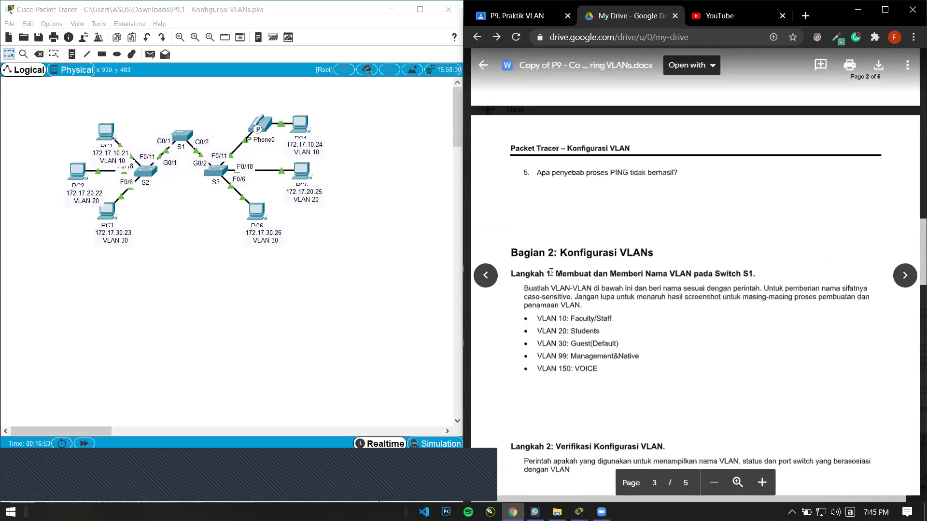
left_click_drag(567, 273, 740, 274)
left_click(753, 282)
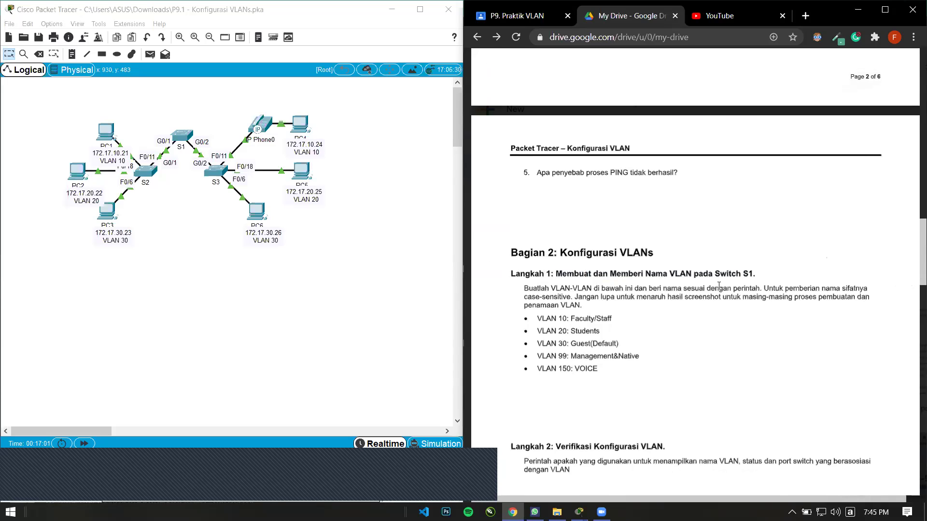
scroll(720, 312, "up", 3)
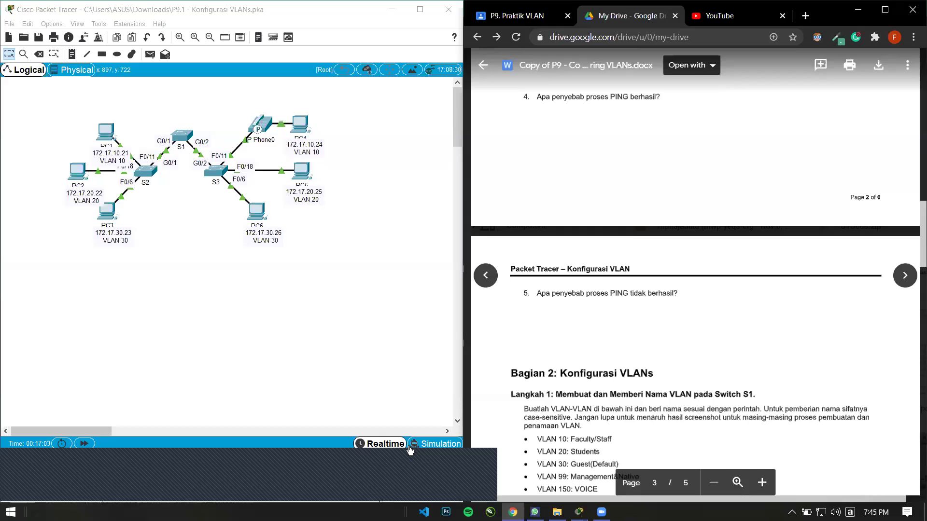
scroll(724, 393, "up", 5)
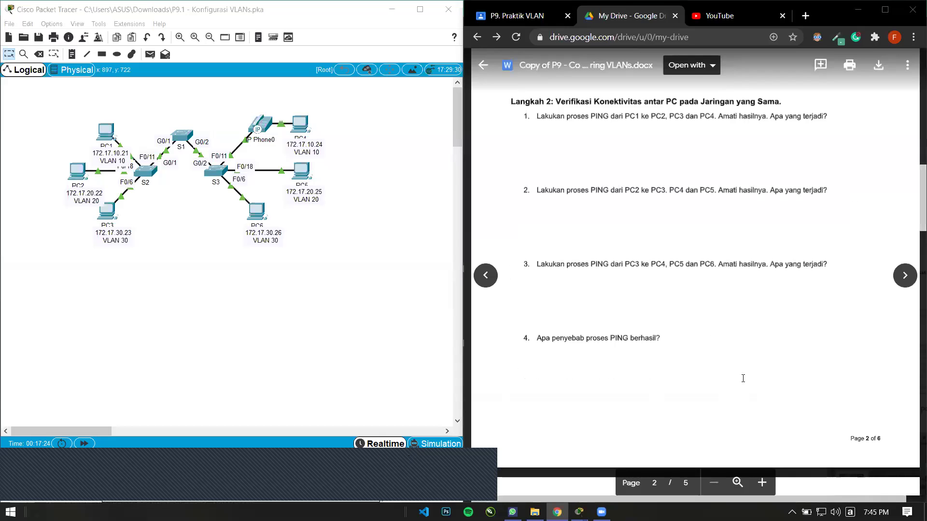
scroll(678, 248, "up", 2)
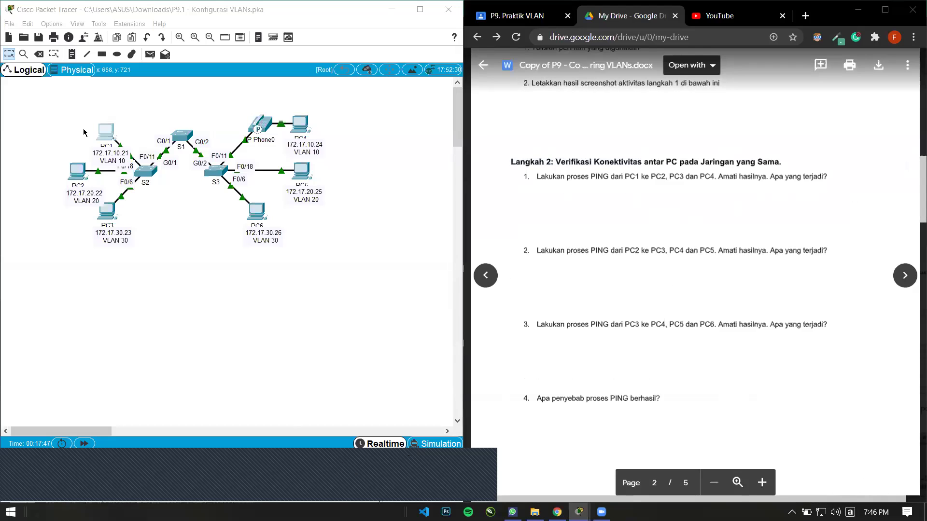
- Open PC1's Command Prompt with its window clear of the worksheet, and highlight the output of the ping to 172.17.20.22
left_click(107, 135)
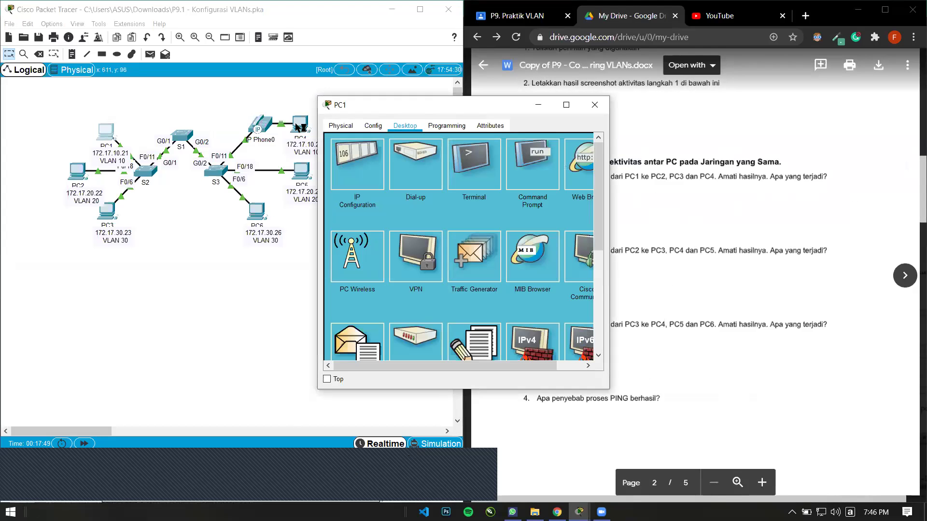
left_click(535, 166)
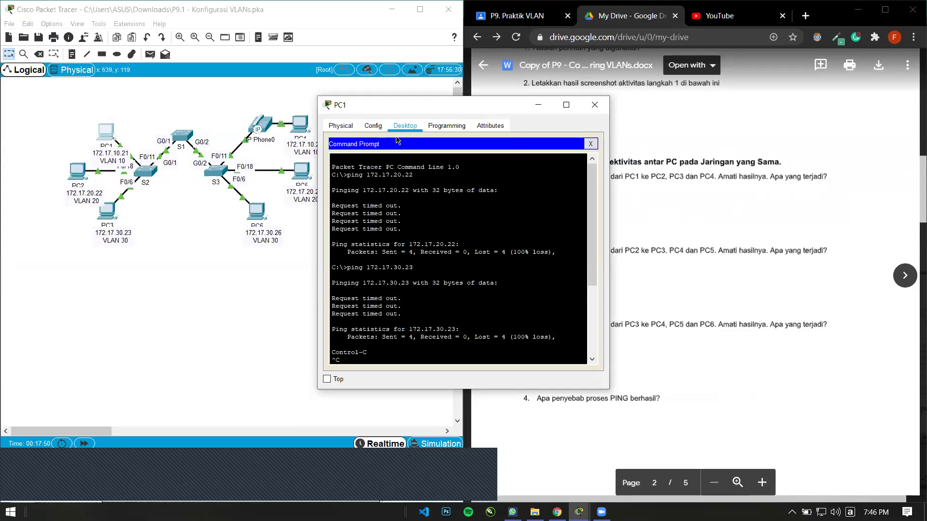
left_click(590, 143)
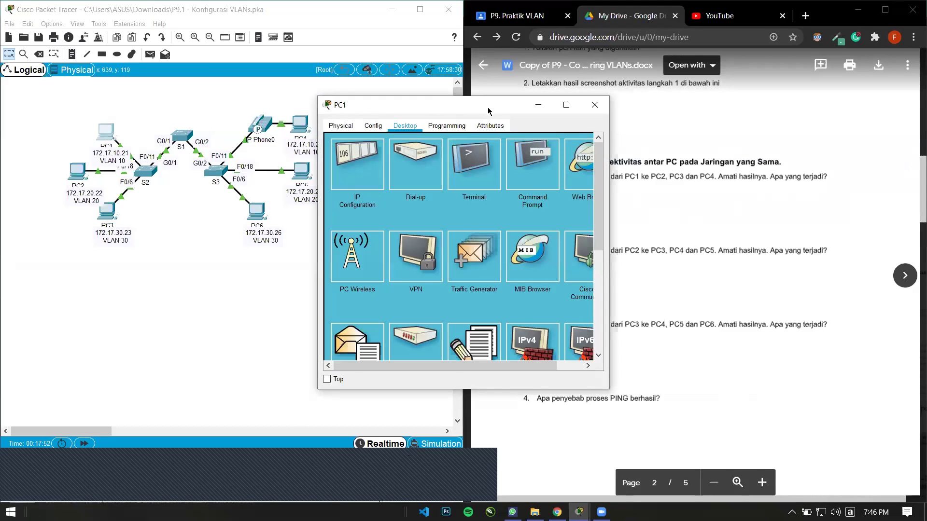
left_click_drag(515, 109, 373, 121)
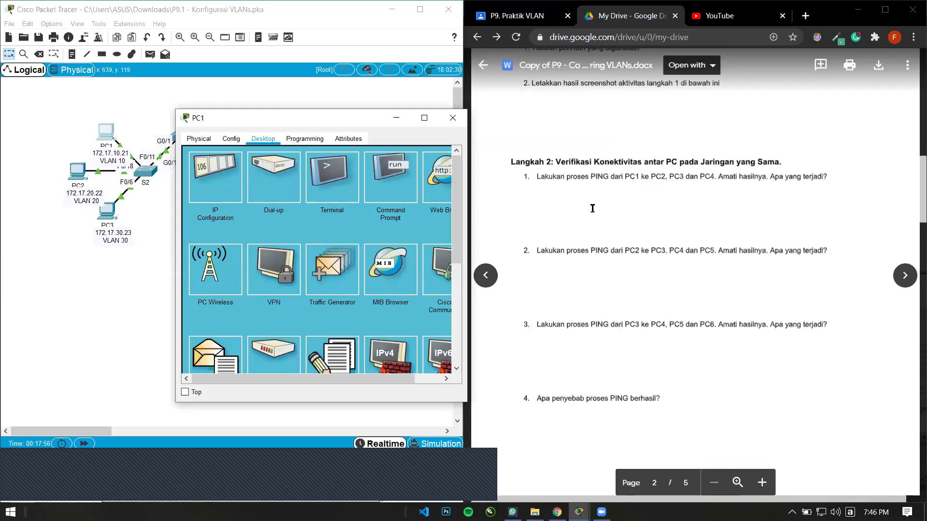
left_click(386, 205)
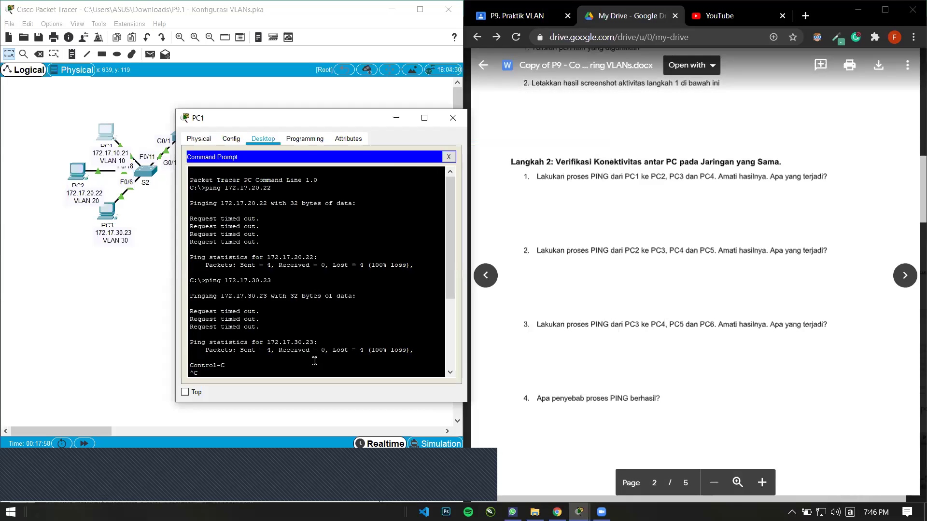
left_click_drag(190, 198, 318, 258)
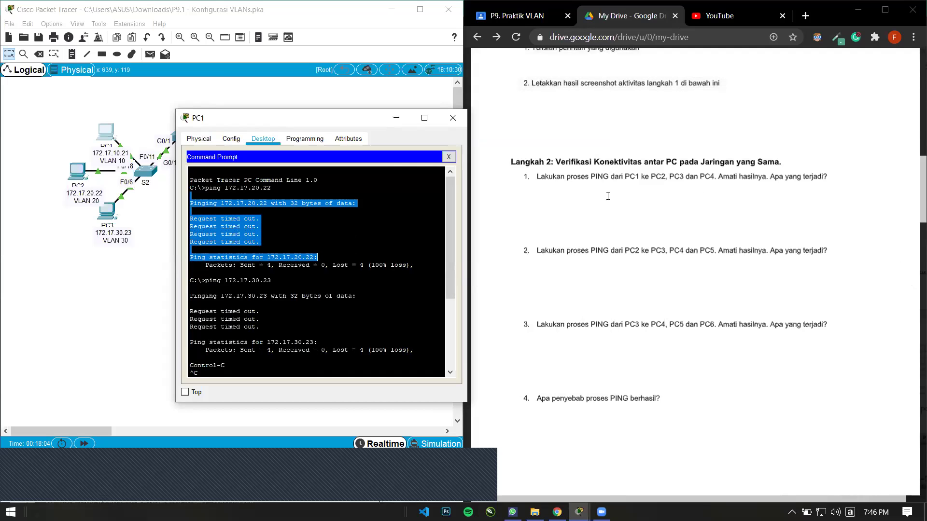
- Review the Langkah 2 ping questions in the worksheet alongside PC1's ping output
scroll(616, 218, "up", 5)
scroll(628, 281, "down", 10)
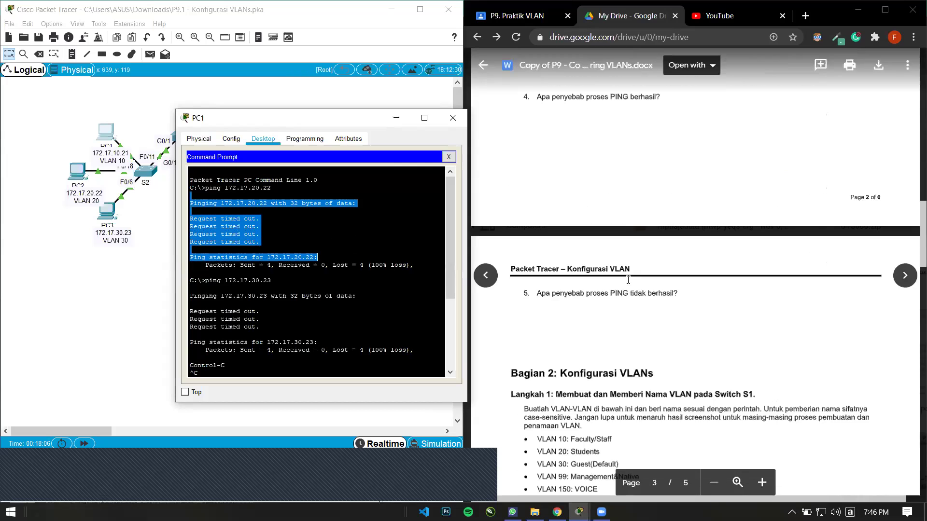
scroll(633, 317, "up", 4)
scroll(635, 317, "up", 2)
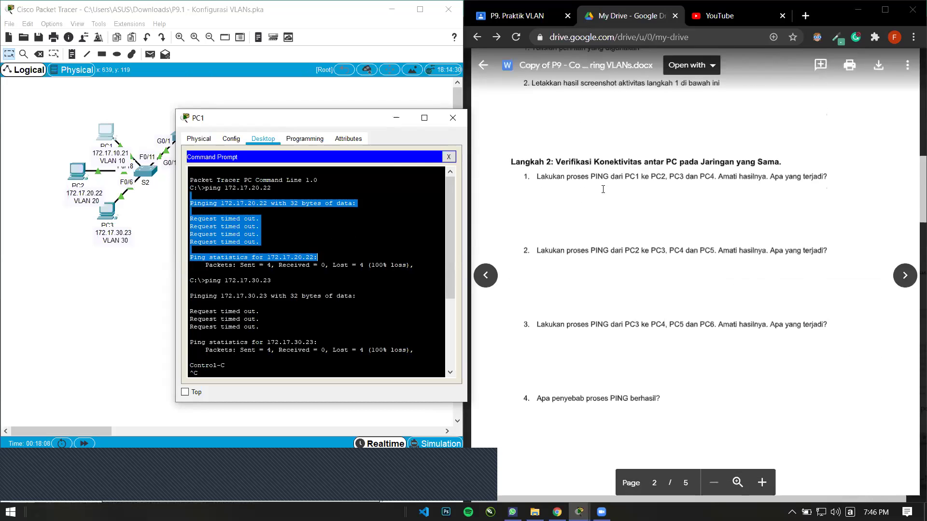
left_click(568, 192)
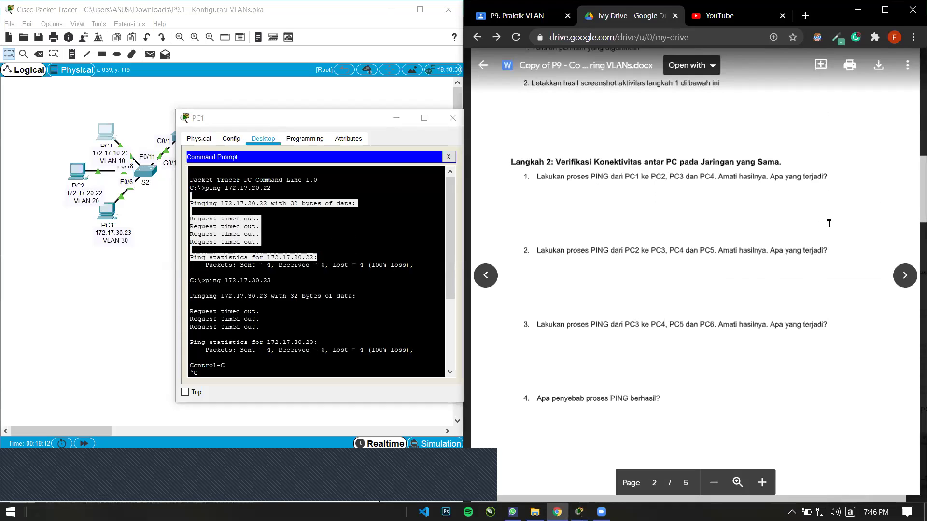
left_click(460, 316)
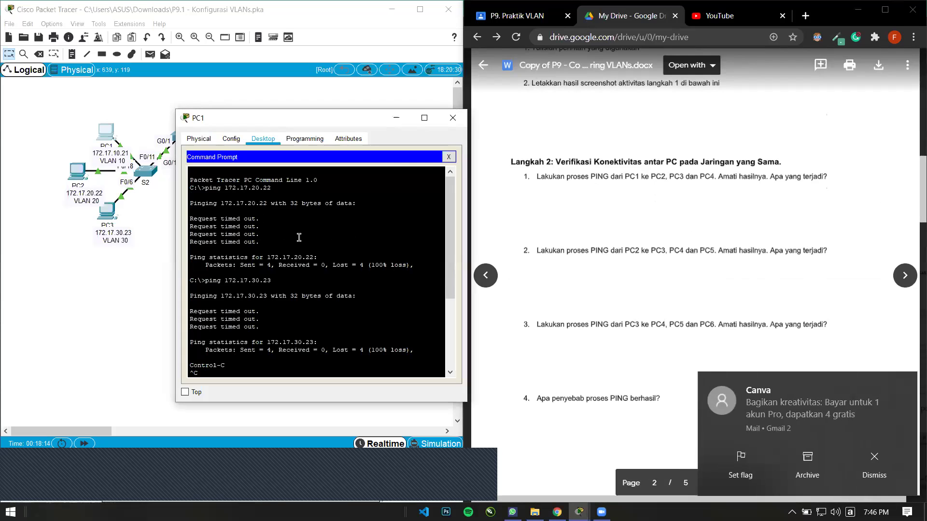
- Dismiss the incoming desktop notifications and close PC1's Command Prompt and device window
left_click(863, 475)
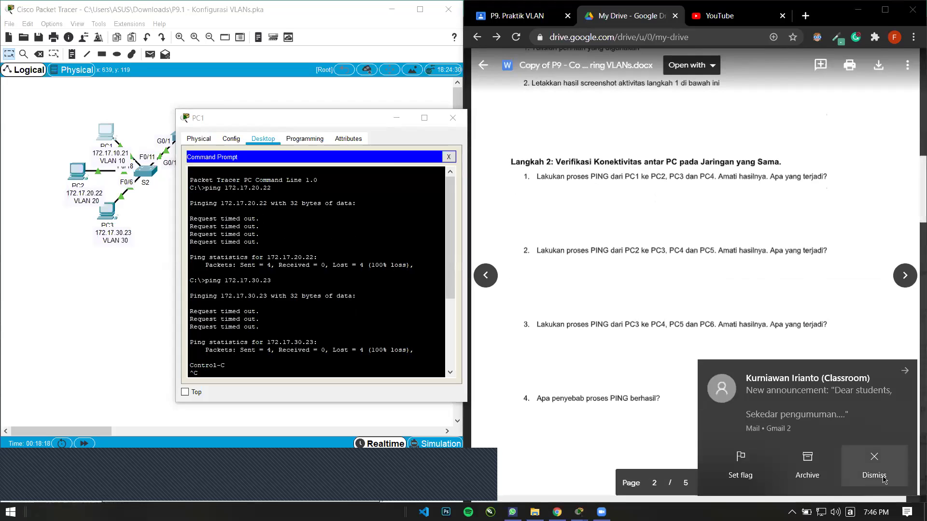
left_click(449, 157)
left_click_drag(392, 118, 393, 118)
left_click(459, 119)
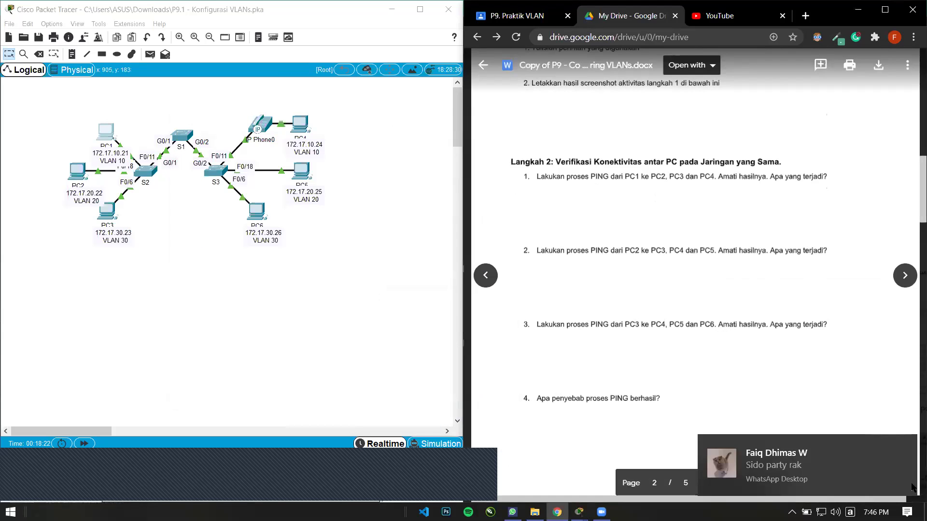
left_click(902, 448)
- Examine Bagian 2 Langkah 1 in the worksheet, covering the VLAN numbers and names to create on Switch S1
scroll(734, 384, "down", 6)
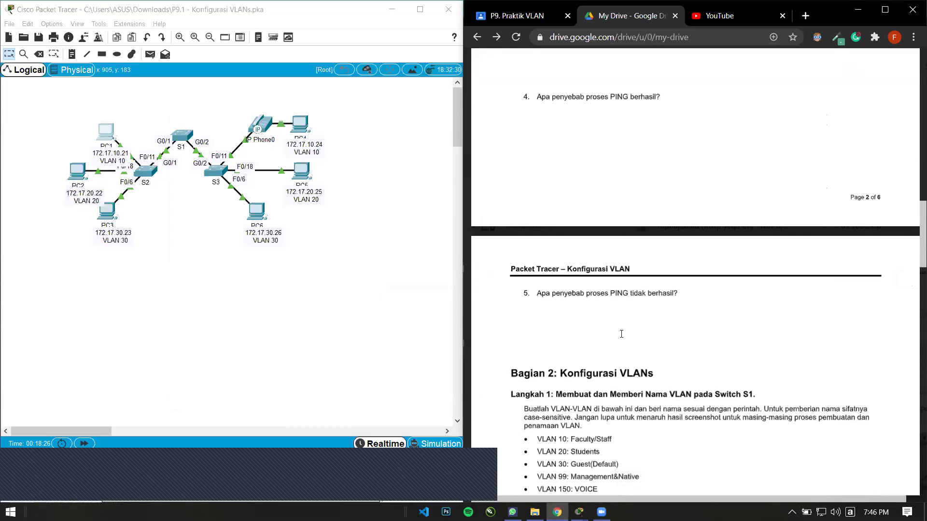
scroll(627, 328, "down", 2)
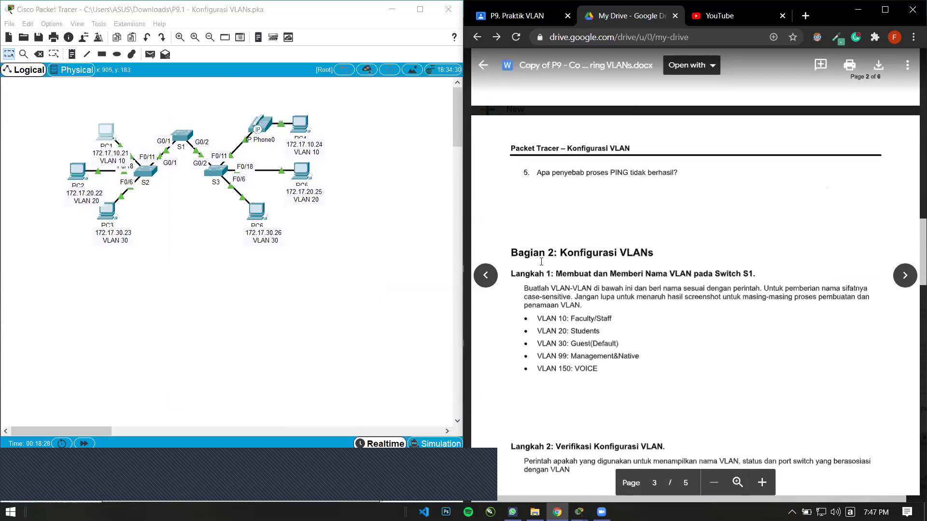
left_click_drag(573, 255, 703, 255)
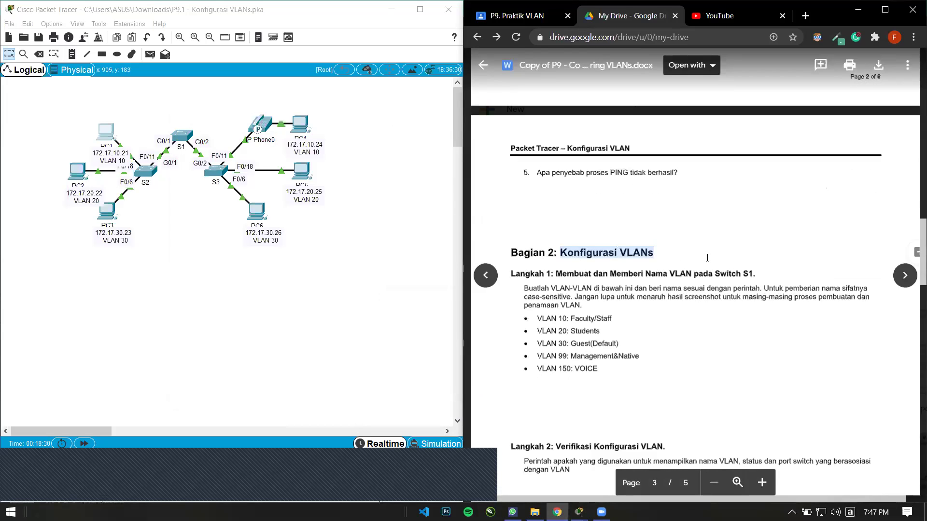
left_click(707, 257)
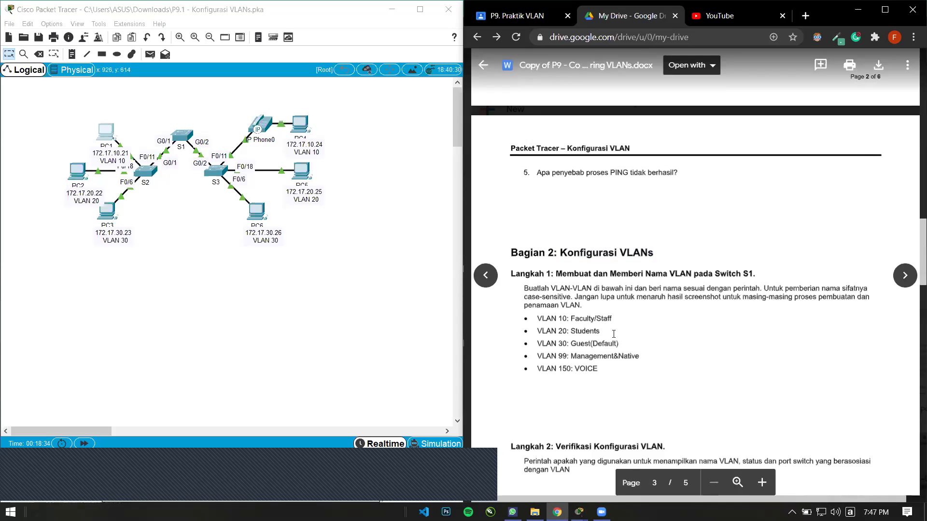
left_click_drag(537, 318, 611, 318)
left_click_drag(537, 332, 618, 344)
left_click_drag(537, 369, 606, 369)
left_click(605, 369)
left_click_drag(575, 319, 612, 318)
left_click(609, 313)
left_click_drag(745, 274, 756, 274)
double_click(721, 272)
- Open switch S1's command line interface, start the console session and enter privileged EXEC mode with enable
left_click(179, 142)
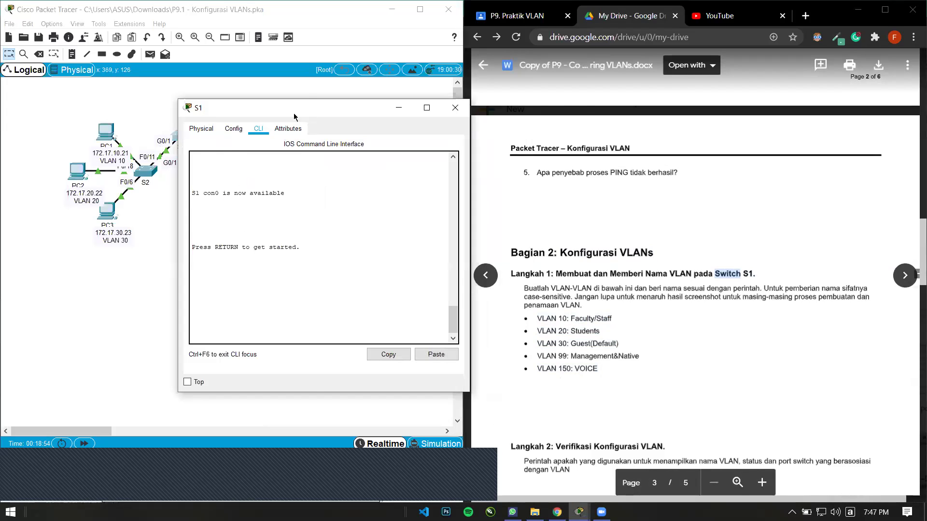
left_click_drag(316, 117, 421, 102)
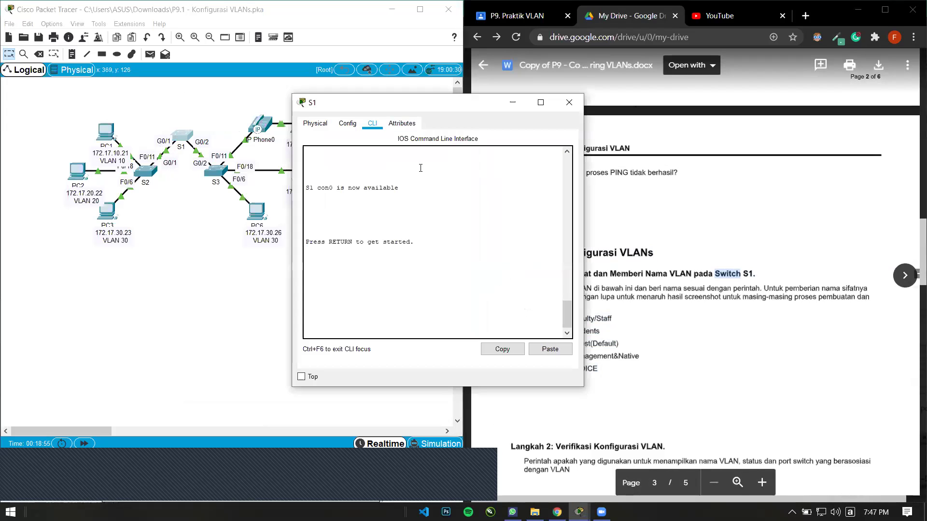
left_click(338, 124)
left_click(279, 224)
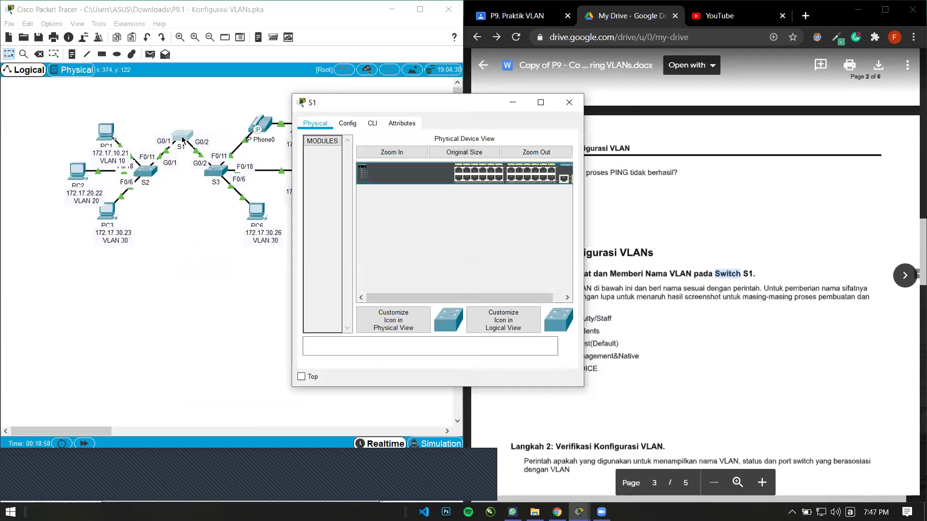
left_click(372, 124)
left_click(435, 253)
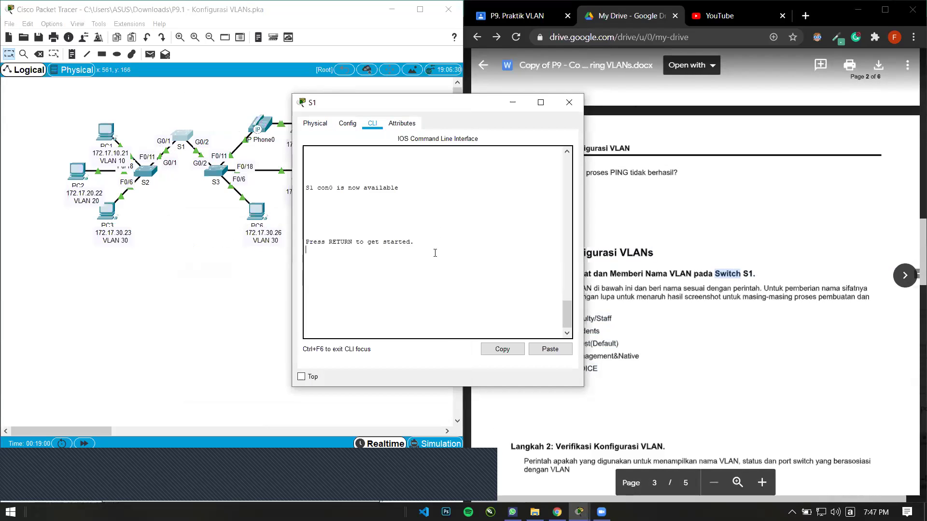
key("Return")
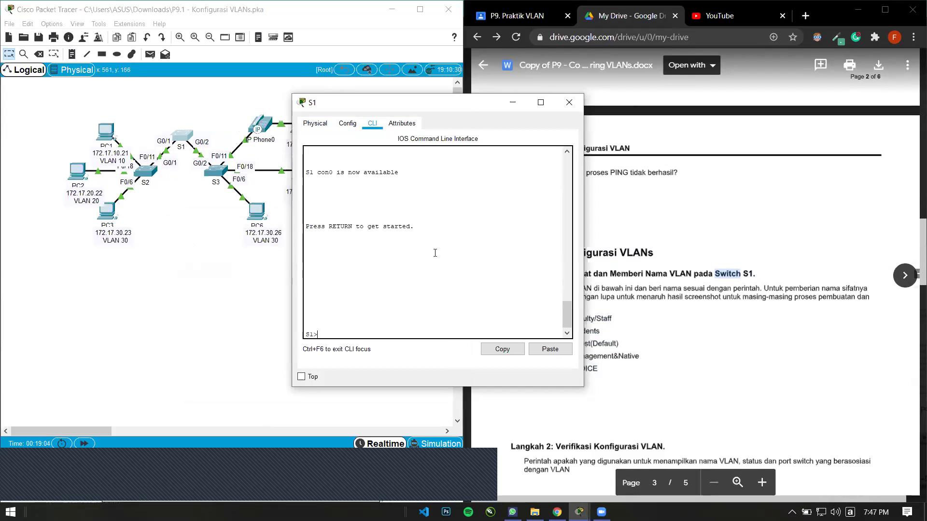
type("enable")
key("Return")
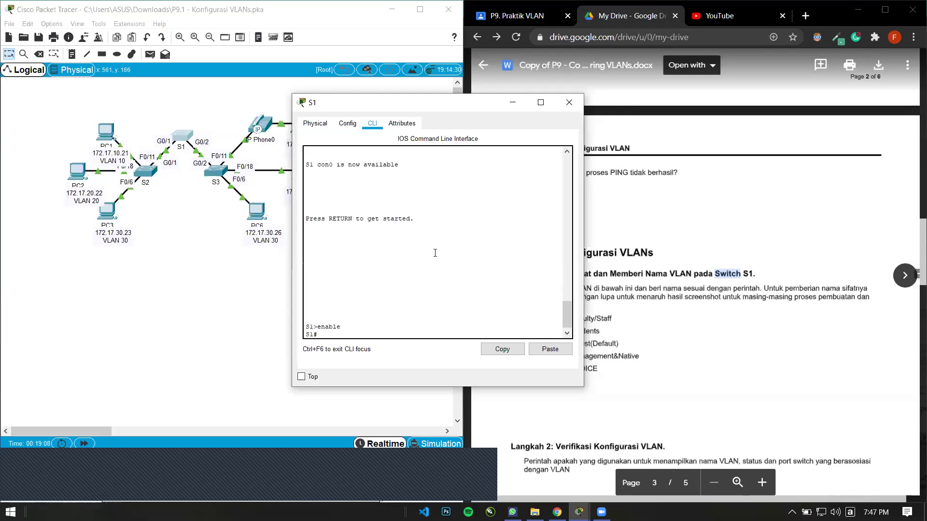
- Enter global configuration mode on switch S1 with configure terminal and move its window off the worksheet's VLAN list
type("configure terminal")
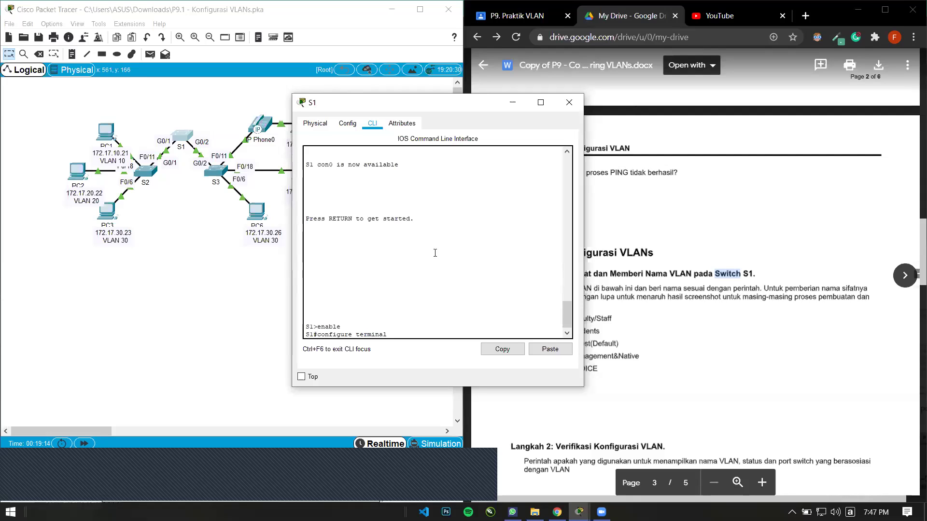
key("Return")
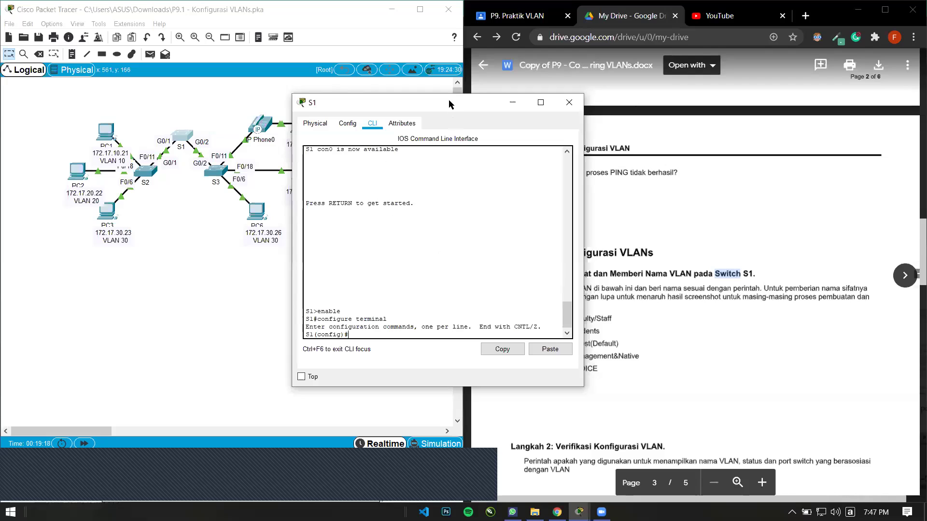
left_click_drag(449, 106, 435, 136)
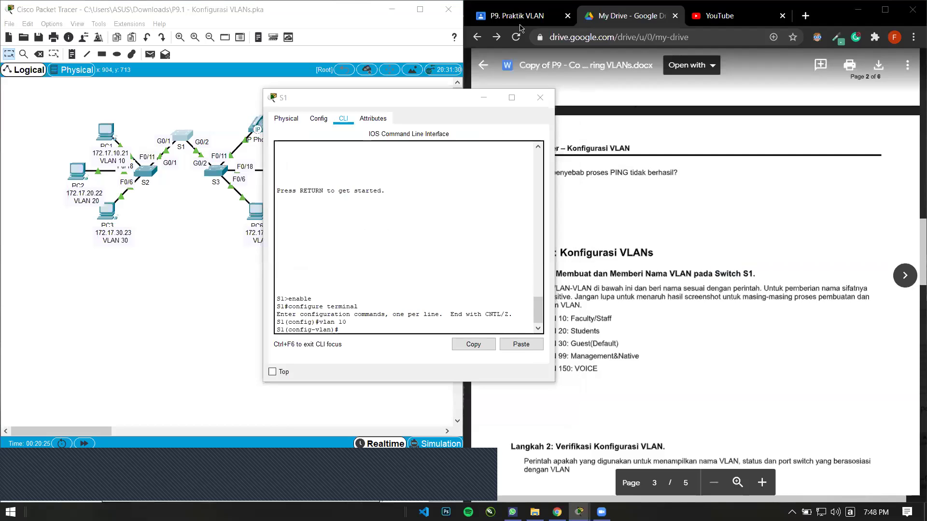
- Check the lecture slide's VLAN creation and naming syntax against the VLAN list in the worksheet
left_click(517, 9)
left_click(519, 15)
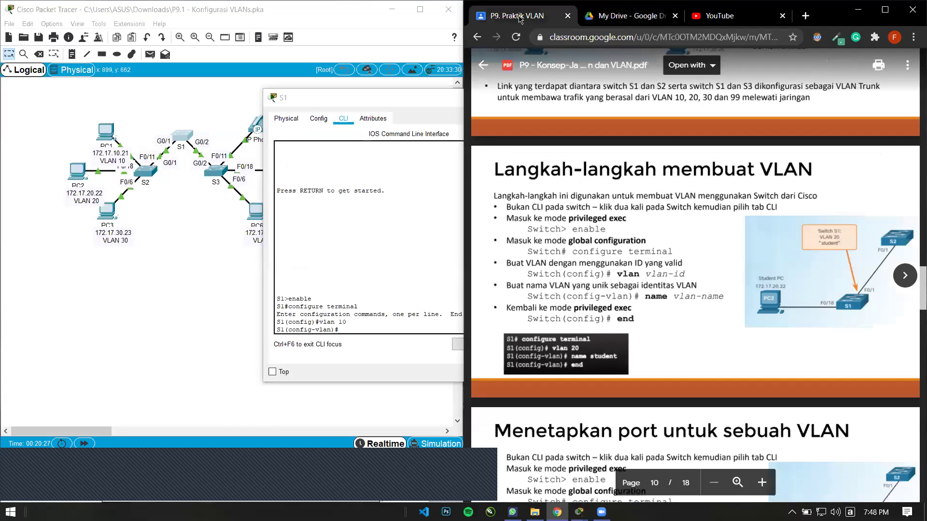
left_click(628, 15)
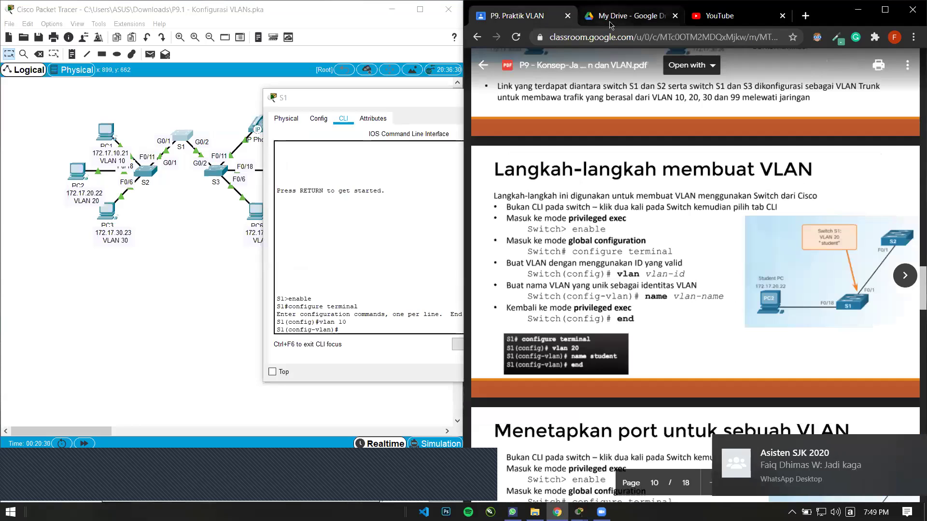
left_click(358, 261)
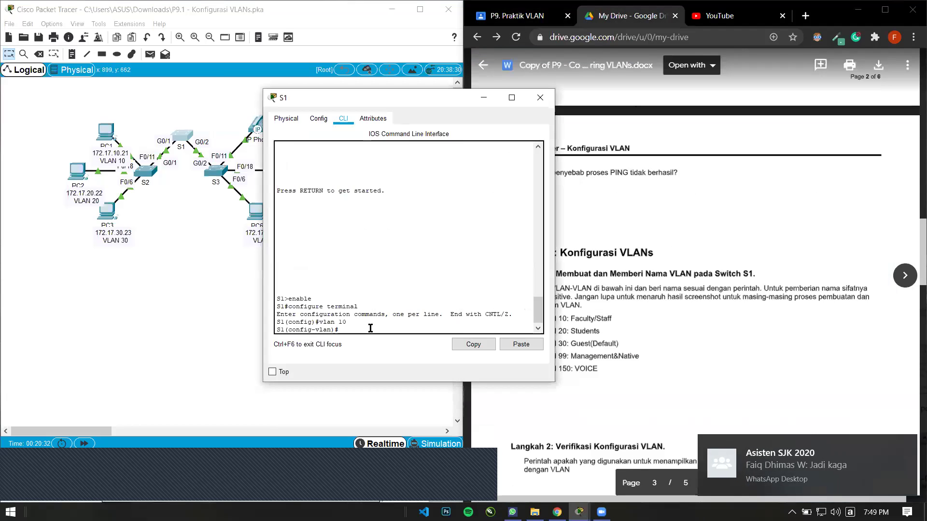
left_click(904, 446)
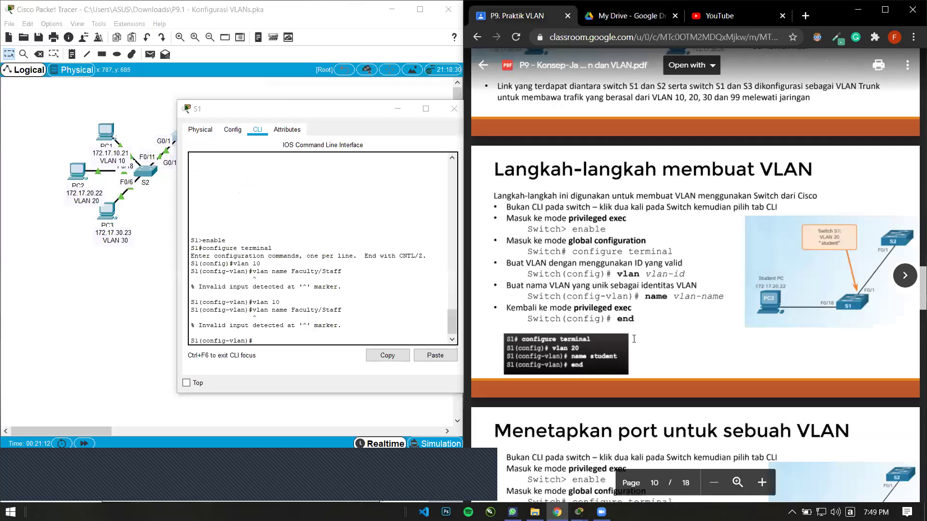
left_click(603, 20)
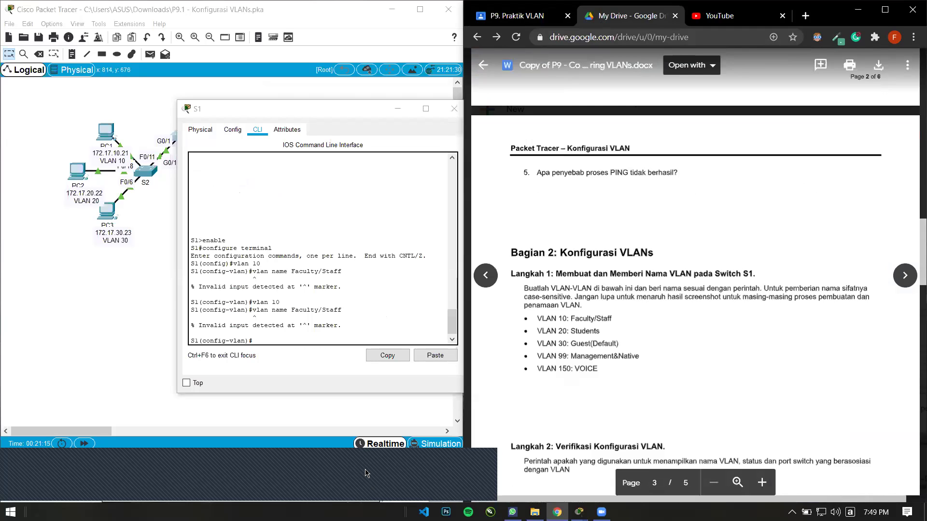
- Create VLAN 10 on S1 and name it Faculty/Staff, using the name command syntax from the slide
left_click(274, 343)
type("vlan 10")
key("Return")
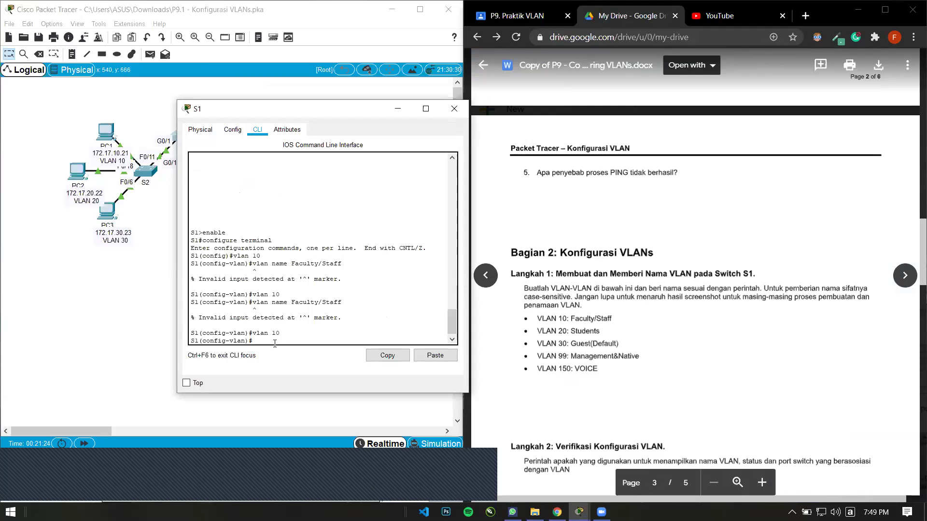
left_click(531, 16)
left_click(621, 17)
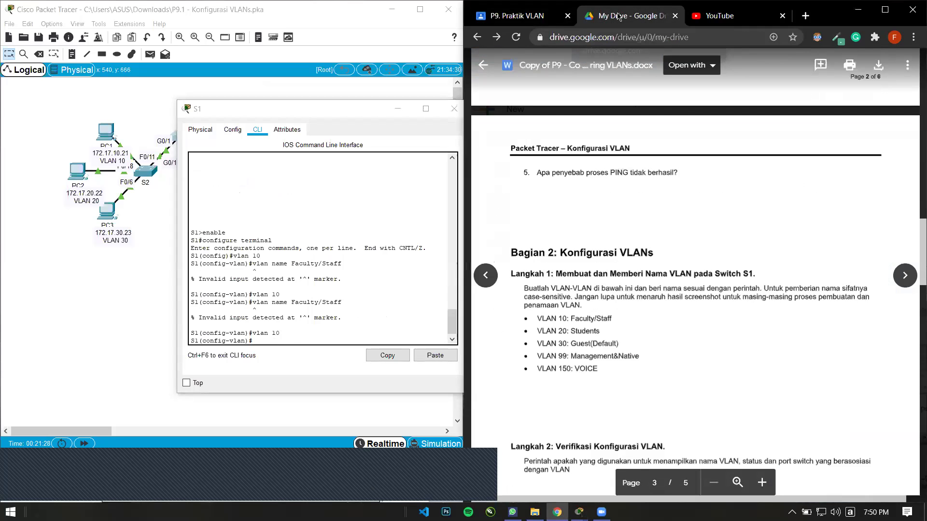
left_click(553, 19)
left_click(620, 19)
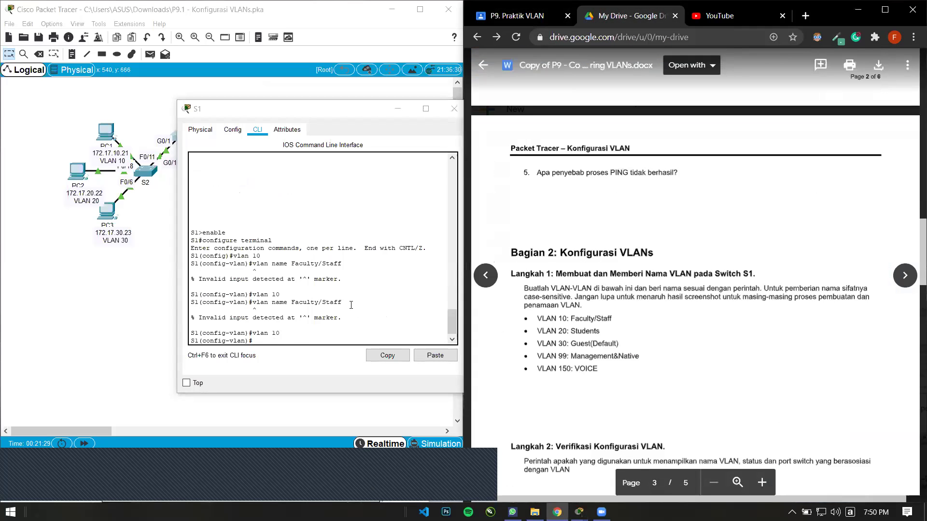
left_click(300, 336)
type("name S")
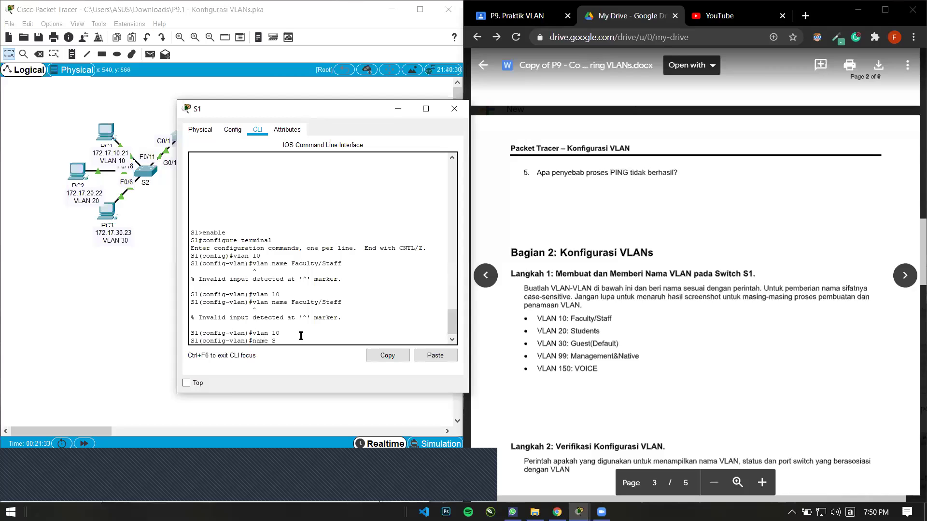
key("BackSpace")
type("Faculty/Staff")
key("Return")
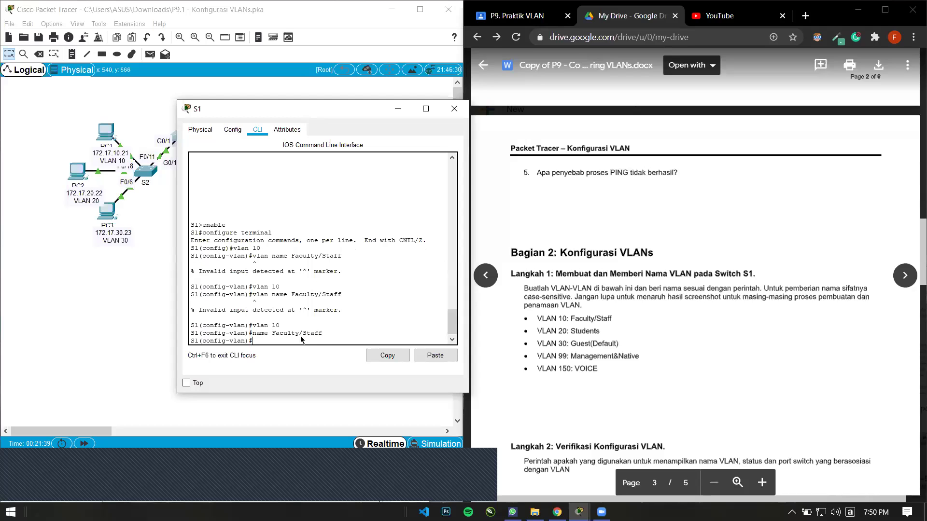
- Create VLAN 20 on S1 and name it Students
type("vlan 20")
key("Return")
type("Std")
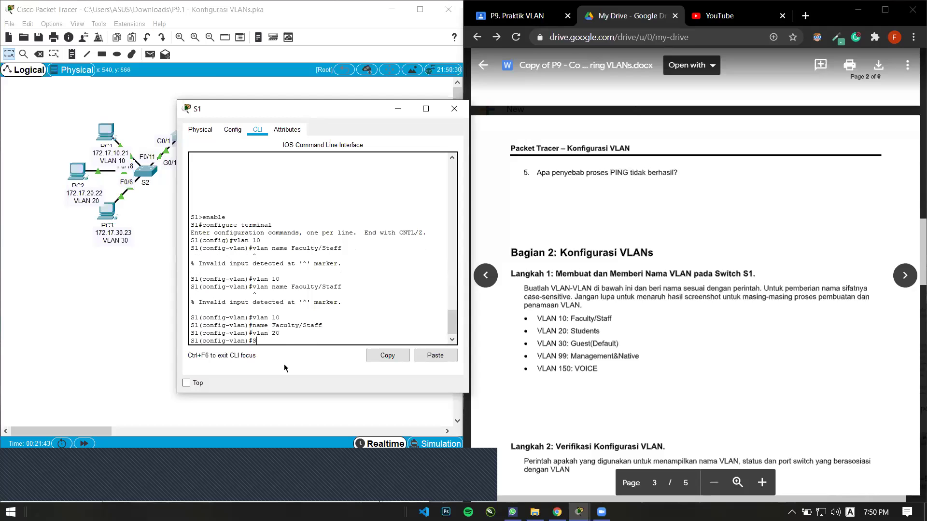
key("BackSpace")
type("udents")
key("BackSpace")
key("BackSpace")
key("BackSpace")
key("BackSpace")
key("BackSpace")
key("BackSpace")
key("BackSpace")
key("BackSpace")
type("name")
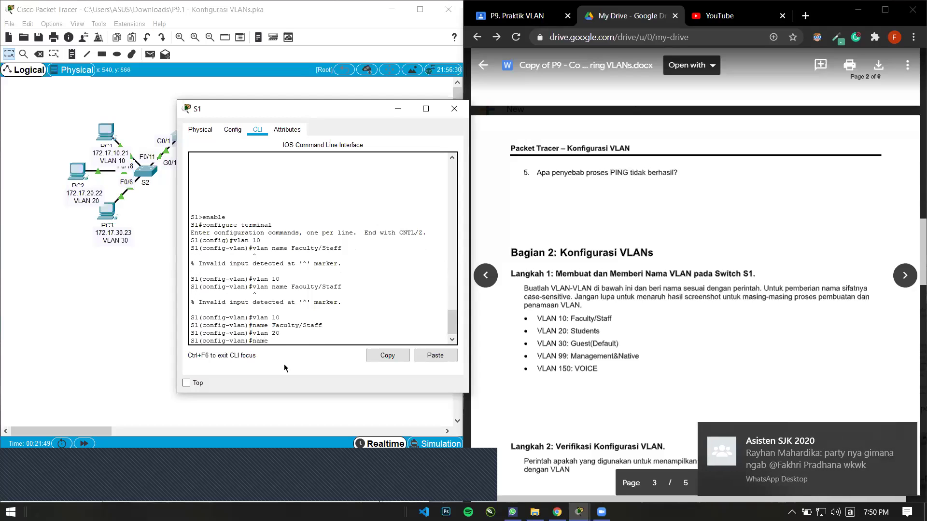
type(" Stud")
key("BackSpace")
type("udents")
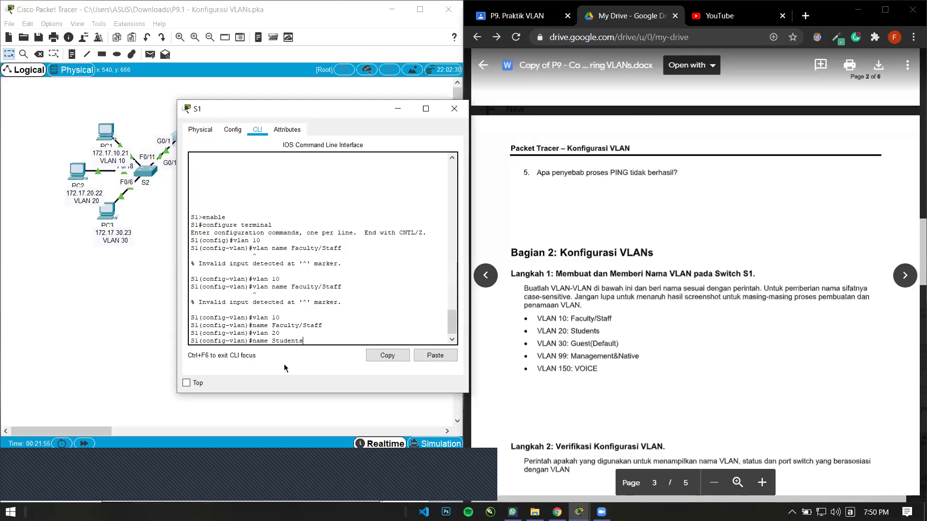
key("Return")
- Create VLAN 30 on S1 and name it Guest(Default)
key("Up")
key("Up")
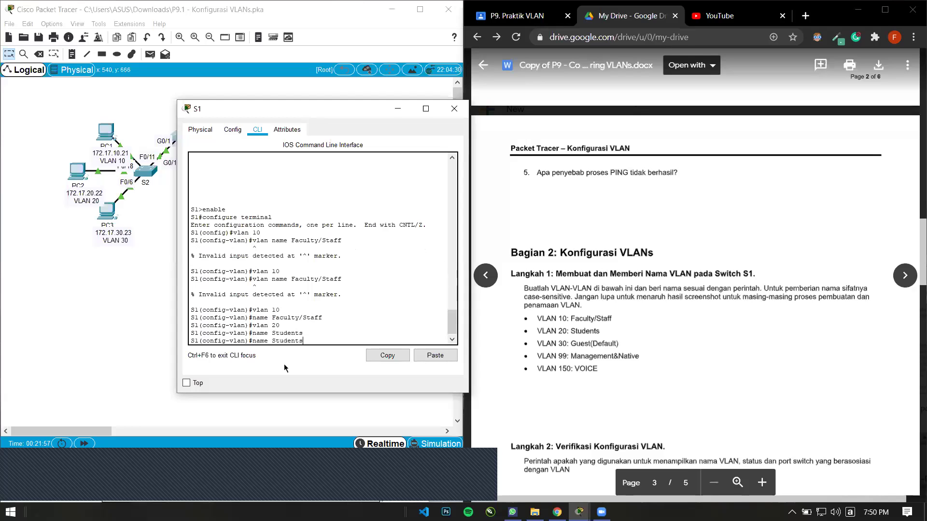
key("BackSpace")
key("BackSpace")
type("30")
key("Return")
type("nfig-vlan)#name Gues")
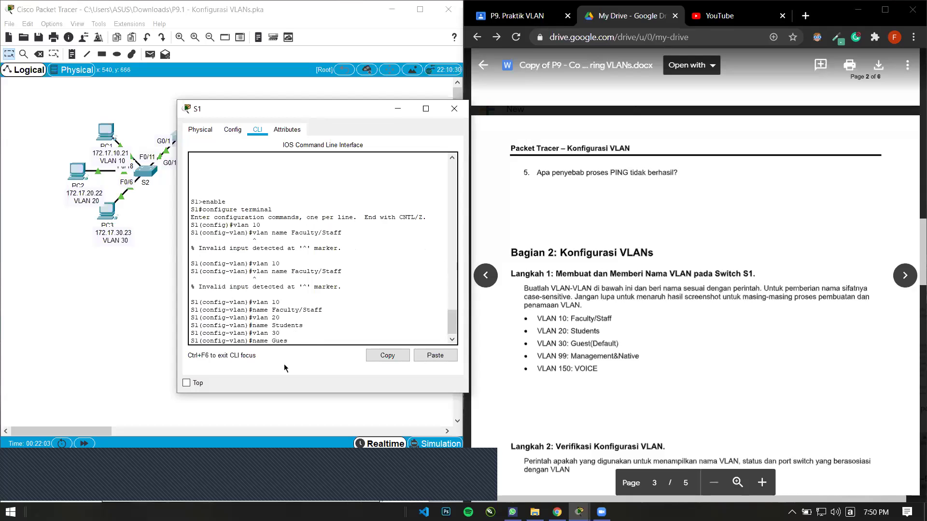
type("t()Default")
key("Return")
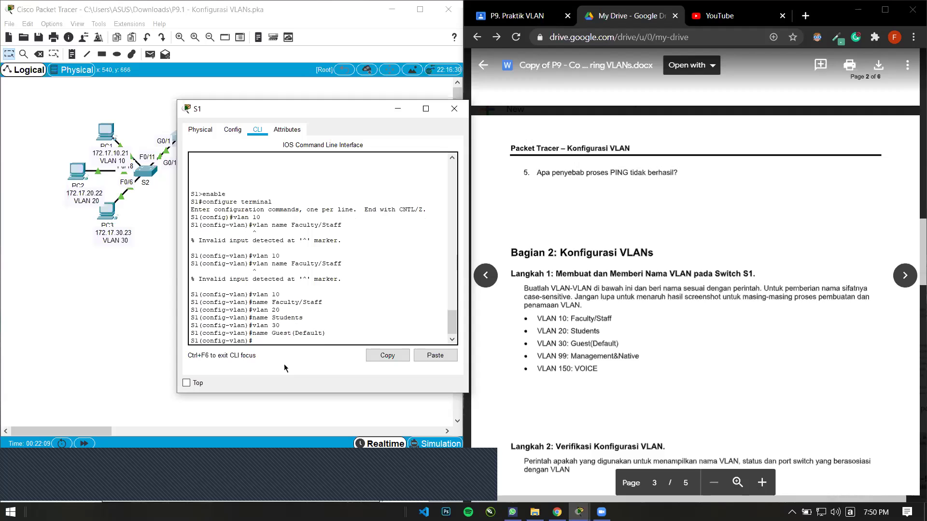
- Create VLAN 99 on S1 and name it Management&Native
type("vlan 99")
key("Return")
type("name Management")
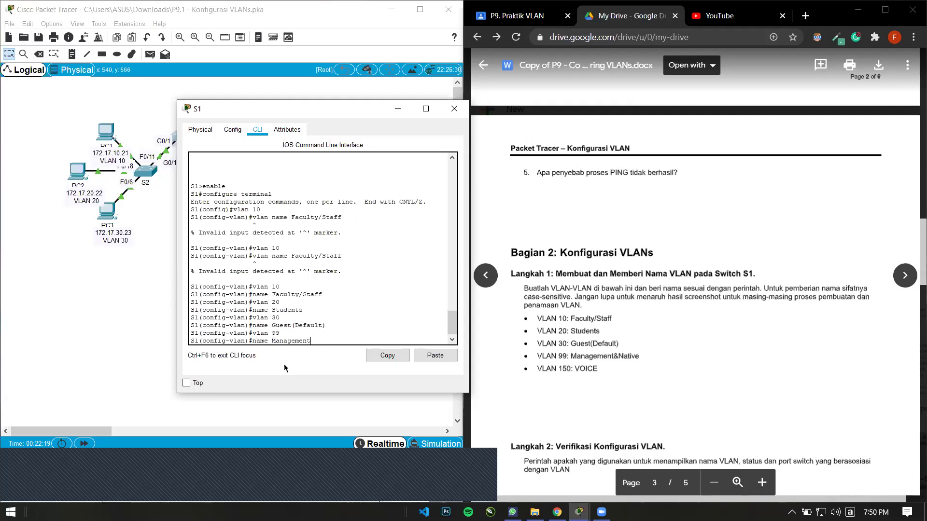
type("&Native")
key("Return")
- Create VLAN 150 on S1, name it VOICE, and return to privileged EXEC mode with end
key("Up")
key("Up")
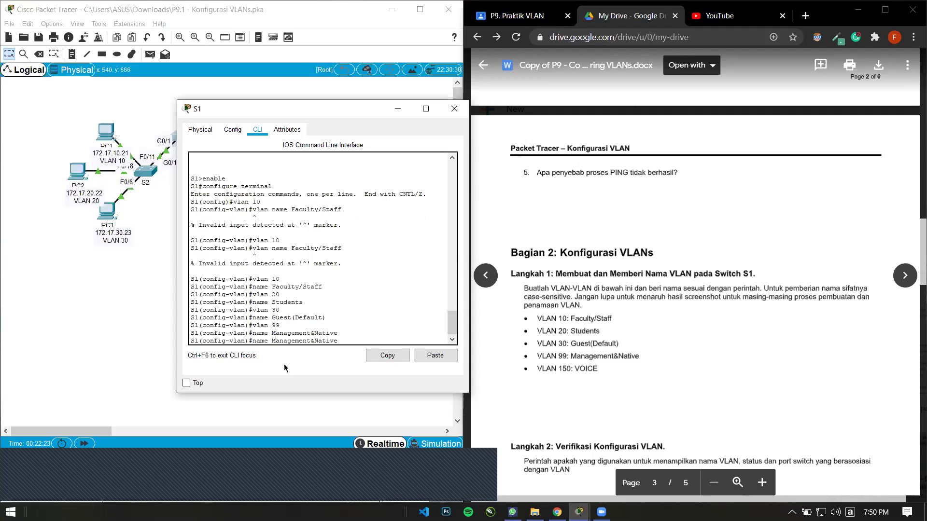
type("50")
key("Return")
type("name")
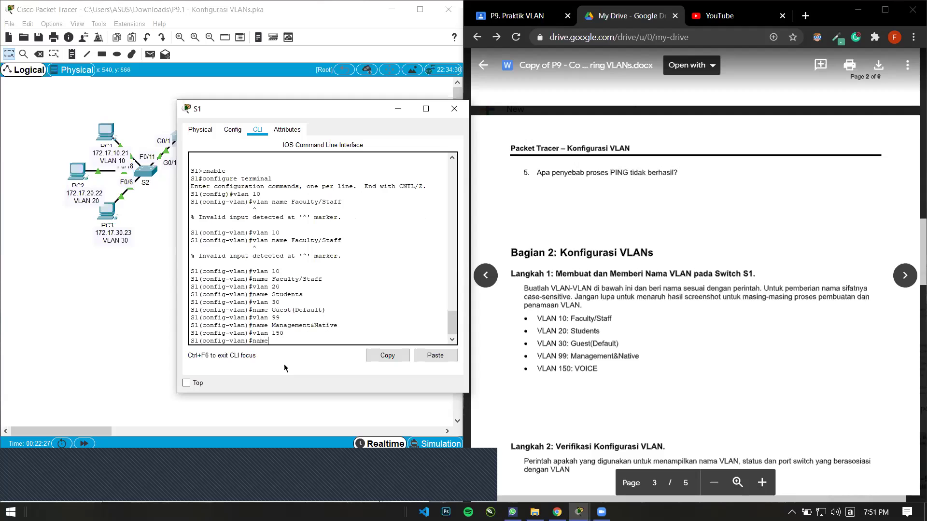
key("Caps_Lock")
type("VOICE")
key("Caps_Lock")
key("Return")
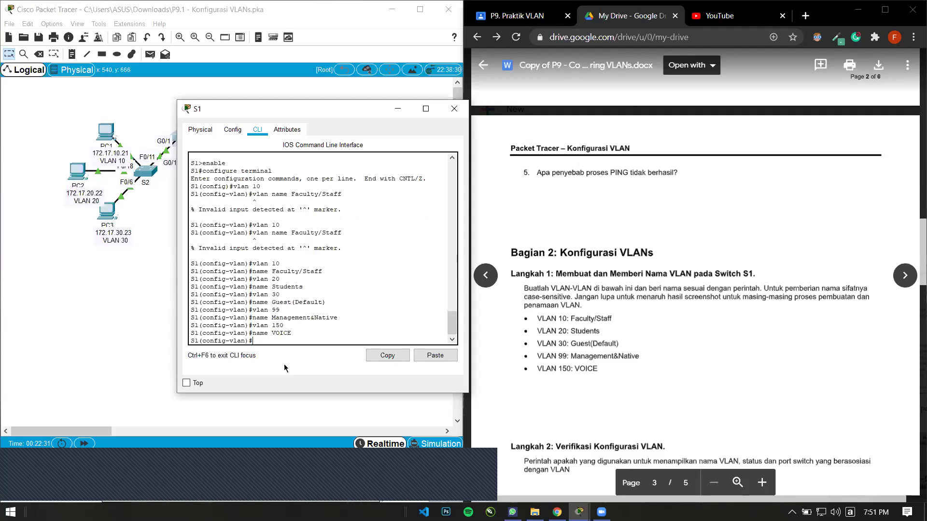
type("end")
key("Return")
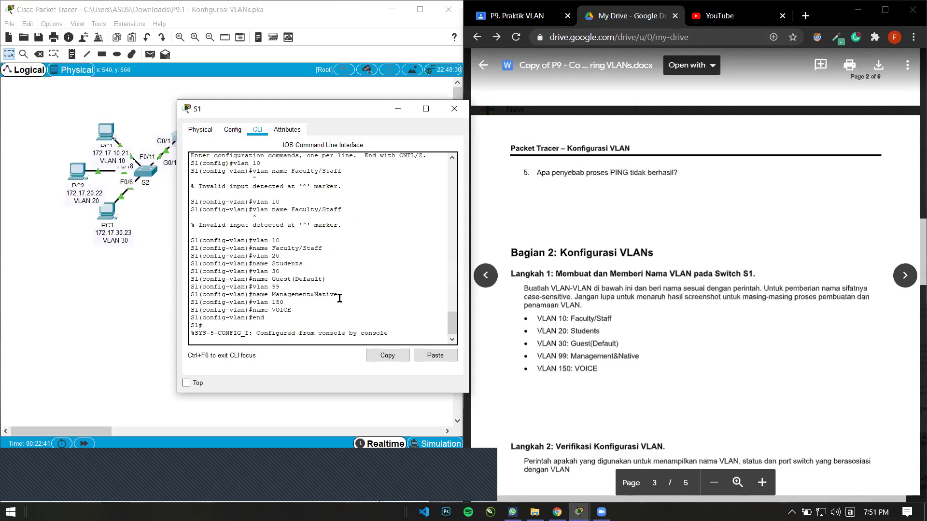
- Review the commands entered in S1's console, from enable through the VLAN creation and naming lines
scroll(301, 265, "up", 2)
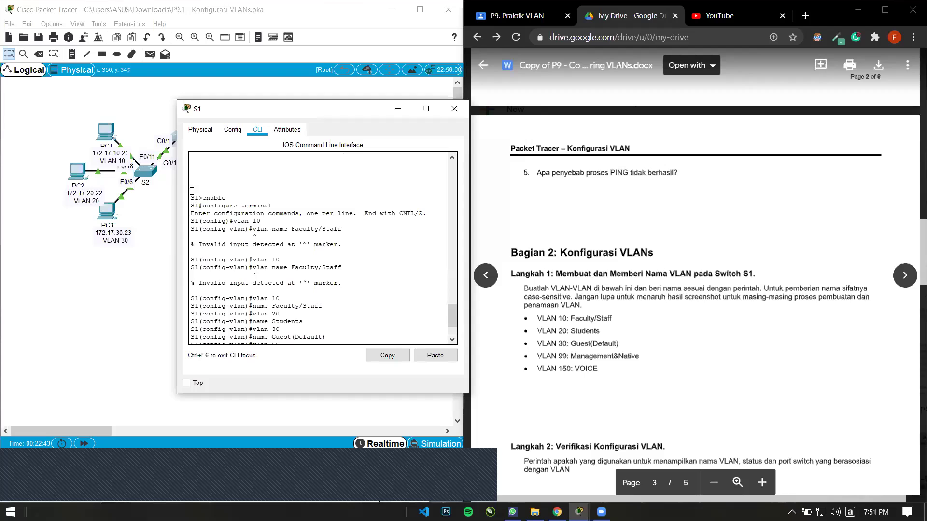
double_click(210, 196)
left_click_drag(202, 206, 296, 204)
left_click(296, 204)
scroll(271, 227, "down", 2)
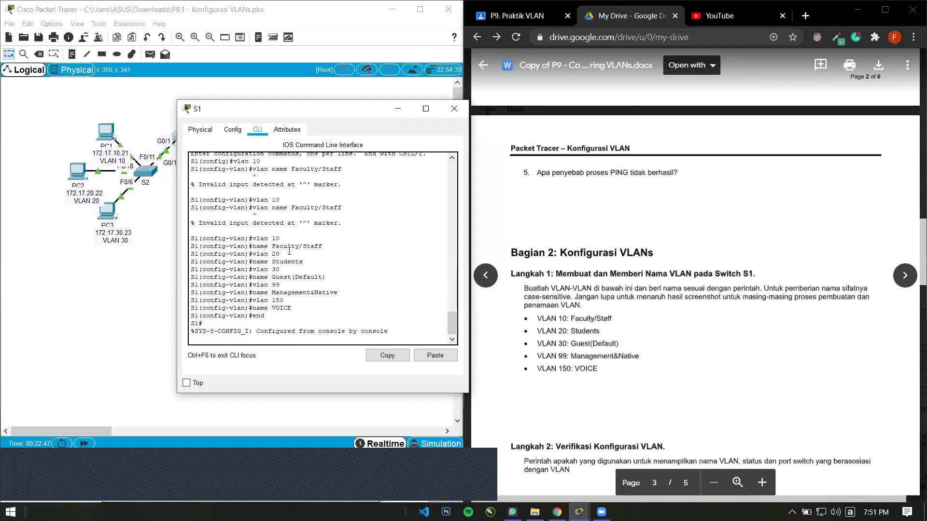
double_click(260, 239)
mouse_move(259, 239)
left_mouse_down()
mouse_move(289, 238)
mouse_move(249, 235)
left_mouse_up()
left_click(294, 239)
left_click(261, 237)
left_click_drag(253, 246, 338, 249)
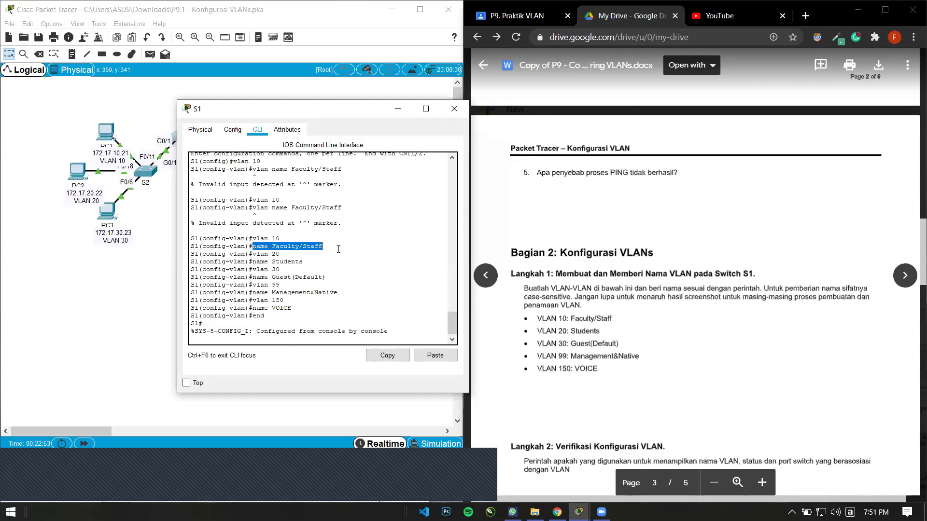
left_click(340, 246)
mouse_move(252, 254)
left_mouse_down()
mouse_move(281, 254)
mouse_move(260, 257)
left_mouse_up()
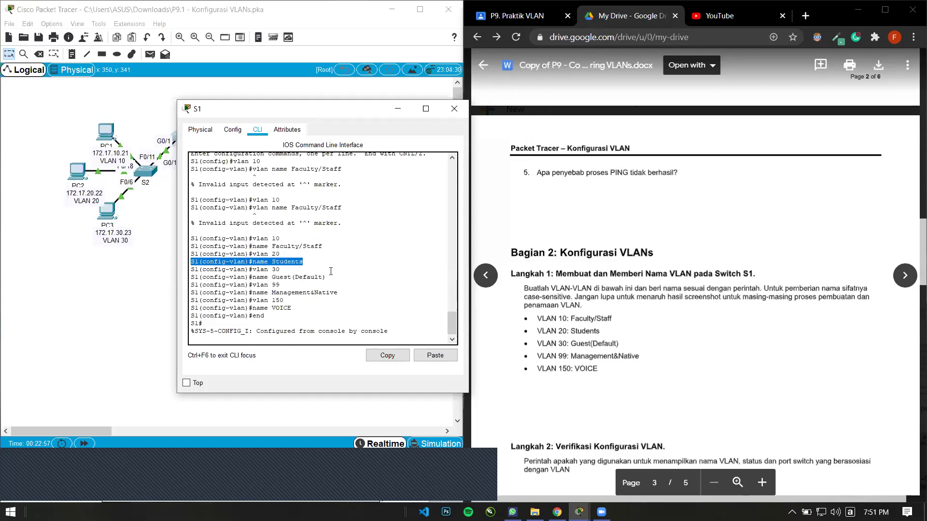
left_click(286, 326)
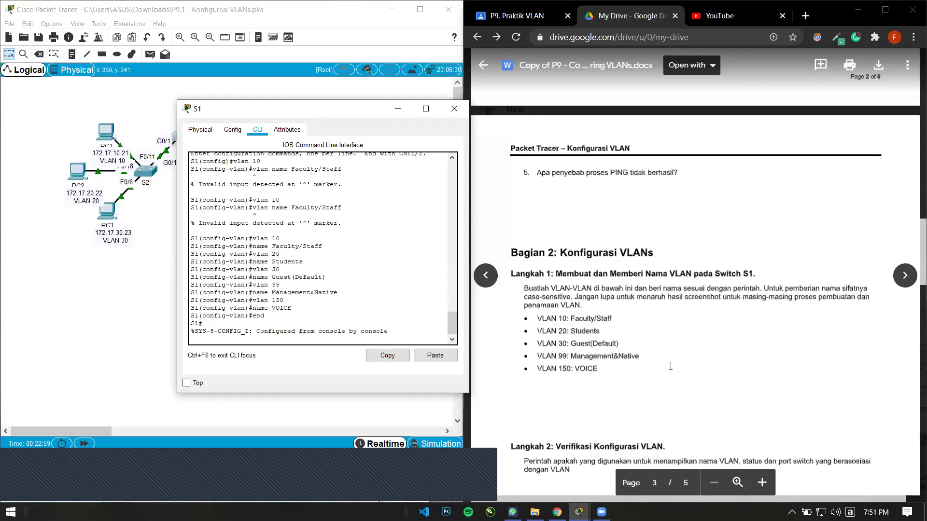
- Read Langkah 2 to 4 of the worksheet and enter show vlan brief in S1's console without running it
scroll(700, 370, "down", 3)
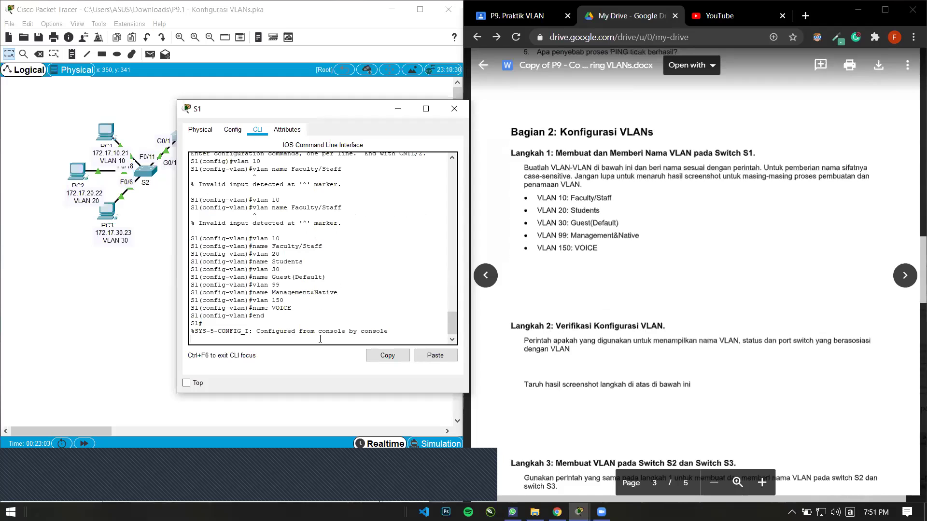
scroll(623, 333, "up", 6)
scroll(626, 328, "down", 10)
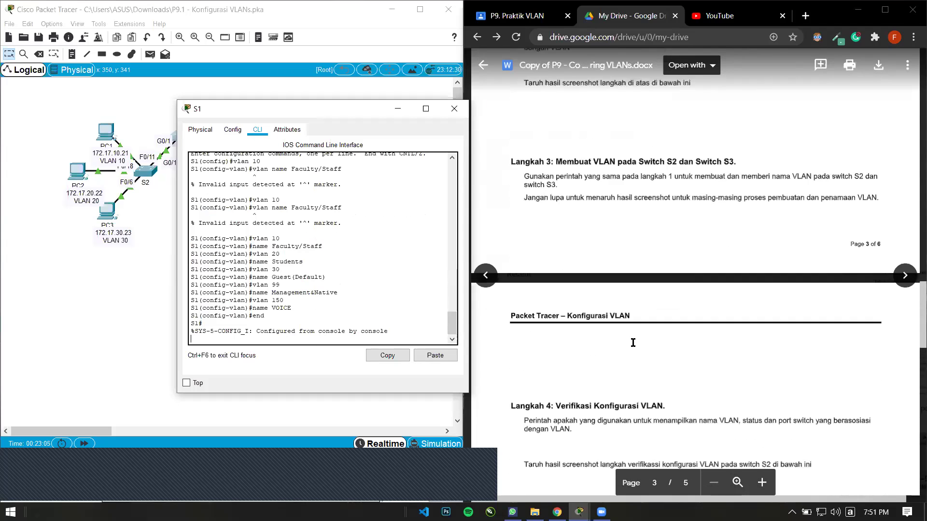
scroll(632, 341, "up", 4)
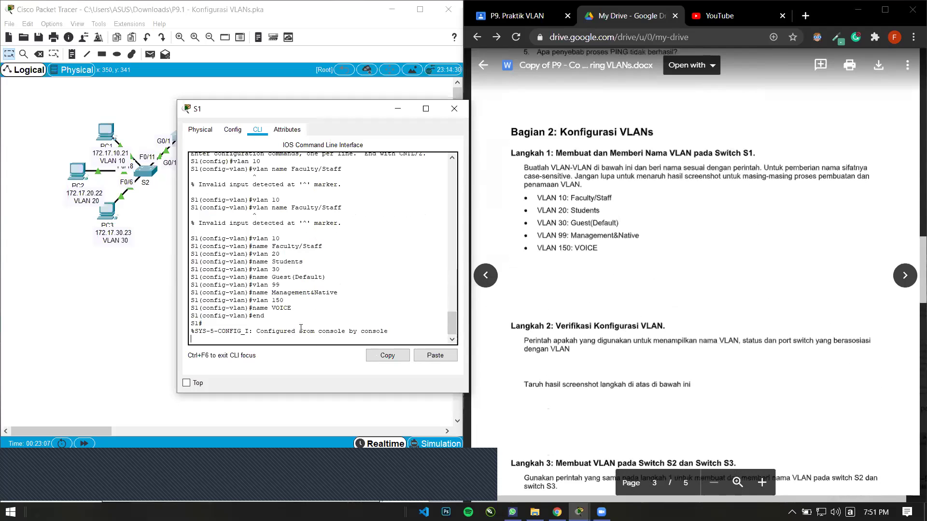
type("show vlan brief")
- Review S1's console commands from enable and configure terminal through creating VLAN 10 and naming it Faculty/Staff
scroll(314, 311, "up", 1)
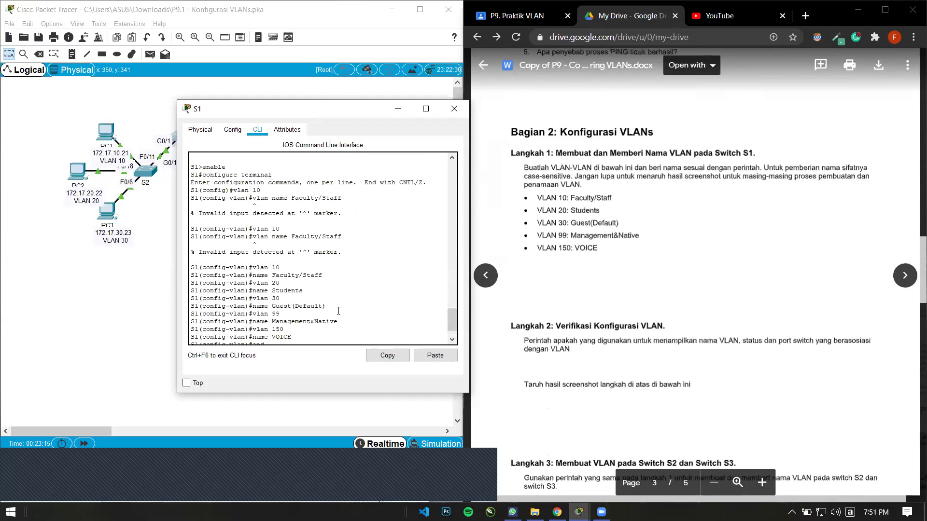
scroll(333, 299, "down", 2)
scroll(333, 299, "up", 2)
left_click_drag(274, 108, 376, 62)
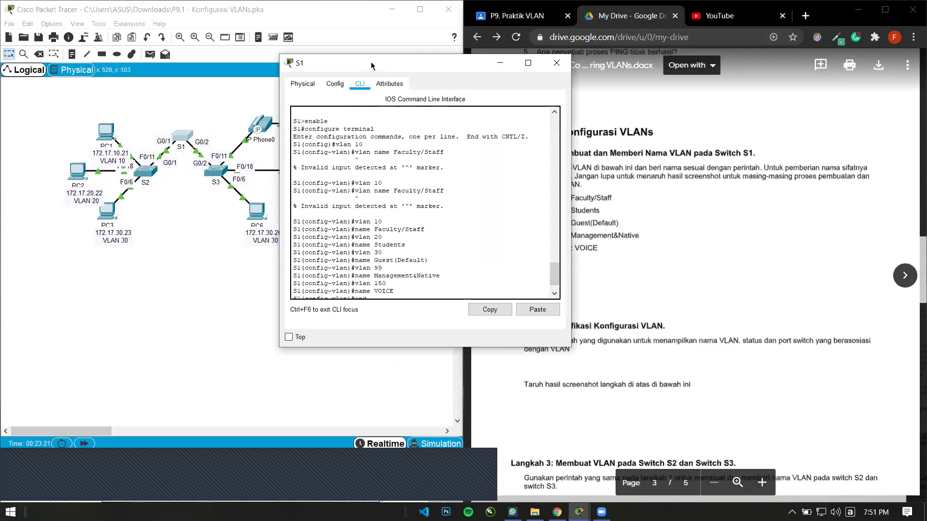
left_click_drag(371, 62, 327, 96)
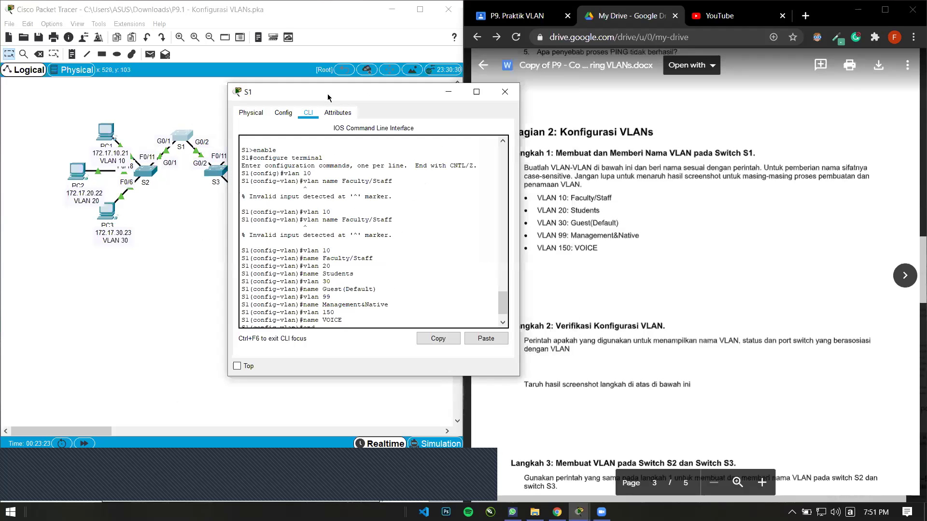
double_click(255, 149)
left_click(297, 149)
left_click_drag(253, 158, 323, 159)
left_click(335, 160)
triple_click(264, 250)
left_click_drag(345, 251, 303, 247)
left_click(340, 251)
left_click_drag(303, 258, 382, 259)
left_click(389, 258)
left_click_drag(385, 95, 387, 88)
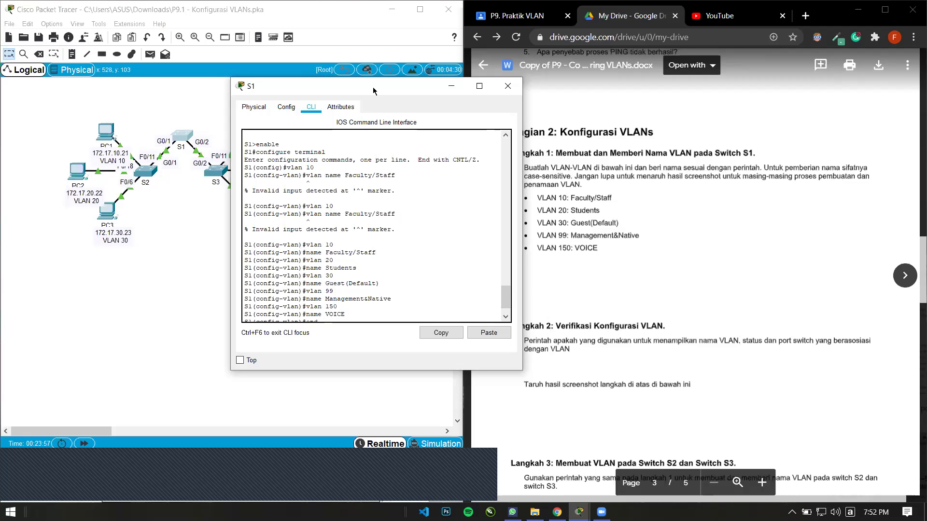
left_click_drag(373, 90, 320, 79)
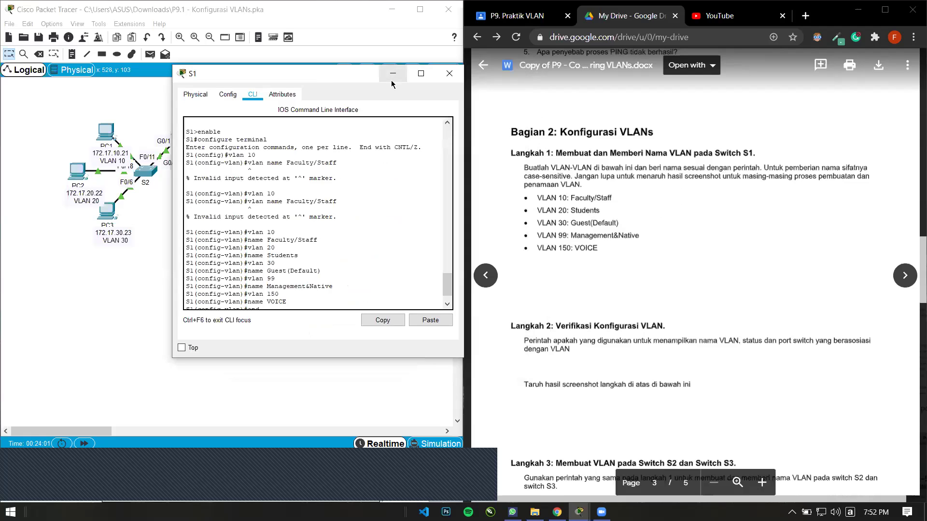
- Read the worksheet's Langkah 2 verification question alongside the closing name VOICE and end lines in S1's console
scroll(325, 275, "down", 1)
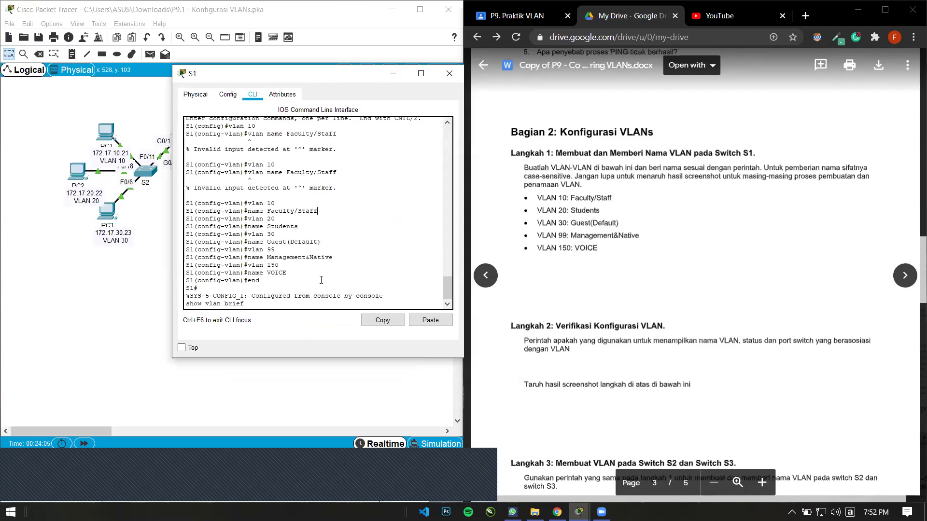
scroll(321, 280, "up", 1)
scroll(321, 280, "down", 1)
scroll(321, 280, "up", 1)
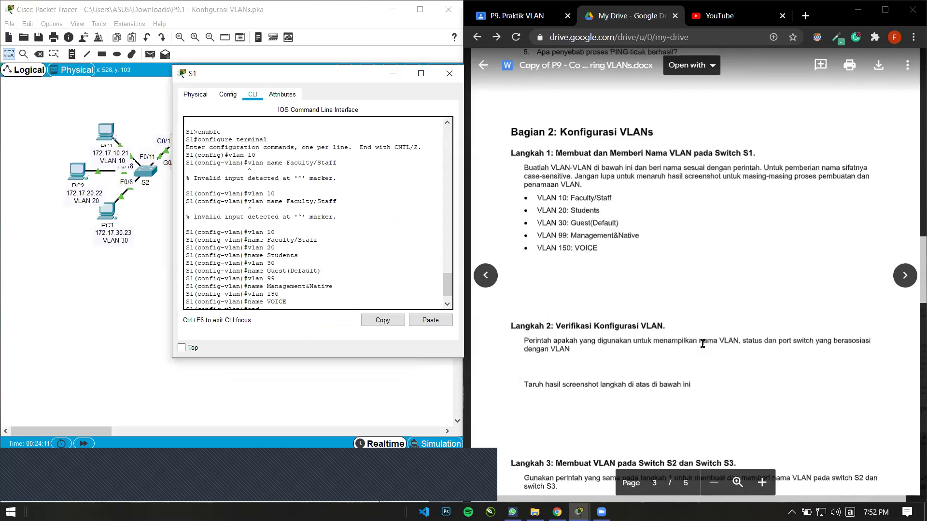
scroll(599, 355, "down", 1)
scroll(599, 354, "down", 1)
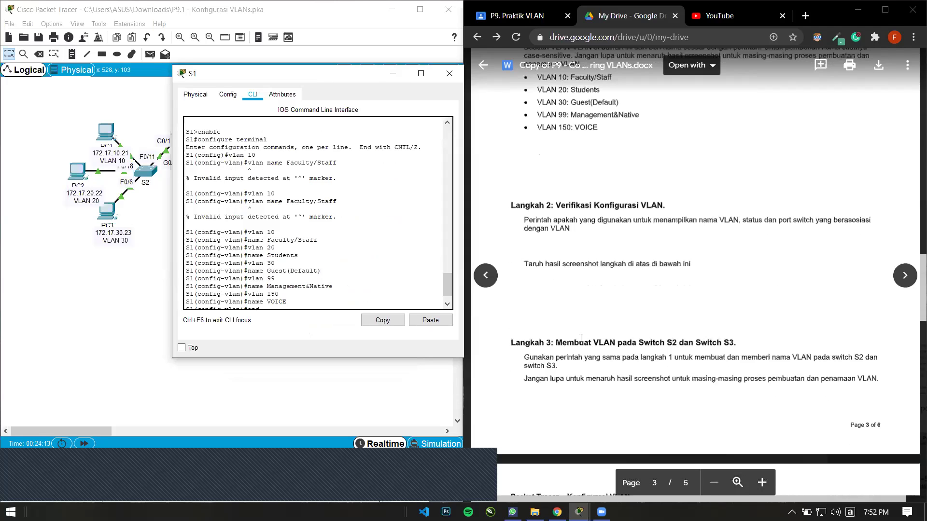
scroll(330, 274, "down", 1)
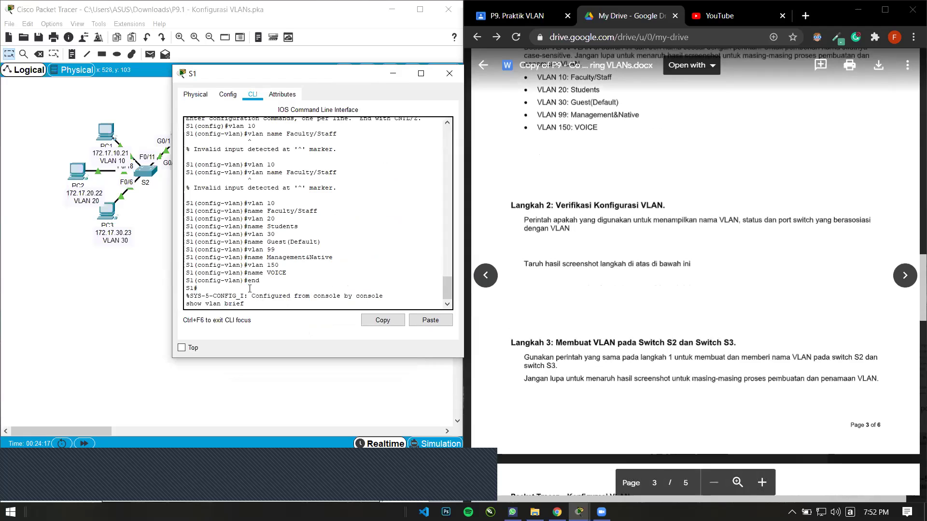
left_click_drag(274, 279, 236, 273)
left_click(216, 288)
left_click_drag(525, 220, 660, 224)
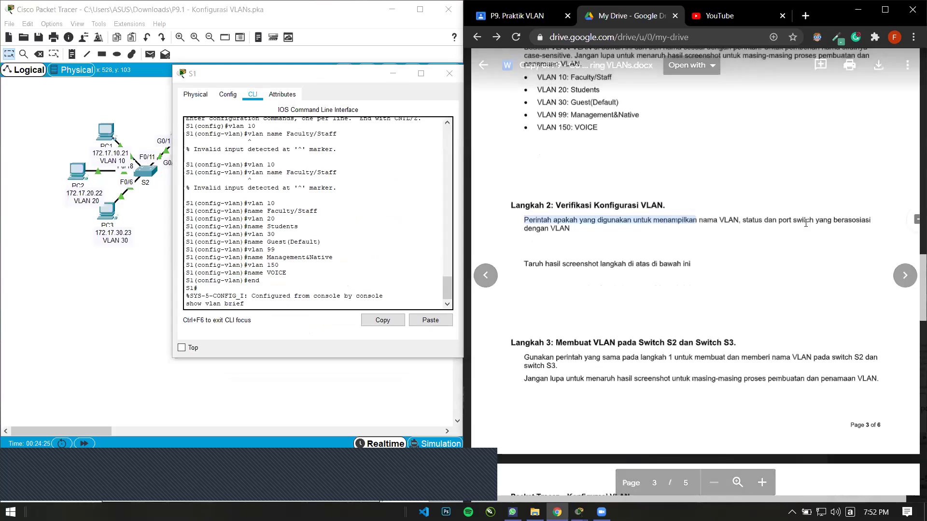
left_click(568, 206)
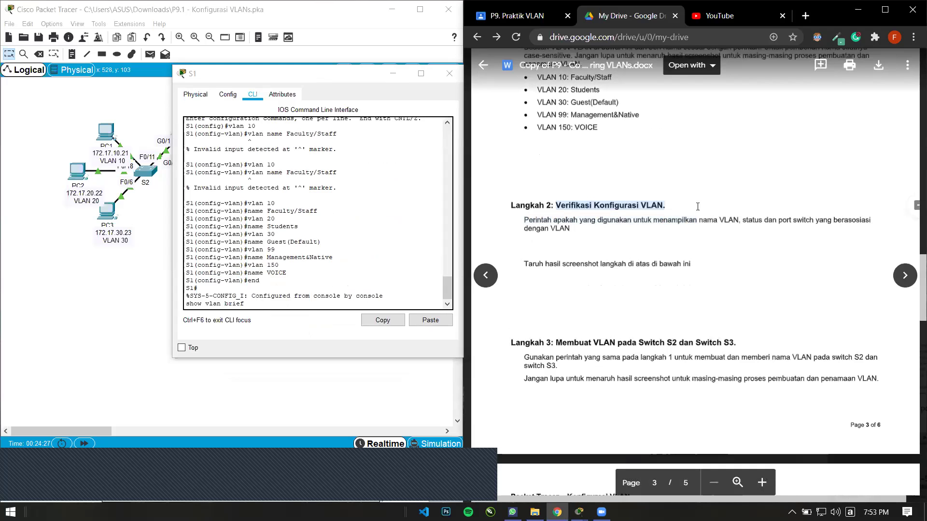
- Run show vlan brief on S1 to list its VLAN names, status and ports
left_click(255, 305)
left_click_drag(174, 297, 167, 304)
left_click(260, 306)
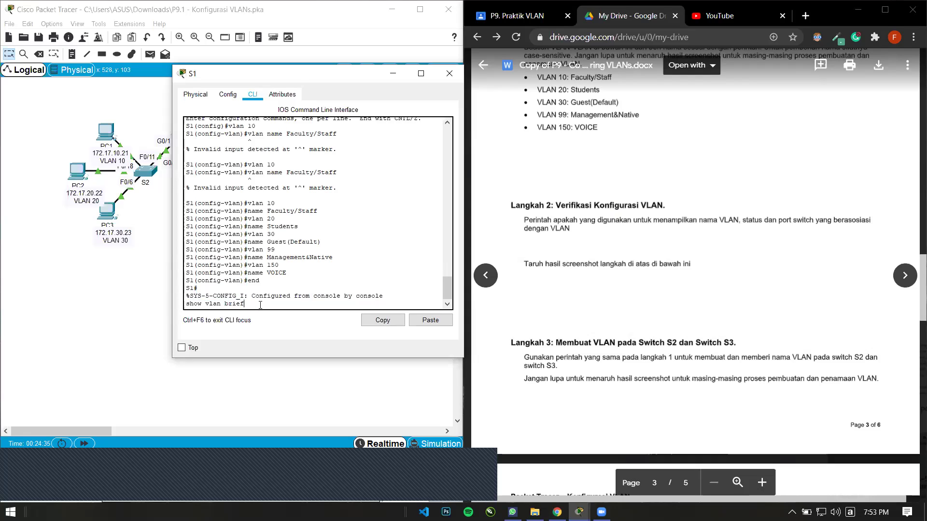
key("Return")
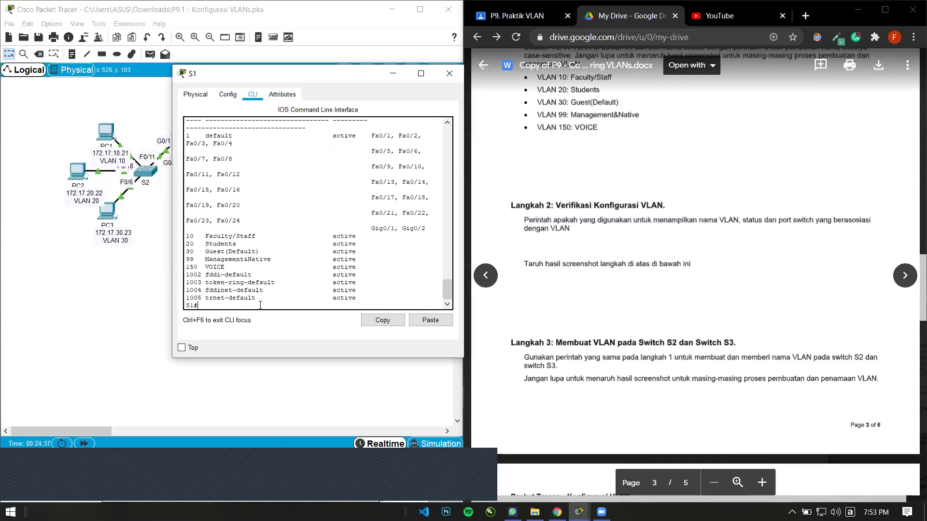
- Examine the VLAN table on S1, checking the rows for the newly created VLANs and the commands above it
left_click_drag(186, 121, 374, 301)
left_click(210, 222)
left_click_drag(187, 236, 256, 237)
mouse_move(186, 244)
left_mouse_down()
mouse_move(236, 244)
mouse_move(265, 259)
mouse_move(191, 261)
left_mouse_up()
scroll(683, 235, "up", 1)
left_click(274, 269)
scroll(215, 219, "up", 1)
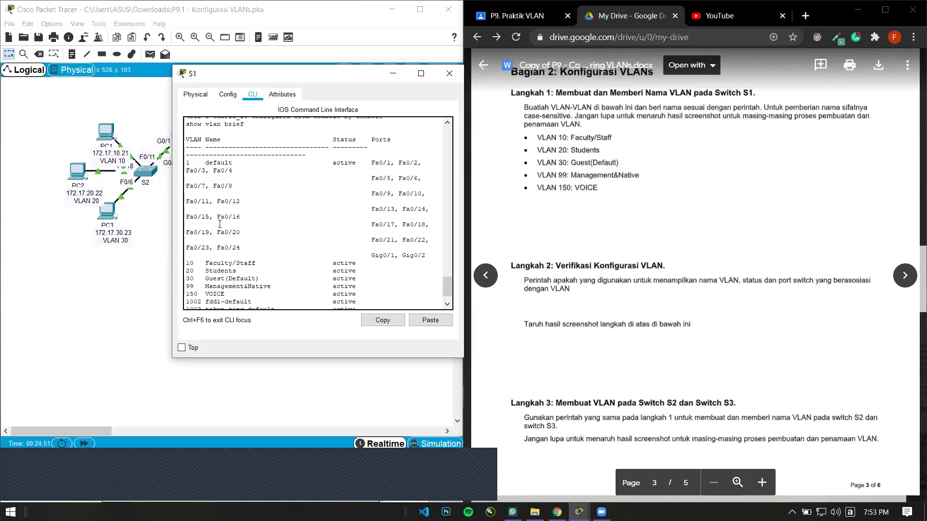
scroll(215, 220, "up", 1)
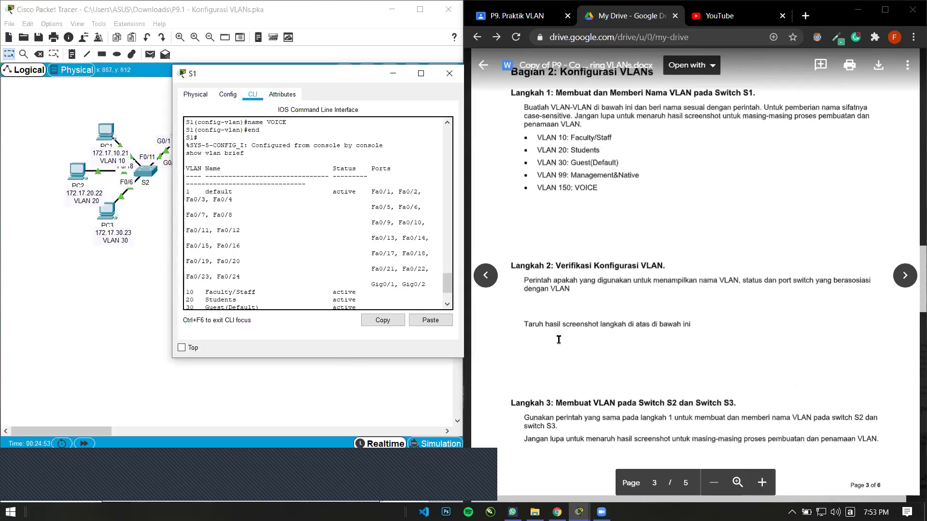
scroll(341, 273, "up", 5)
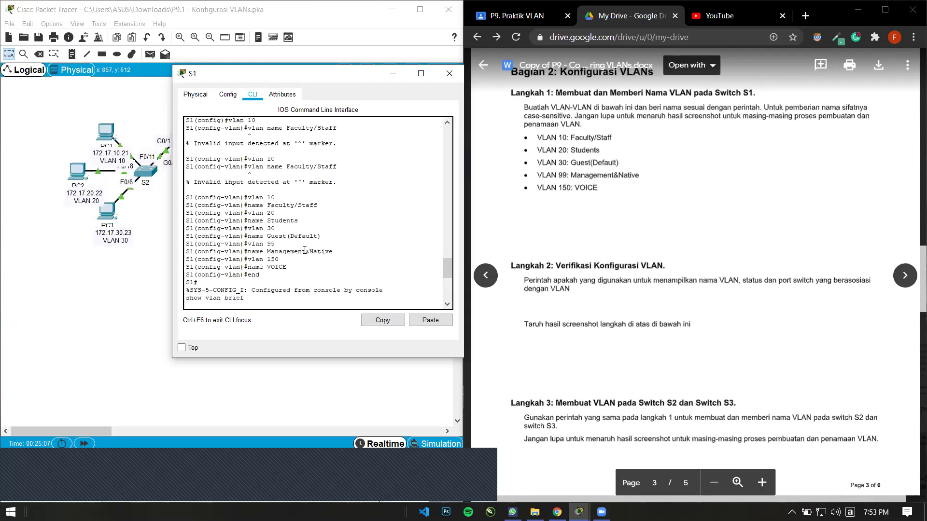
key("Return")
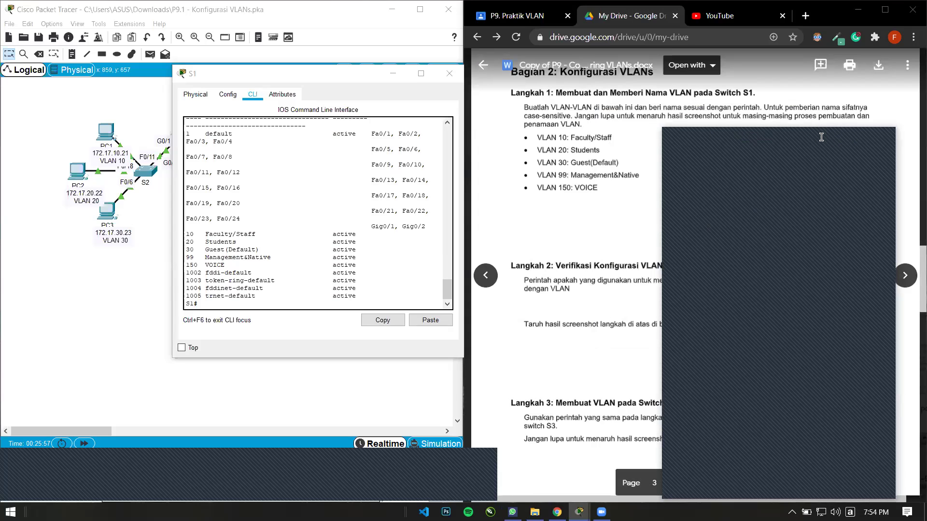
- Review the worksheet's Langkah 1 instructions against S1's enable, configure terminal and VLAN 10 creation and naming lines
scroll(602, 209, "up", 1)
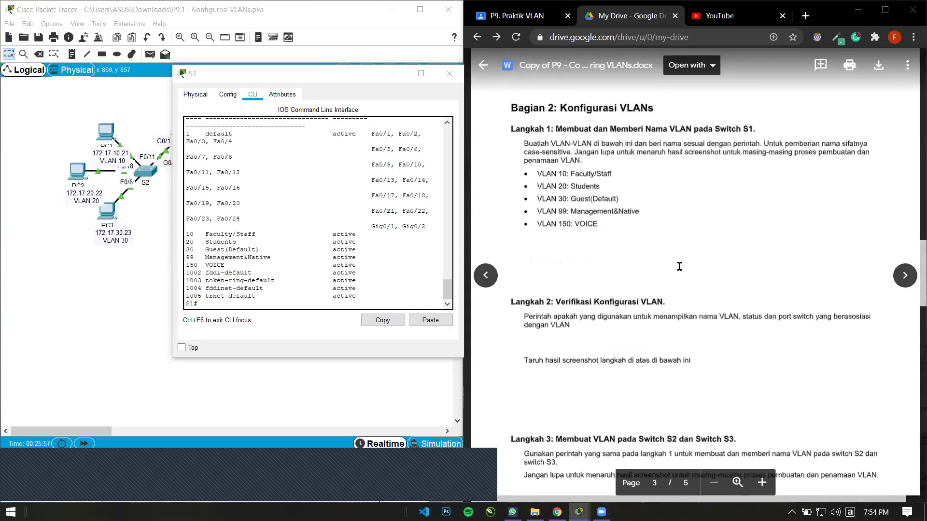
left_click(764, 151)
double_click(518, 155)
left_click(789, 163)
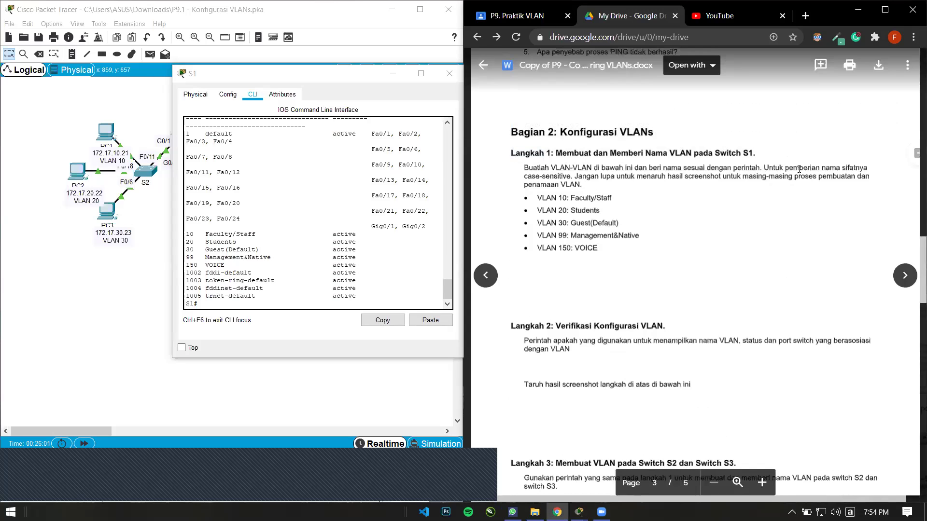
scroll(322, 250, "up", 5)
scroll(322, 249, "up", 5)
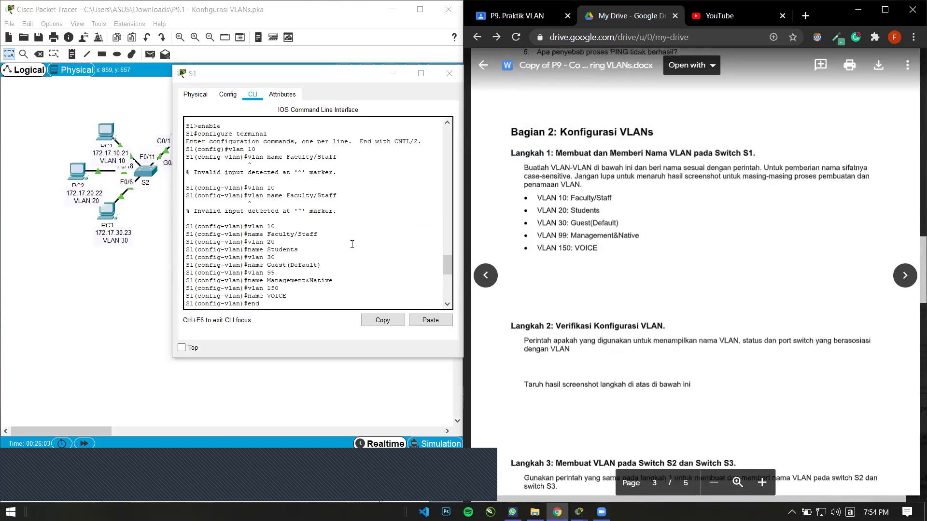
double_click(201, 126)
left_click_drag(288, 130, 191, 131)
left_click(281, 127)
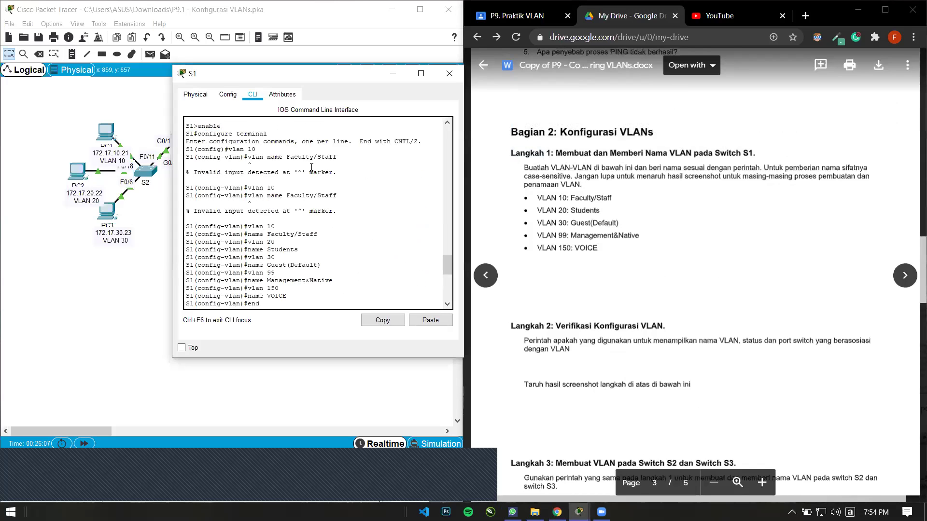
left_click_drag(202, 227, 186, 227)
left_click(279, 232)
left_click_drag(250, 234, 328, 238)
left_click(471, 485)
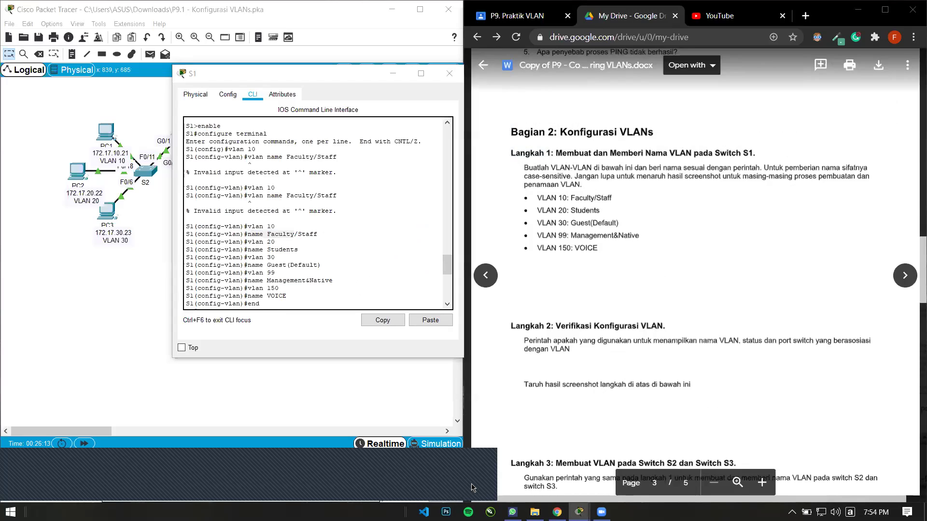
left_click(518, 238)
left_click(518, 245)
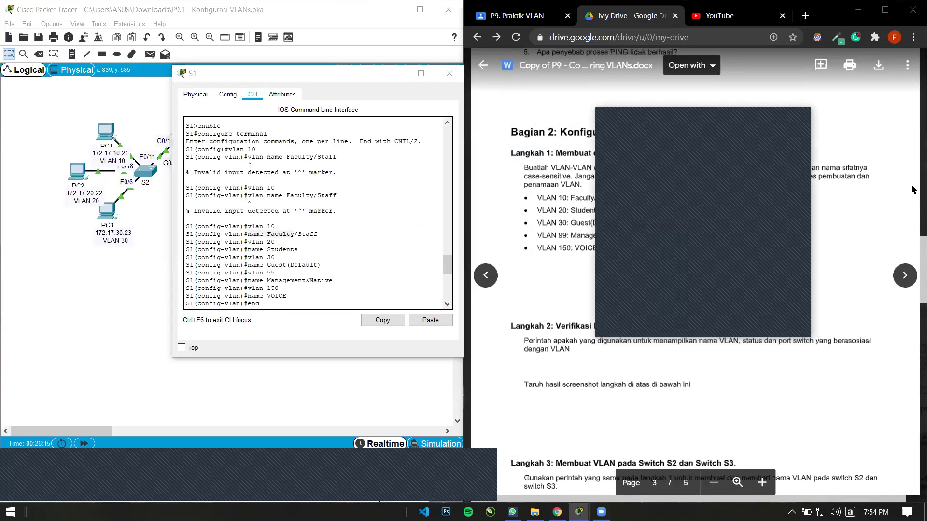
left_click(747, 118)
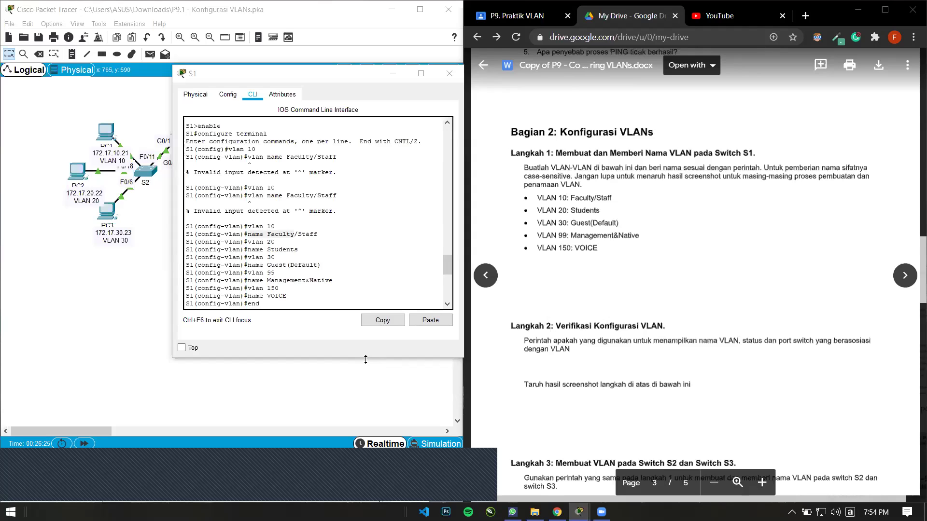
- Examine the VLAN 10 row in S1's VLAN table, the worksheet's VLAN list, and the console history down to show vlan brief
left_click(295, 299)
scroll(317, 269, "down", 8)
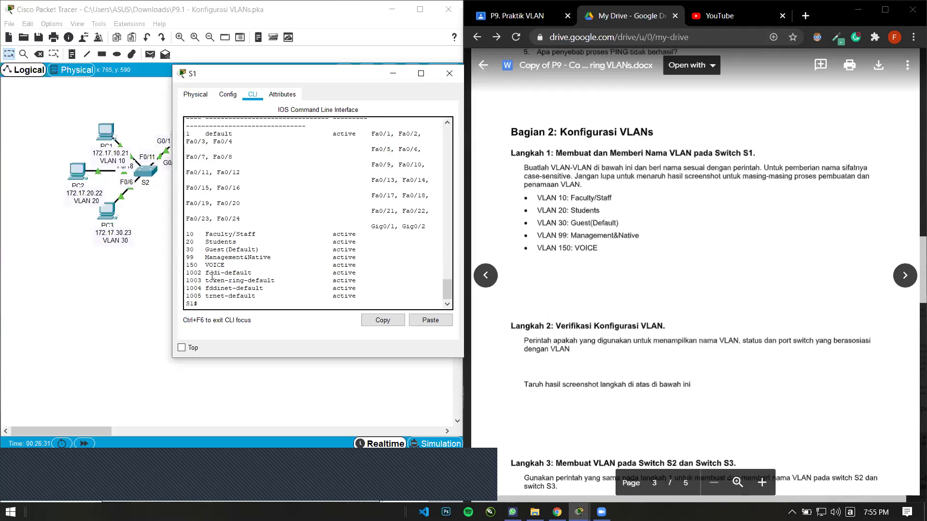
left_click_drag(188, 233, 360, 235)
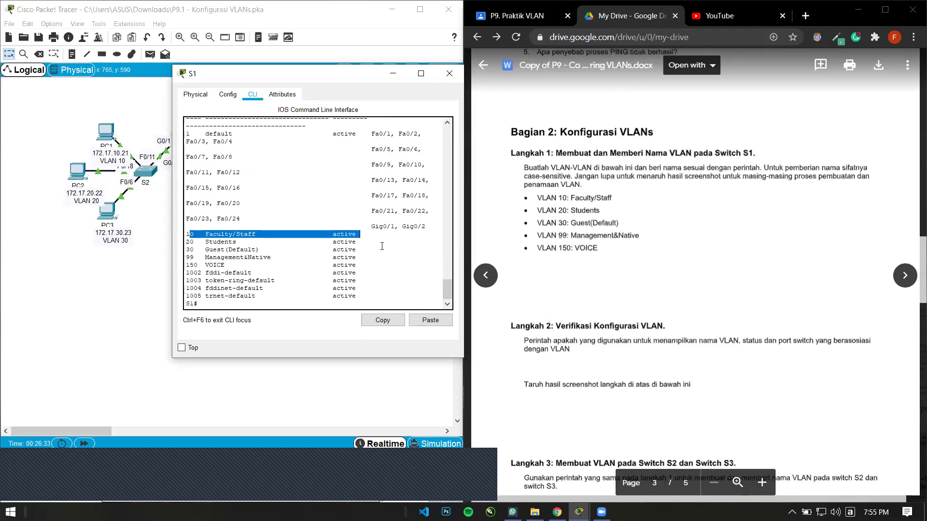
scroll(350, 246, "up", 1)
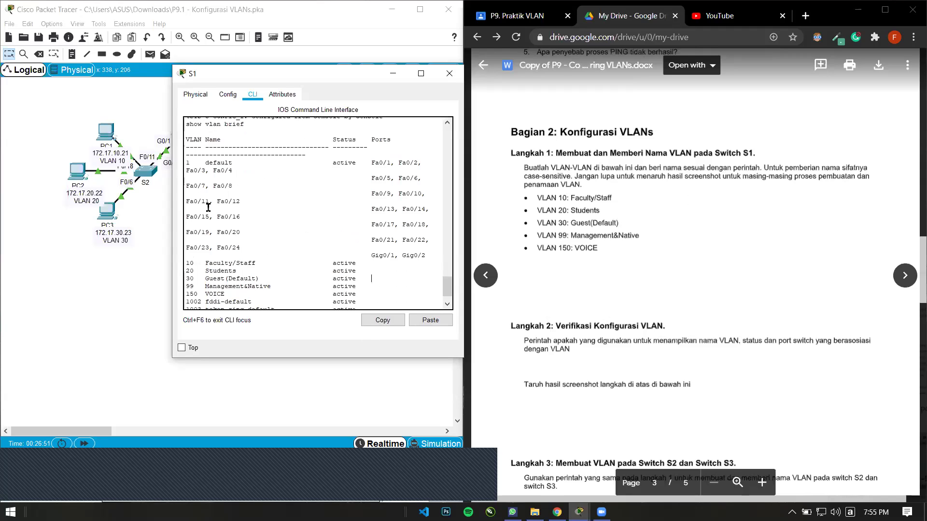
scroll(645, 230, "up", 3)
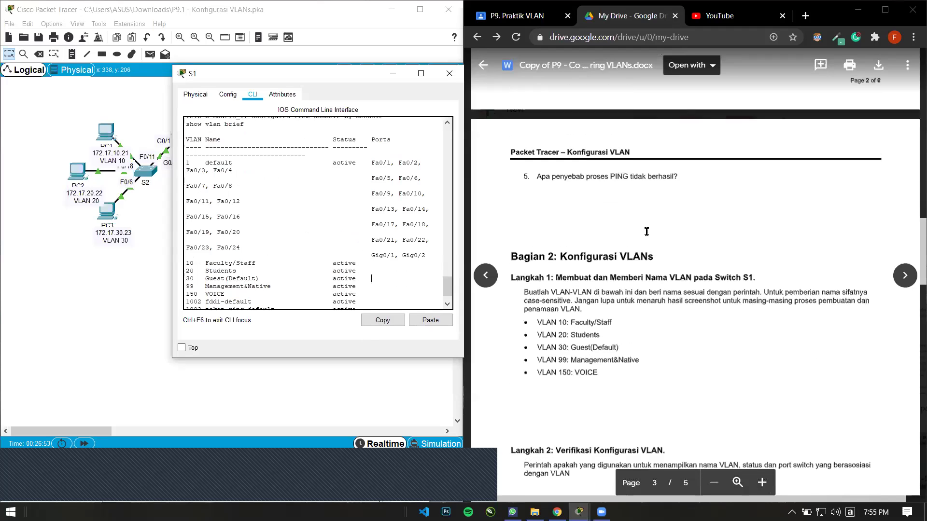
scroll(270, 217, "up", 8)
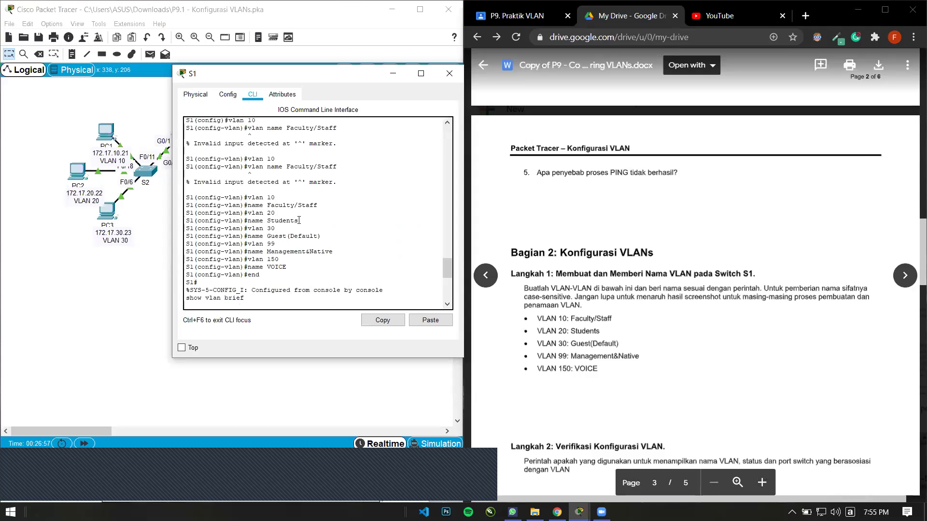
left_click_drag(275, 159, 291, 154)
left_click(291, 154)
scroll(301, 168, "up", 2)
scroll(284, 175, "down", 2)
scroll(284, 175, "down", 1)
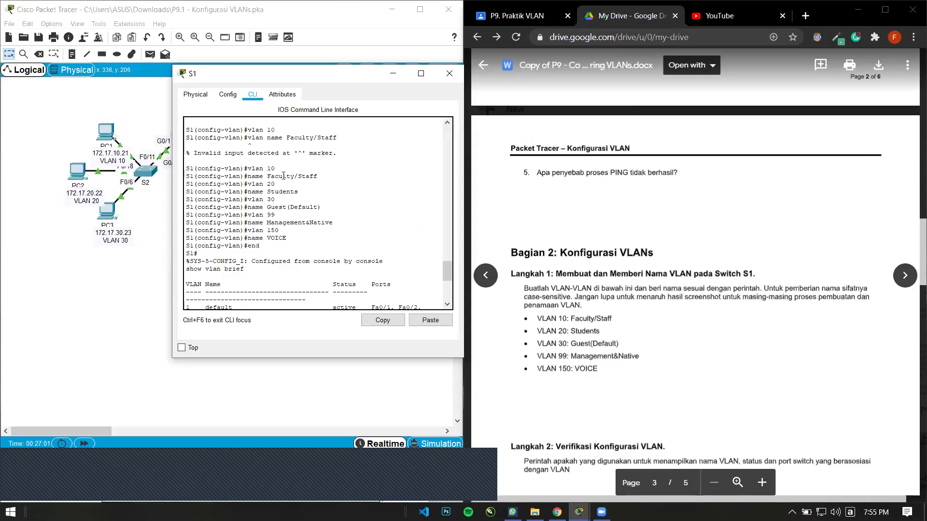
left_click_drag(245, 269, 164, 268)
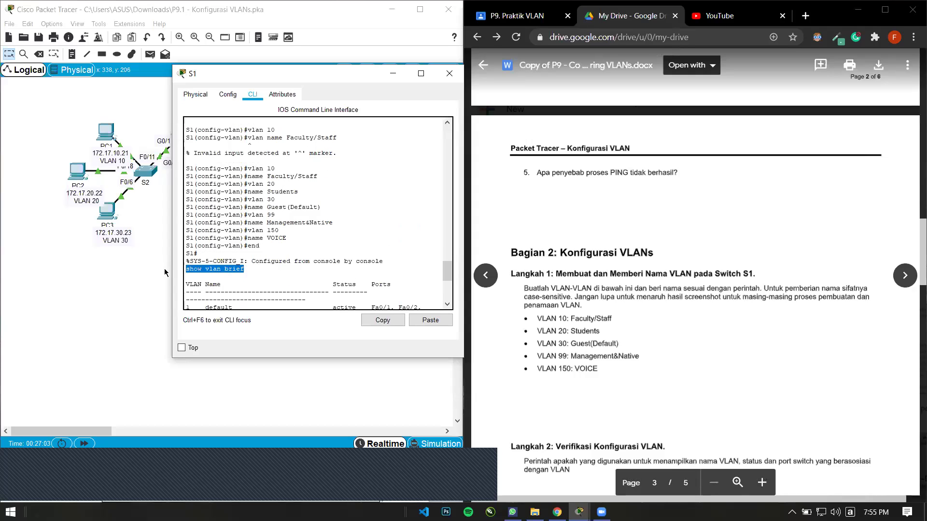
left_click(284, 280)
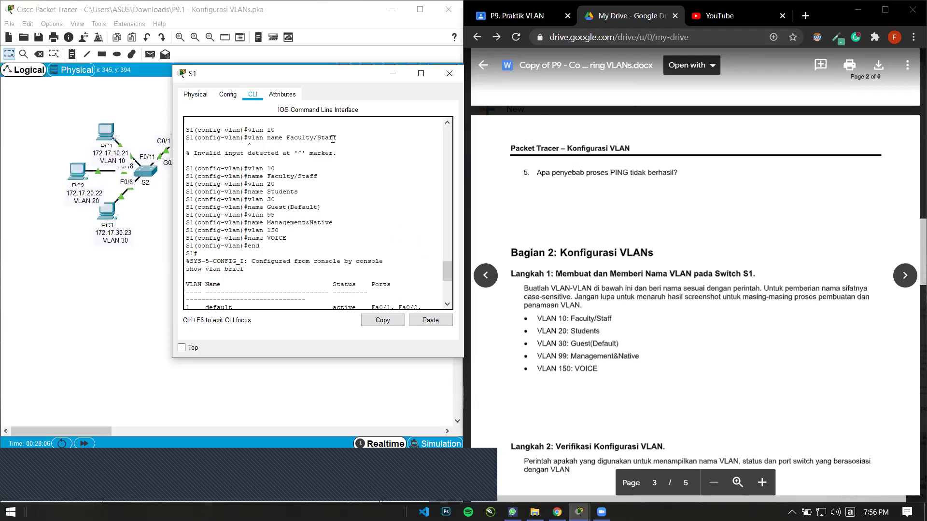
- Put S1's console away and review the worksheet's Langkah 2 question on the VLAN display command and its screenshot instruction
left_click(392, 73)
scroll(690, 285, "down", 3)
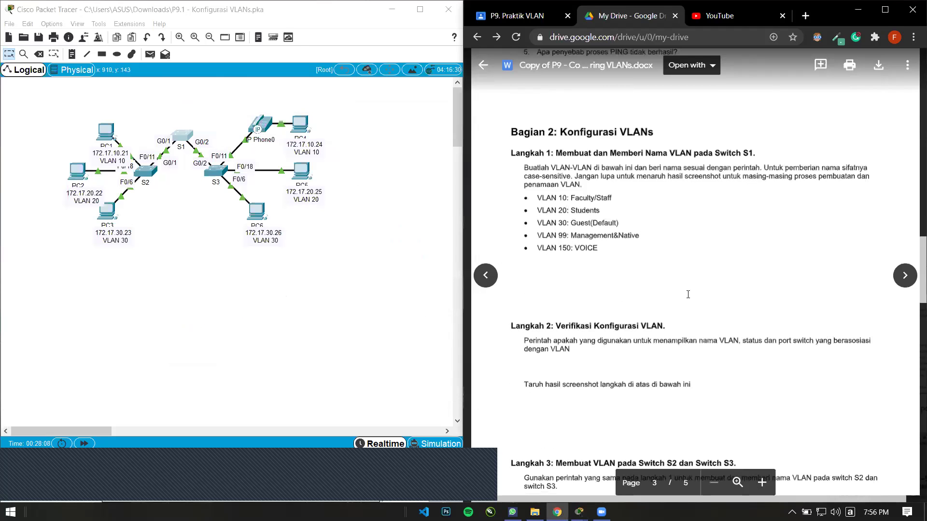
left_click_drag(511, 328, 724, 330)
left_click(729, 330)
scroll(663, 308, "down", 2)
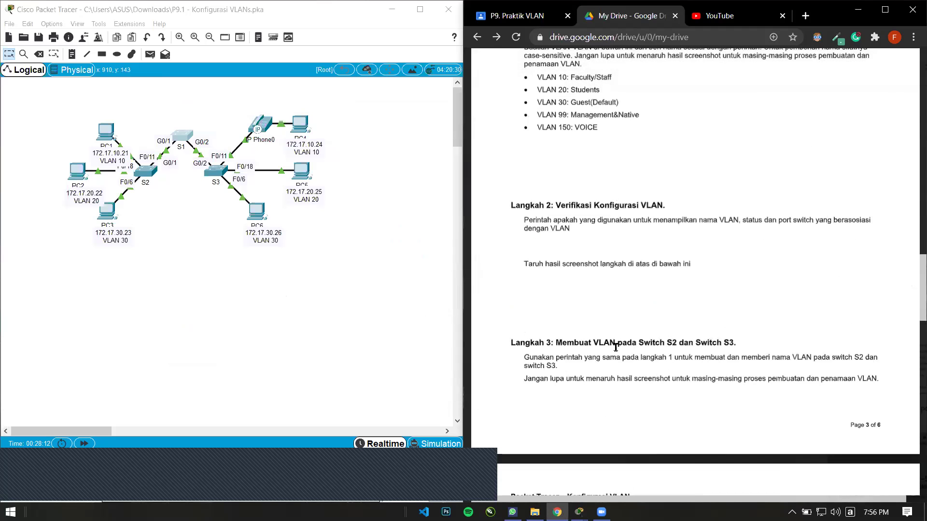
left_click_drag(525, 221, 872, 220)
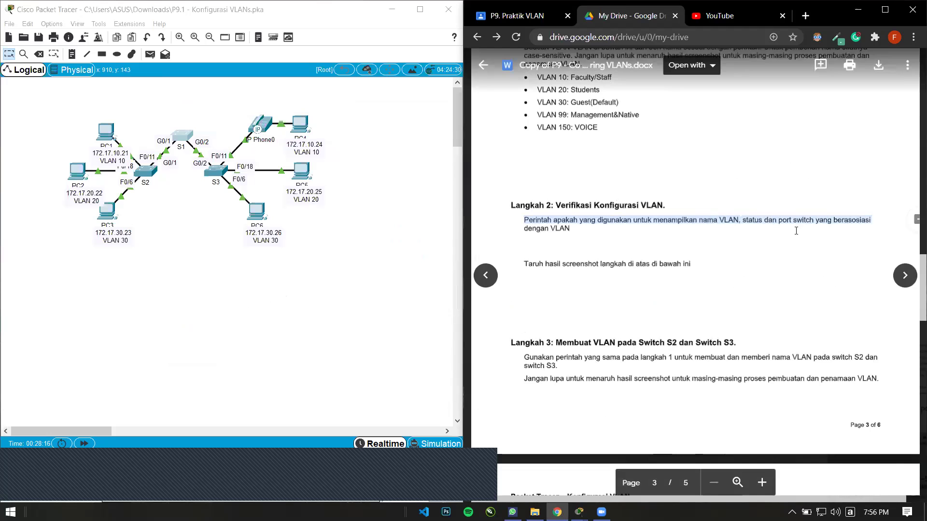
left_click(586, 236)
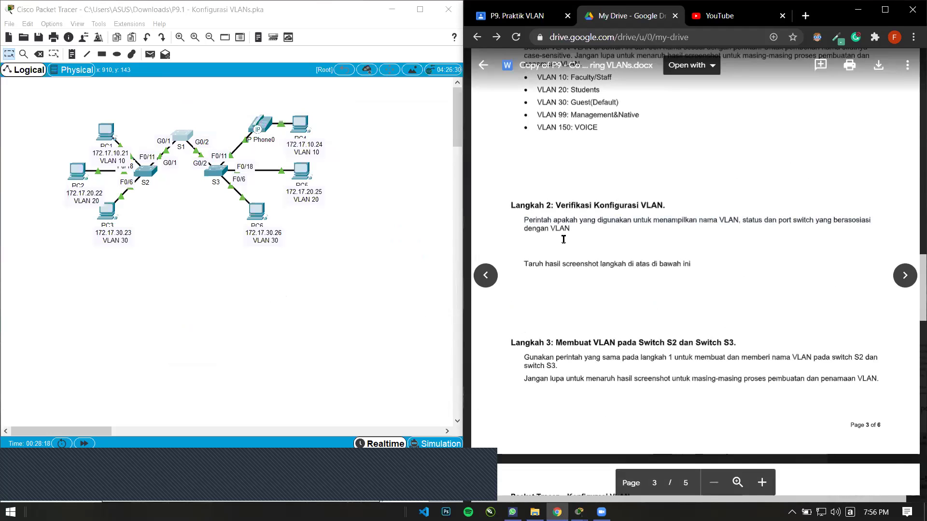
left_click_drag(525, 264, 714, 272)
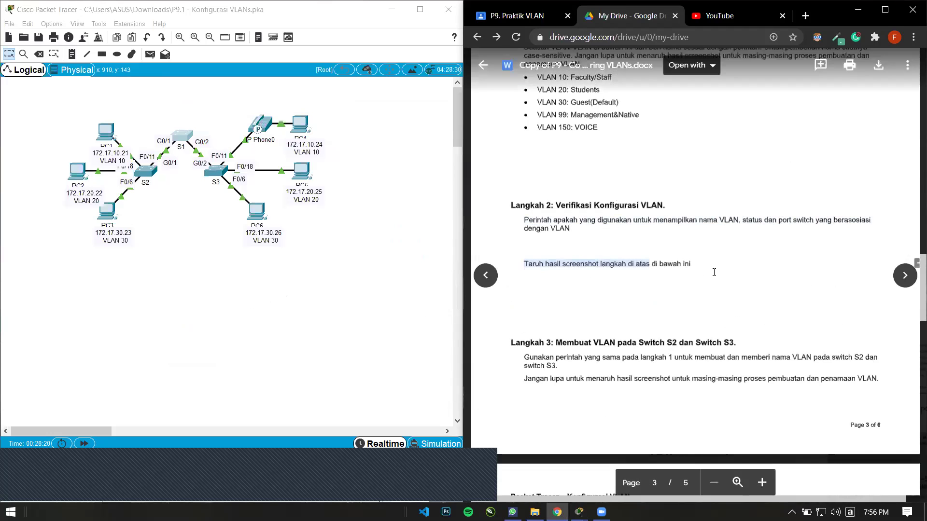
left_click(714, 272)
scroll(544, 296, "down", 1)
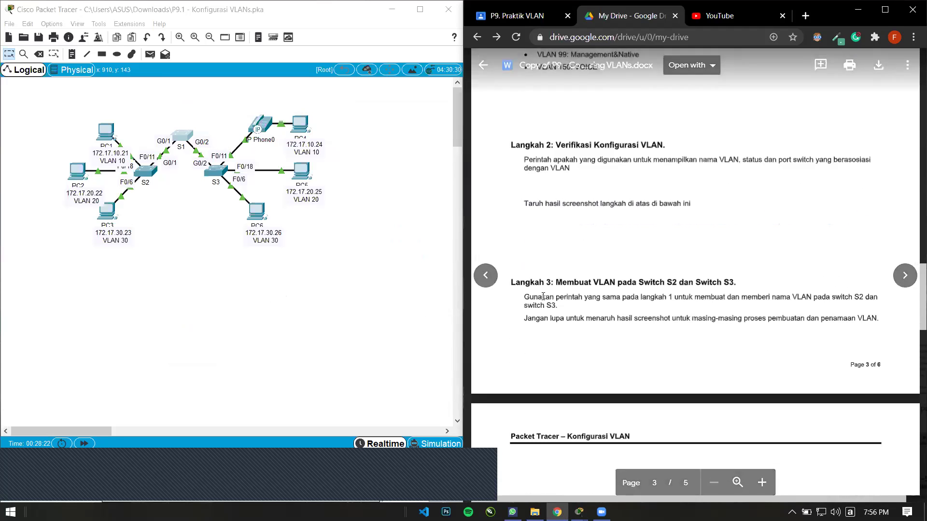
- Review the worksheet's Langkah 3 instructions for creating VLANs on S2 and S3, together with the VLAN list in Langkah 1
left_click_drag(510, 283, 736, 284)
scroll(523, 129, "up", 2)
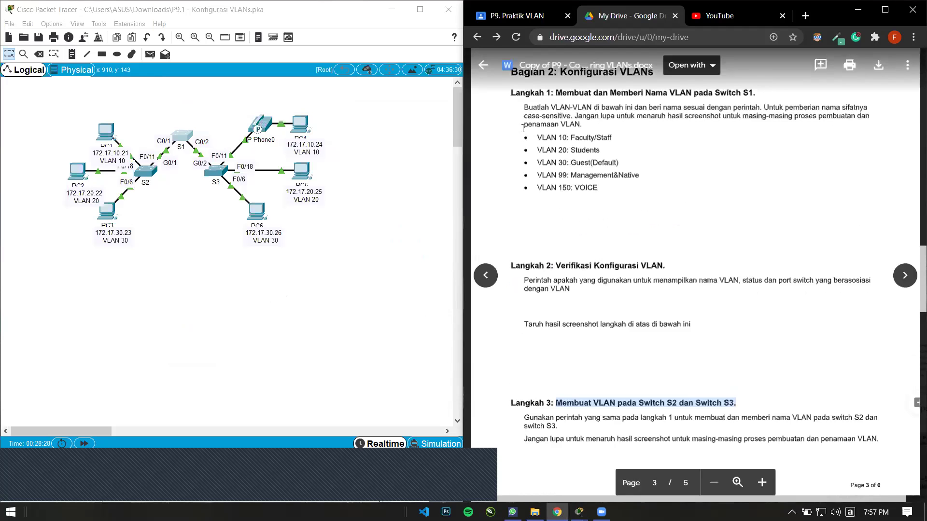
left_click_drag(535, 137, 600, 151)
scroll(624, 220, "down", 1)
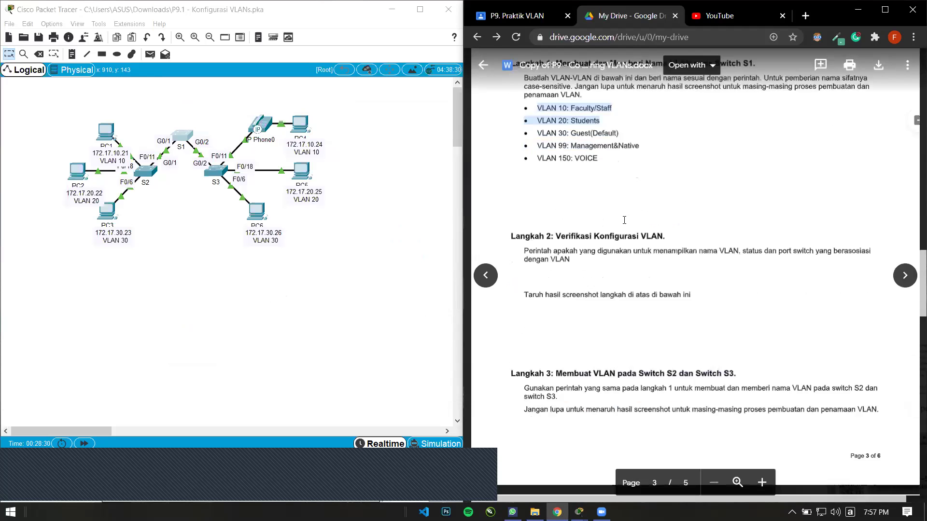
scroll(624, 220, "down", 2)
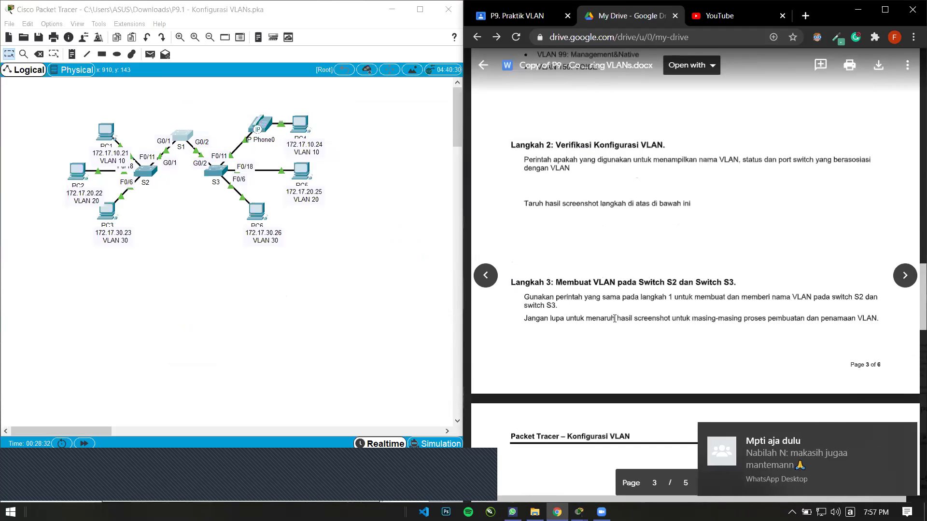
scroll(692, 316, "down", 2)
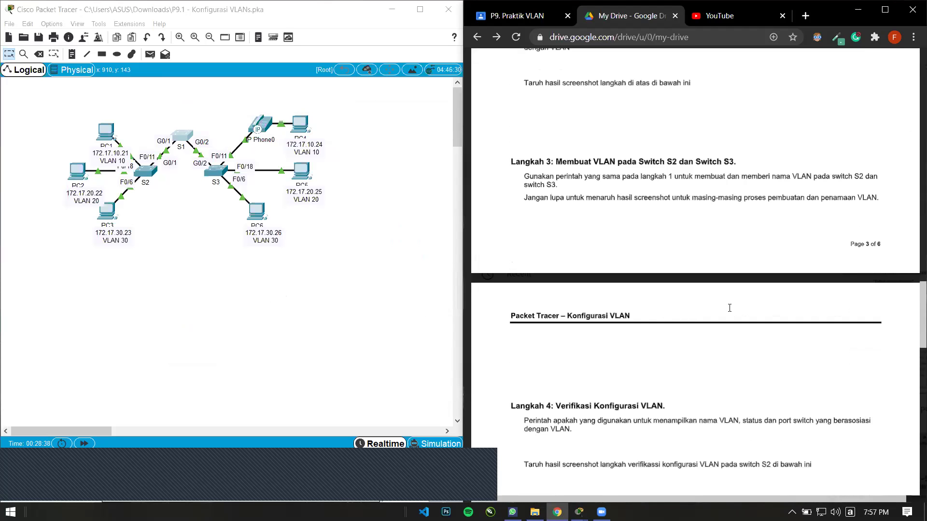
scroll(763, 257, "up", 7)
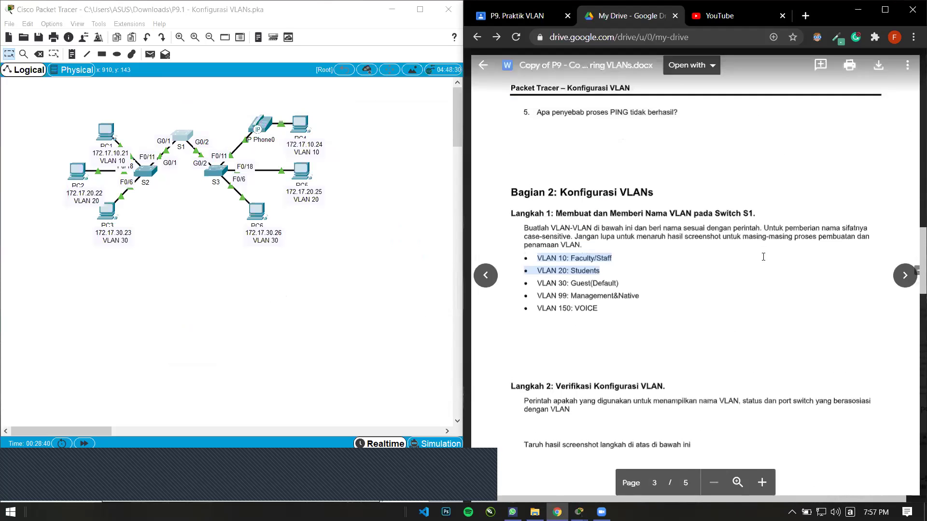
scroll(763, 256, "down", 1)
- Open the command line of switch S2 and enter global configuration mode with enable and configure terminal
left_click(144, 173)
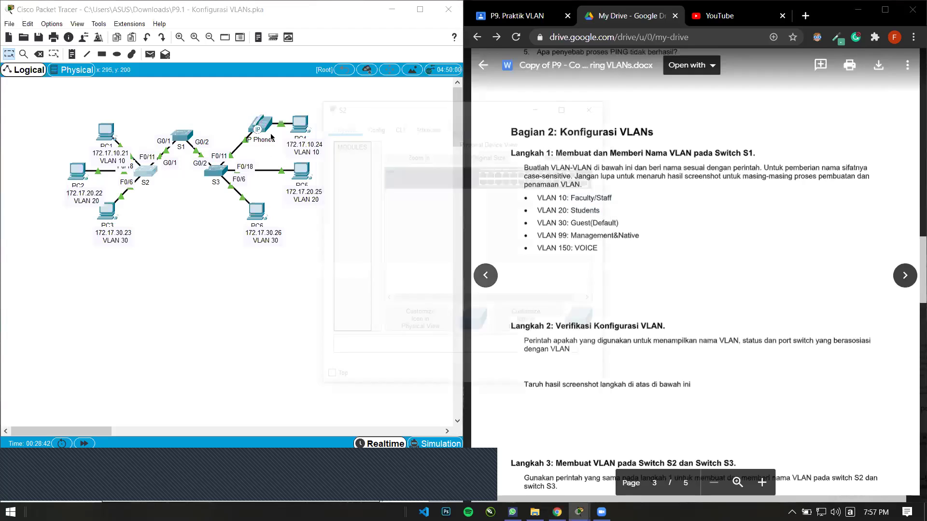
left_click(398, 126)
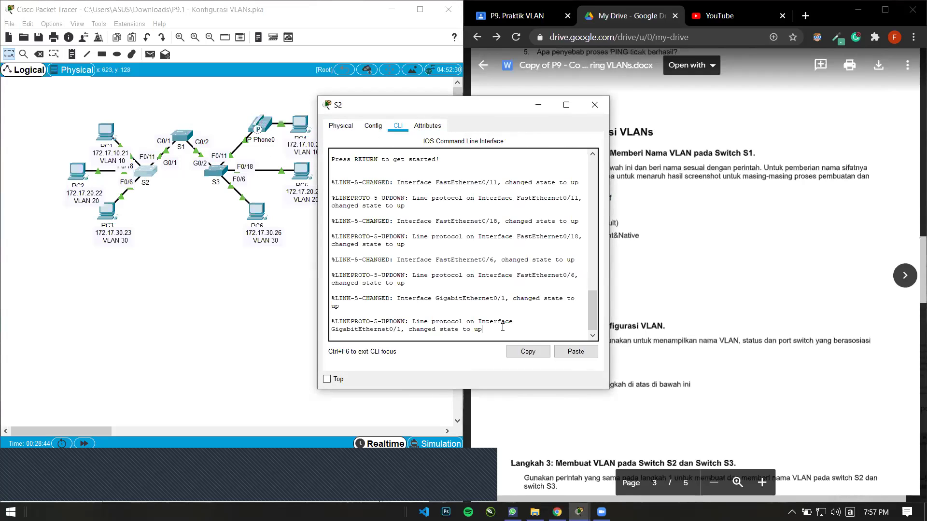
key("Return")
type("enable")
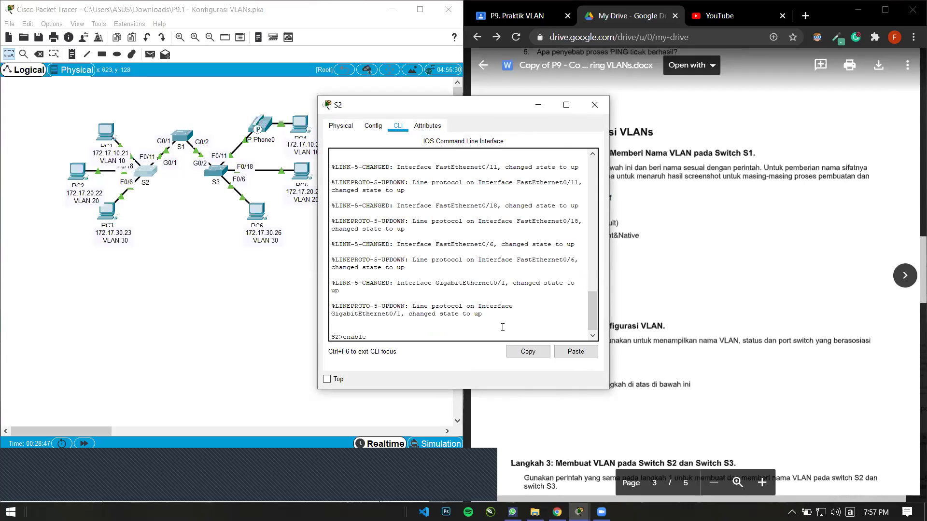
key("Return")
type("co")
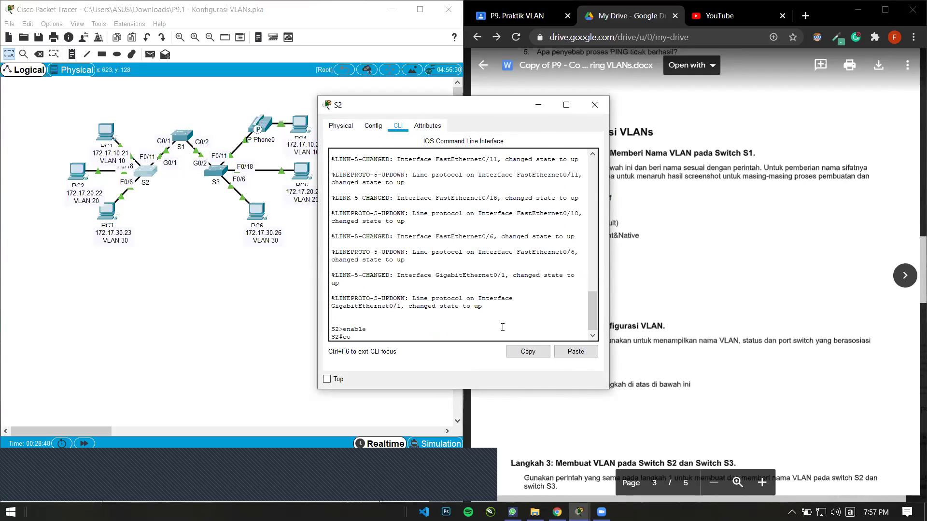
type("nfigute")
key("BackSpace")
type("e terminal")
key("Return")
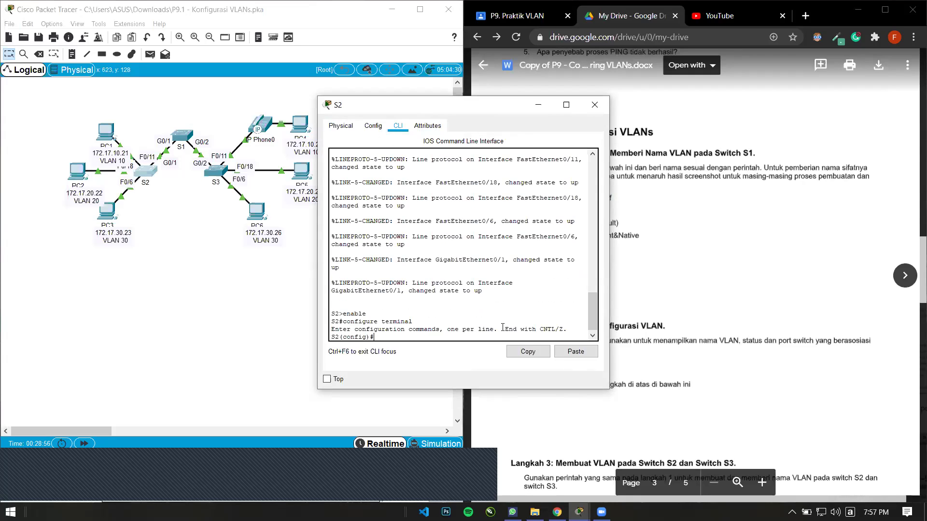
- Create VLAN 10 on S2 and name it Faculty/Staff, keeping the worksheet's VLAN list in view
left_click_drag(497, 111, 395, 106)
type("vlan 10")
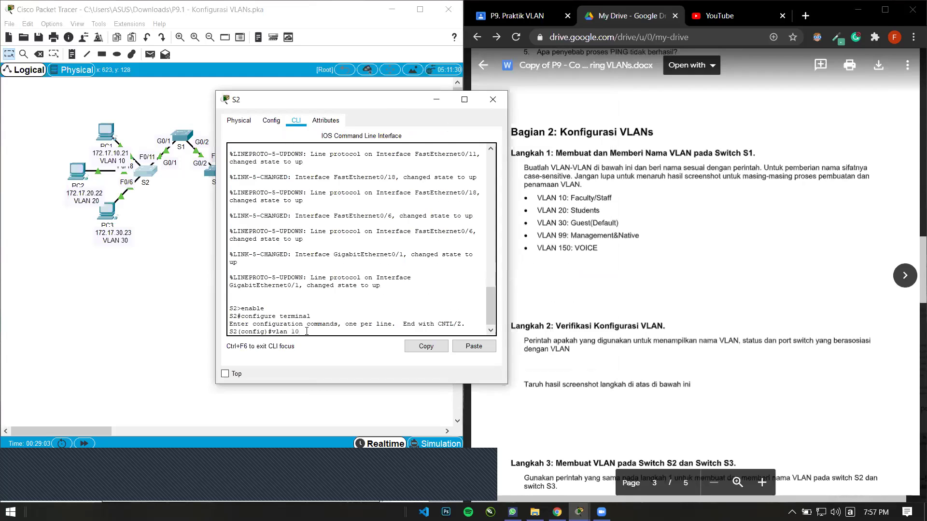
key("Return")
type("name F")
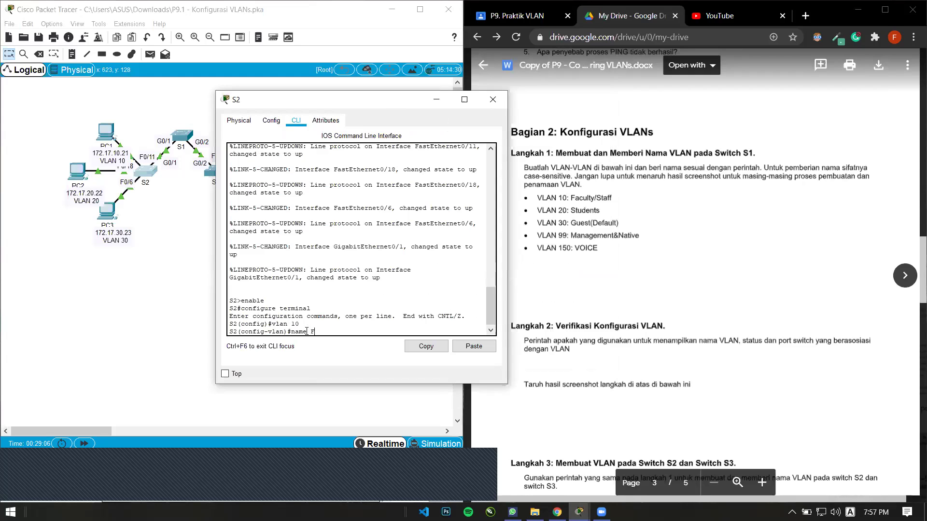
type("aculty/Staff")
key("Return")
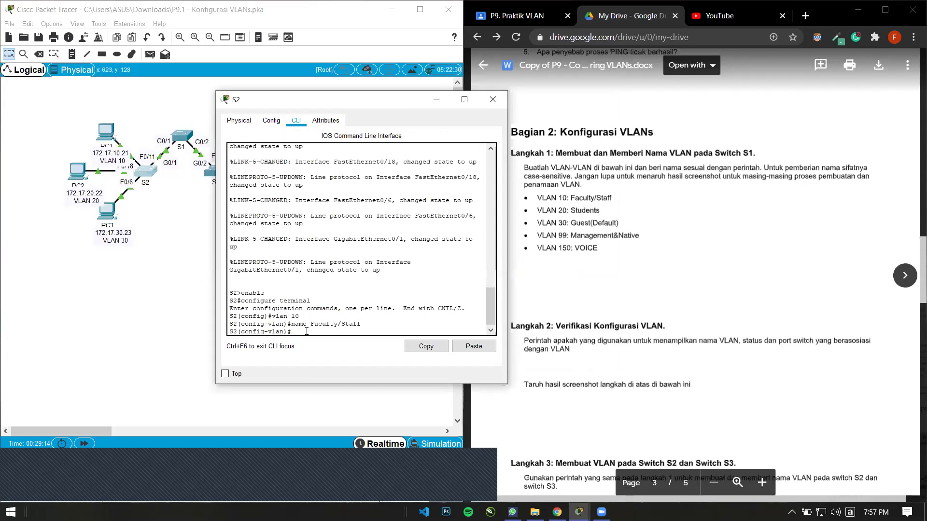
- Create VLAN 20 on S2 and name it Students
type("vlan 20")
key("Return")
key("Caps_Lock")
type("NAME")
key("Caps_Lock")
key("BackSpace")
key("BackSpace")
key("BackSpace")
key("BackSpace")
key("BackSpace")
type("n)#")
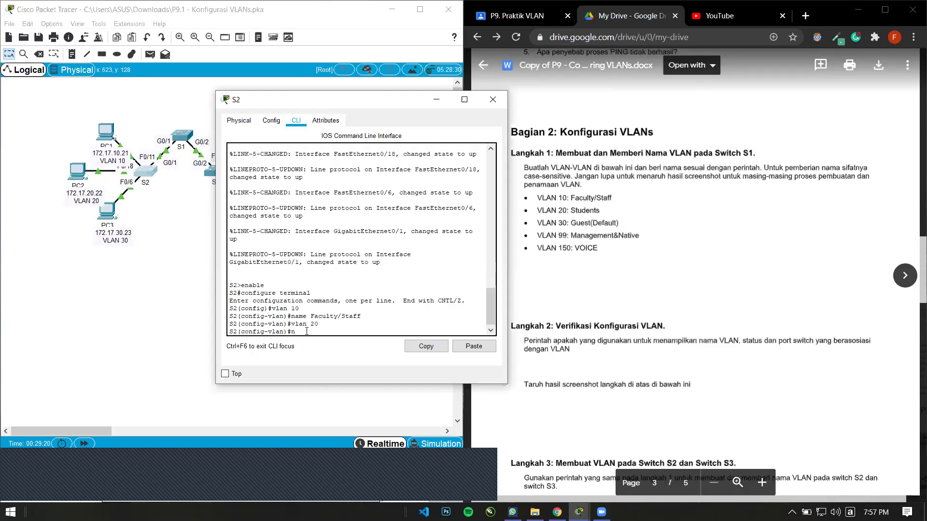
type("name Faculty/Sta")
key("BackSpace")
key("BackSpace")
key("BackSpace")
key("BackSpace")
key("BackSpace")
key("BackSpace")
key("BackSpace")
key("BackSpace")
type("Students")
key("Return")
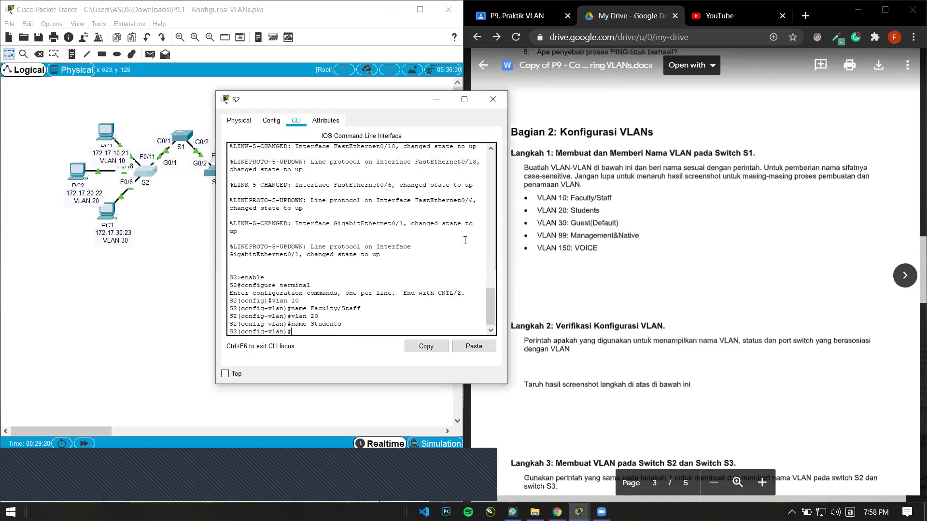
- Create VLAN 30 on S2 and name it Guest(Default)
key("Up")
key("Up")
key("Up")
key("Down")
key("Down")
key("Up")
key("BackSpace")
type("3")
key("Return")
key("Up")
key("Up")
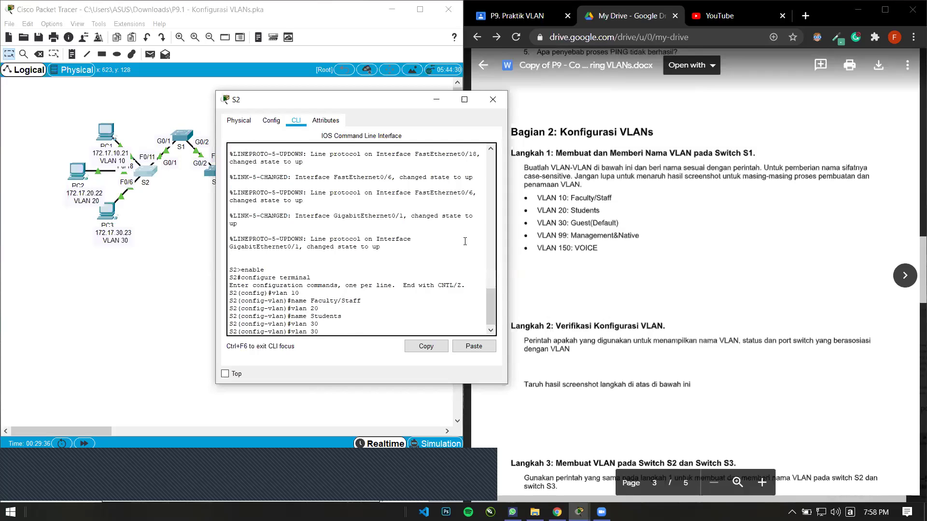
key("BackSpace")
key("BackSpace")
key("BackSpace")
key("BackSpace")
key("BackSpace")
key("BackSpace")
key("BackSpace")
key("Caps_Lock")
type("G")
key("Caps_Lock")
type("uest(")
key("Caps_Lock")
type("D")
key("Caps_Lock")
type("efault")
key("Return")
- Create VLAN 99 on S2 and name it Management&Native
key("Up")
key("Up")
key("BackSpace")
key("BackSpace")
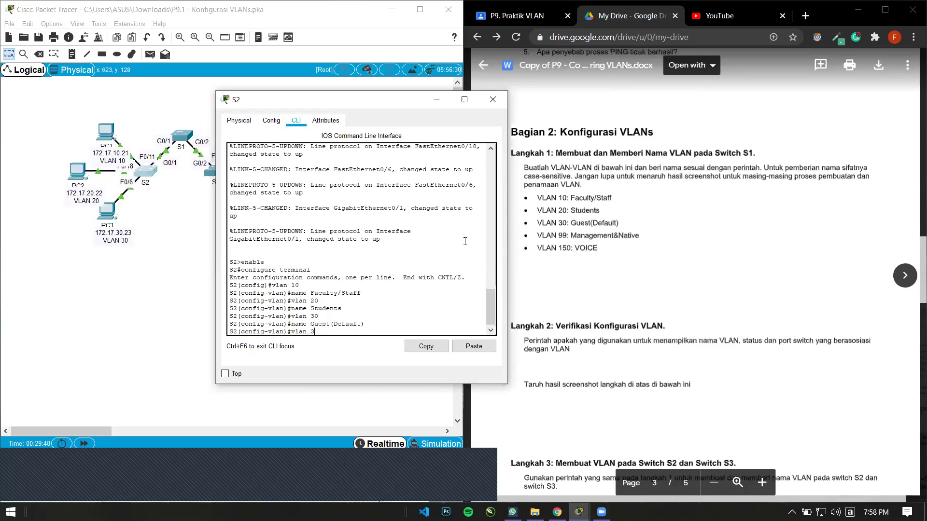
type("99")
key("Return")
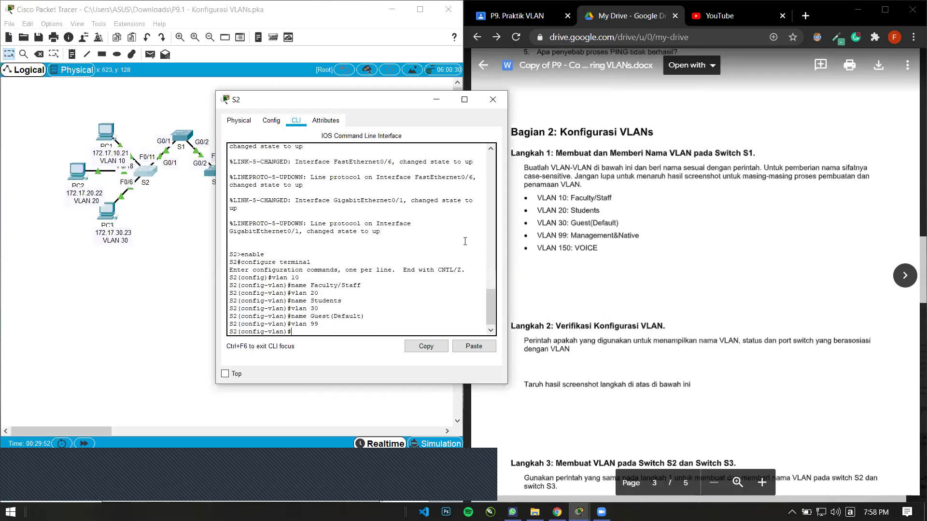
key("Up")
key("Up")
key("Up")
key("Up")
key("BackSpace")
key("BackSpace")
key("BackSpace")
key("BackSpace")
key("BackSpace")
key("BackSpace")
key("BackSpace")
key("BackSpace")
type("Management&Native")
key("Return")
- Create VLAN 150 on S2 and name it VOICE in capitals
key("Up")
key("Up")
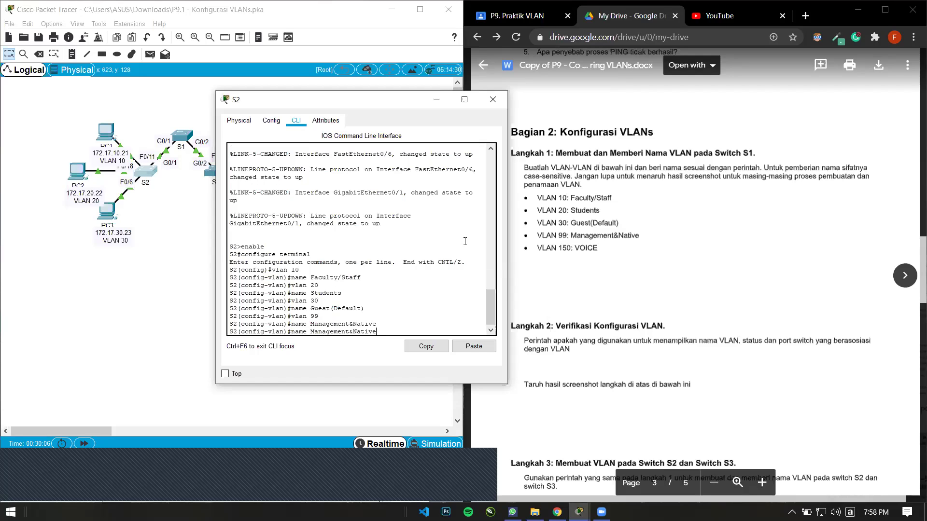
key("BackSpace")
key("BackSpace")
type("150")
key("Return")
key("Caps_Lock")
type("V")
key("BackSpace")
key("Caps_Lock")
type("name")
key("Caps_Lock")
type("V")
key("Caps_Lock")
type("o")
key("Caps_Lock")
key("BackSpace")
type("OICE")
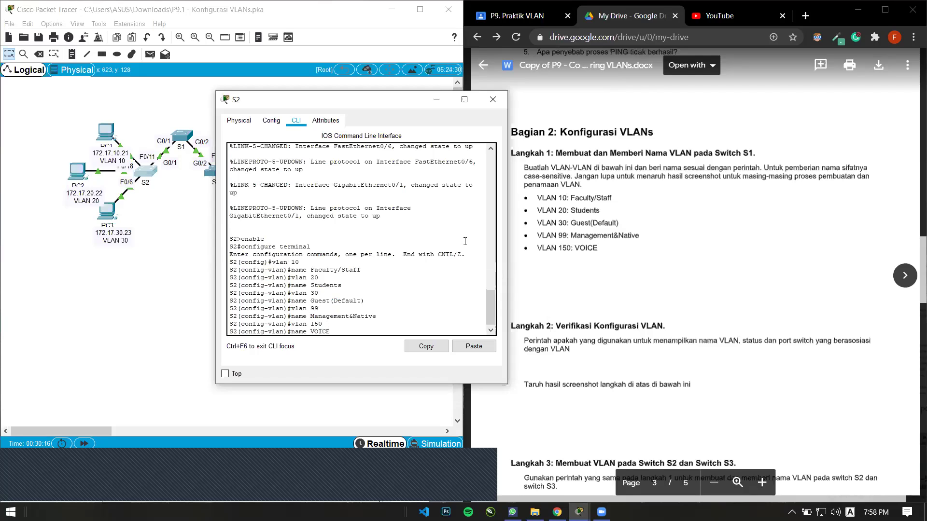
key("Return")
key("Caps_Lock")
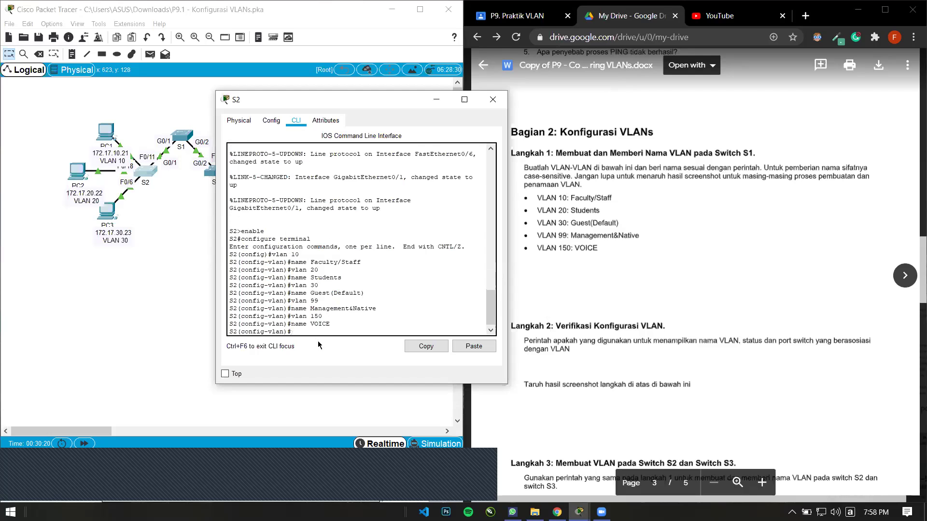
- Check the VLAN commands entered on S2 and leave configuration mode with end
left_click_drag(335, 332, 231, 253)
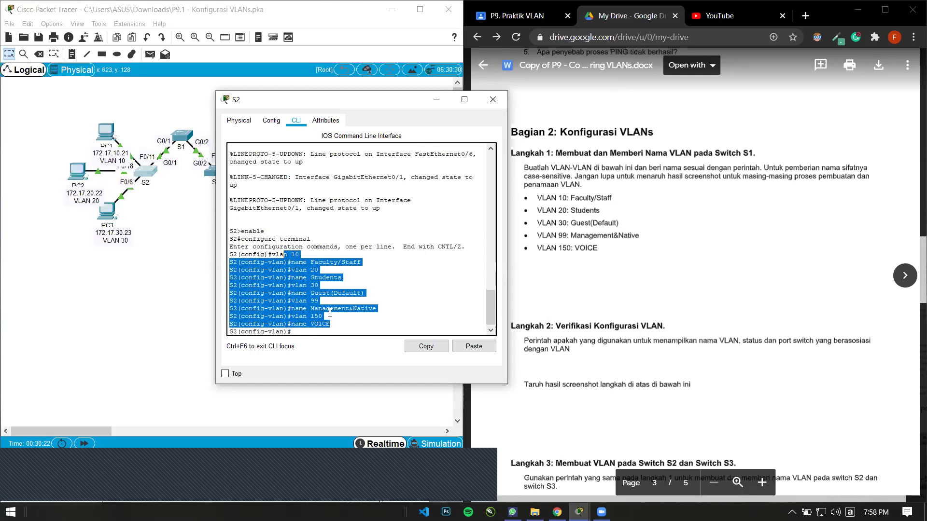
left_click(323, 332)
type("end")
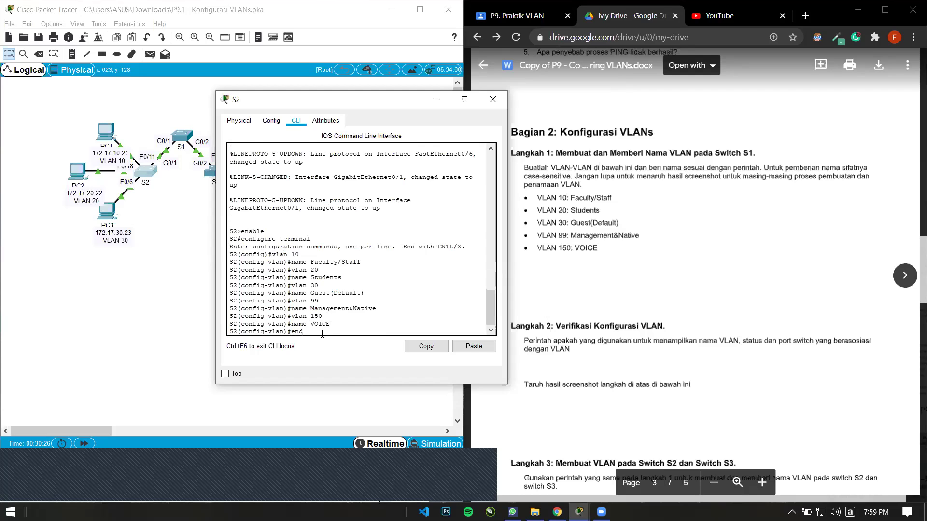
key("Return")
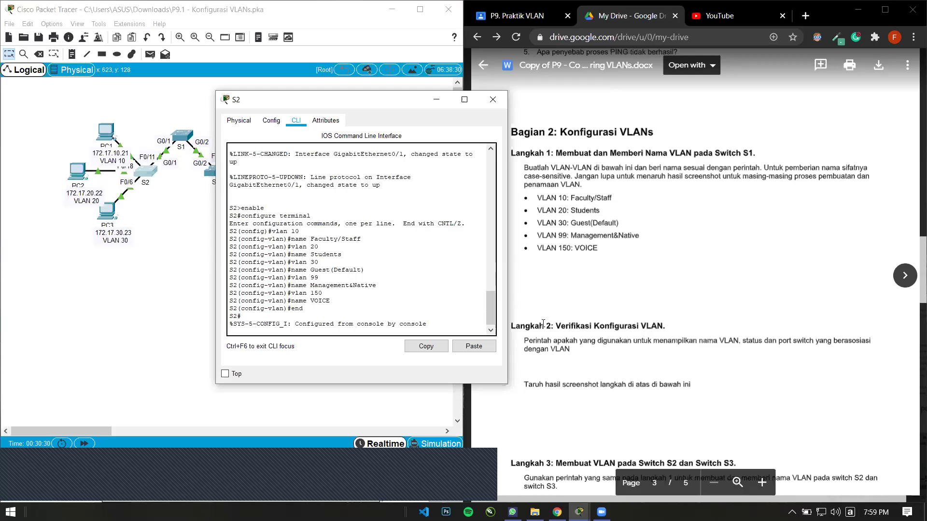
- Consult the worksheet's Langkah 3 and 4, and run show vlan brief on S2 to verify its VLANs
scroll(578, 307, "down", 8)
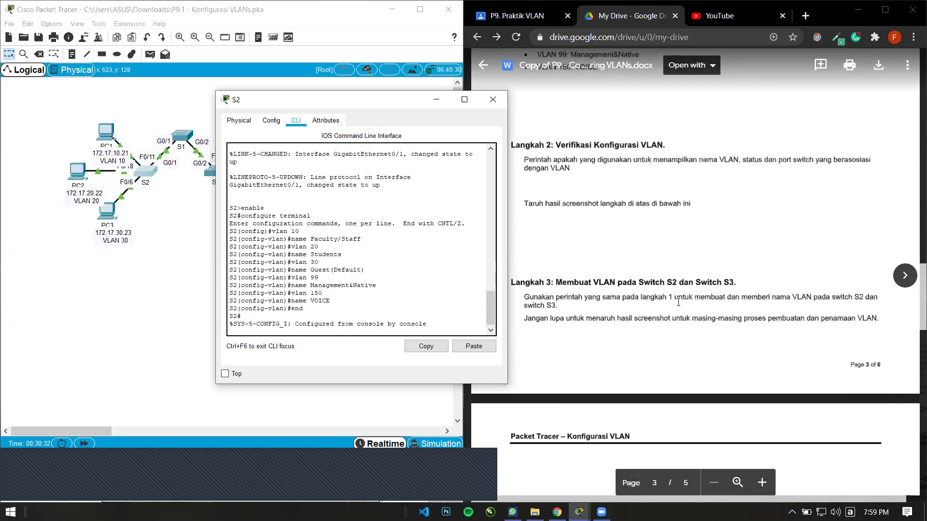
scroll(690, 280, "up", 1)
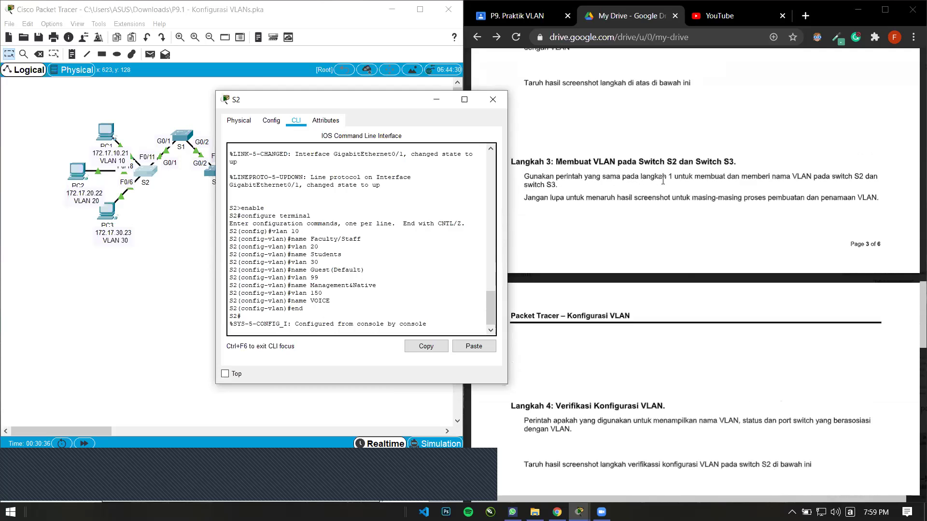
scroll(829, 179, "up", 2)
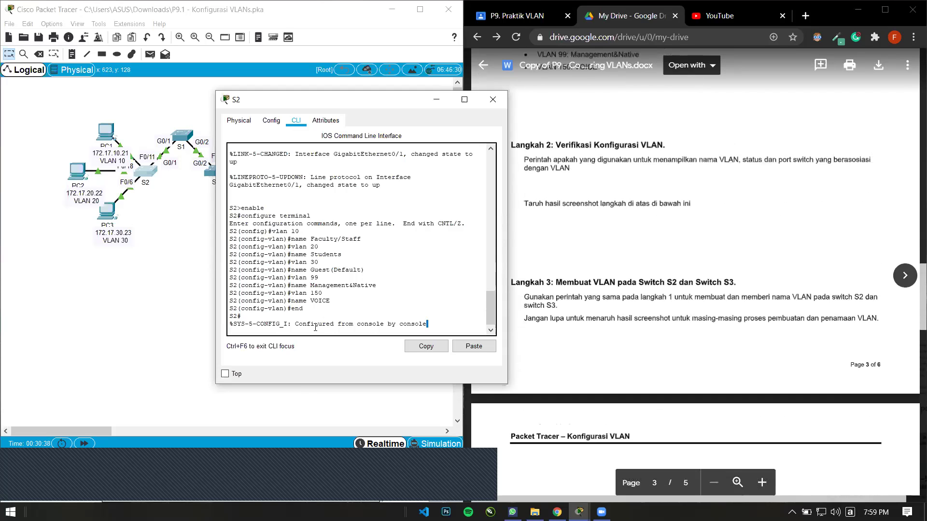
type("show")
type(" val")
type("lan ")
type("brief")
key("Return")
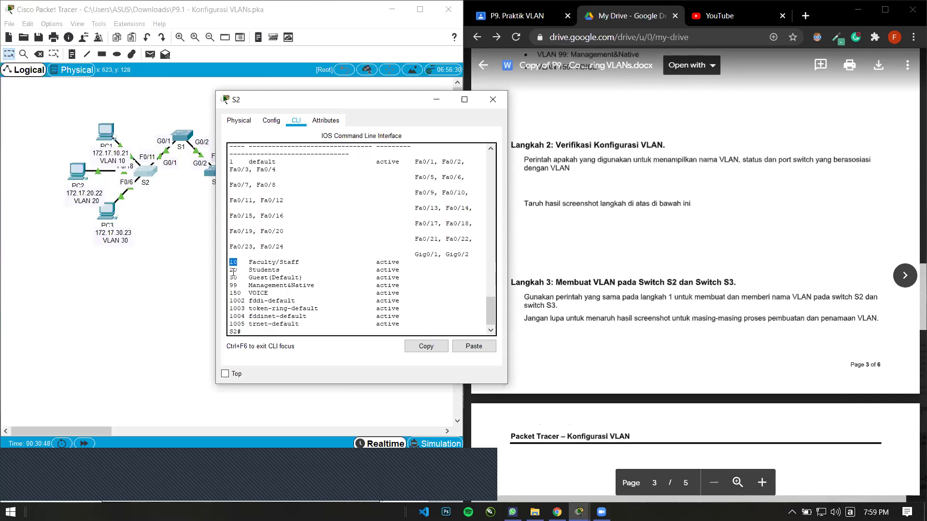
- Examine S2's VLAN table, checking the numbers and names of the newly created VLANs and the default VLAN's ports
double_click(234, 278)
double_click(235, 293)
left_click_drag(250, 157, 381, 279)
left_click(705, 352)
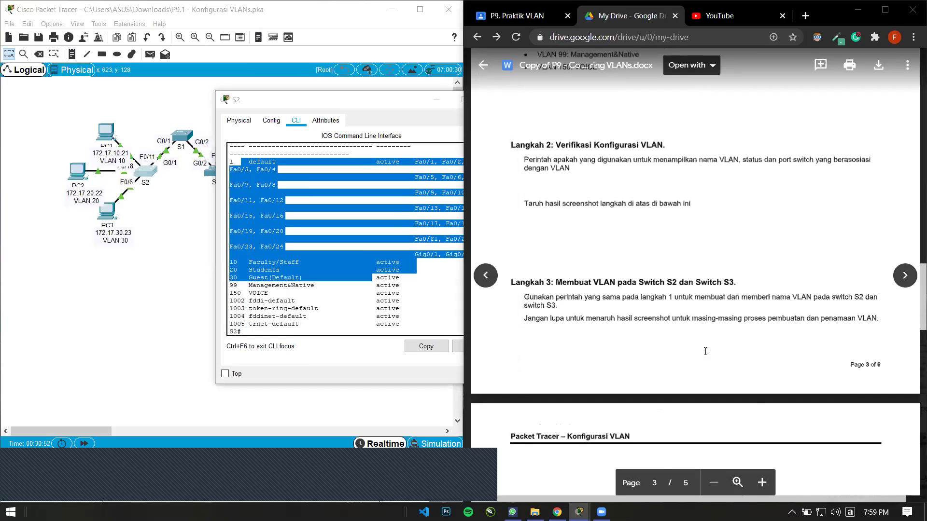
- Review the worksheet's Langkah 3 and 4 alongside S2's show vlan brief table
scroll(705, 352, "down", 1)
scroll(695, 348, "down", 1)
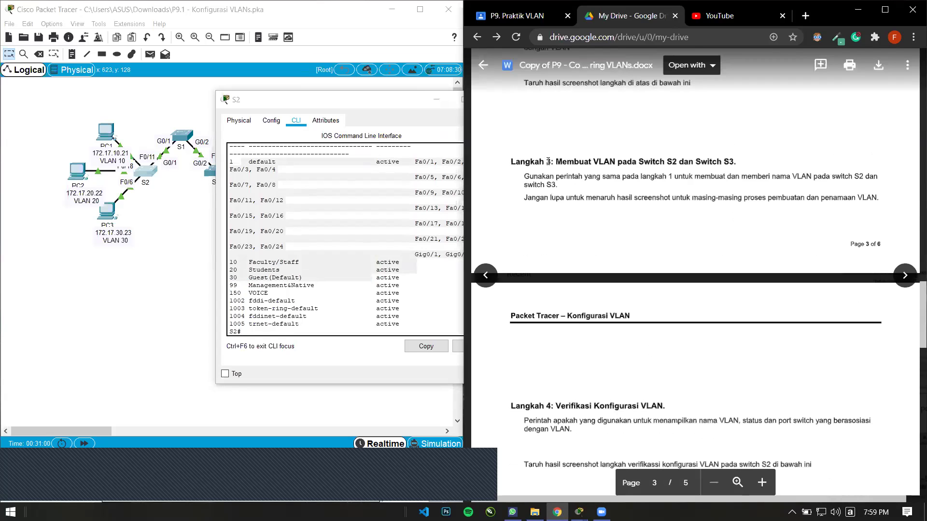
left_click(435, 320)
left_click_drag(434, 320, 255, 156)
left_click(344, 194)
scroll(334, 197, "up", 2)
scroll(367, 227, "down", 2)
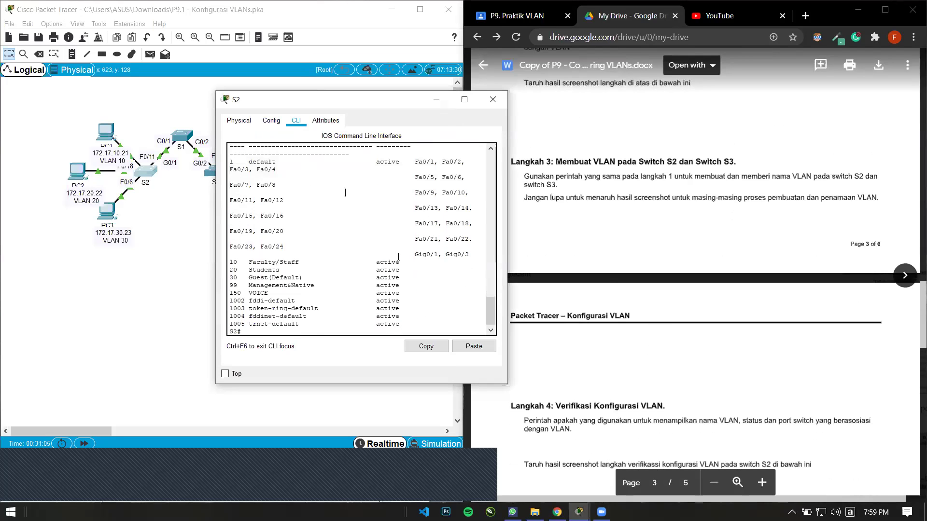
- Return to S2's command line and enter global configuration mode with en and configure terminal
double_click(175, 251)
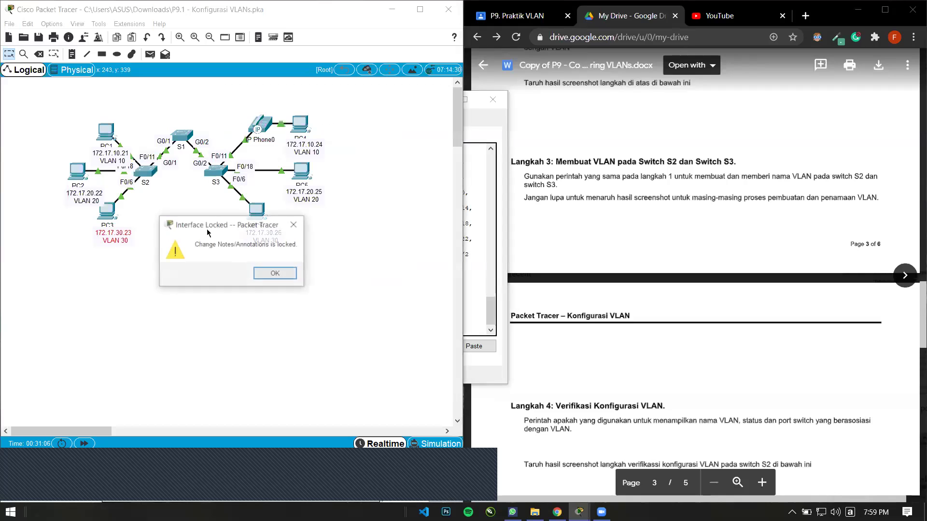
left_click(276, 274)
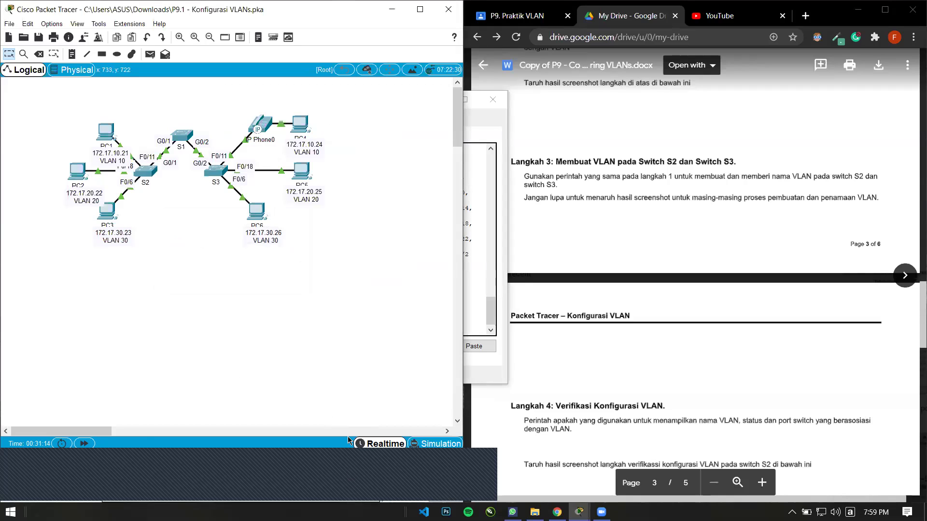
left_click(152, 174)
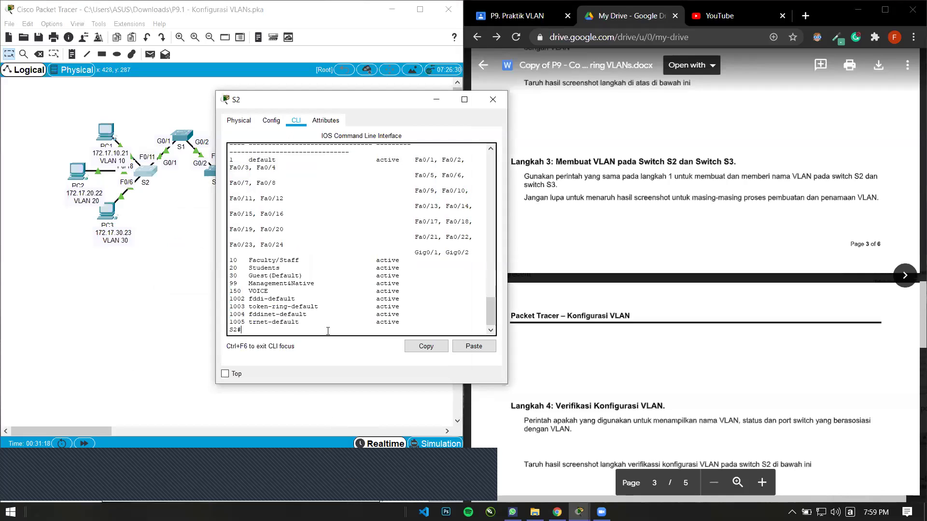
type("en")
key("Return")
type("configure")
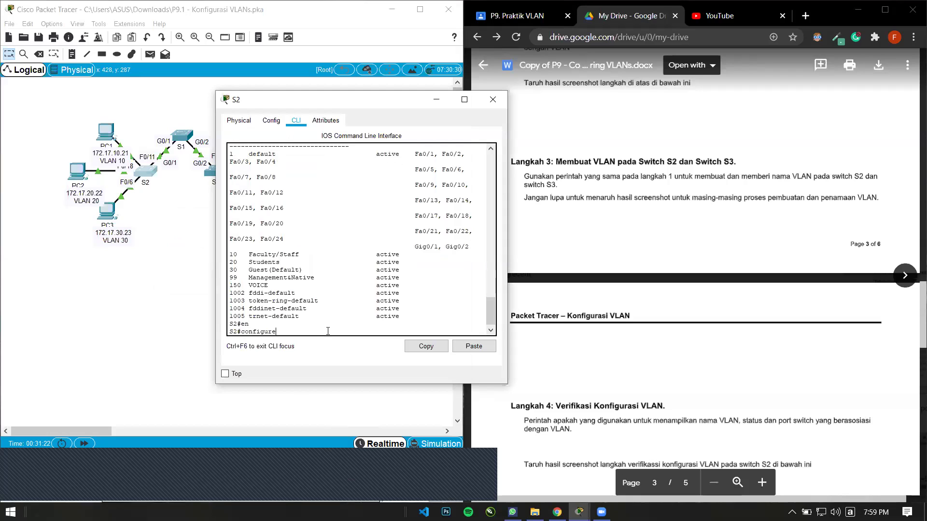
type(" terminal")
key("Return")
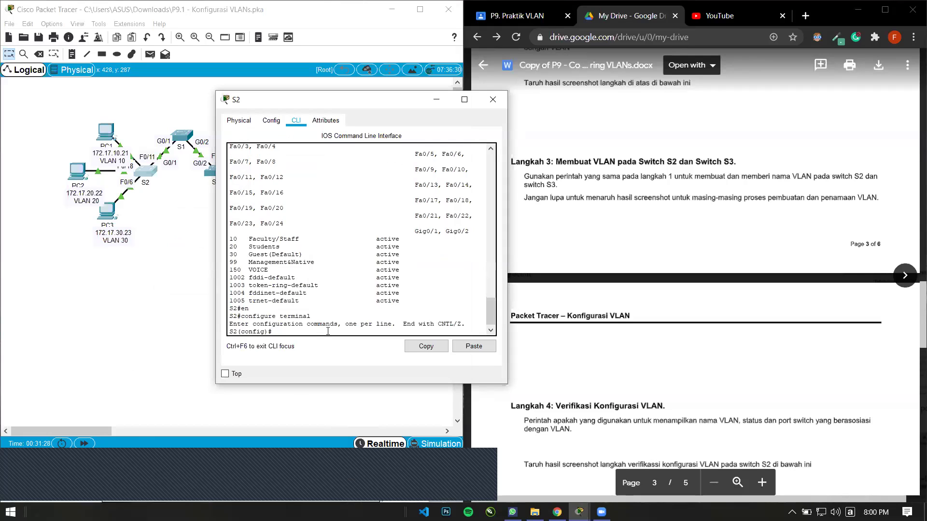
- Review the VLAN creation and naming commands and the show vlan brief command in S2's console history
scroll(377, 249, "up", 10)
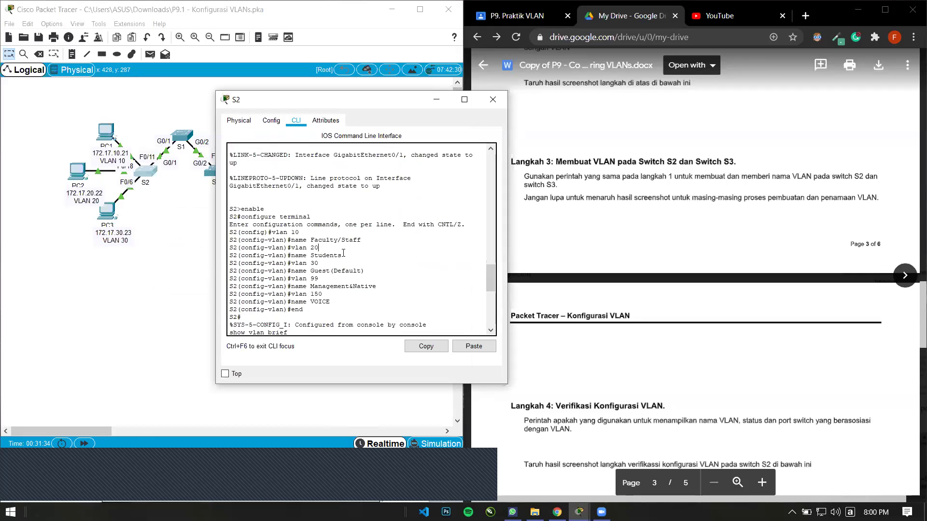
left_click_drag(321, 248, 287, 248)
left_click(344, 254)
key("Return")
type("en configure terminal")
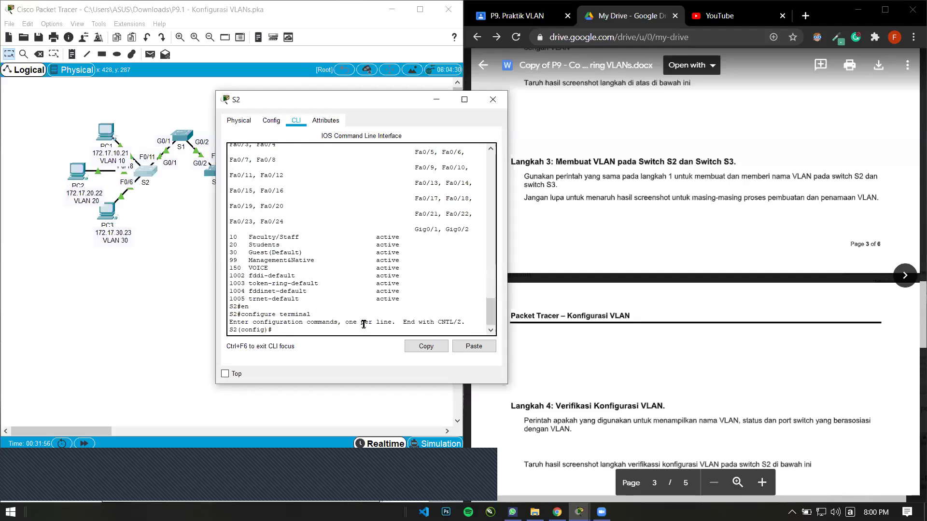
scroll(368, 328, "up", 10)
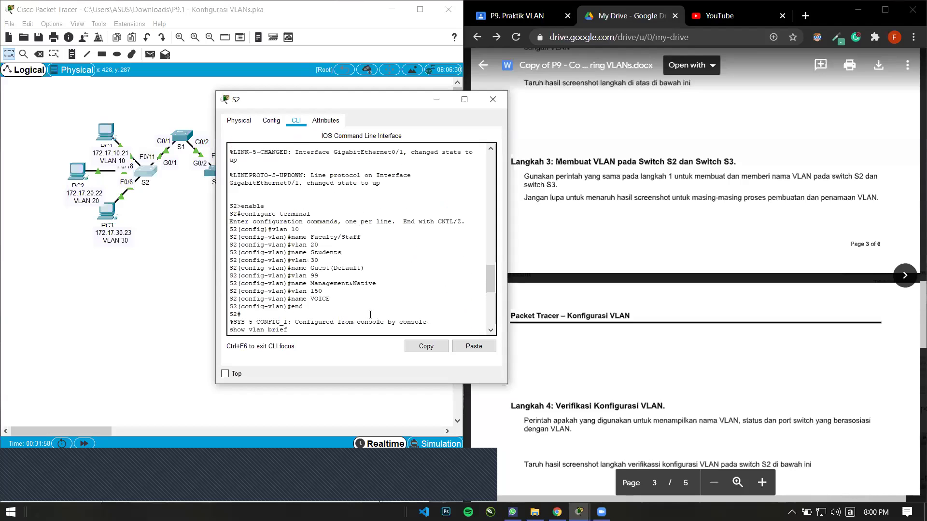
scroll(279, 299, "down", 1)
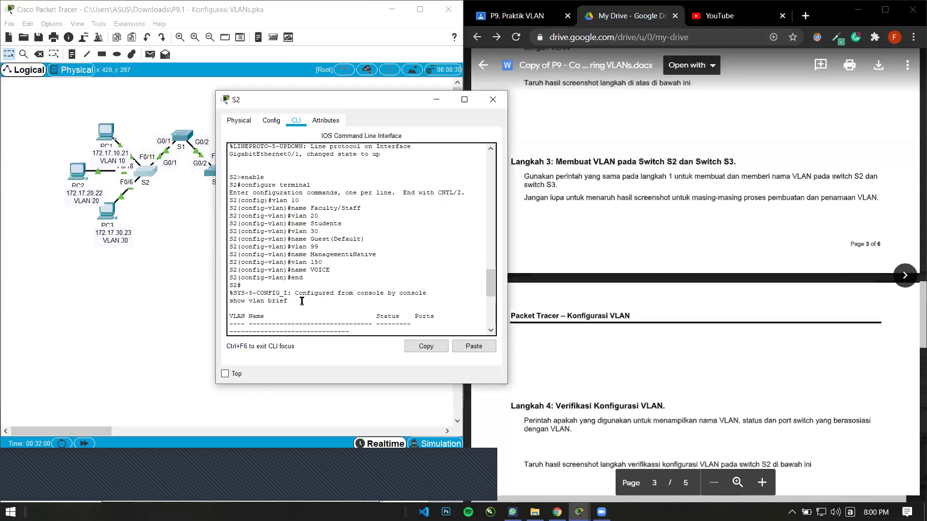
left_click_drag(302, 301, 213, 284)
left_click(306, 300)
scroll(309, 309, "down", 10)
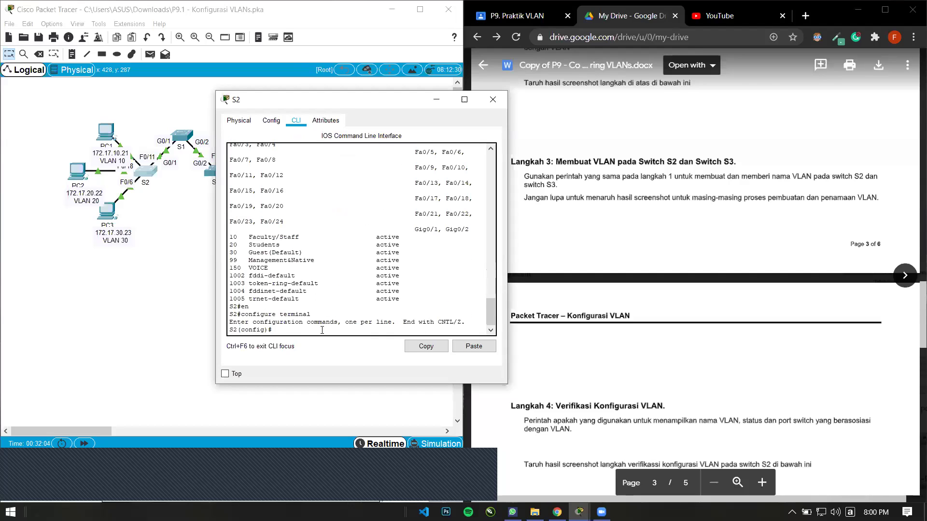
- Enter the configuration of VLAN 30 on S2
type("vlan 30")
key("Return")
key("Return")
key("Return")
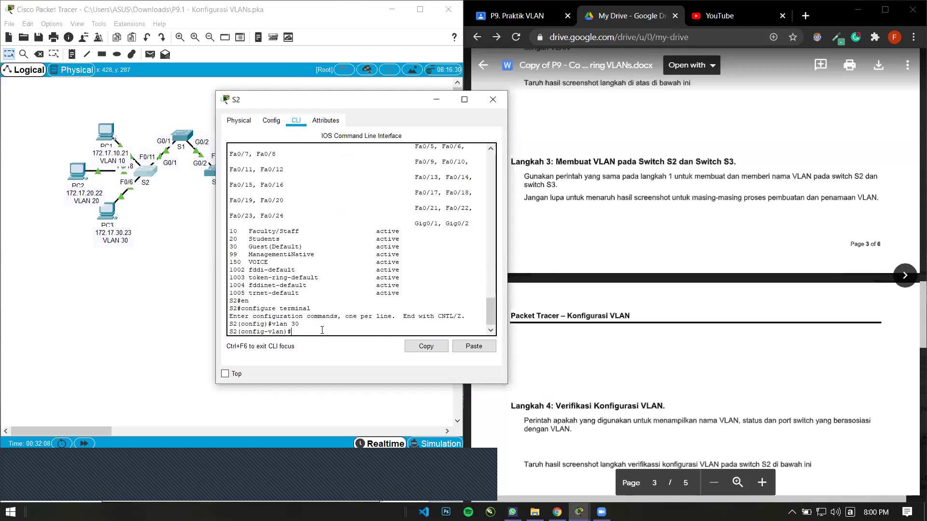
key("Return")
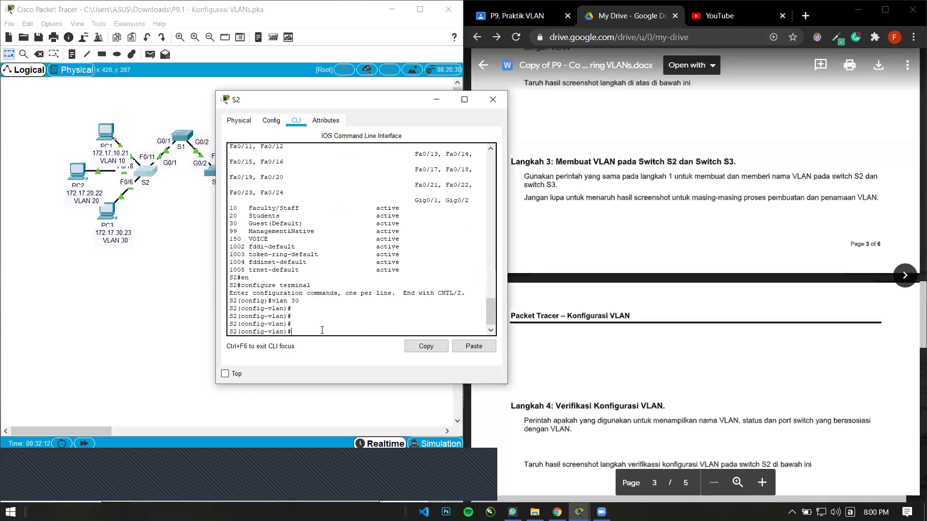
- Set VLAN 30's name on S2 to Guest(Default), matching the worksheet, and leave configuration mode with end
type("name")
key("BackSpace")
key("BackSpace")
key("BackSpace")
type("me")
key("BackSpace")
type("vlan 99")
scroll(697, 204, "up", 7)
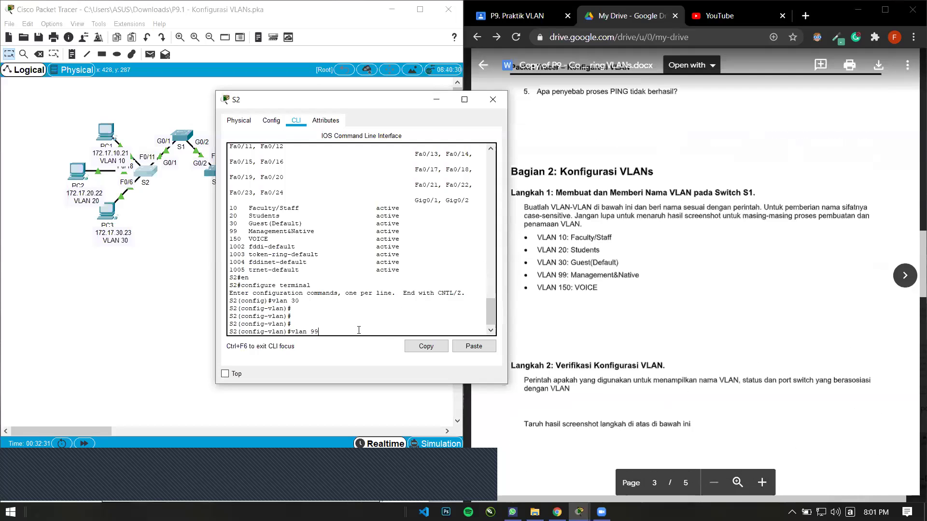
key("Up")
key("Up")
key("Return")
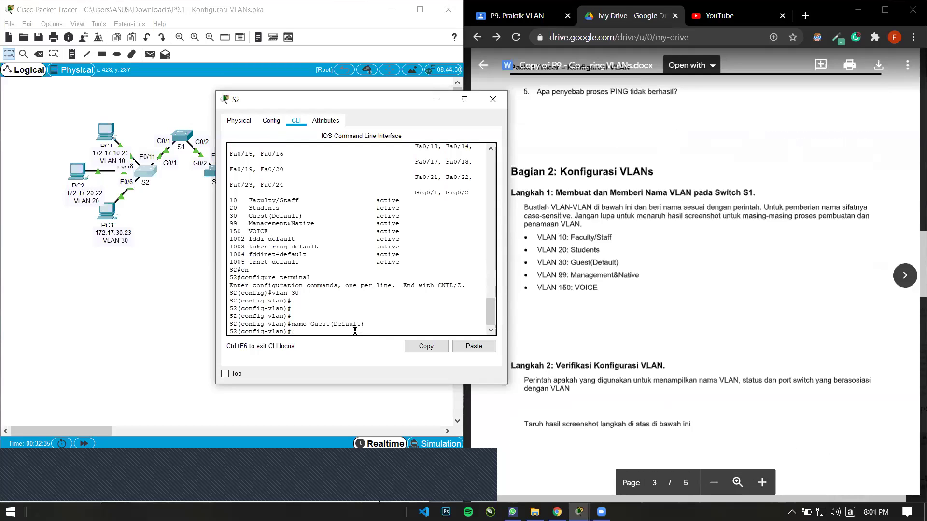
type("end")
key("Return")
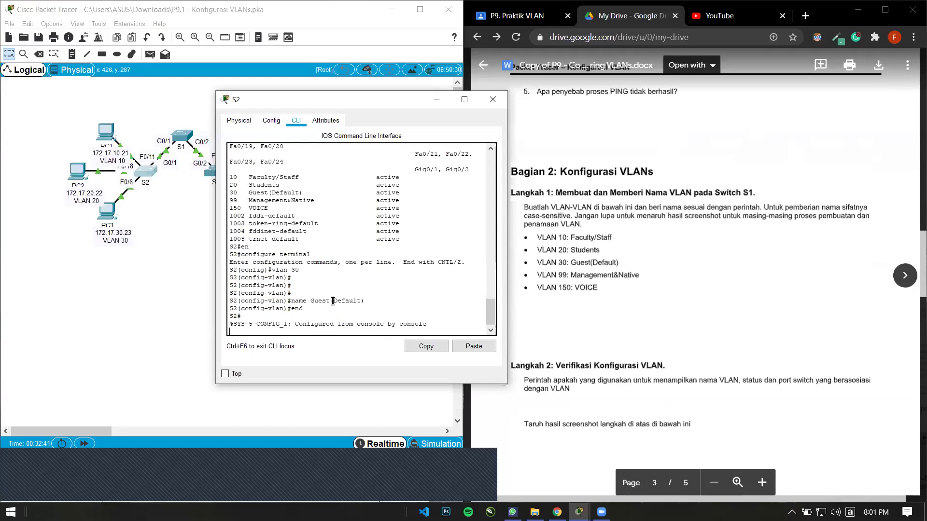
- Enter global configuration mode on S2 again with en and configure terminal
type("en")
key("BackSpace")
key("BackSpace")
key("Return")
type("en")
key("Return")
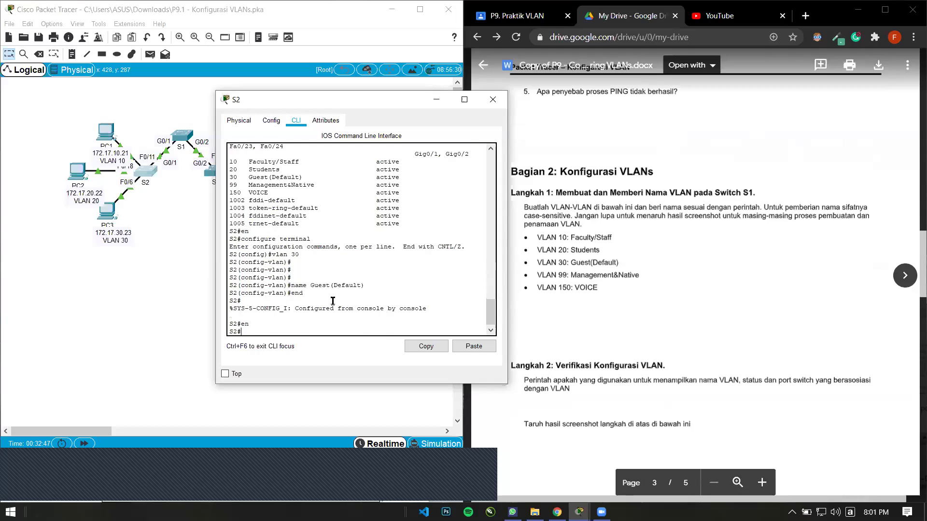
type("configure terminal")
key("Return")
type("no vlan")
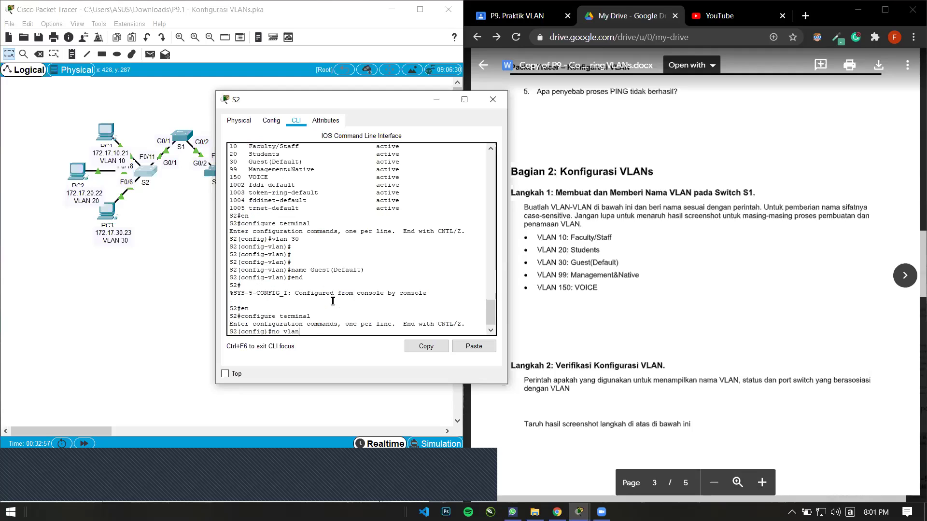
type(" 10")
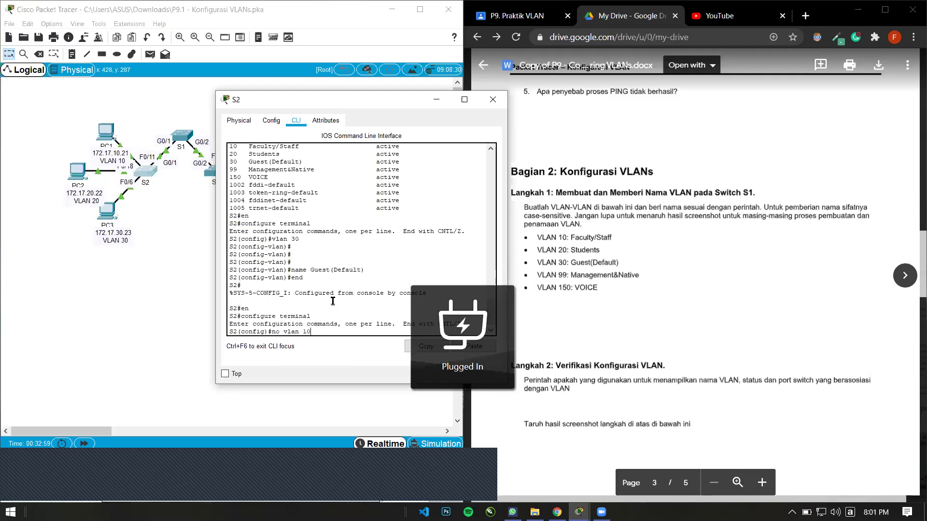
scroll(331, 226, "up", 5)
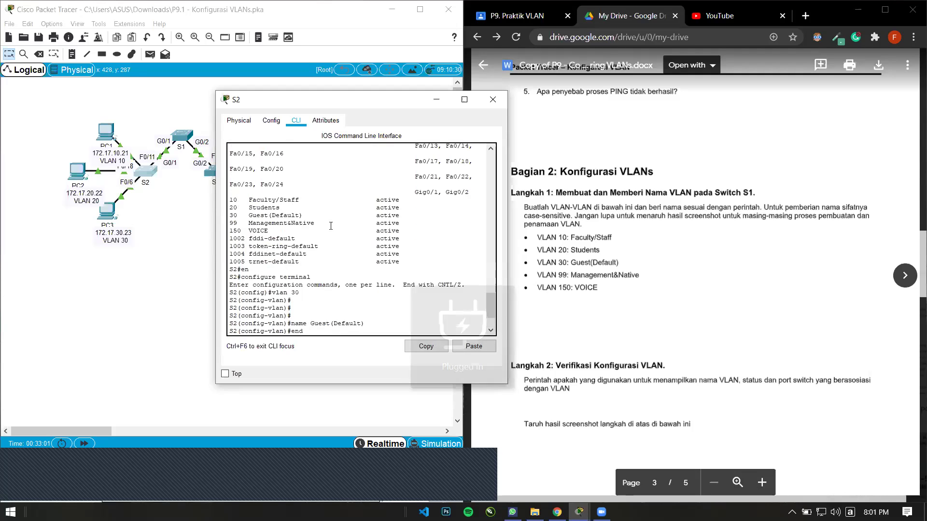
scroll(330, 226, "down", 2)
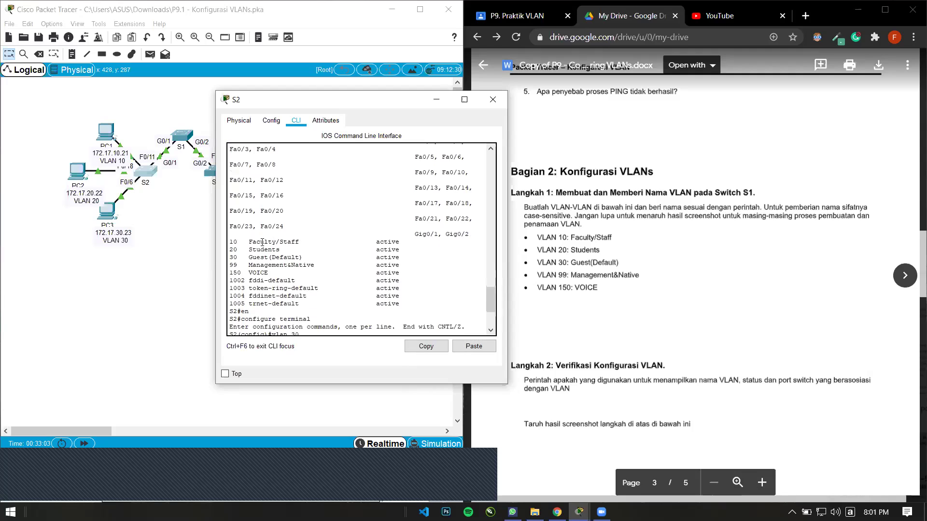
double_click(261, 242)
double_click(296, 241)
scroll(297, 239, "down", 4)
left_click(320, 333)
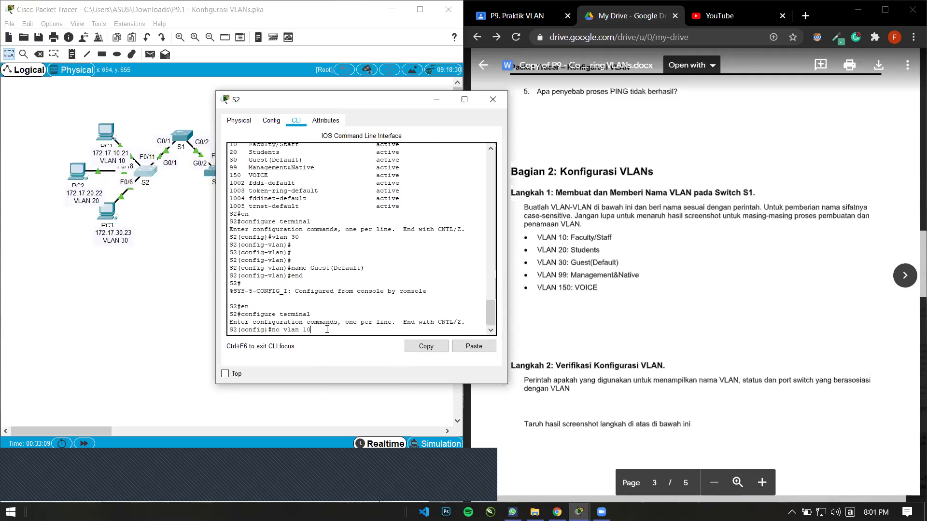
left_click_drag(317, 331, 269, 330)
key("BackSpace")
key("BackSpace")
key("BackSpace")
key("BackSpace")
key("BackSpace")
key("BackSpace")
key("BackSpace")
key("BackSpace")
key("BackSpace")
key("BackSpace")
- Open VLAN 10 on S2, set its name to Faculty/Staff, and leave configuration mode with end
type("vlan 10")
key("Return")
type("name ")
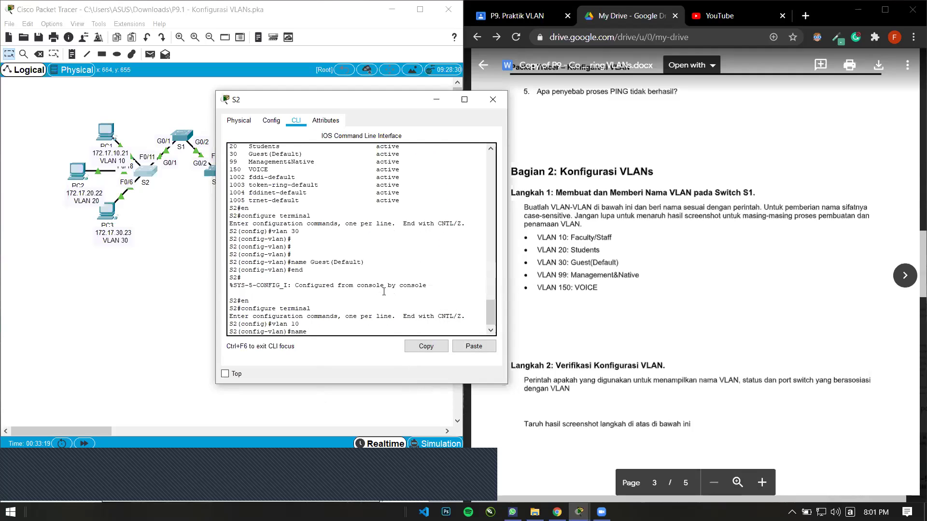
type("Faculty/Staff")
key("Return")
type("end")
key("Return")
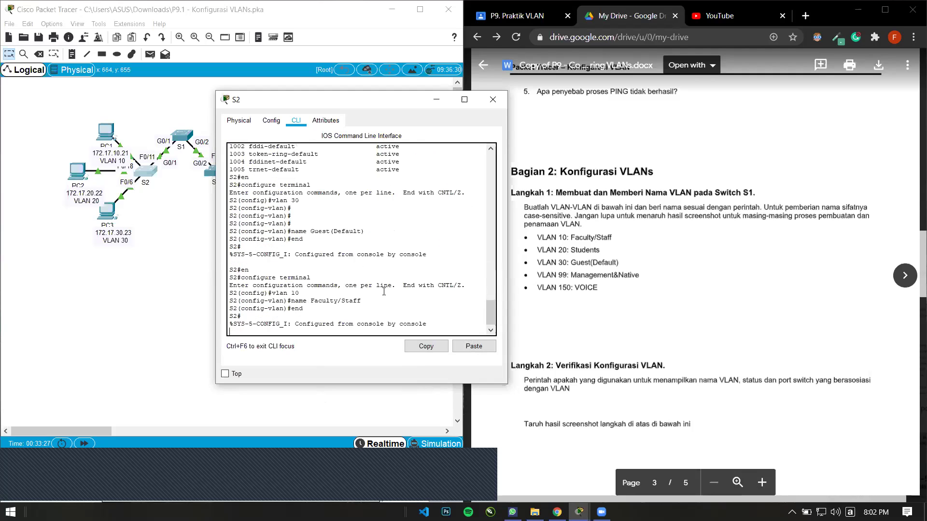
- Run show vlan brief on S2 to verify the VLAN numbers and names
type("sohow vlan biref")
key("BackSpace")
key("BackSpace")
key("BackSpace")
key("BackSpace")
key("BackSpace")
type("r brief")
key("Return")
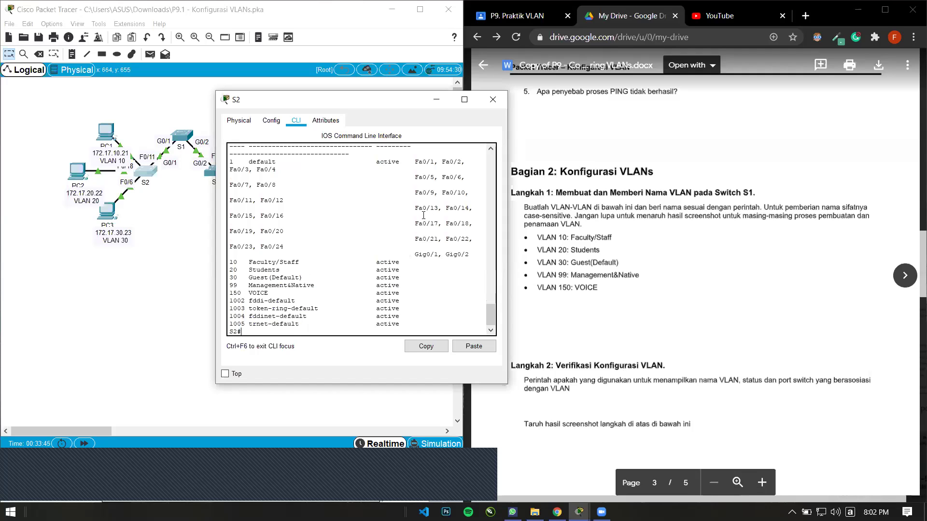
- Minimize S2's window, open switch S3's command line, and enter global configuration mode with enable and configure terminal
left_click(436, 99)
left_click(217, 170)
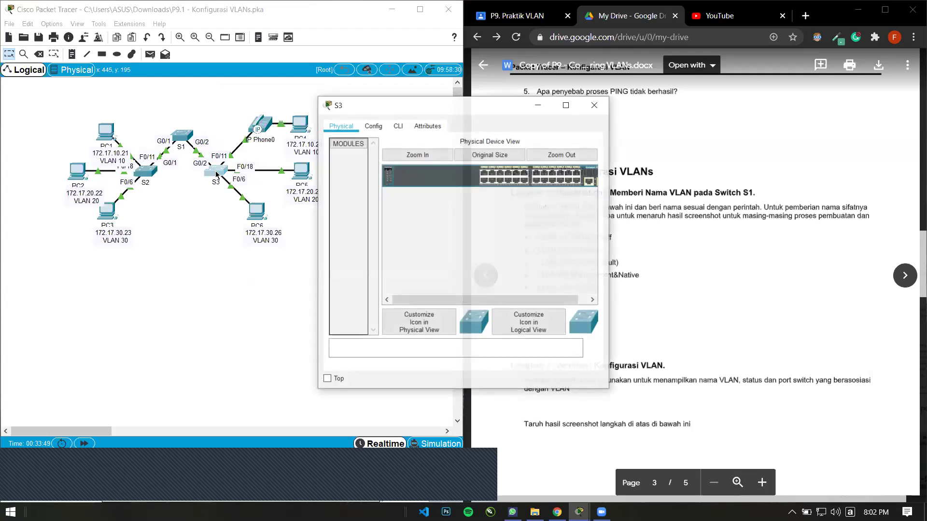
left_click(397, 125)
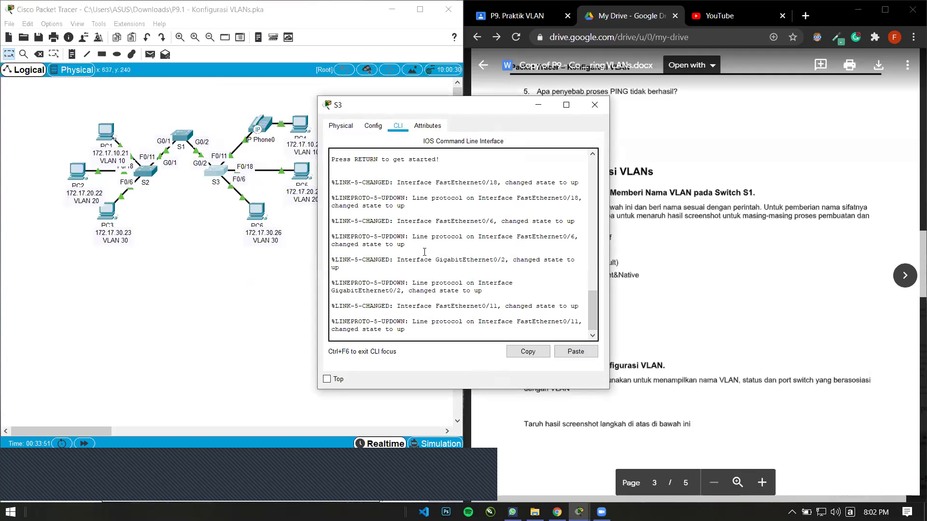
left_click(424, 332)
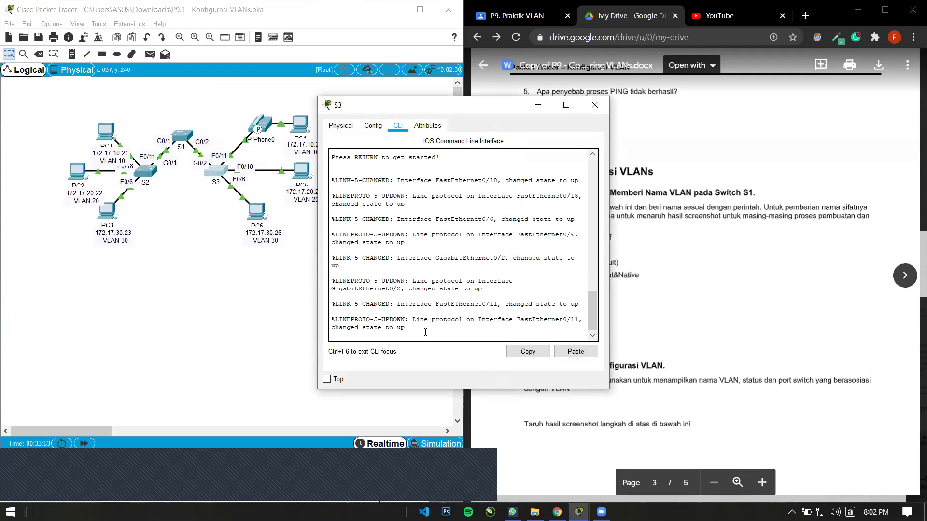
key("Return")
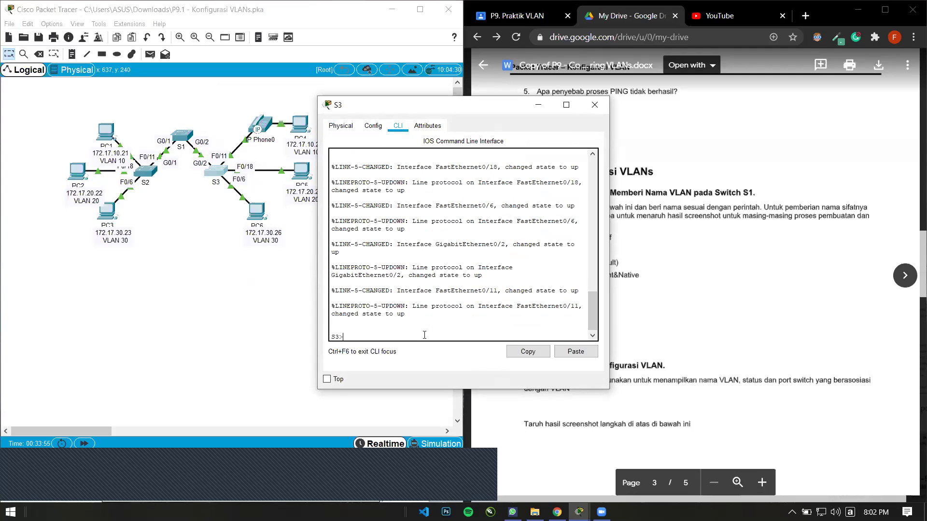
type("enable")
key("Return")
type("configure terminal")
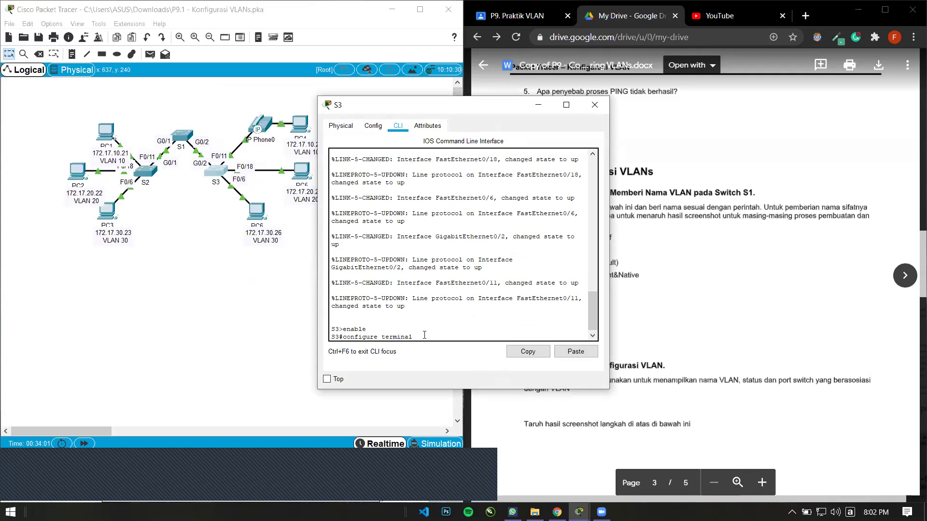
left_click_drag(355, 110, 410, 111)
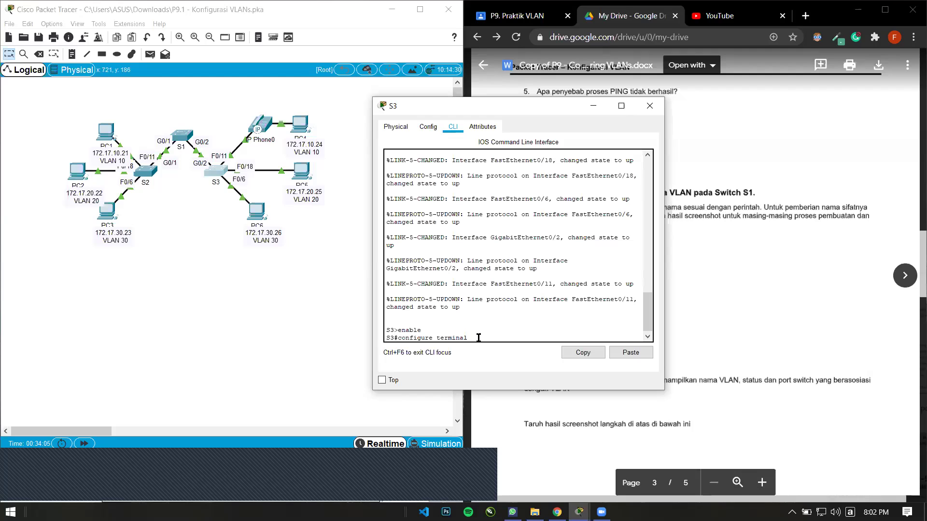
key("Return")
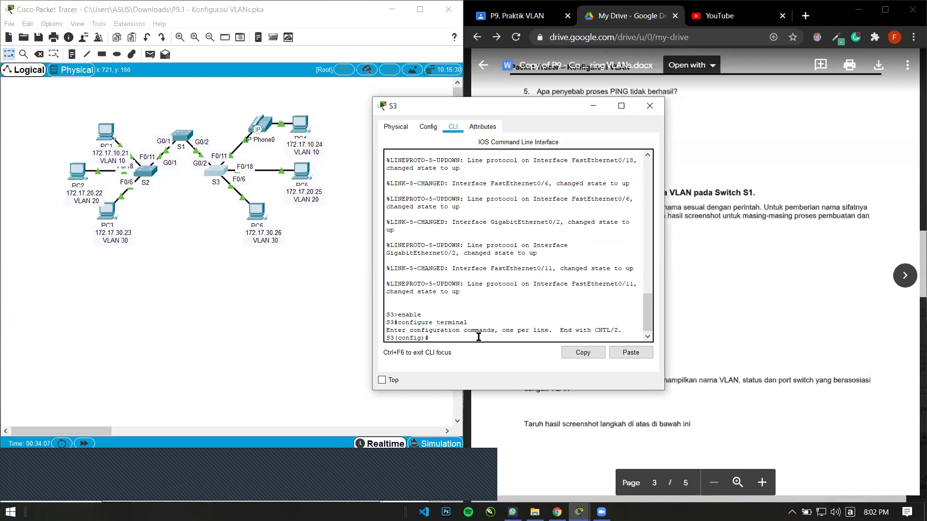
- Create VLAN 10 on S3 and name it Faculty/Staff, moving S3's window off the worksheet's VLAN list
type("vlan 10")
key("Return")
type("name")
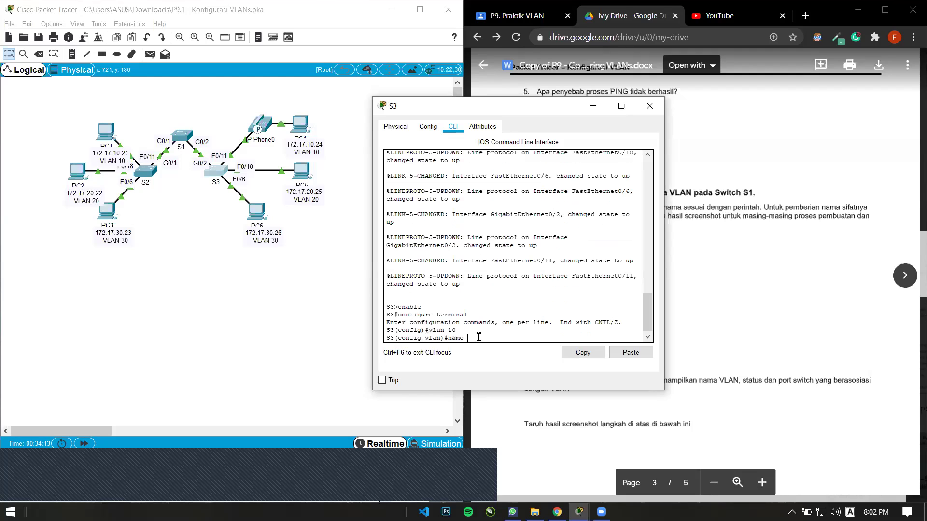
left_click_drag(528, 113, 356, 146)
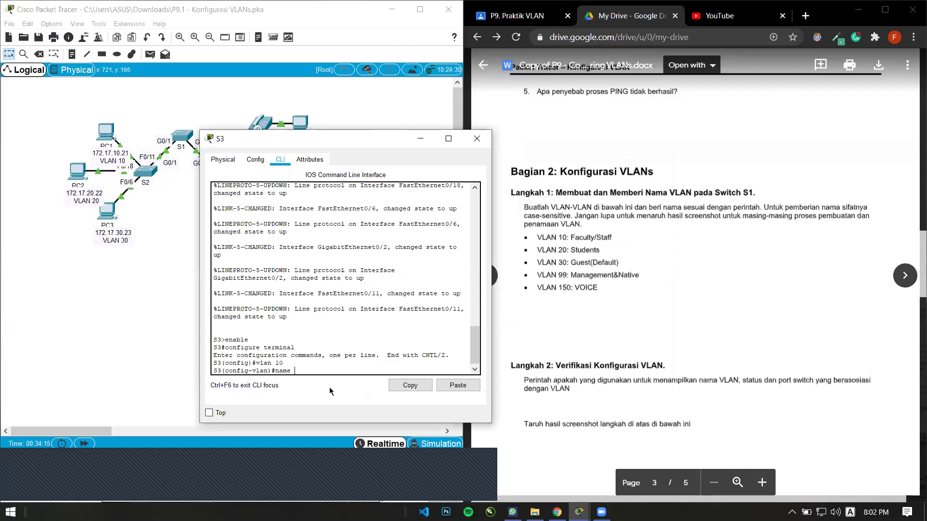
type("Faculty/Staff")
key("Return")
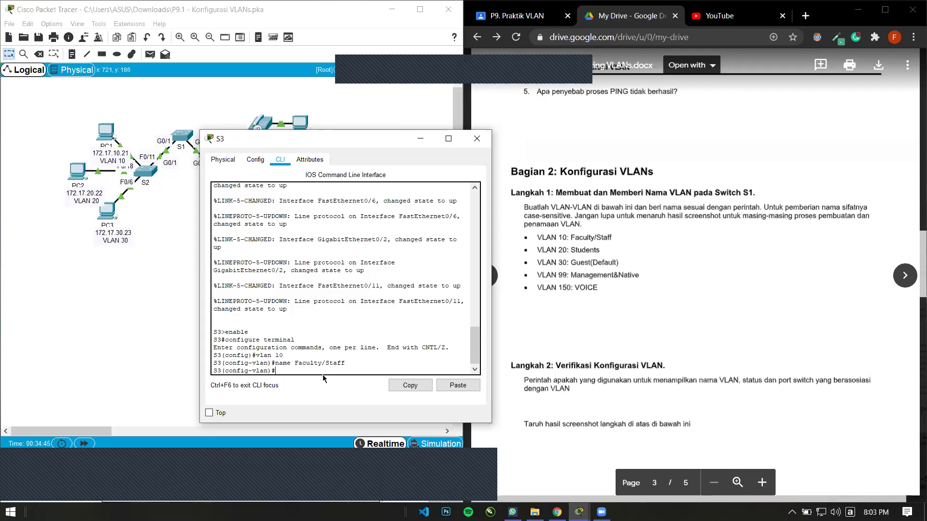
- Create VLAN 20 on S3 and name it Students
key("Up")
key("Up")
key("BackSpace")
key("BackSpace")
type("20")
key("Return")
type("name Student")
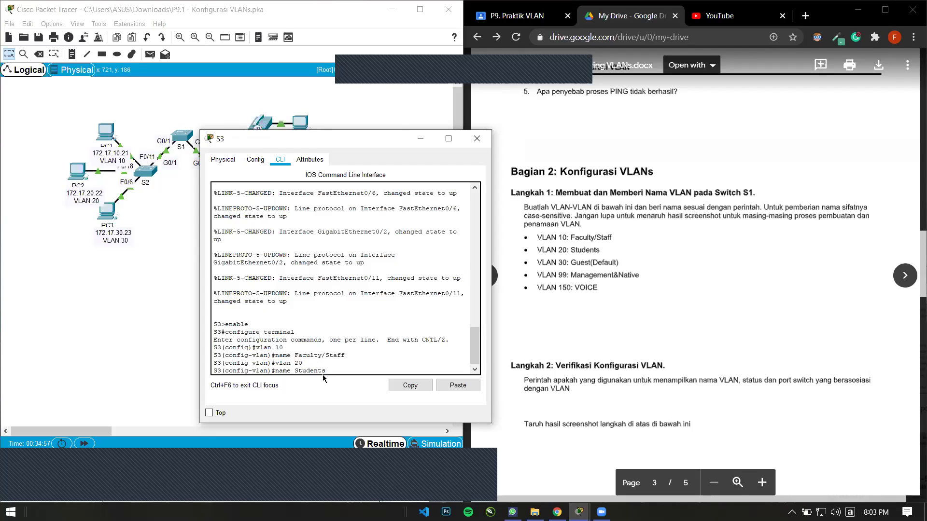
type("s")
key("Return")
- Create VLAN 30 on S3 and name it Guest(Default)
type("vlan ")
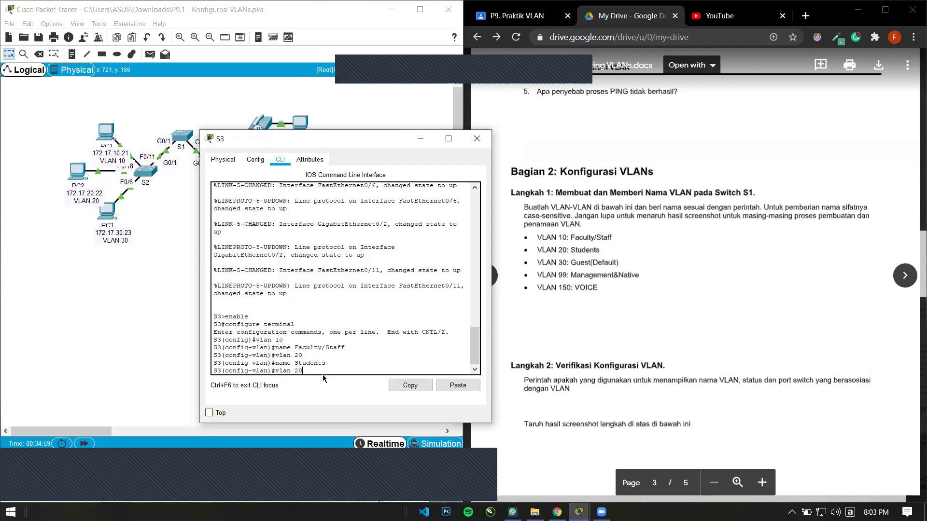
type("30")
key("Return")
type("name")
type(" Gue")
type("st(De)")
key("Left")
type("De")
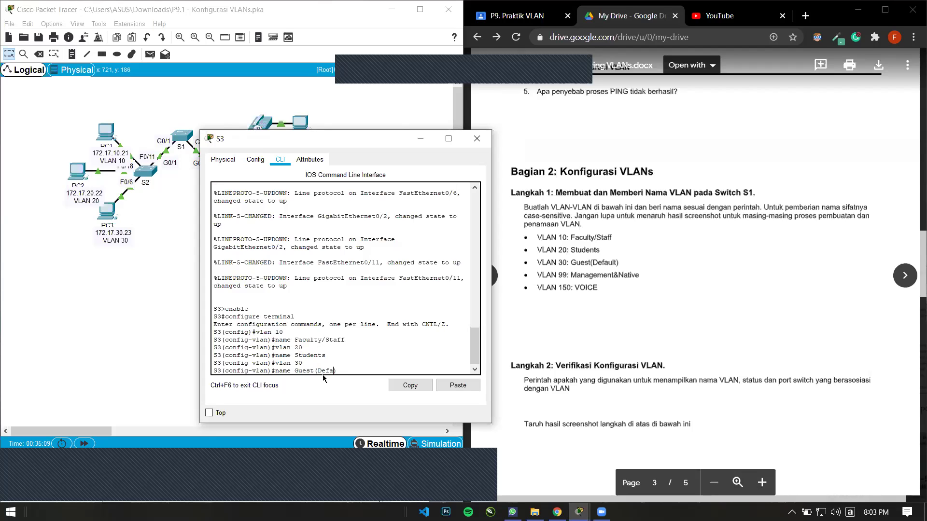
key("Return")
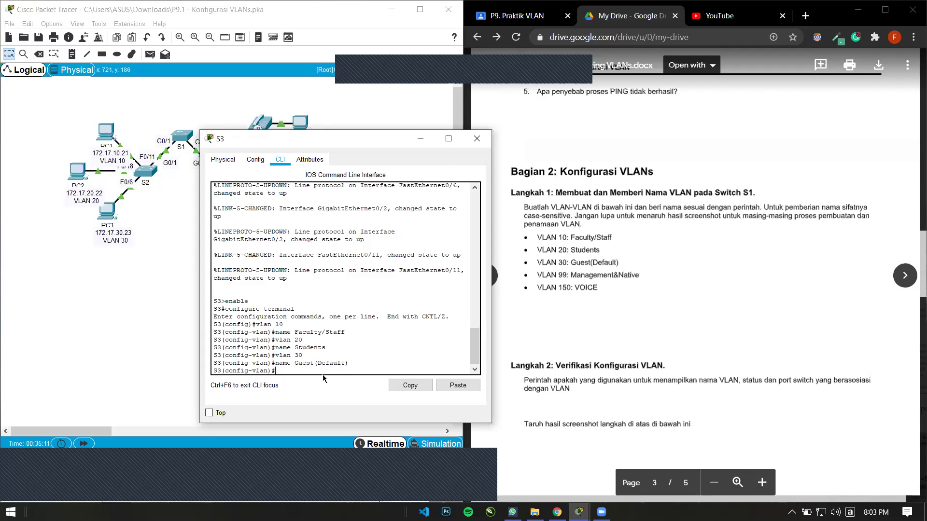
- Create VLAN 99 on S3 and name it Management&Native
key("Up")
key("Up")
key("BackSpace")
key("BackSpace")
type("99")
key("Return")
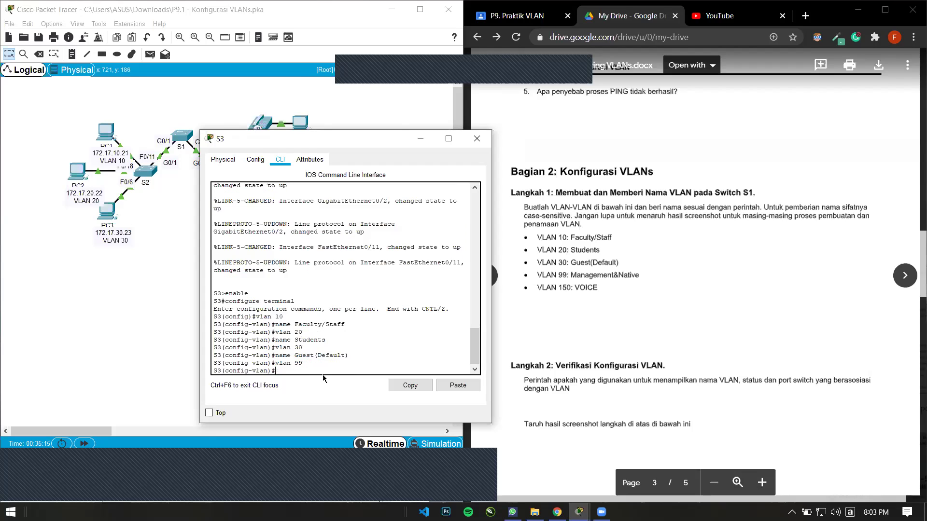
key("Up")
key("Up")
key("BackSpace")
key("BackSpace")
key("BackSpace")
key("BackSpace")
key("BackSpace")
key("BackSpace")
key("BackSpace")
key("BackSpace")
key("BackSpace")
key("BackSpace")
key("BackSpace")
key("BackSpace")
key("BackSpace")
type("Management")
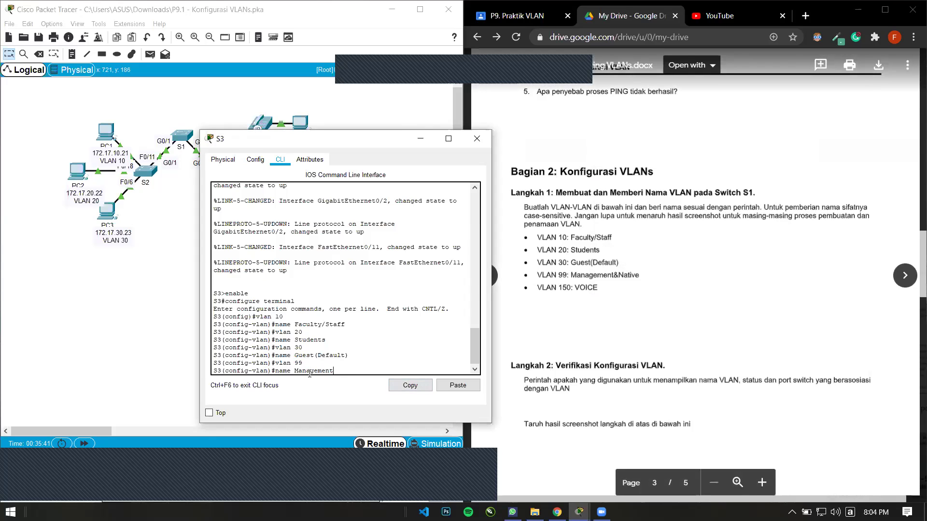
type("&Native")
key("Return")
- Create VLAN 150 on S3, name it VOICE, and leave configuration mode with end
key("Up")
key("Up")
key("BackSpace")
type("150")
key("Return")
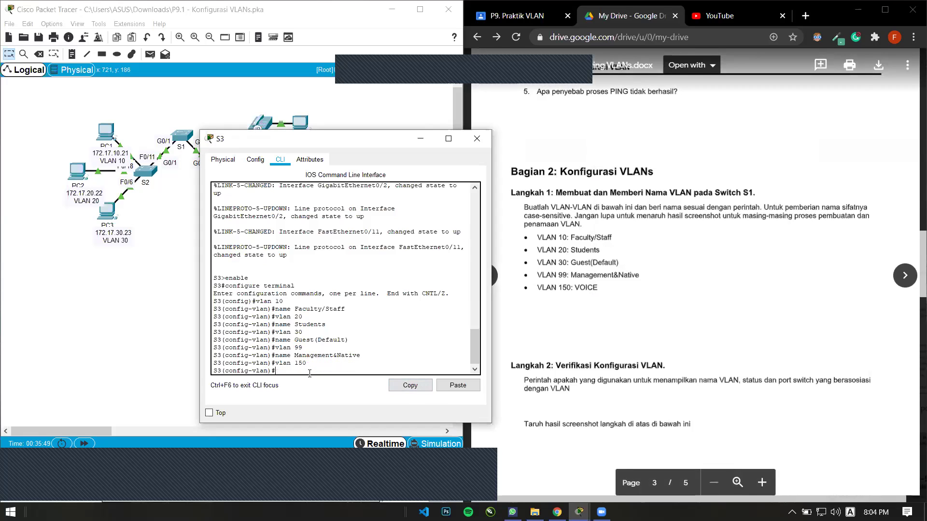
type("name VOICE")
key("Return")
type("end")
key("Return")
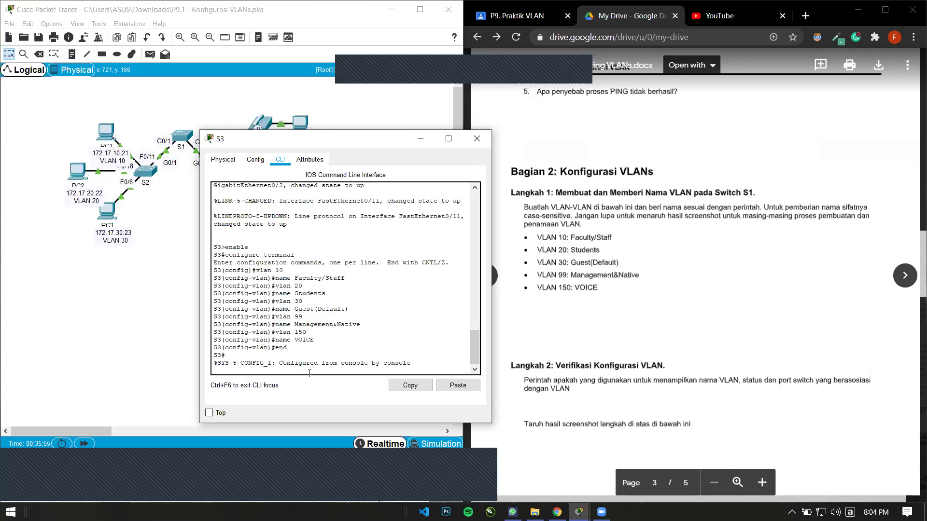
- Run show vlan brief on S3 to verify the VLAN numbers and names
type("show vlan b")
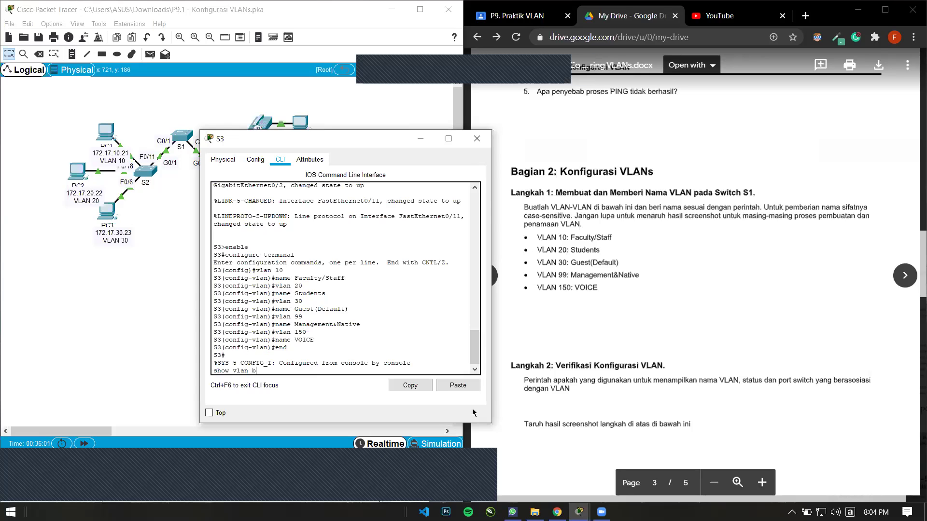
left_click(520, 67)
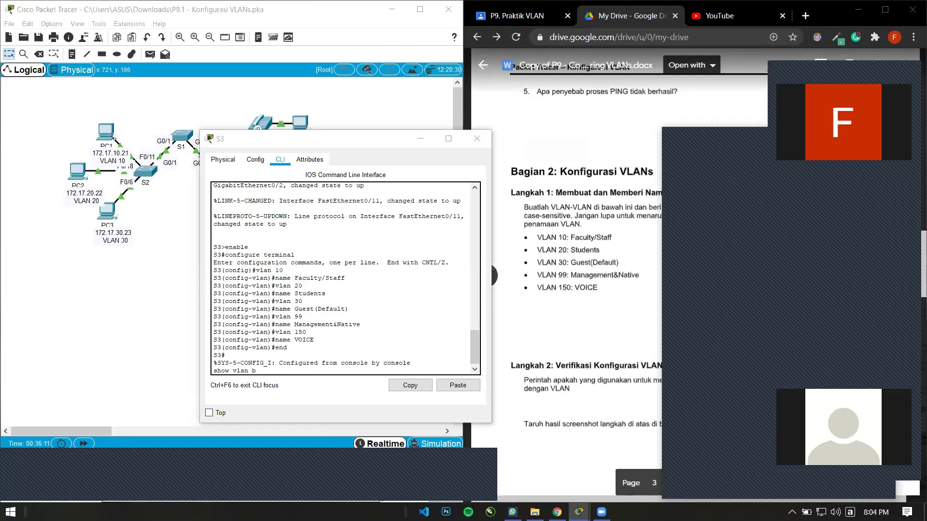
type("ief")
key("Return")
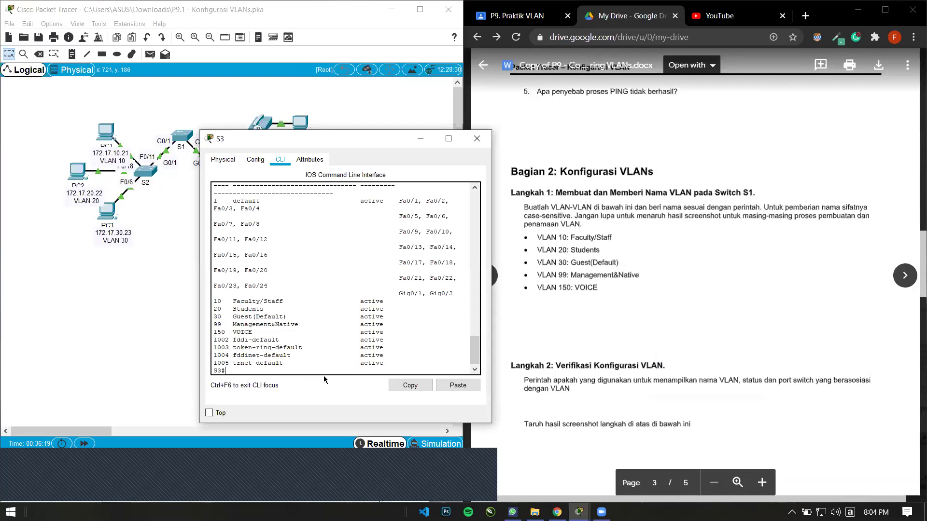
left_click_drag(374, 363, 269, 243)
- Read Langkah 3 and Langkah 4 of Bagian 2 in the worksheet and minimize S3's window
left_click(724, 421)
scroll(688, 405, "down", 3)
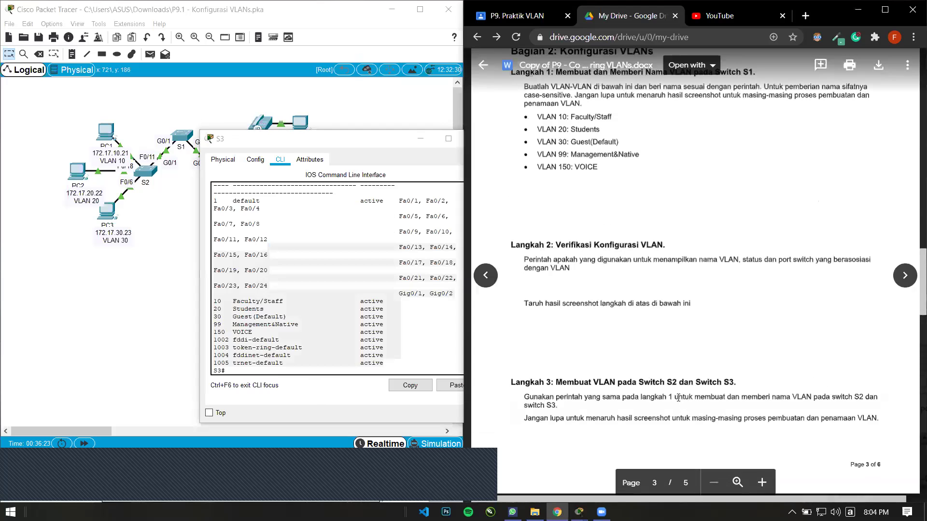
scroll(611, 344, "down", 5)
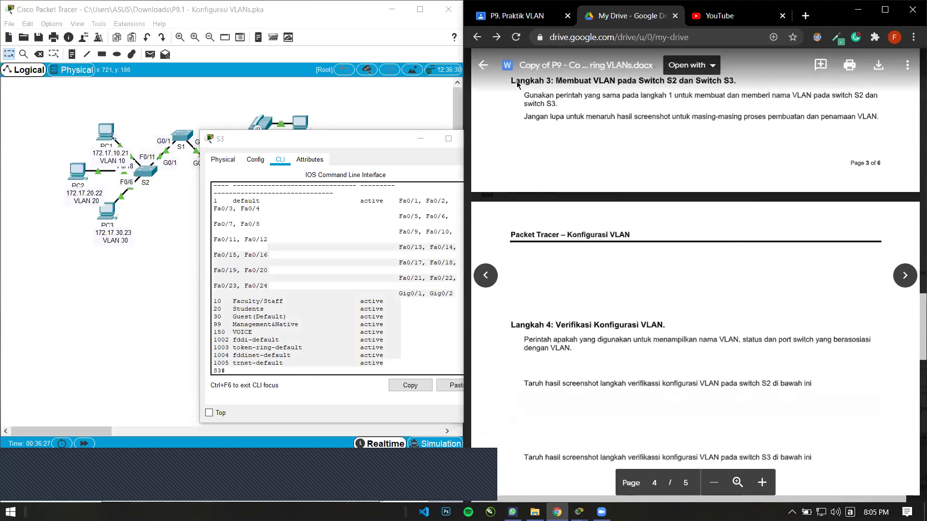
scroll(612, 279, "down", 3)
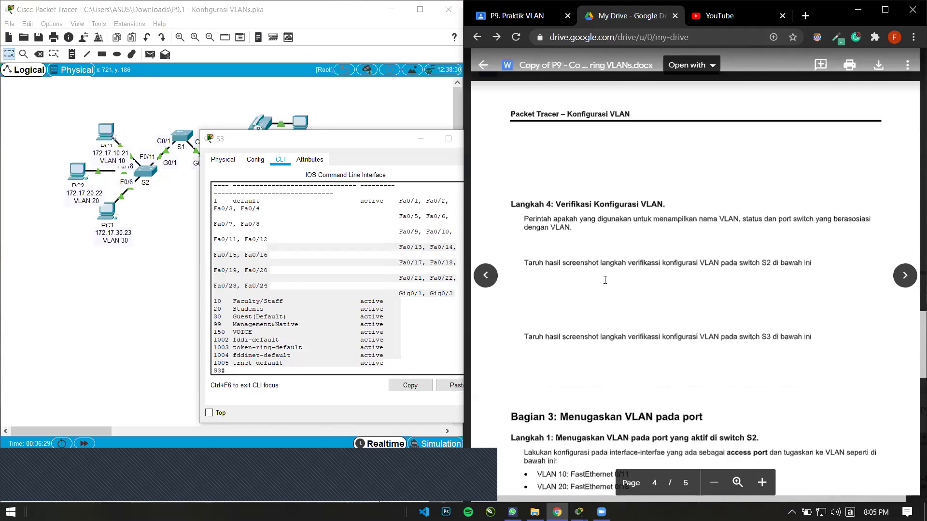
scroll(605, 281, "up", 2)
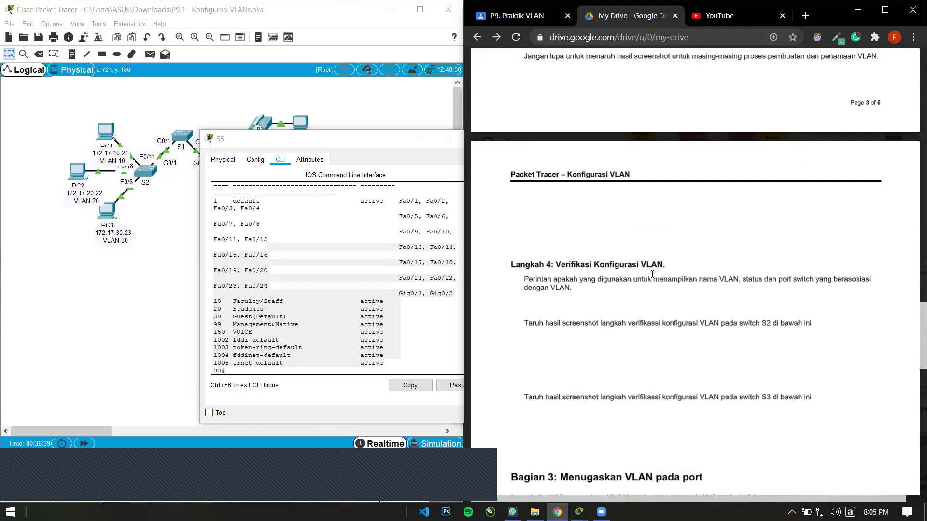
scroll(652, 274, "up", 3)
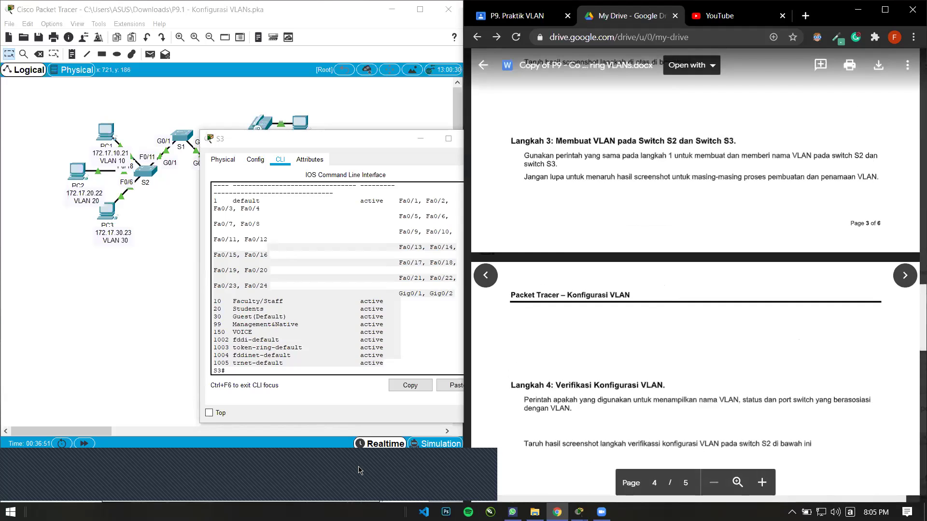
left_click(420, 139)
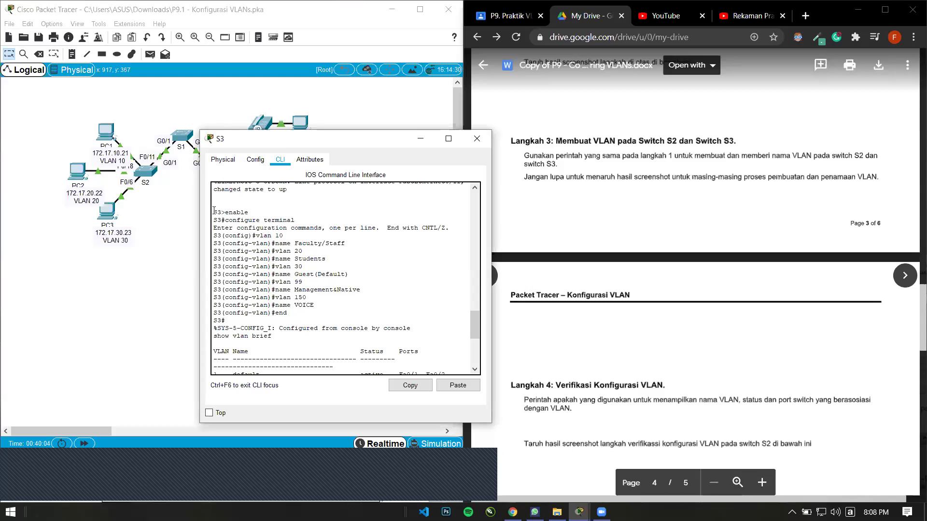
- Review S3's VLAN creation commands and the show vlan brief command with its output alongside Langkah 4 of the worksheet
left_click_drag(214, 211, 404, 328)
left_click(405, 315)
scroll(758, 346, "down", 1)
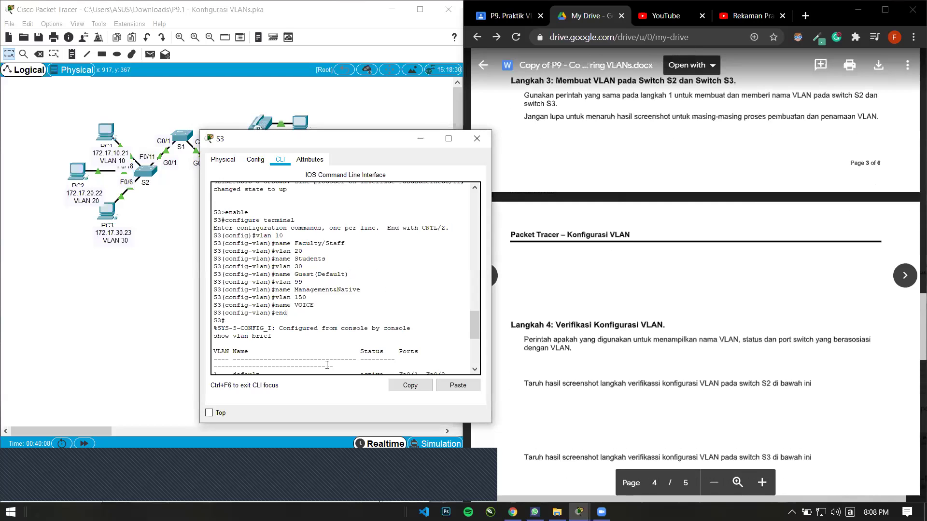
left_click_drag(278, 336, 202, 334)
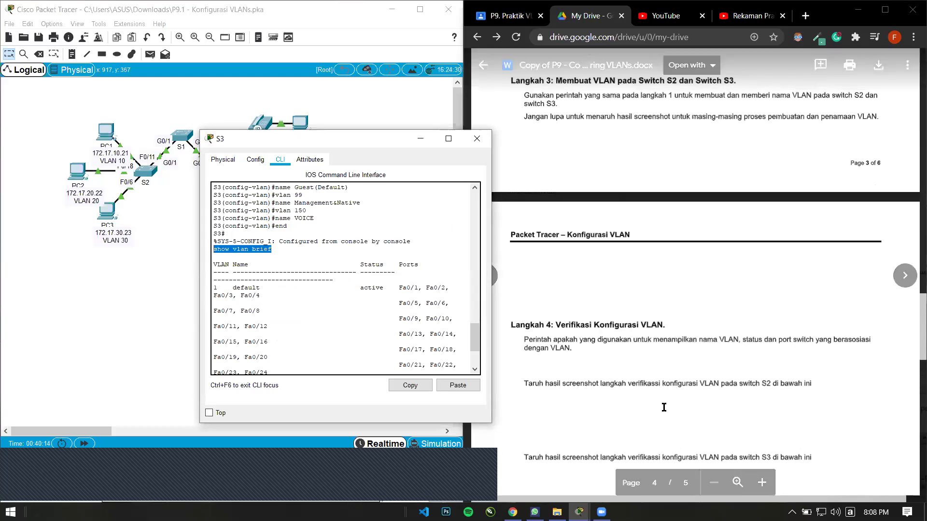
scroll(761, 381, "down", 1)
scroll(760, 381, "down", 2)
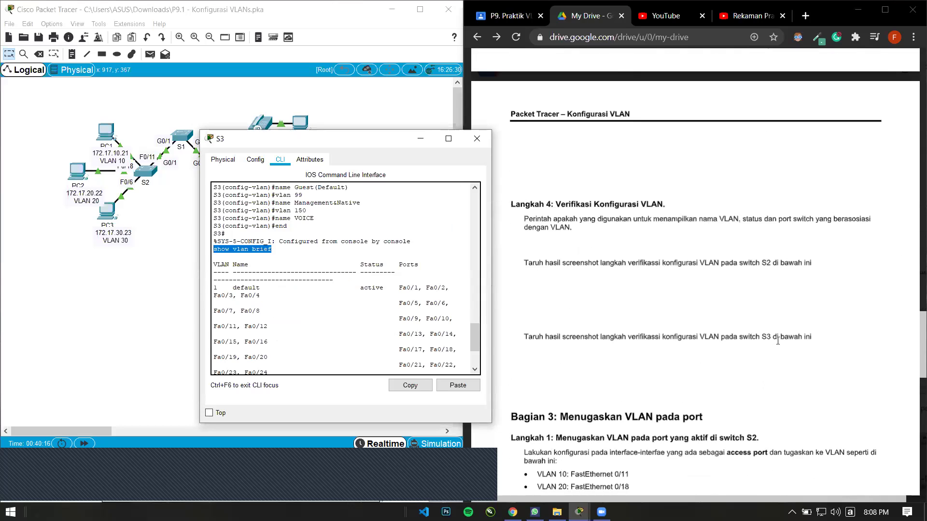
left_click(407, 342)
scroll(311, 313, "down", 2)
scroll(311, 314, "up", 2)
left_click_drag(275, 251, 190, 252)
left_click(290, 251)
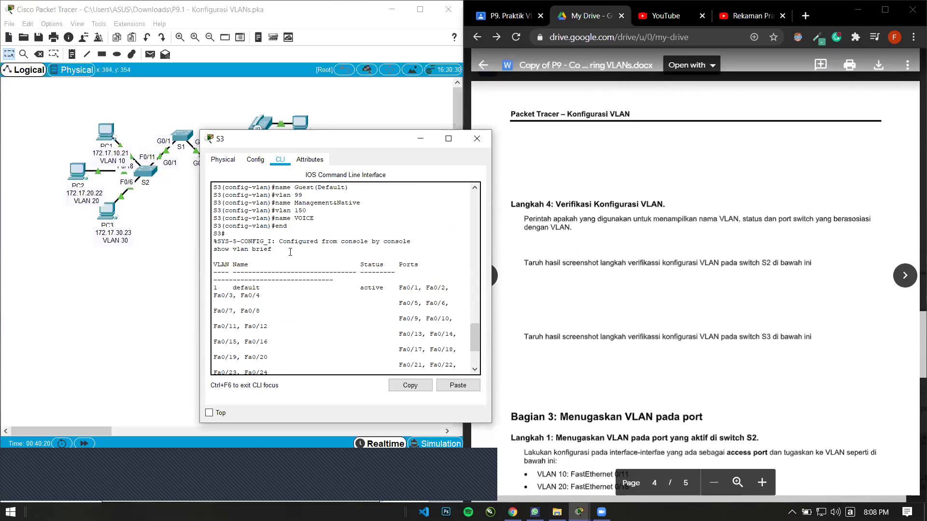
scroll(290, 252, "down", 1)
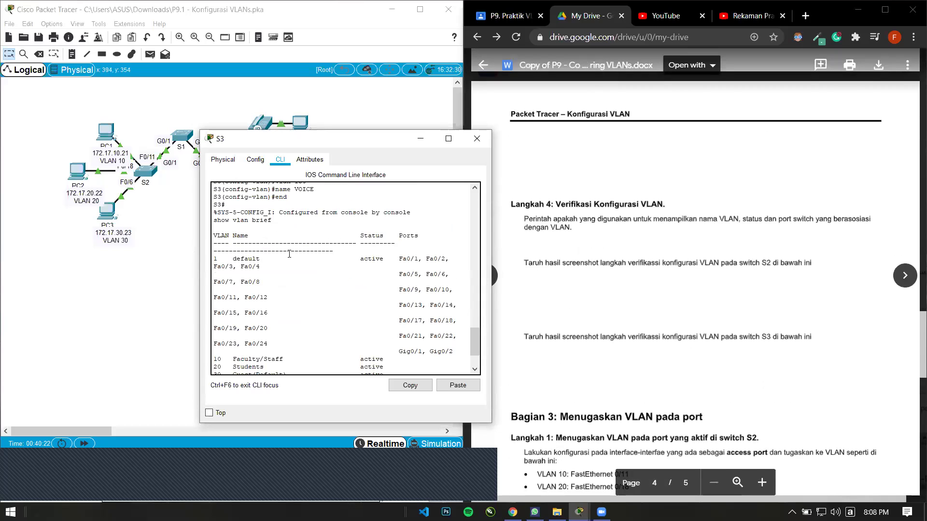
scroll(386, 261, "down", 1)
- Compare the screenshot instructions of Langkah 3 and 4 in the worksheet with the VLAN creation commands in S3's command line
double_click(769, 263)
scroll(724, 275, "up", 4)
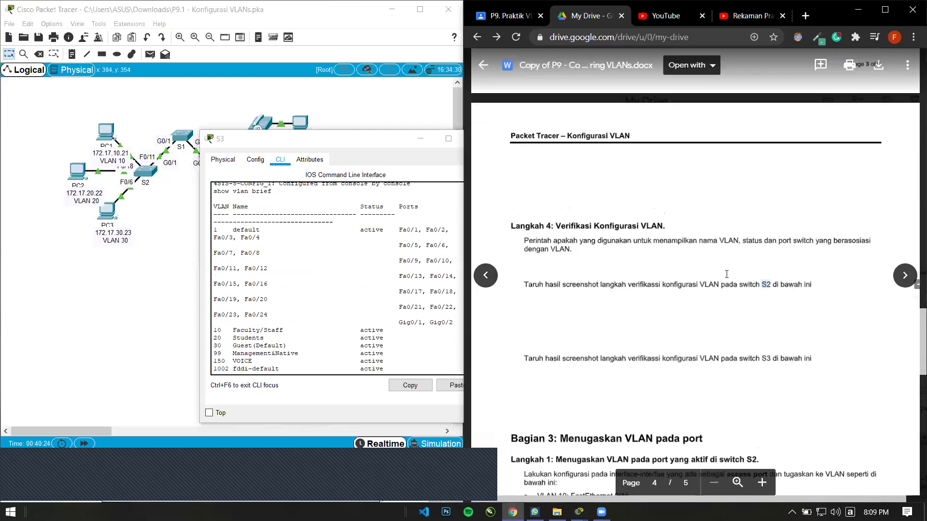
scroll(724, 276, "up", 1)
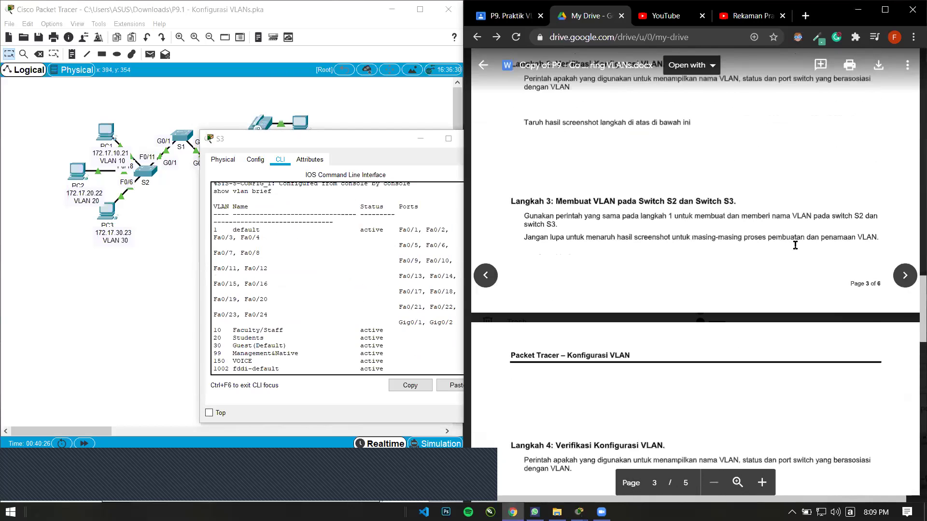
left_click_drag(525, 237, 878, 237)
scroll(304, 317, "up", 6)
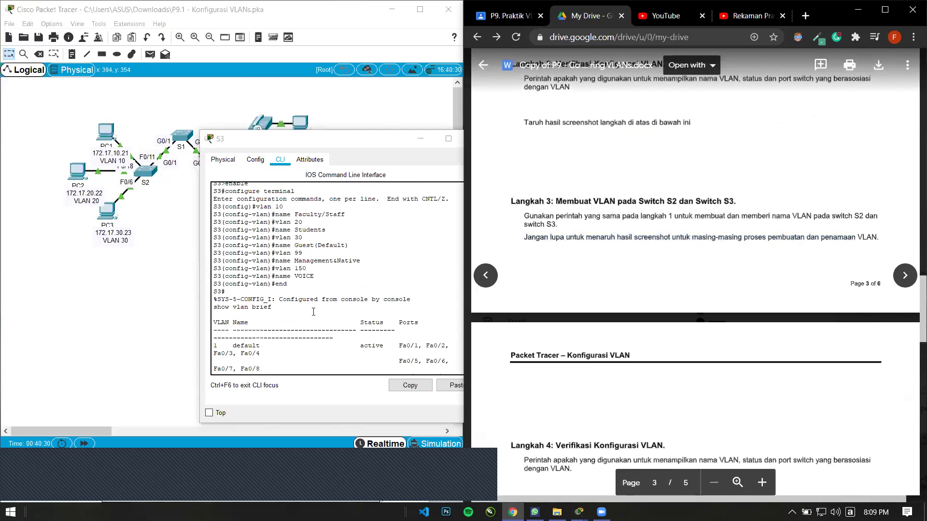
left_click_drag(300, 319, 403, 328)
left_click(212, 213)
left_click(404, 328)
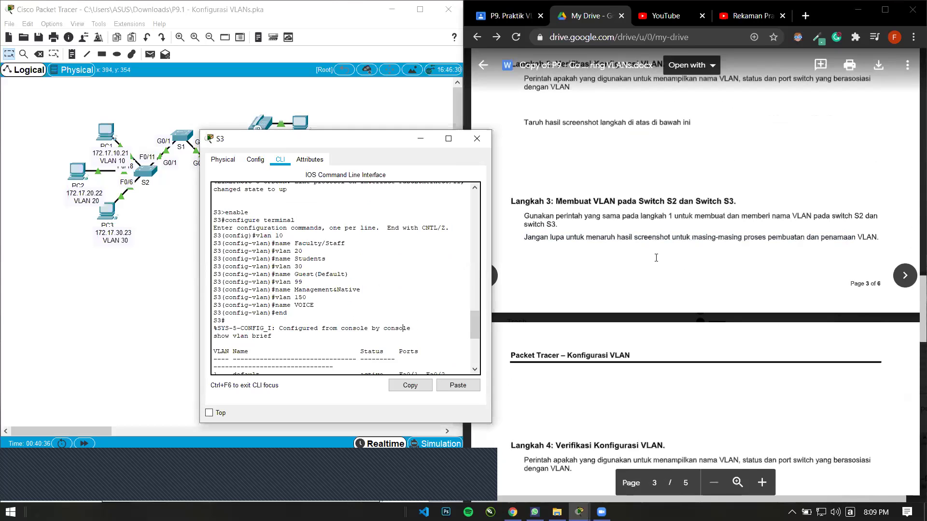
scroll(655, 258, "down", 6)
scroll(651, 259, "up", 3)
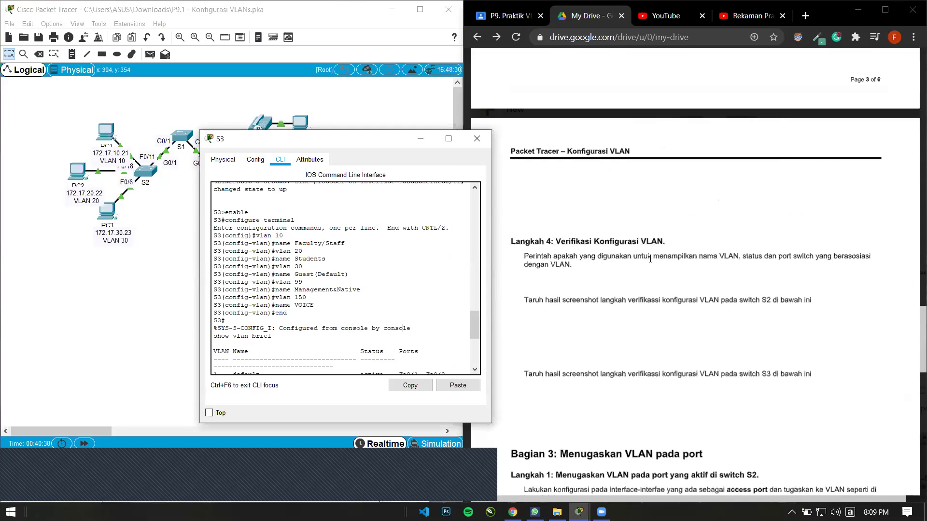
- Minimize S3's window, review the VLAN commands and show vlan brief output in S2's command line, and minimize S2's window
left_click(420, 139)
left_click(145, 174)
scroll(388, 274, "up", 3)
scroll(389, 276, "down", 3)
scroll(391, 278, "up", 3)
scroll(391, 277, "up", 6)
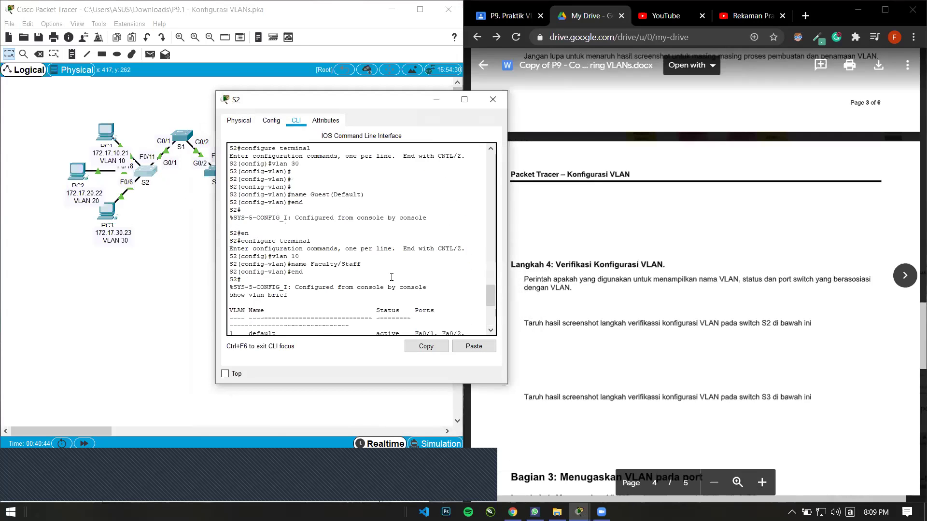
scroll(394, 270, "down", 10)
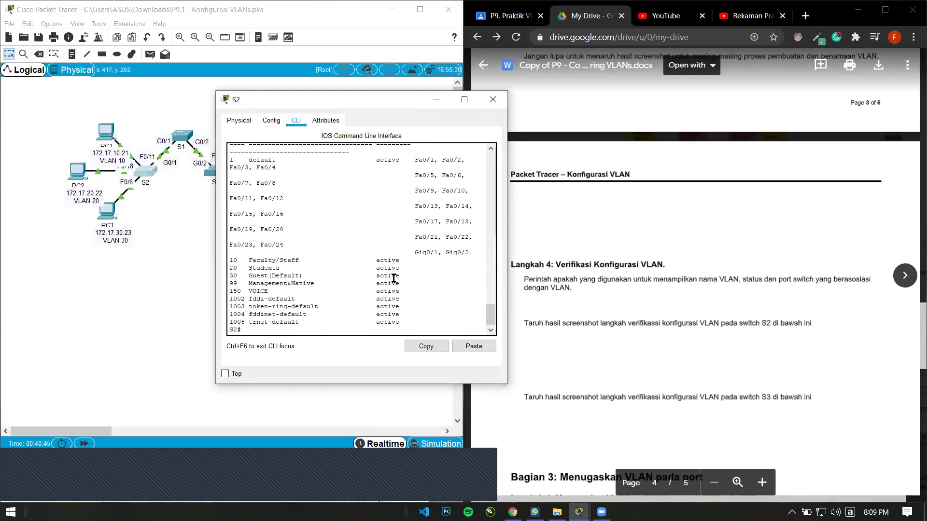
left_click(436, 100)
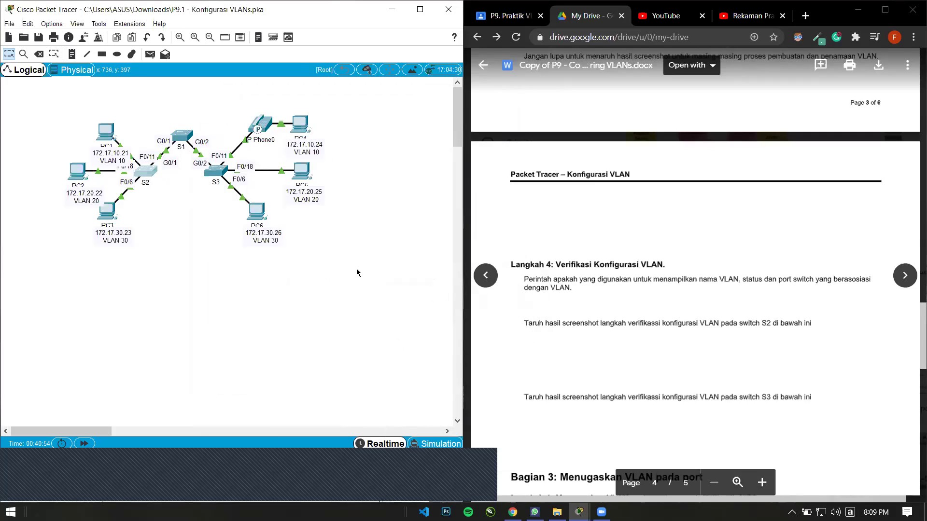
- Read Langkah 1 of Bagian 3 in the worksheet about assigning VLANs to the active ports of S2
scroll(784, 291, "down", 3)
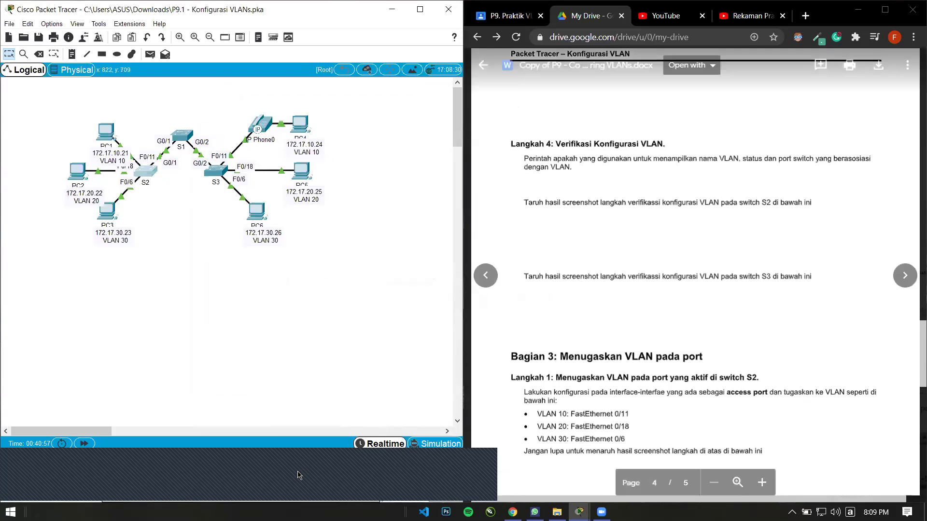
scroll(623, 250, "down", 4)
scroll(682, 333, "up", 2)
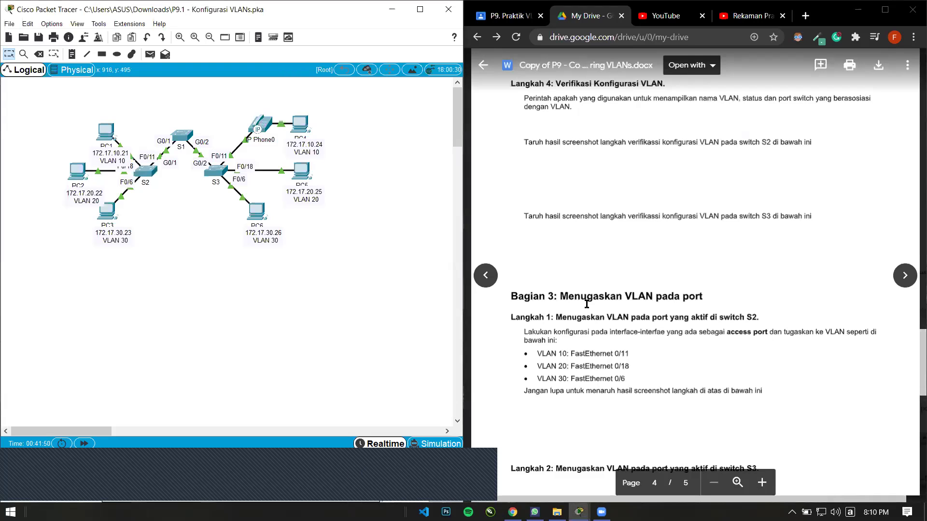
- Review the Bagian 3 instructions for configuring S2's interfaces as access ports and their VLAN 10, 20 and 30 assignments
left_click_drag(524, 296, 708, 296)
left_click(721, 297)
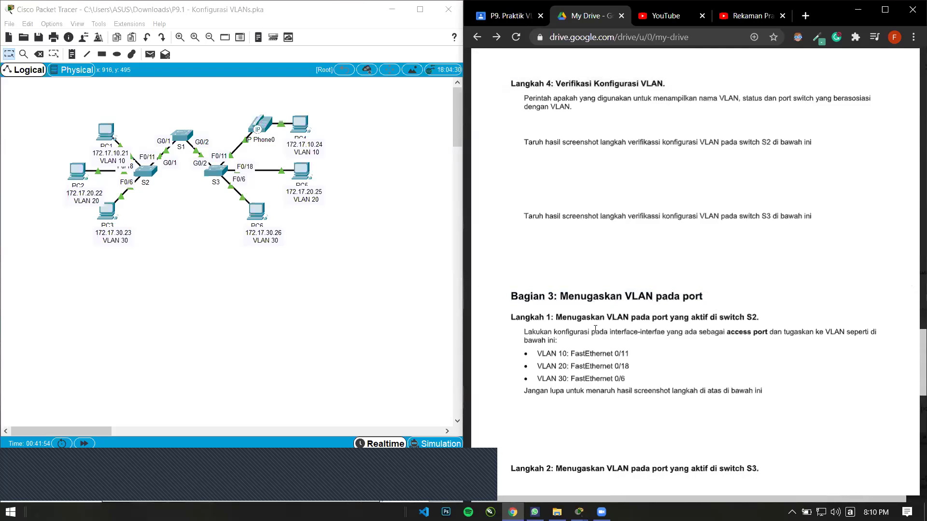
scroll(628, 280, "down", 1)
left_click_drag(556, 259, 778, 260)
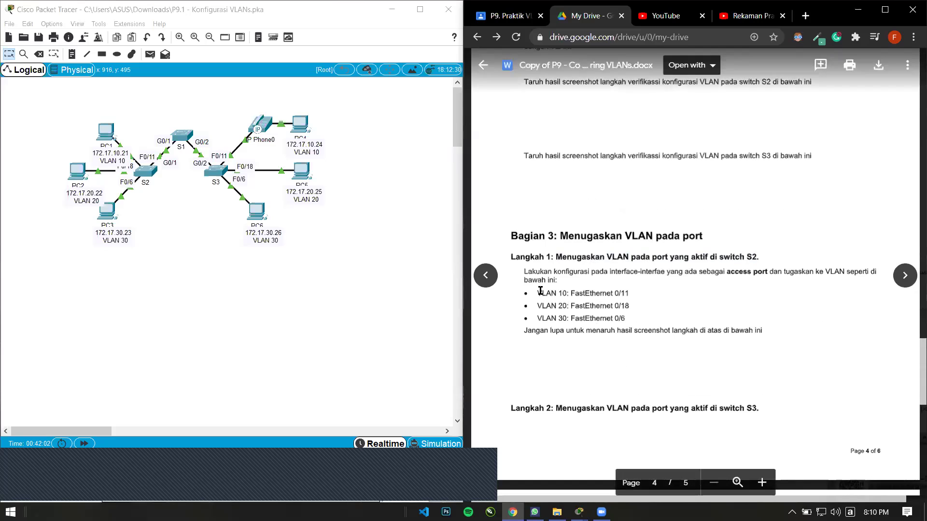
left_click_drag(525, 272, 664, 273)
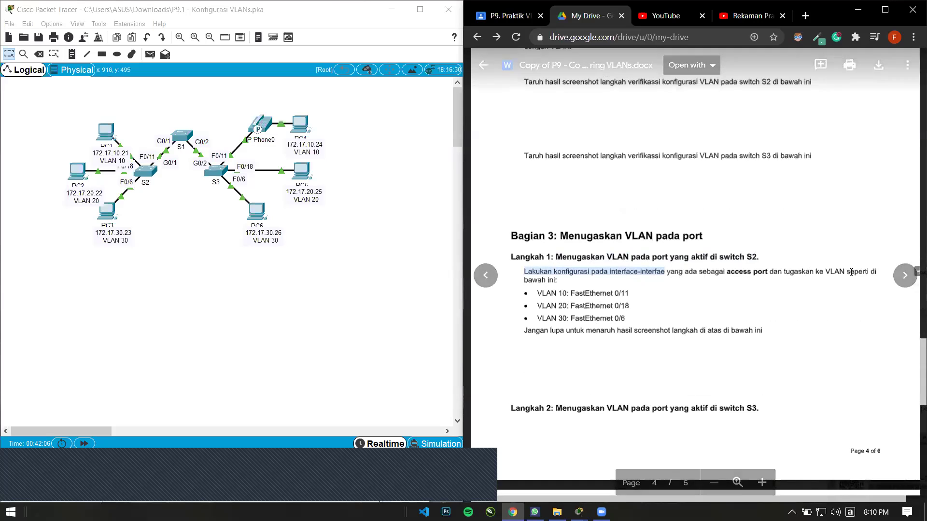
left_click_drag(525, 281, 563, 279)
left_click(550, 280)
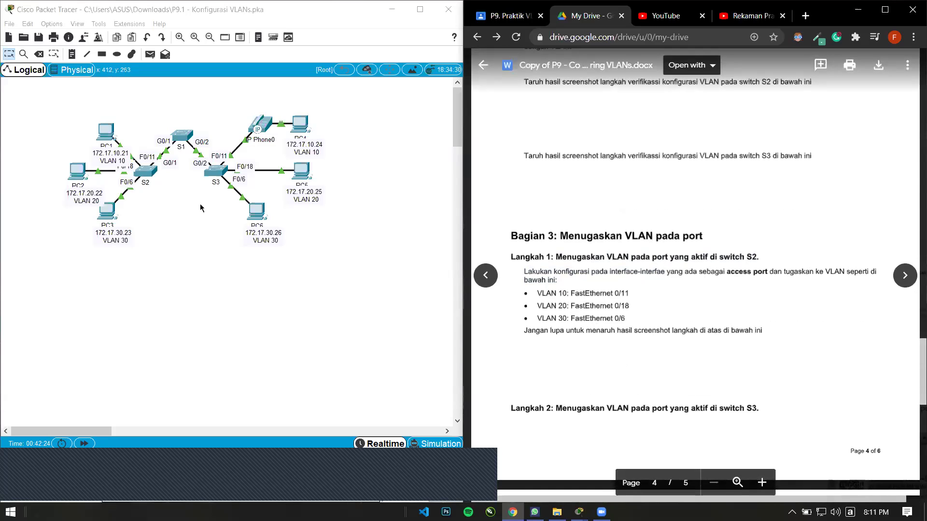
- Open switch S2's command line and enter global configuration mode with enable and configure terminal
left_click(358, 469)
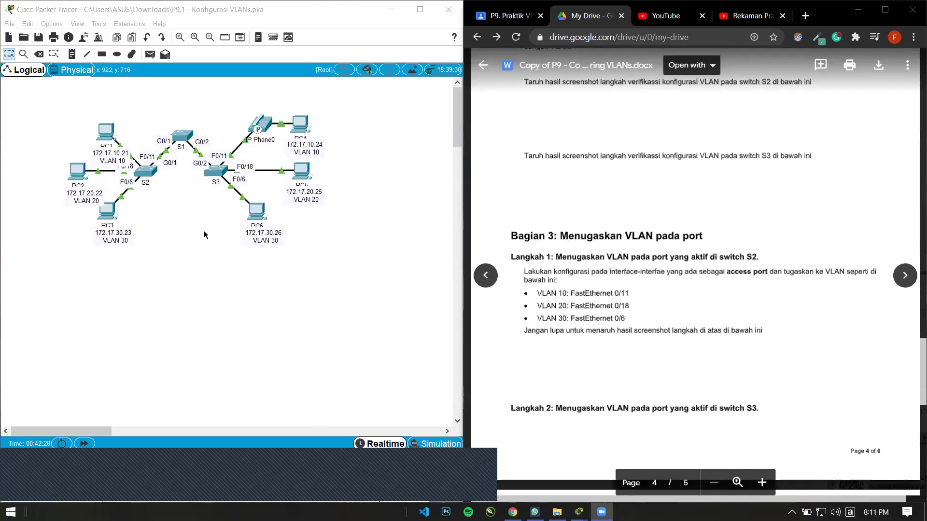
left_click(153, 175)
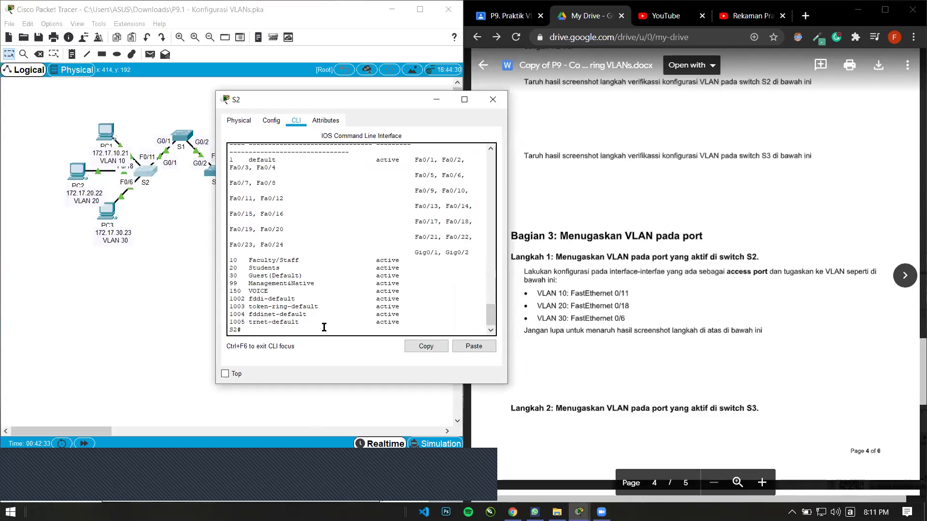
key("Return")
key("Return")
type("enable")
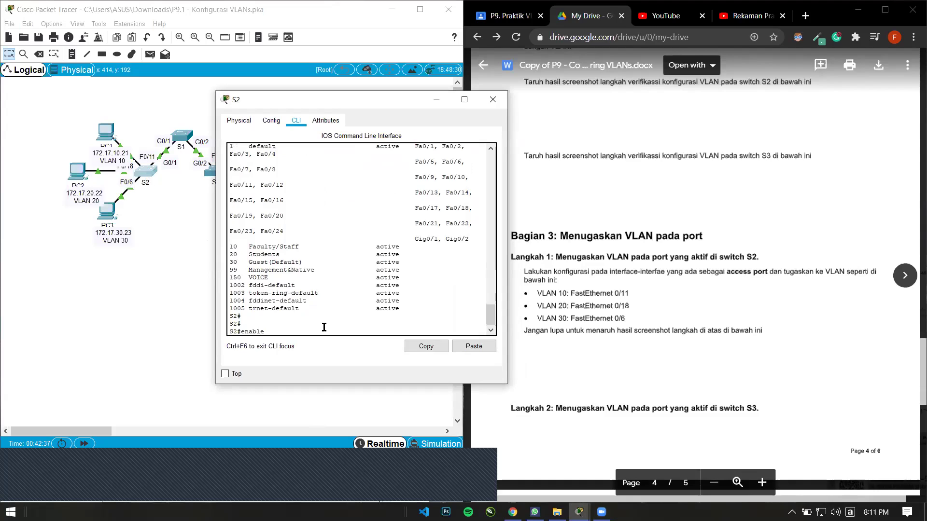
key("Return")
type("con")
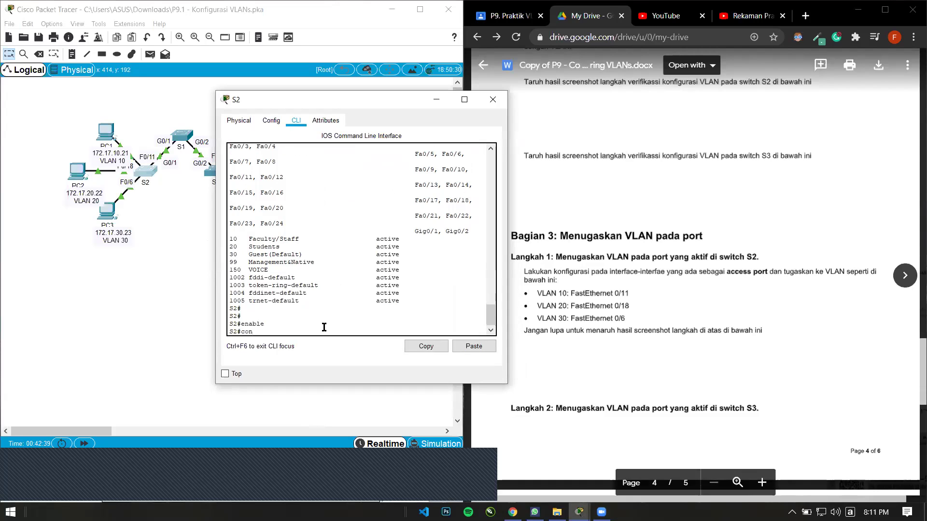
type("figuretterminal")
key("Return")
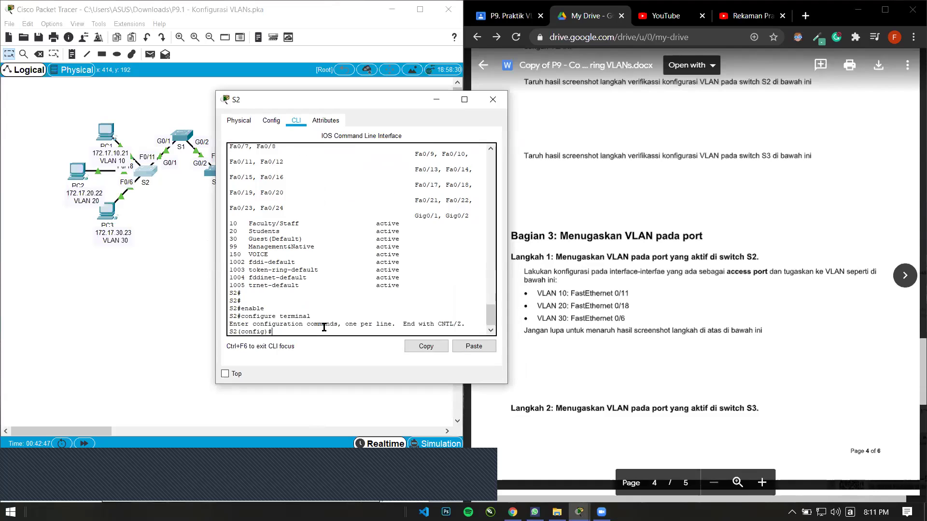
- Assign S2's interface f0/11 to VLAN 10 with the switchport access vlan 10 command
type("interface f0/")
type("11")
key("Return")
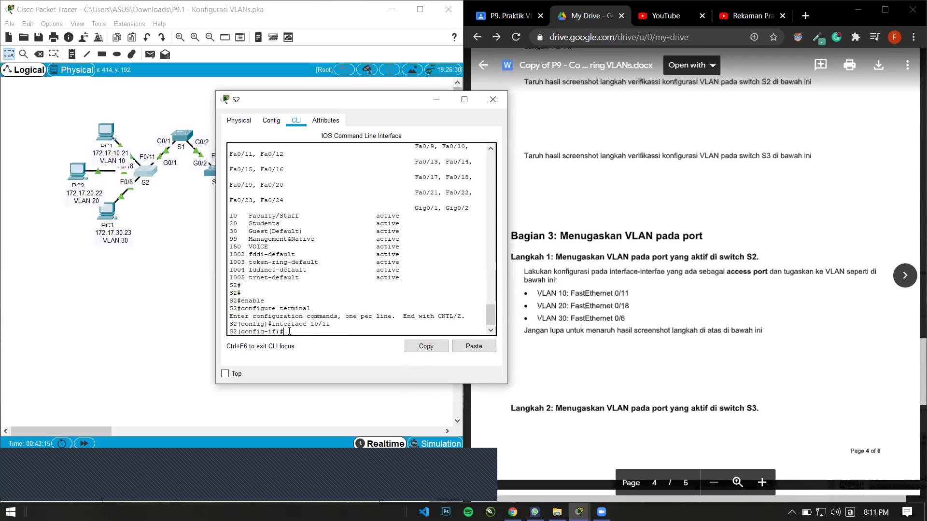
type("switchport access vlan 10")
double_click(333, 332)
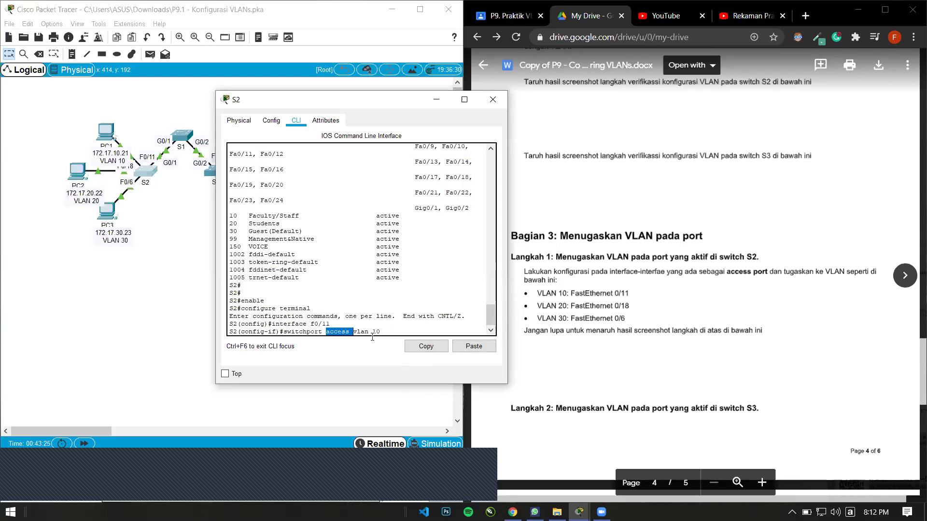
left_click(372, 338)
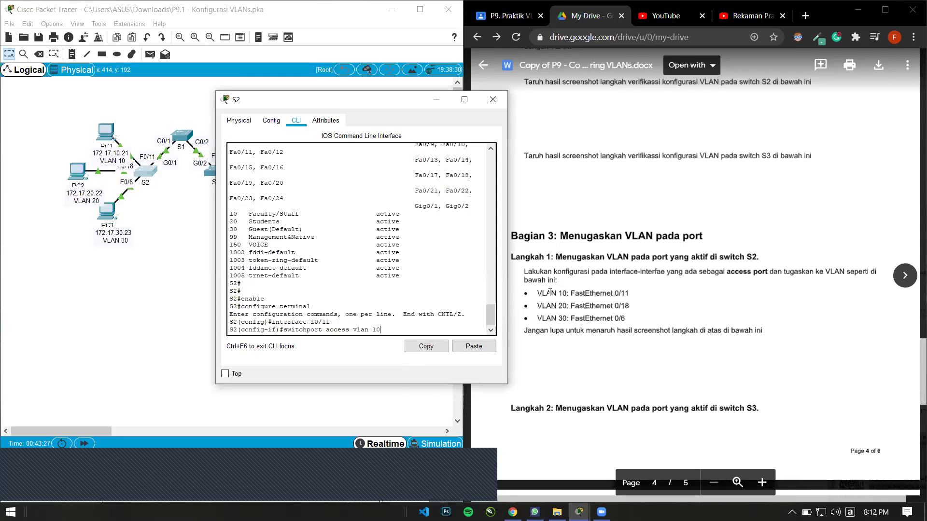
left_click_drag(381, 332, 316, 327)
left_click(337, 322)
key("Return")
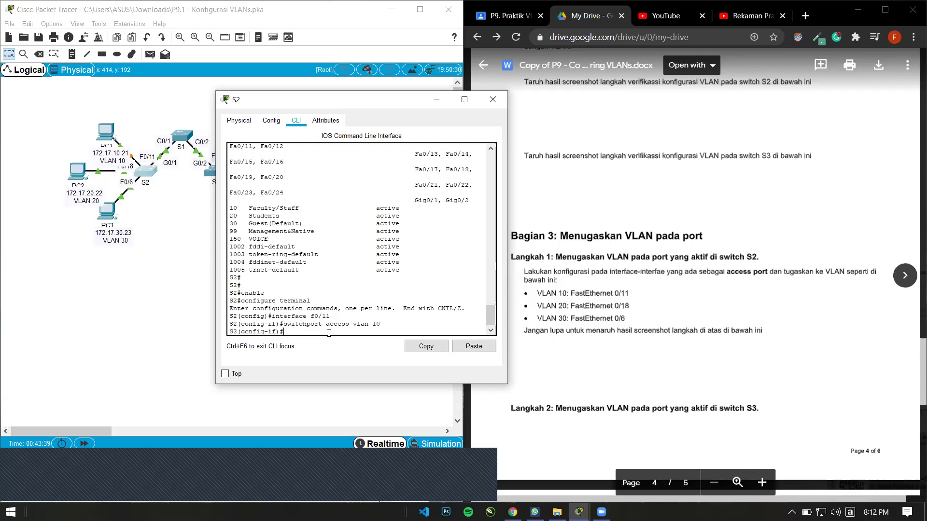
- Enter interface f0/18 on S2 and assign it to VLAN 20 with switchport access vlan 20
type("interface")
key("BackSpace")
key("BackSpace")
key("BackSpace")
key("BackSpace")
key("BackSpace")
key("BackSpace")
key("BackSpace")
type("f0/18")
key("Return")
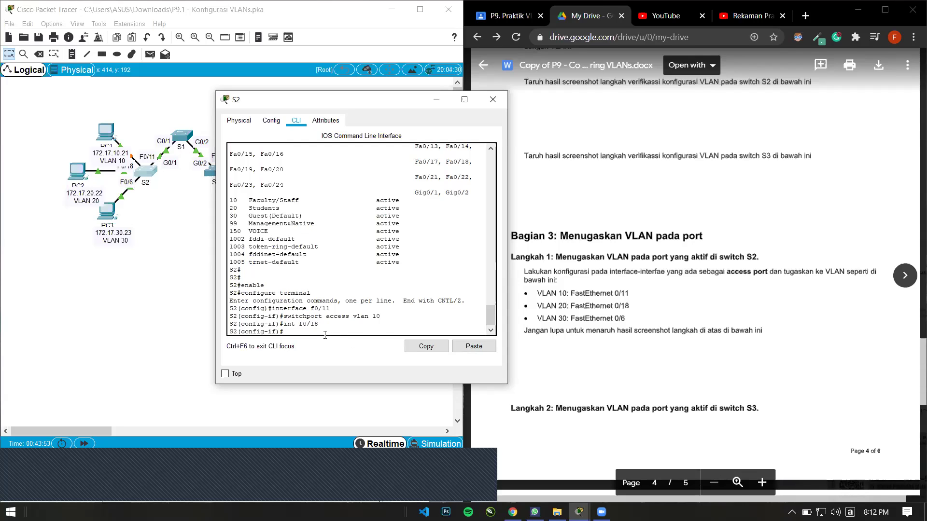
type("switchport access vlan 10")
key("BackSpace")
key("BackSpace")
type("20")
key("Return")
- Assign S2's interface f0/6 to VLAN 30 with switchport access vlan 30, and leave configuration mode with end
key("Up")
key("Up")
key("BackSpace")
key("BackSpace")
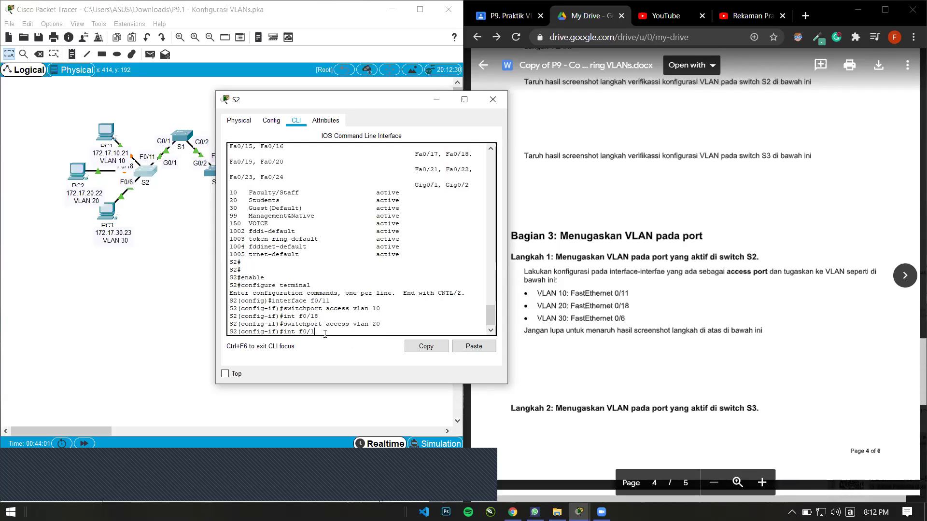
type("6")
key("BackSpace")
type("186")
key("Return")
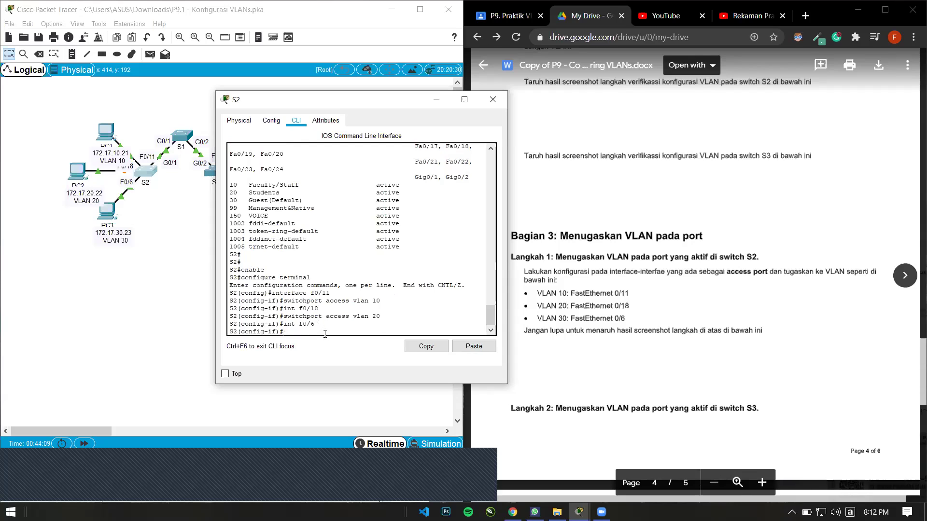
key("Up")
key("Up")
key("BackSpace")
key("BackSpace")
type("30")
key("Return")
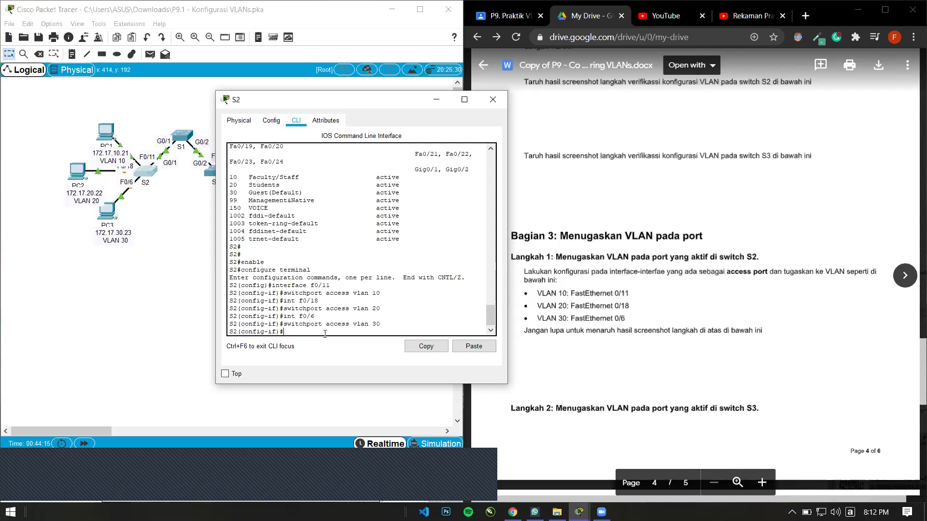
type("end")
key("Return")
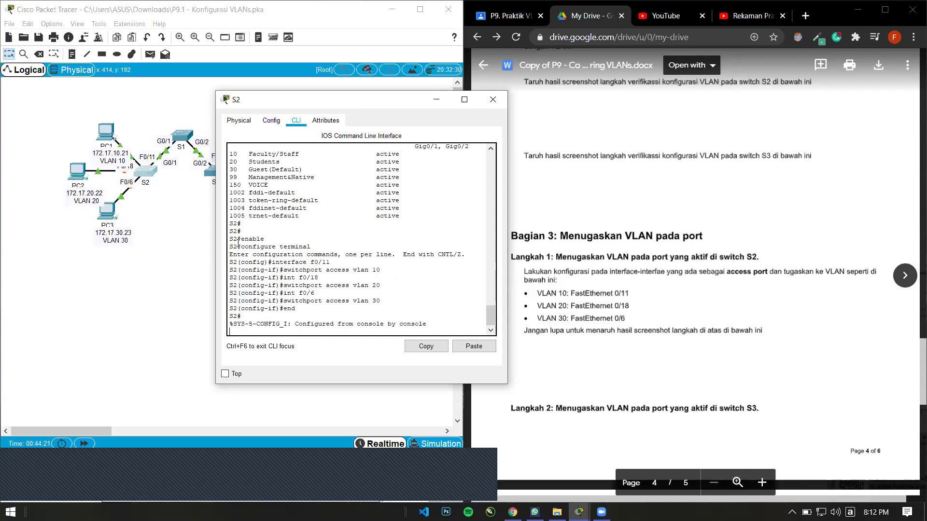
- Review the whole port assignment command block from enable to end in S2's command line and reposition the S2 window
left_click_drag(230, 239, 371, 333)
left_click(395, 327)
left_click(598, 354)
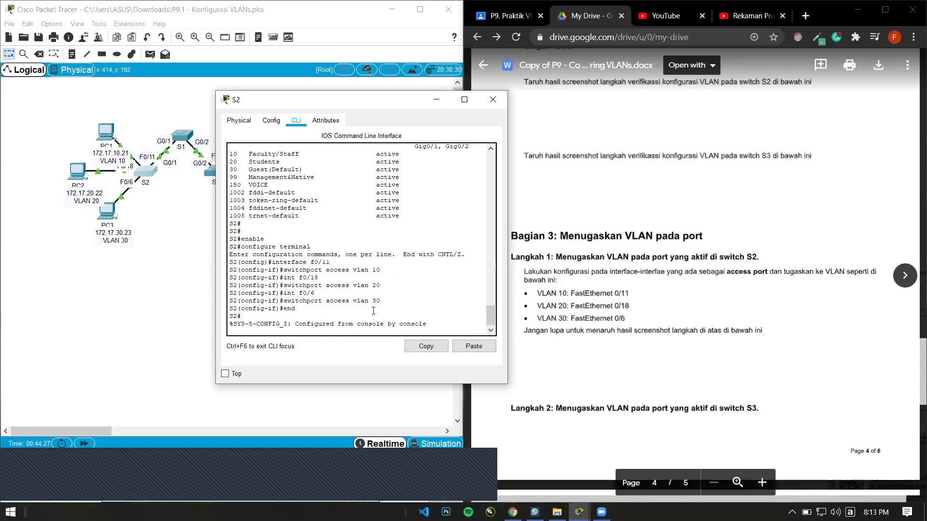
scroll(369, 292, "up", 1)
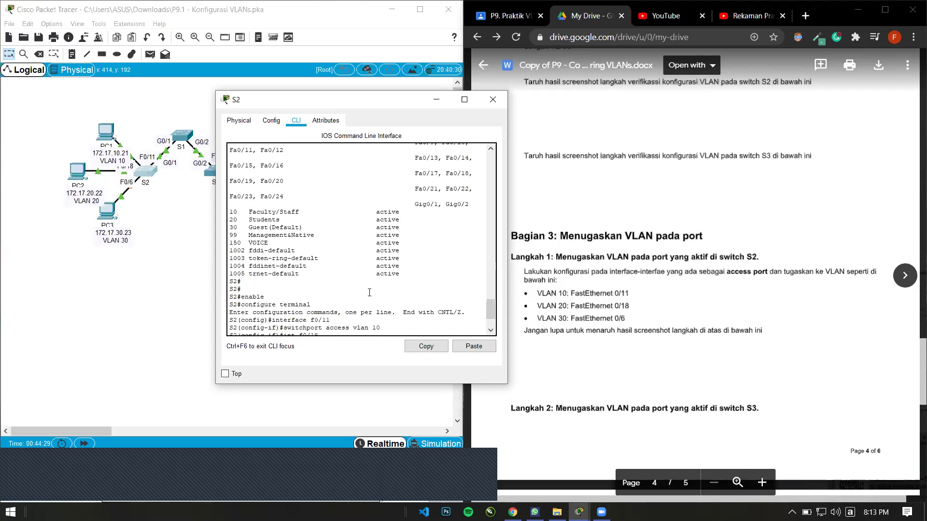
key("Return")
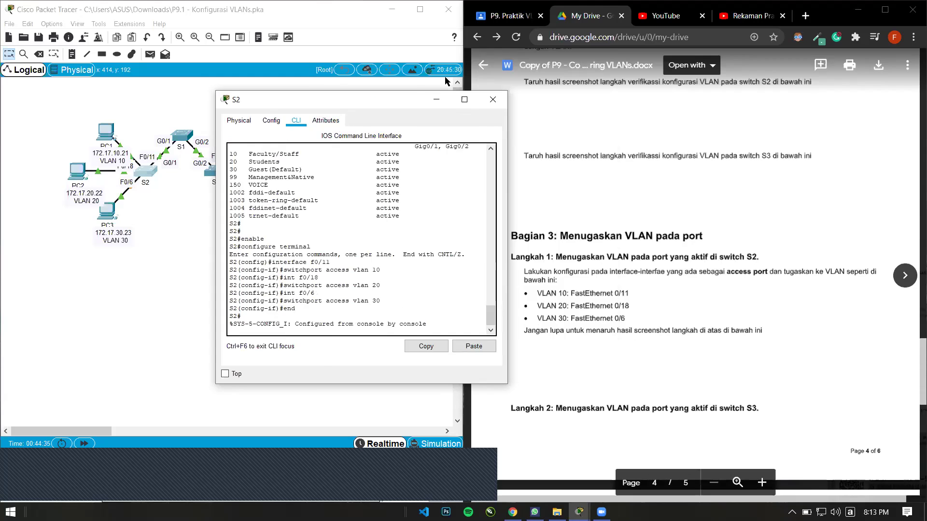
left_click_drag(374, 100, 478, 71)
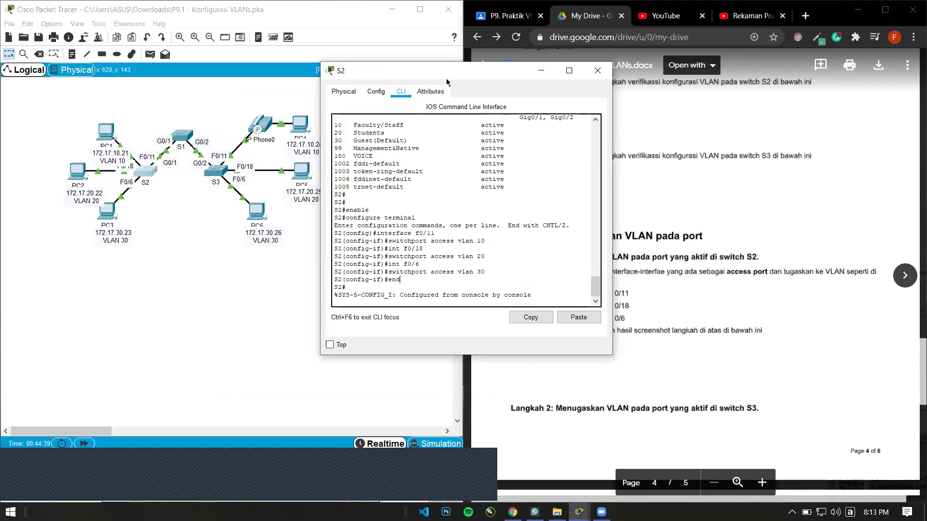
left_click_drag(433, 80, 341, 98)
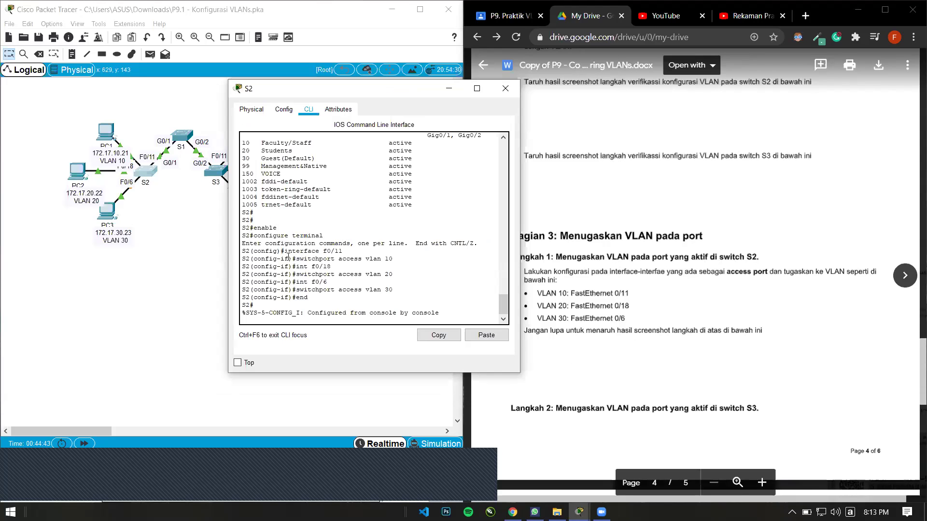
- Examine the configure terminal, interface f0/11 and switchport access vlan 10 commands in S2's command line
left_click_drag(253, 236, 329, 236)
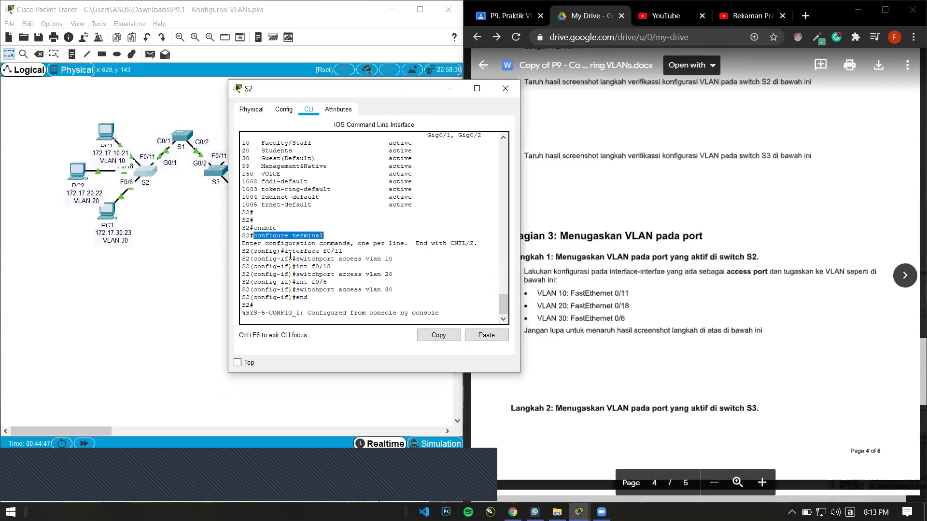
left_click(358, 251)
left_click_drag(343, 252, 284, 249)
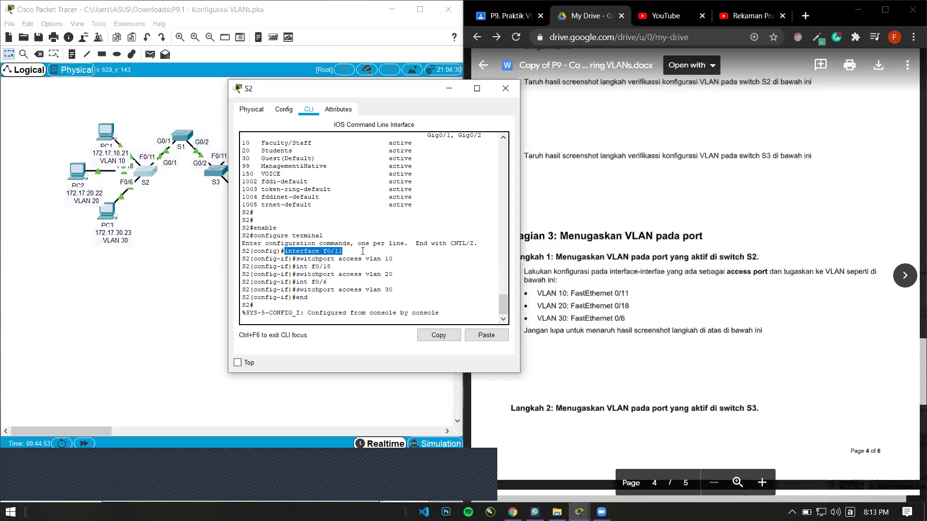
left_click(362, 251)
left_click_drag(344, 251, 416, 261)
left_click(415, 261)
left_click_drag(344, 251, 285, 251)
left_click_drag(265, 243, 388, 266)
left_click(343, 251)
left_click(407, 259)
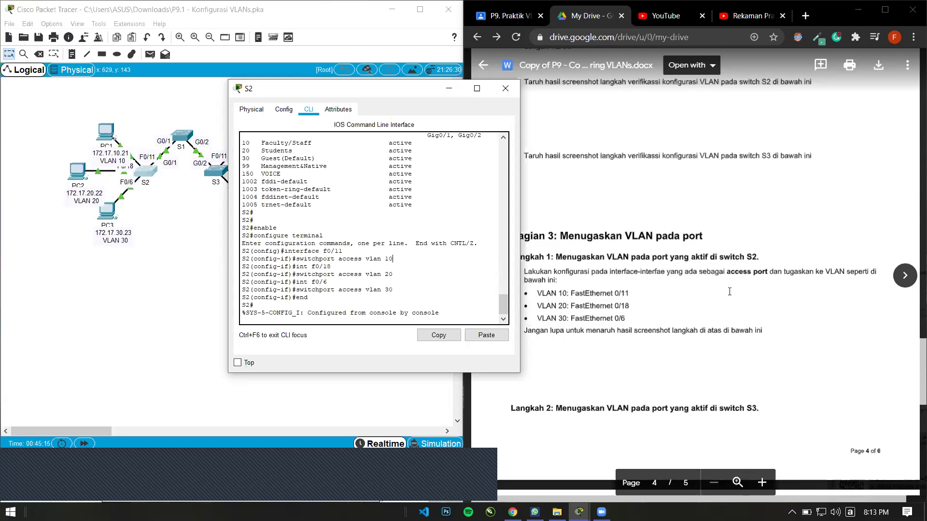
- Read Langkah 2 of the worksheet about assigning VLANs to the active ports of S3
scroll(738, 292, "down", 6)
scroll(331, 310, "up", 2)
scroll(334, 284, "down", 2)
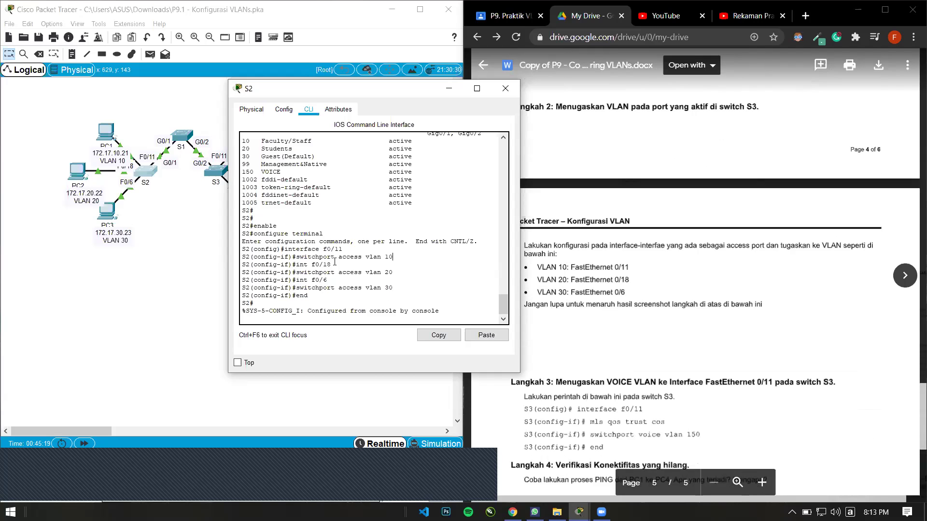
- Review the interface f0/11, f0/18 and f0/6 commands and their VLAN assignments in switch S2's CLI
left_click_drag(244, 225, 426, 300)
left_click(426, 301)
left_click(709, 293)
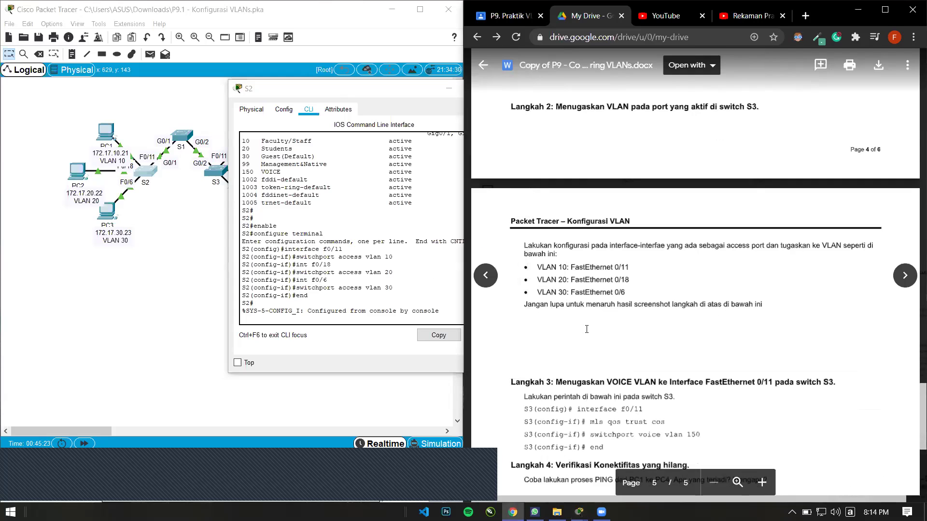
left_click(366, 96)
left_click_drag(366, 97, 320, 93)
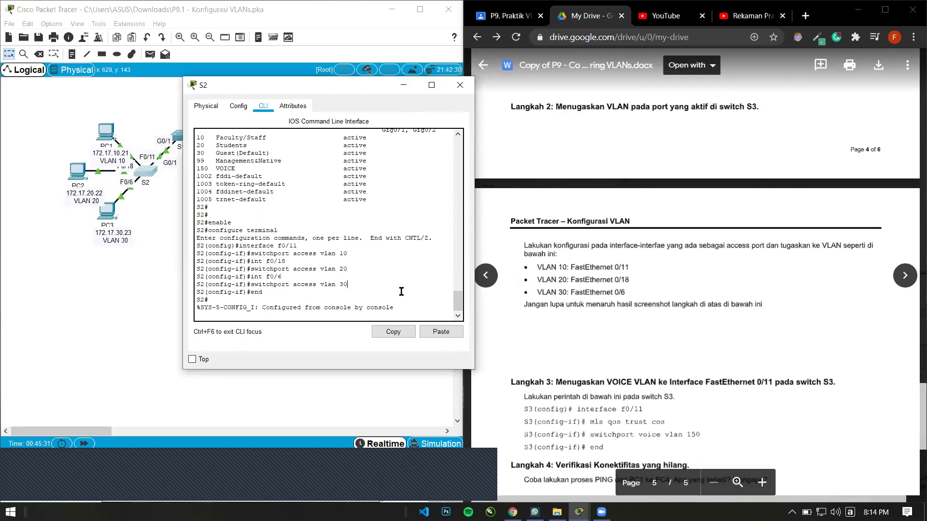
triple_click(257, 247)
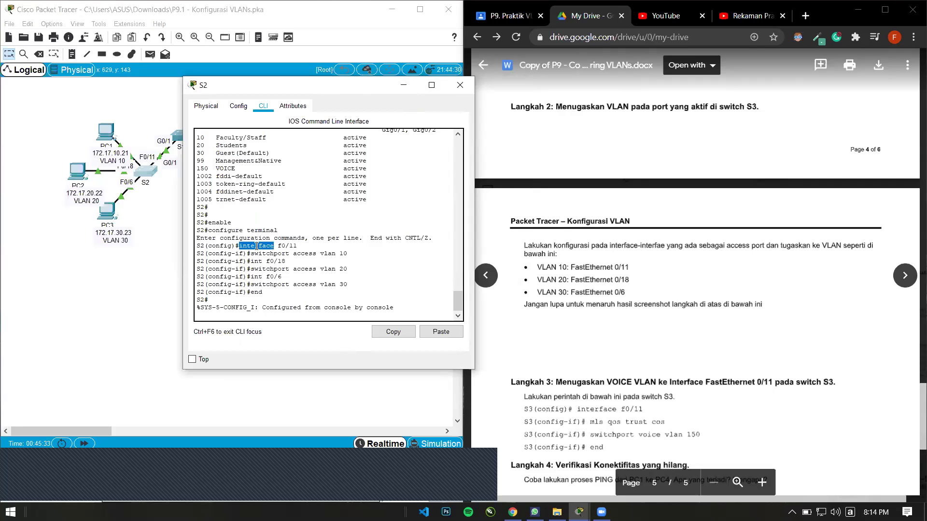
double_click(257, 277)
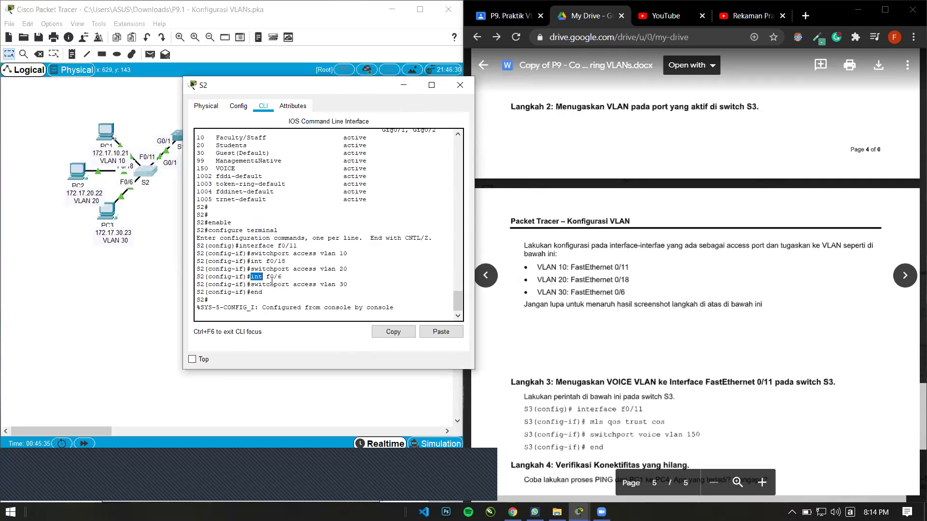
left_click(336, 274)
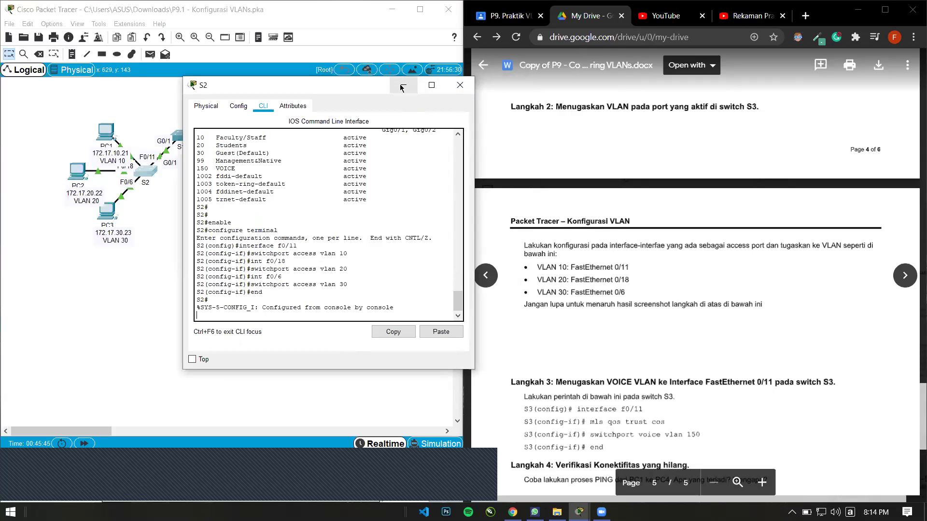
scroll(394, 229, "up", 1)
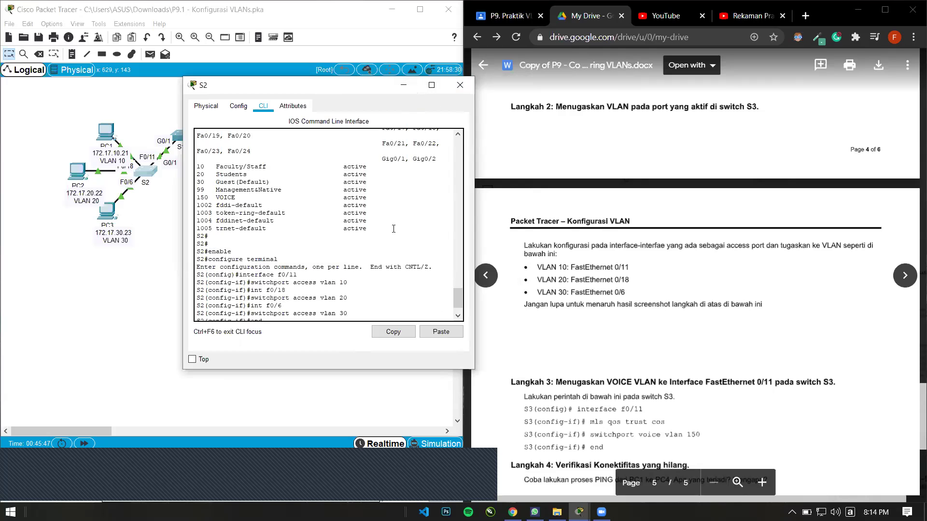
scroll(394, 229, "down", 1)
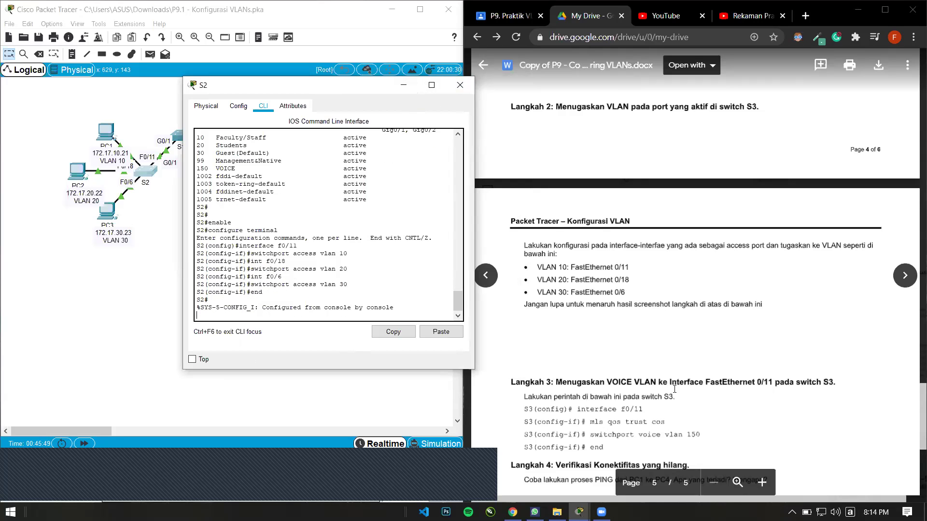
- Compare the worksheet's VLAN port assignment instructions with the switchport access commands entered on switch S2
scroll(675, 388, "down", 4)
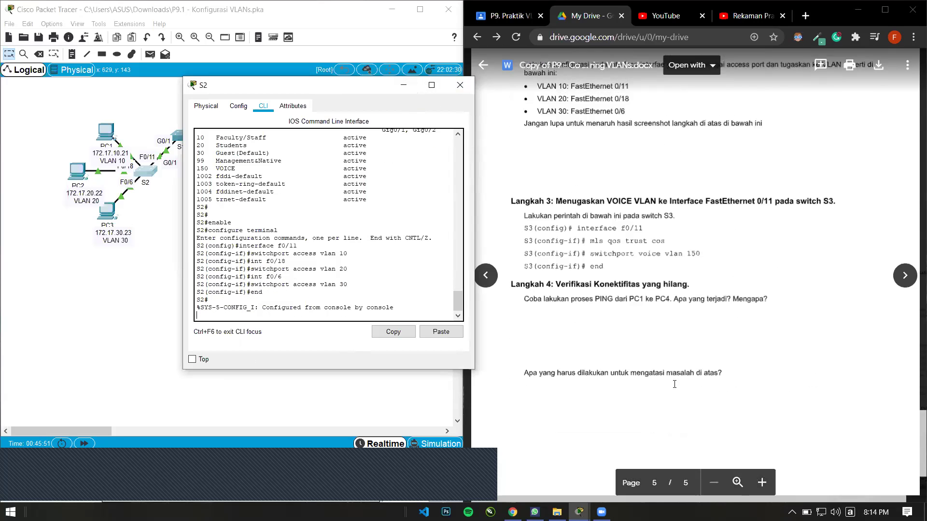
scroll(674, 384, "up", 2)
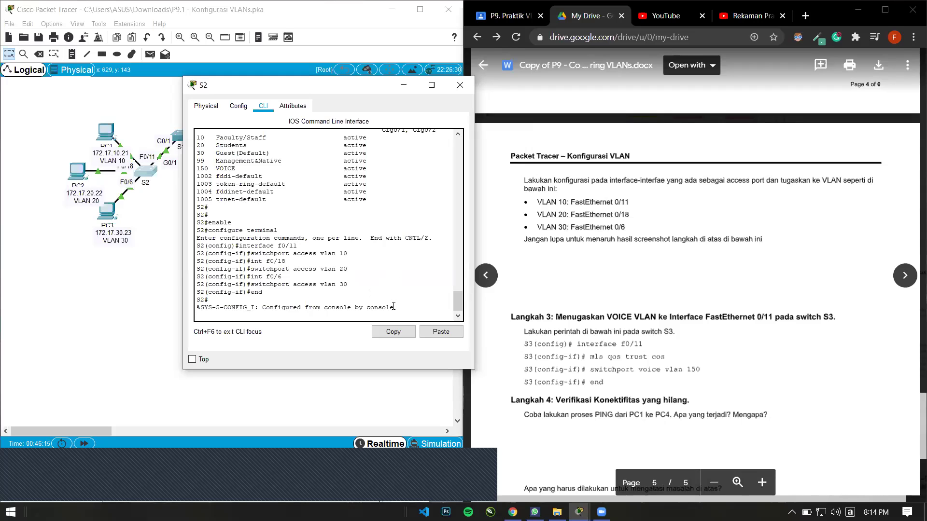
scroll(396, 299, "up", 5)
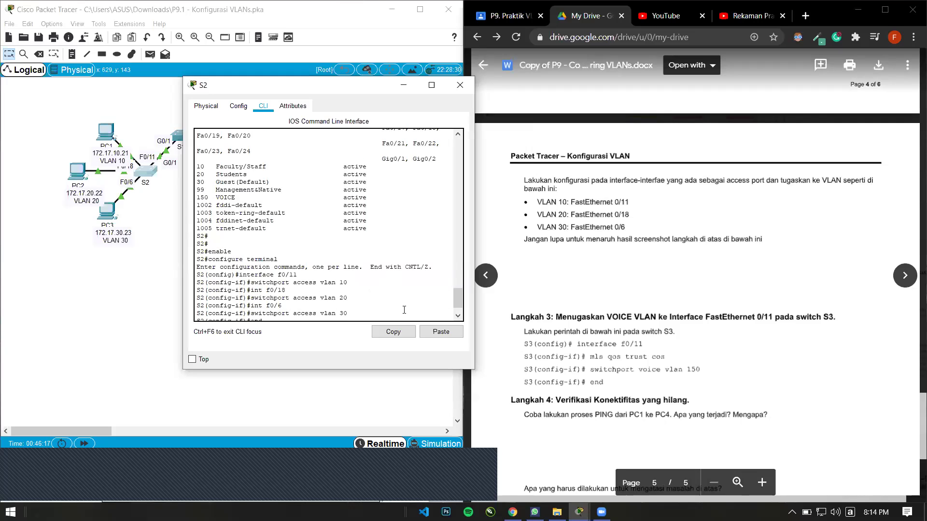
scroll(400, 290, "down", 5)
left_click_drag(347, 285, 196, 283)
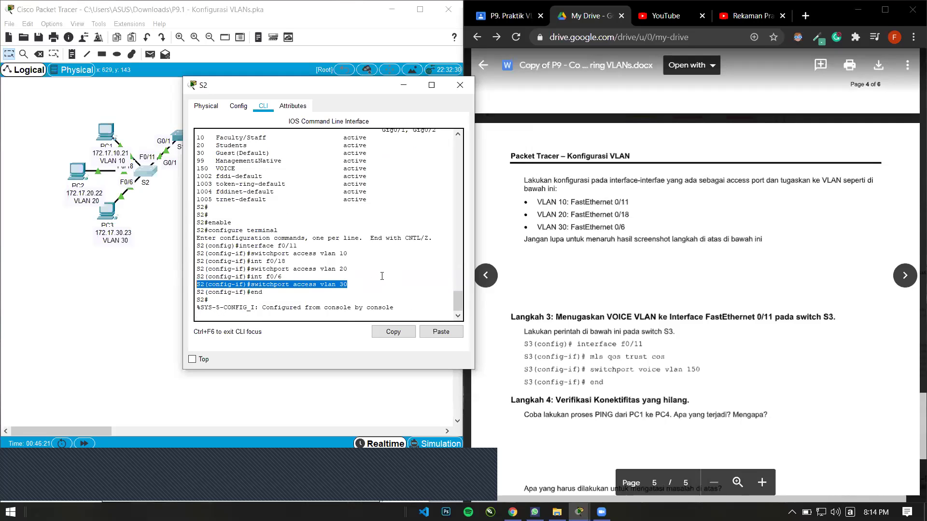
left_click(379, 273)
left_click_drag(356, 255, 185, 251)
left_click(394, 258)
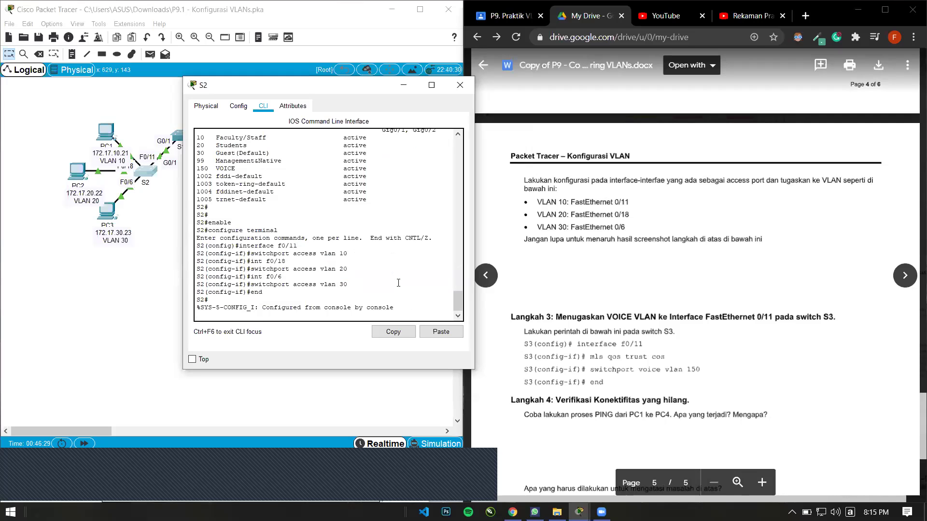
scroll(398, 279, "up", 2)
scroll(396, 284, "down", 2)
scroll(737, 336, "up", 4)
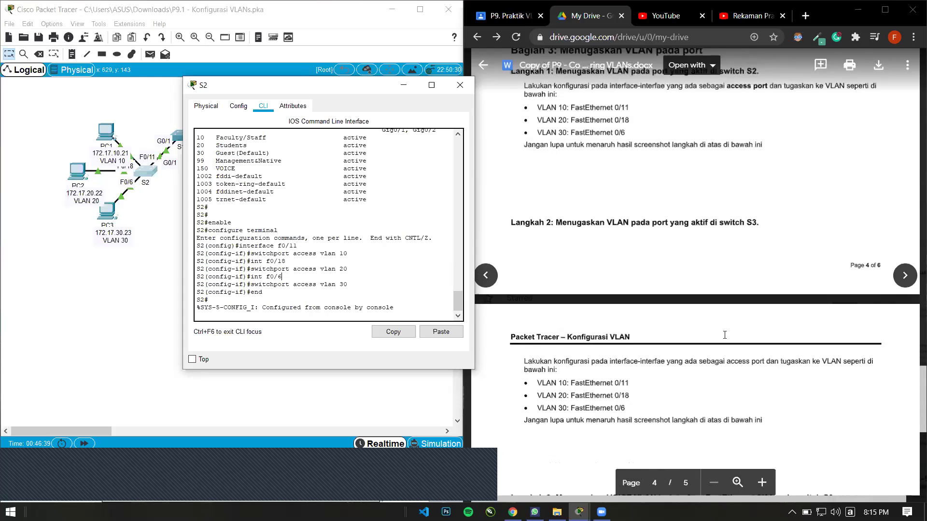
scroll(724, 335, "up", 1)
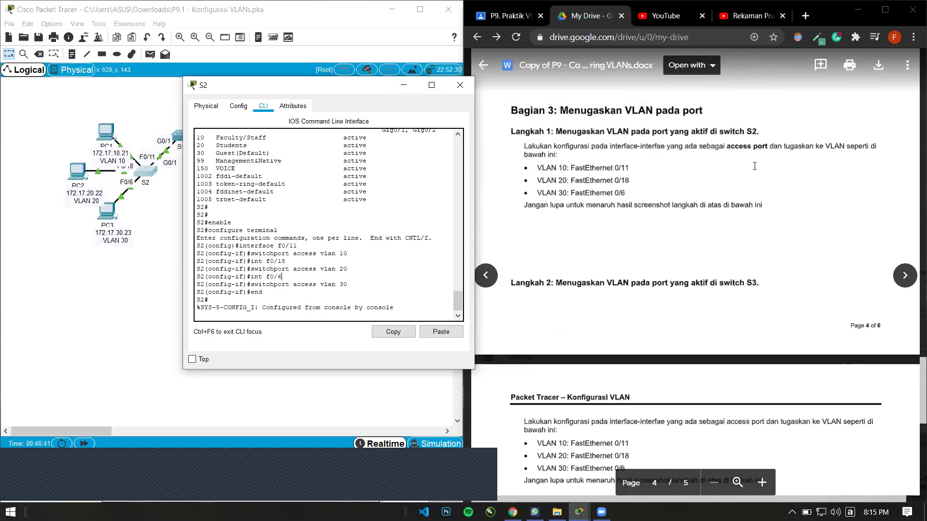
- Put S2's window away, open switch S3's CLI and enter global configuration mode with en and configure terminal
left_click(403, 85)
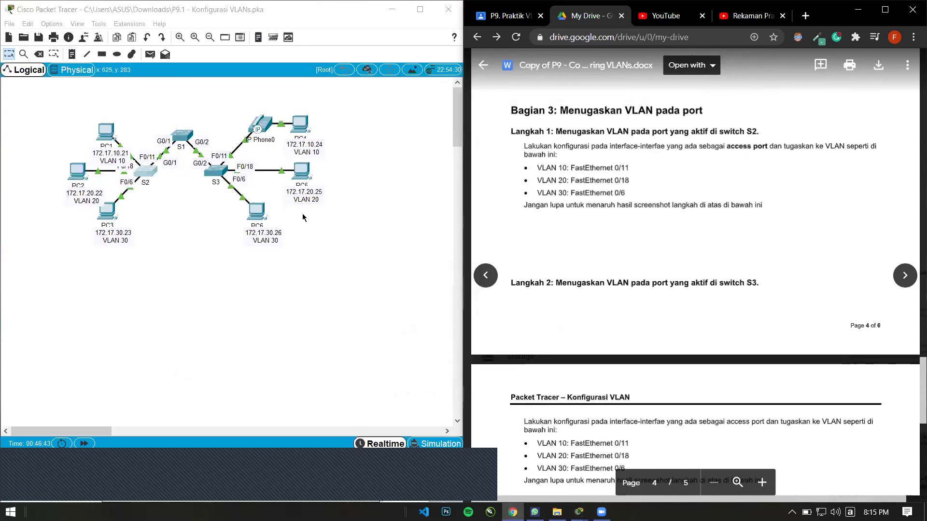
left_click(214, 175)
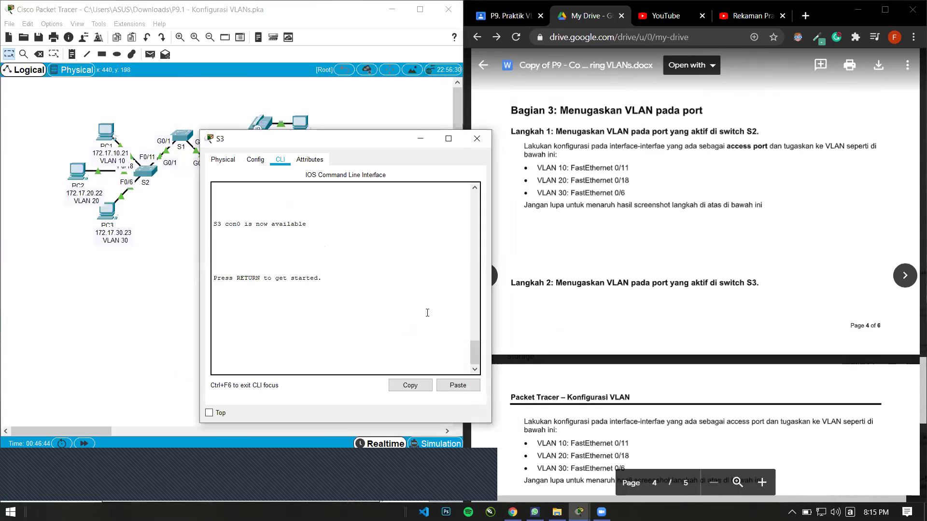
key("Return")
key("Return")
type("en")
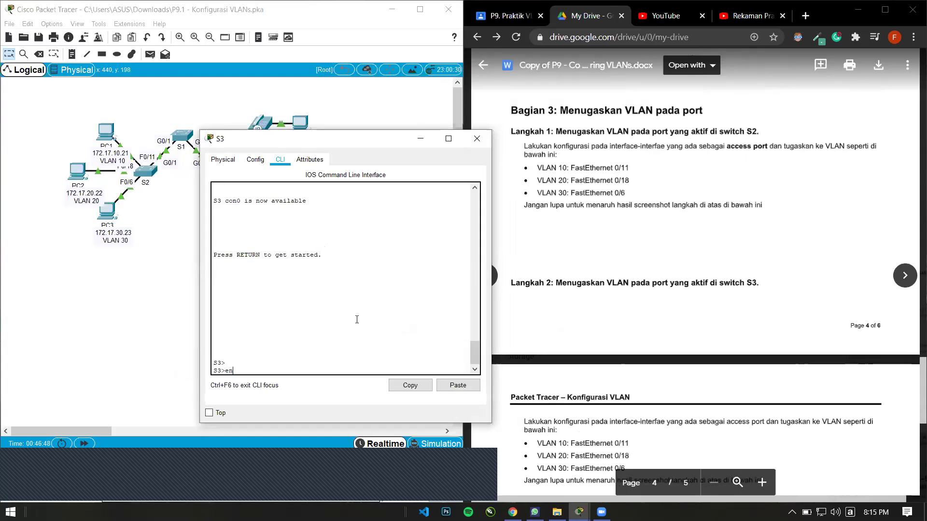
key("Return")
type("c")
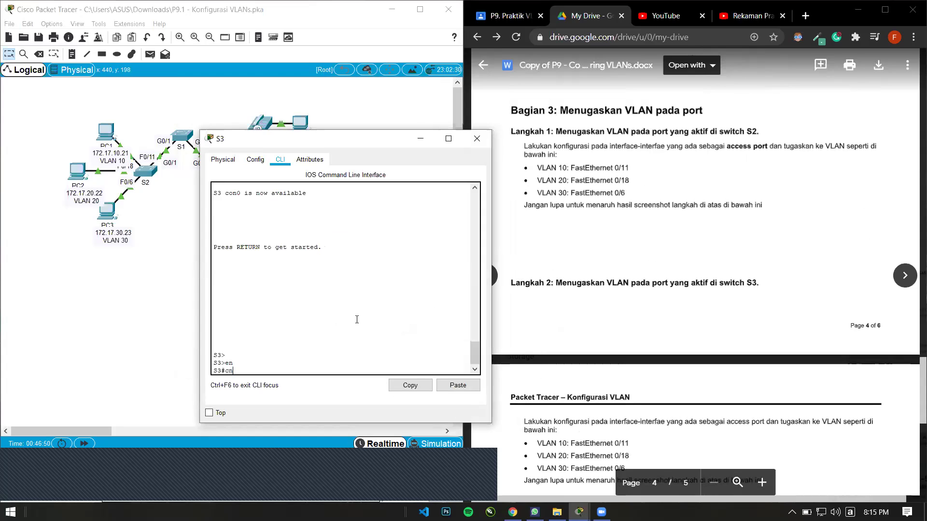
type("onfigure terminal")
key("Return")
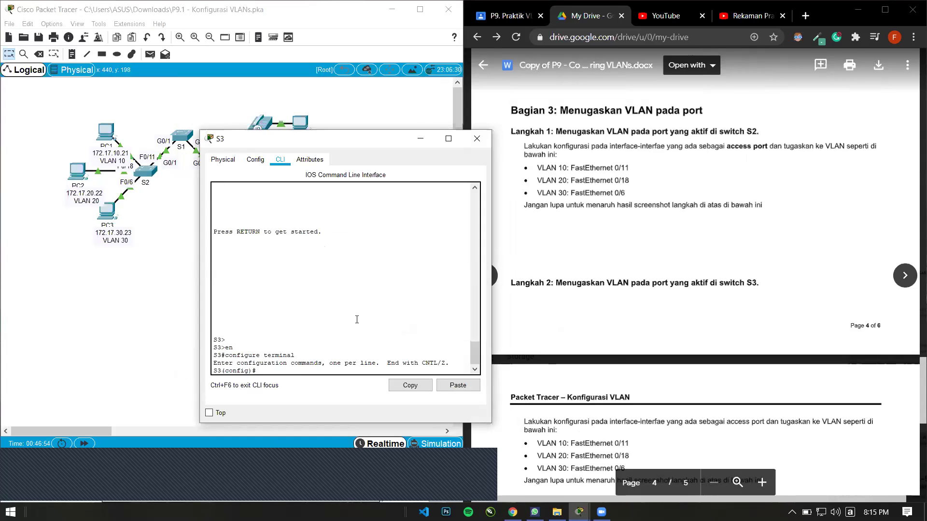
- Assign interface f0/11 on switch S3 to access VLAN 10
type("int")
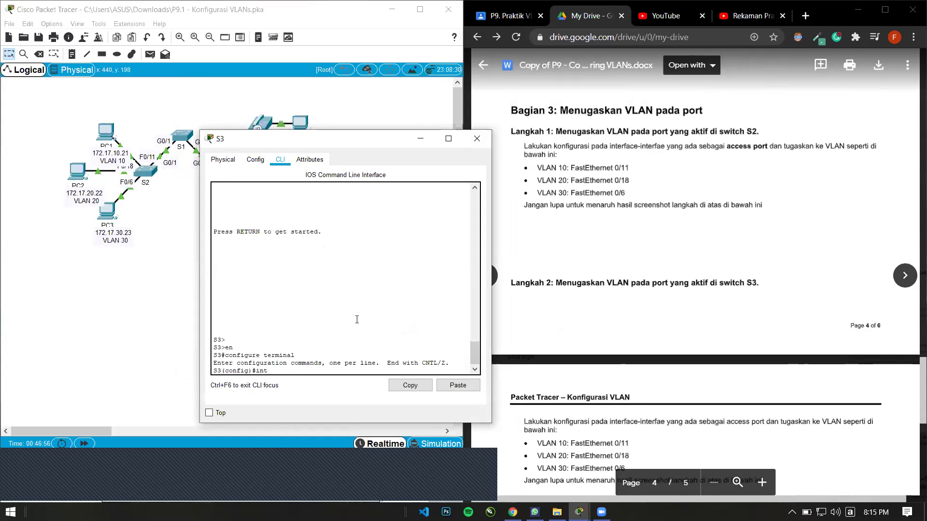
type(" 0/11")
key("BackSpace")
key("BackSpace")
key("BackSpace")
key("BackSpace")
type("f")
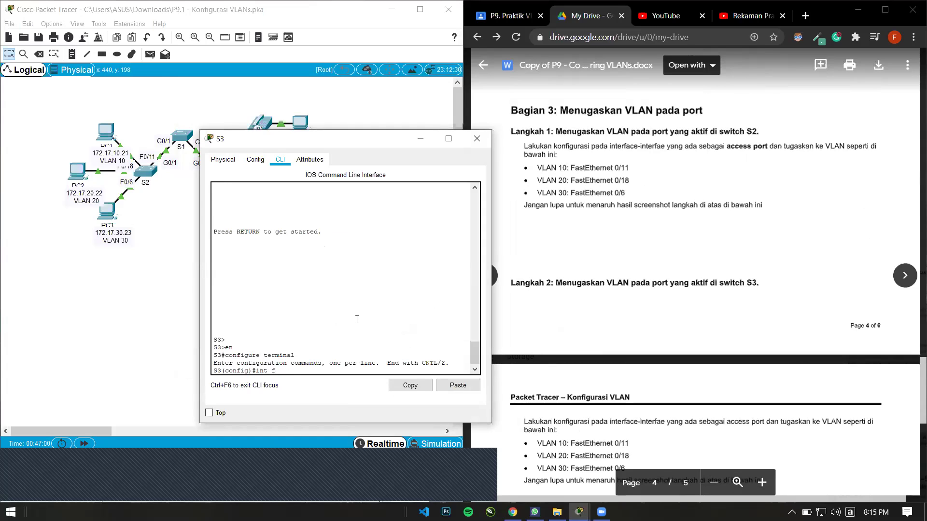
type("0/11")
key("Return")
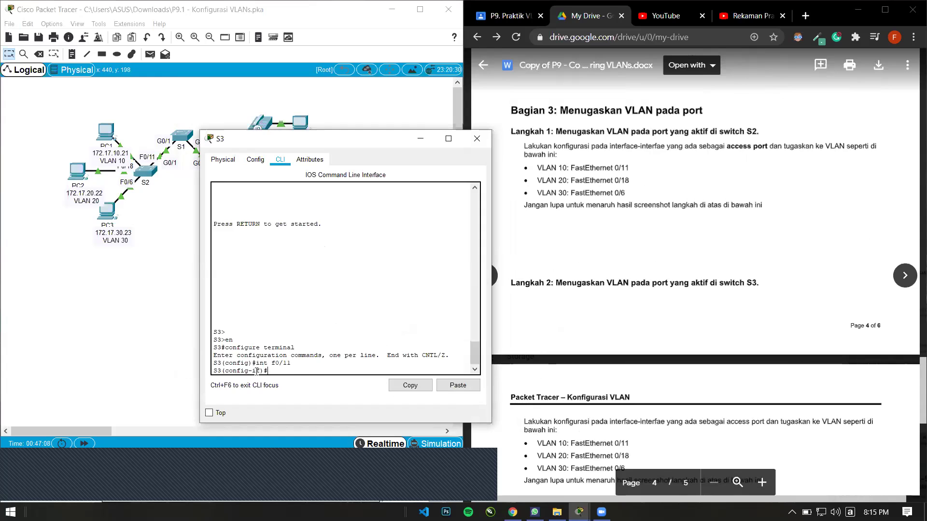
type("witchport access")
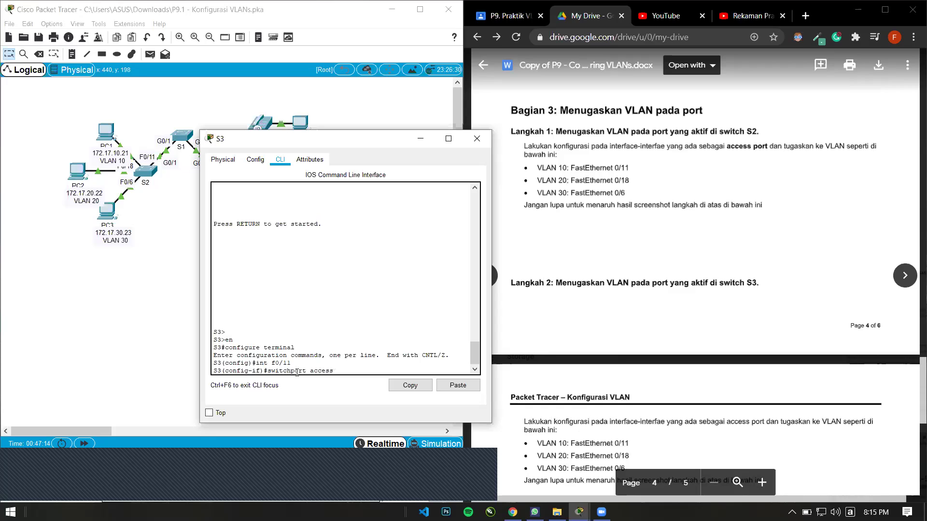
type(" vlan 10")
scroll(626, 391, "down", 1)
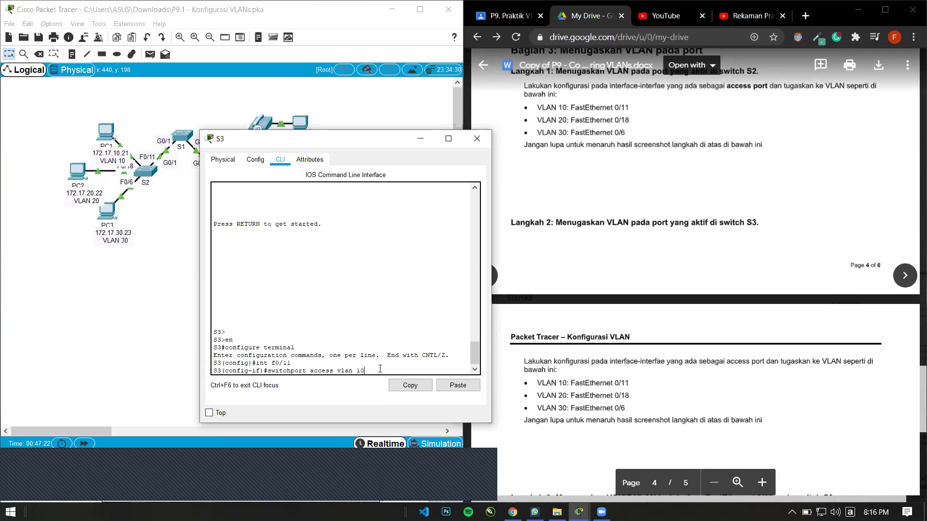
key("Return")
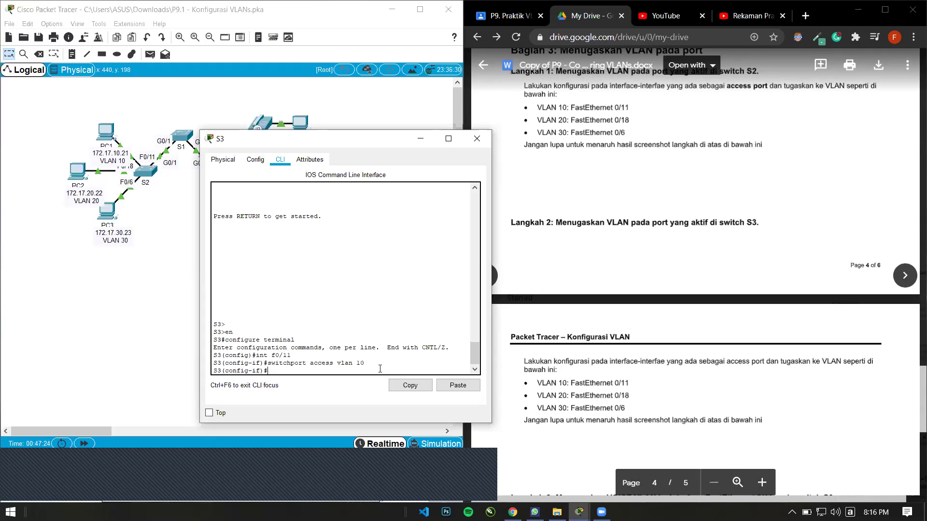
- Assign interface f0/18 on switch S3 to access VLAN 20
type("int f0/118")
key("Return")
key("Up")
key("Up")
key("BackSpace")
key("BackSpace")
type("20")
key("Return")
- Assign interface f0/6 on switch S3 to access VLAN 30, then end configuration mode and minimize the S3 window
key("Up")
key("Up")
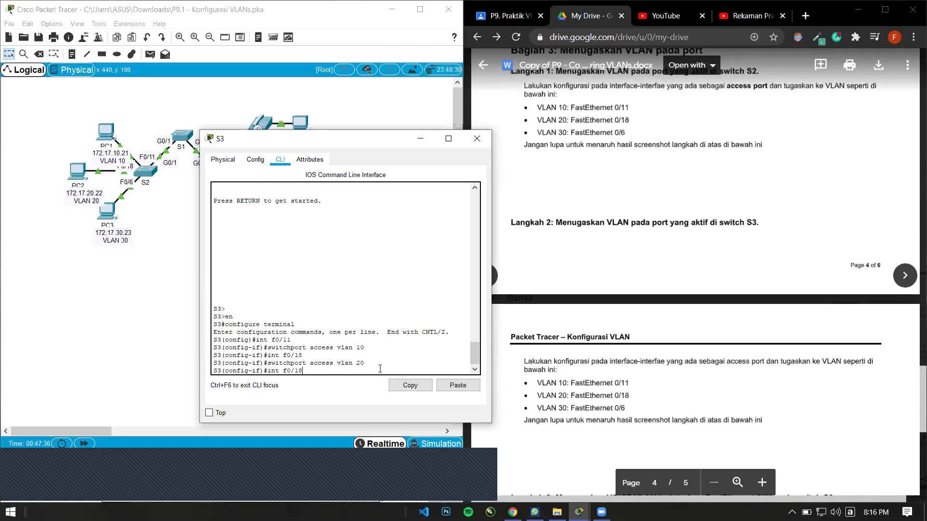
key("BackSpace")
key("BackSpace")
type("6")
key("Return")
type("switchport access vlan ")
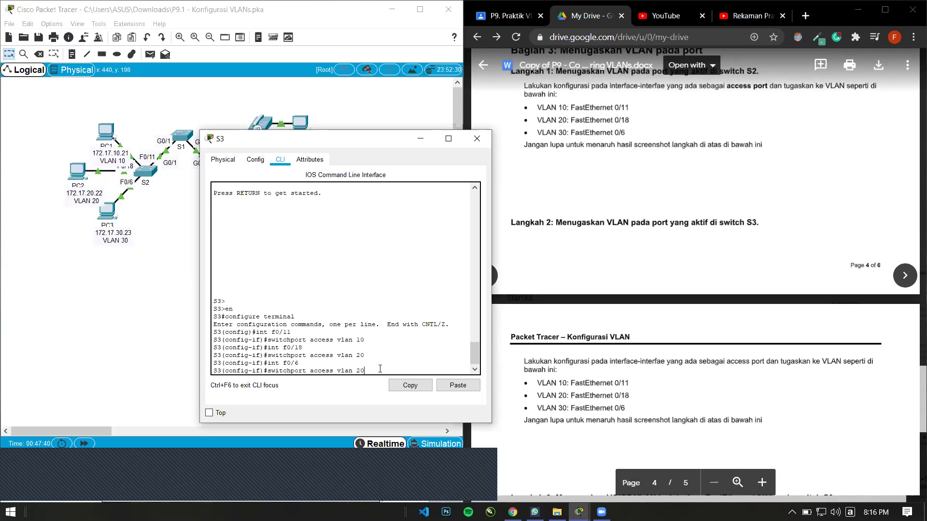
type("30")
key("Return")
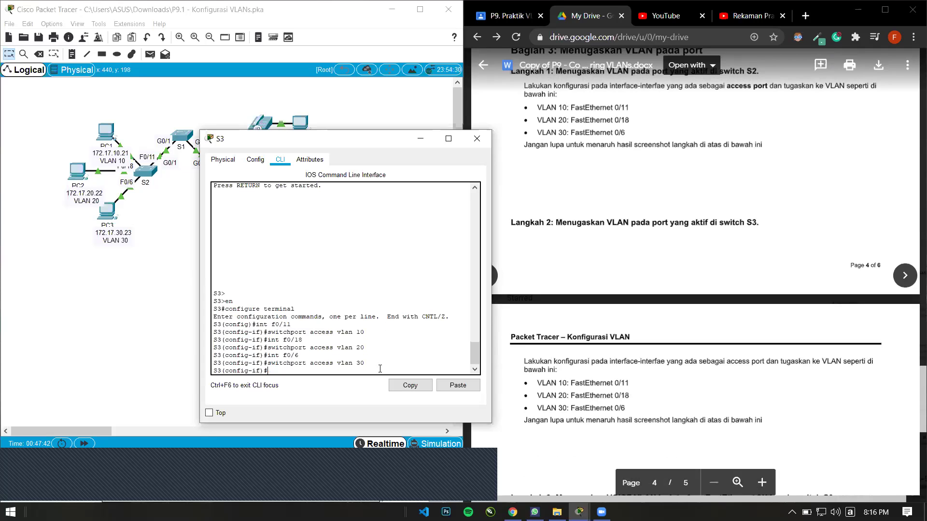
type("end")
key("Return")
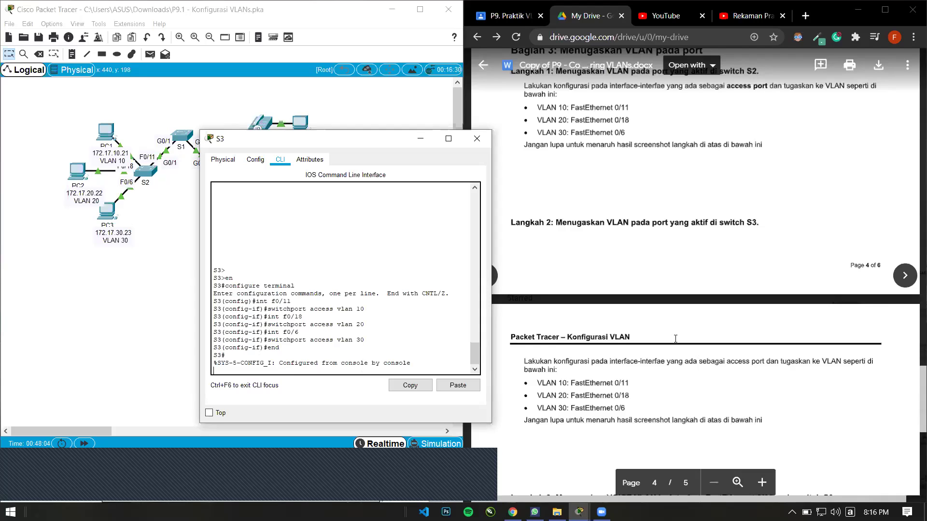
left_click(420, 140)
- Review the worksheet's Bagian 3 port assignments for switches S2 and S3 alongside the S3 CLI commands
double_click(612, 223)
scroll(720, 198, "up", 3)
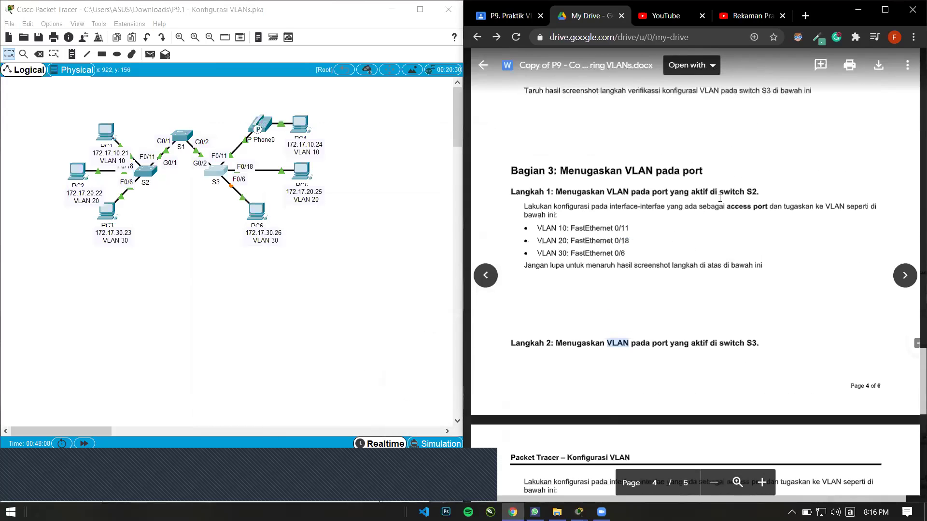
double_click(753, 192)
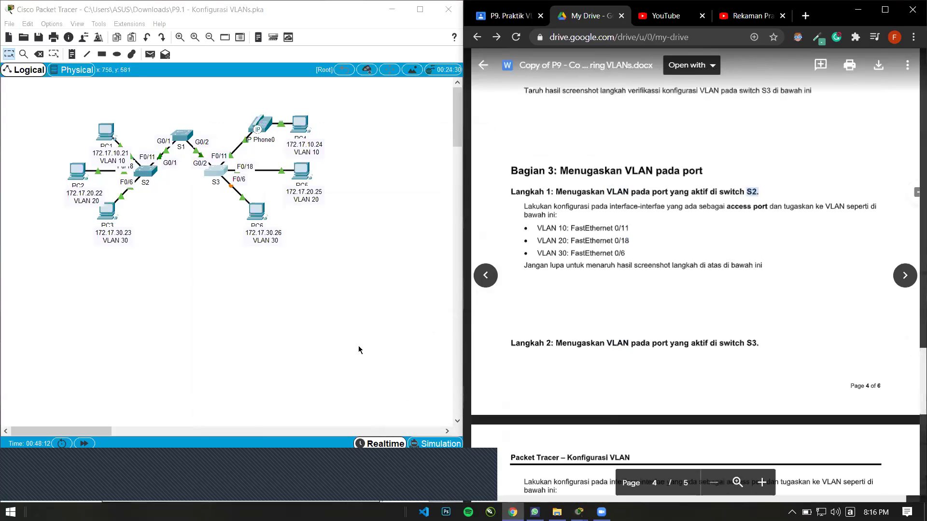
left_click(217, 175)
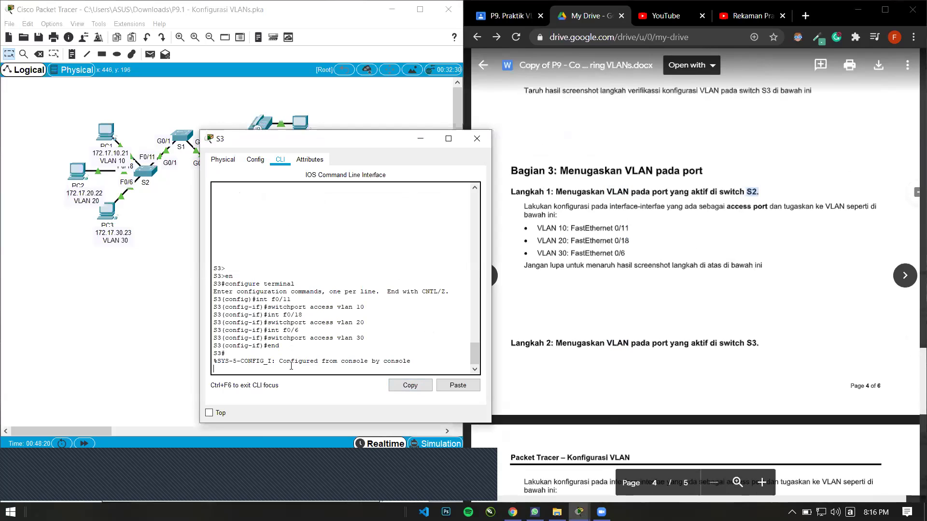
left_click(420, 139)
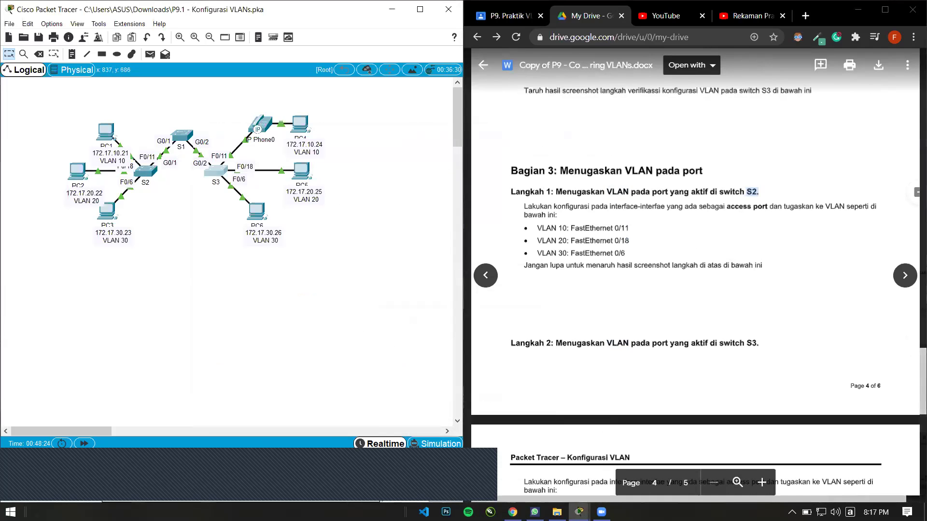
left_click(585, 508)
left_click(718, 256)
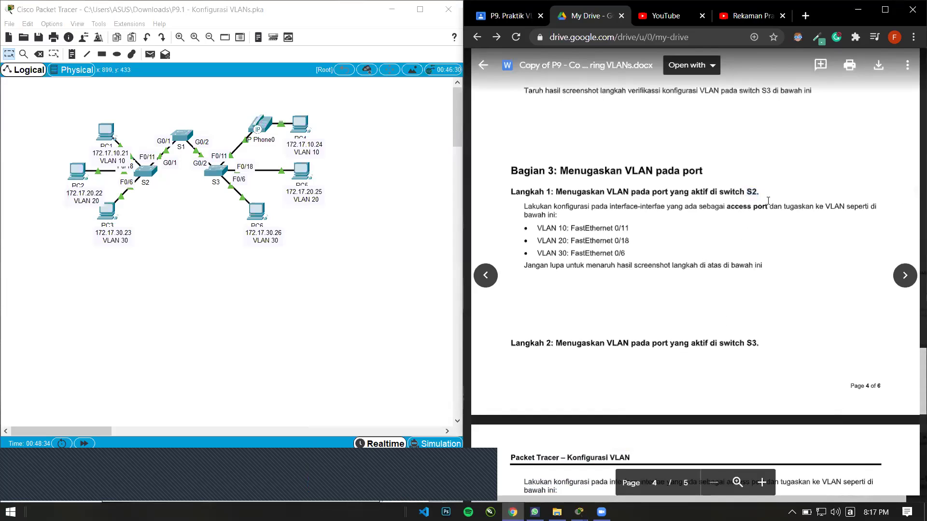
mouse_move(630, 227)
left_mouse_down()
mouse_move(535, 230)
mouse_move(539, 240)
mouse_move(627, 240)
left_mouse_up()
left_click(654, 274)
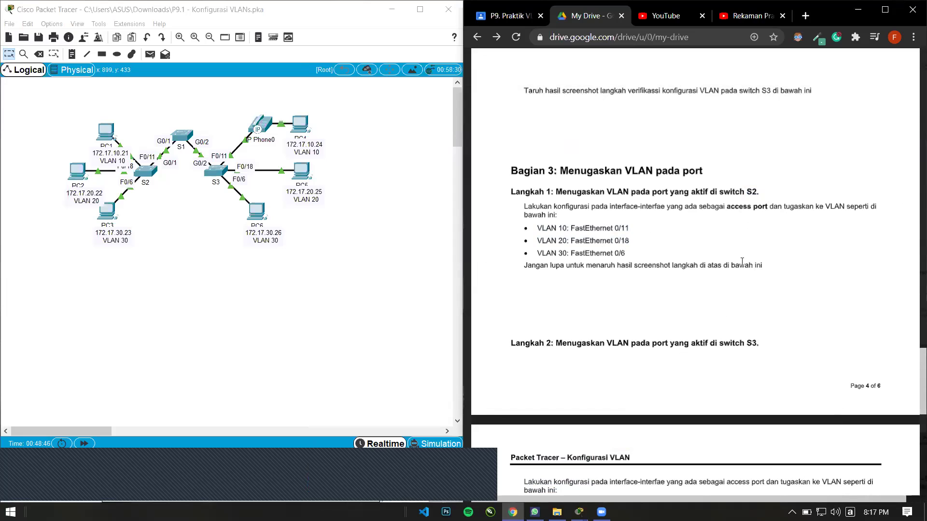
- Compare the worksheet's Langkah 1 and Langkah 2 port assignments with the command history of switch S3
scroll(722, 293, "down", 1)
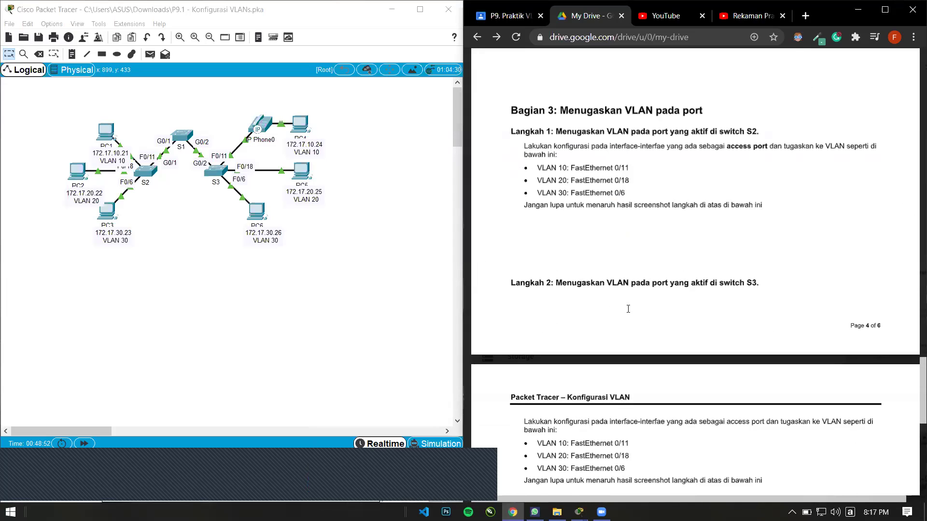
scroll(654, 312, "down", 1)
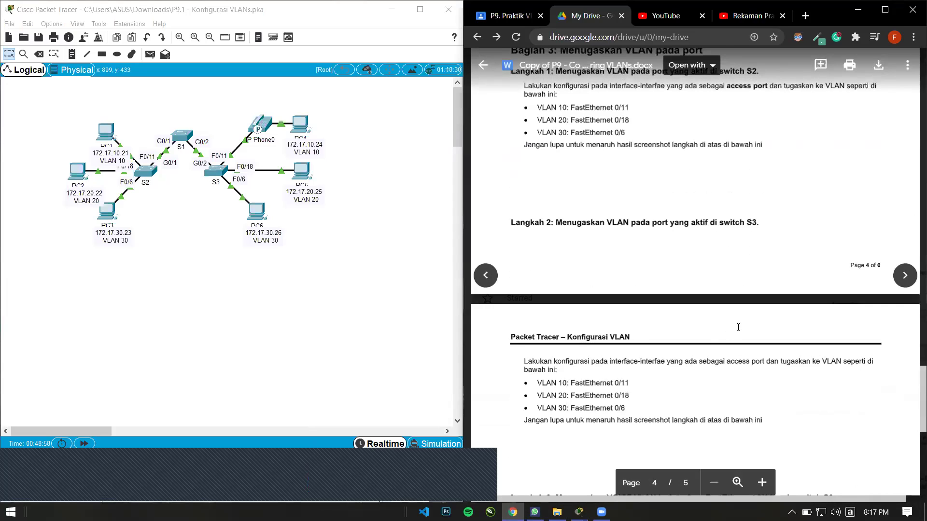
scroll(738, 328, "down", 1)
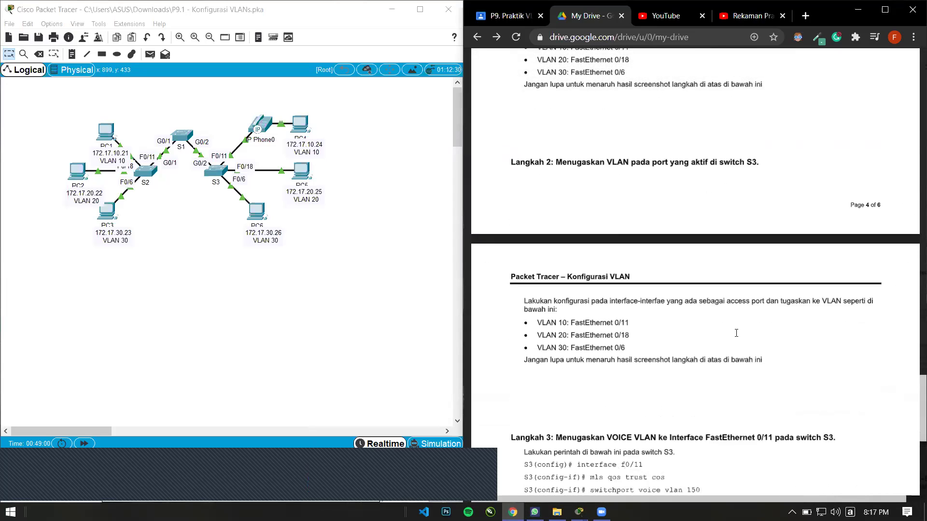
scroll(733, 335, "up", 1)
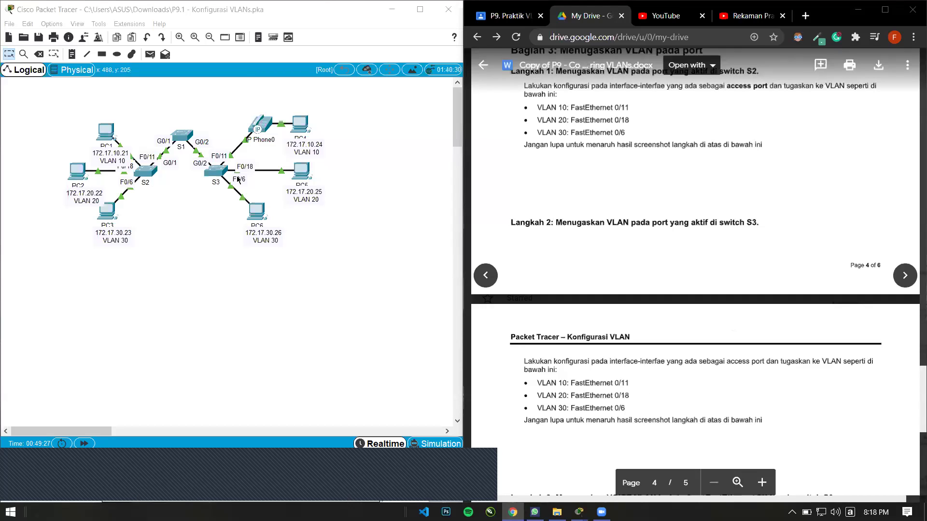
left_click(214, 174)
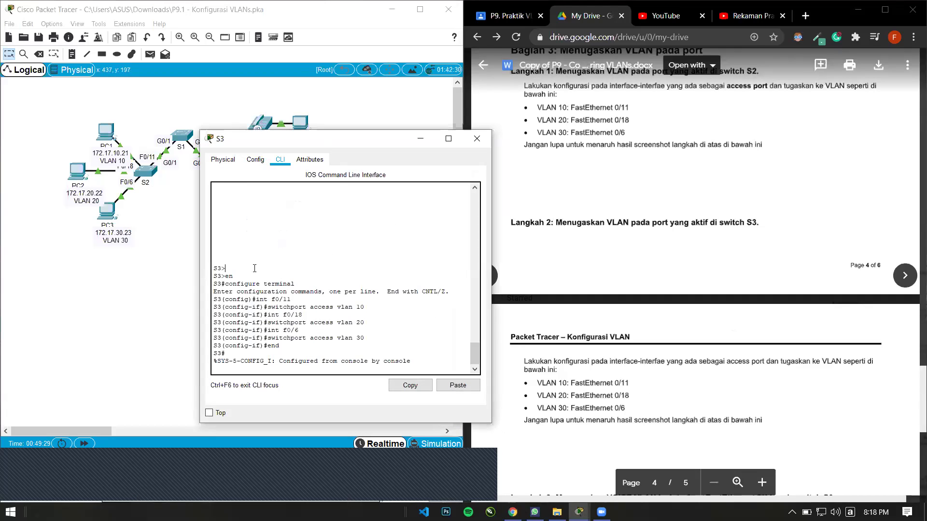
scroll(634, 382, "down", 1)
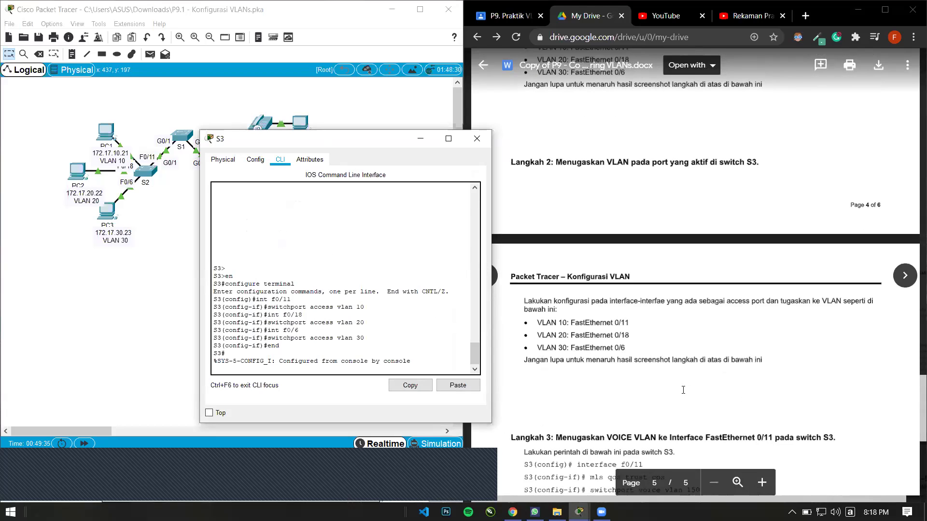
scroll(656, 310, "up", 3)
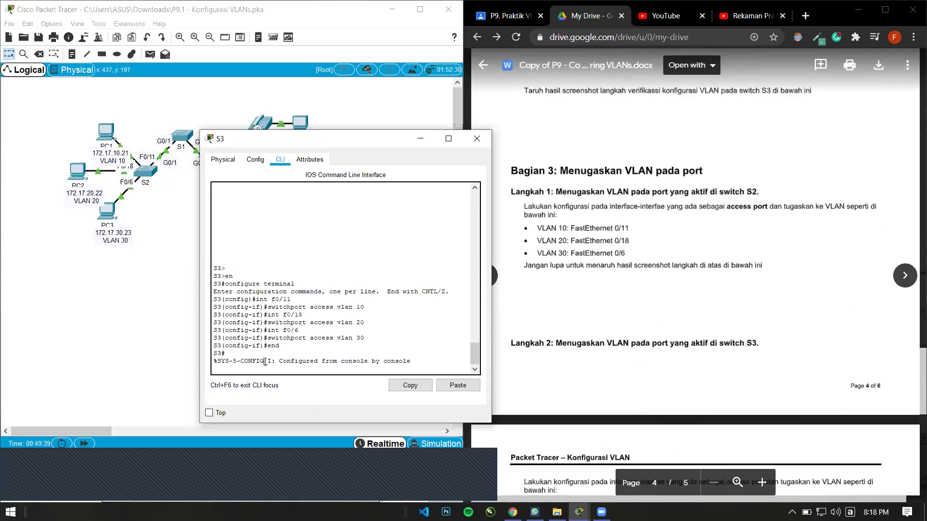
- Examine the S3 CLI commands that enter configuration mode and assign f0/11, f0/18 and f0/6 to their access VLANs
left_click_drag(236, 277, 227, 276)
left_click(227, 276)
left_click_drag(233, 284, 317, 282)
left_click(317, 282)
left_click_drag(291, 299, 262, 307)
left_click(318, 298)
left_click(295, 307)
left_click_drag(290, 300, 269, 300)
left_click(323, 305)
left_click(372, 337)
left_click(311, 347)
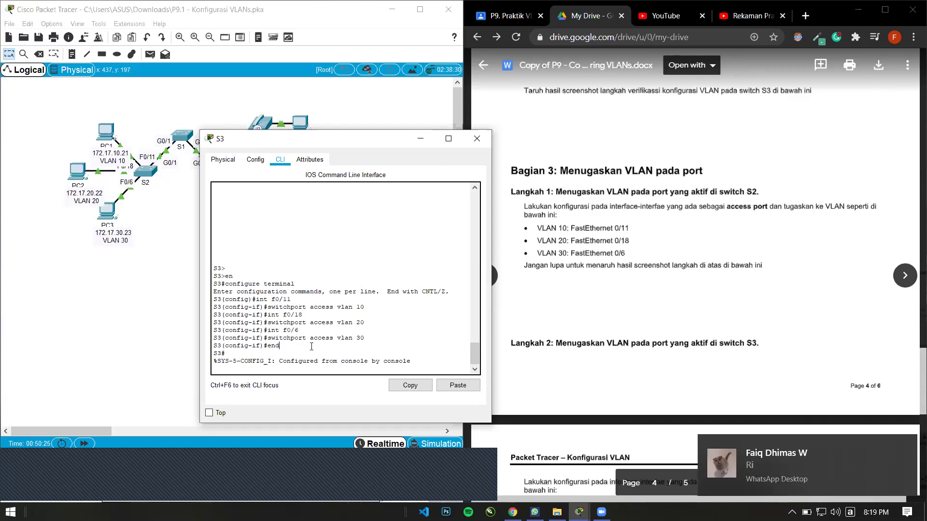
- Quit WhatsApp Desktop
left_click(535, 513)
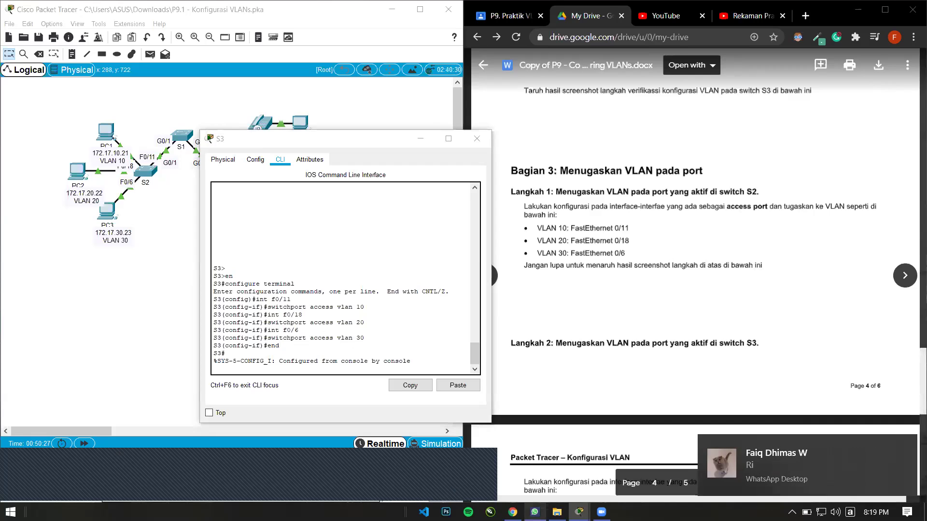
right_click(535, 512)
left_click(537, 495)
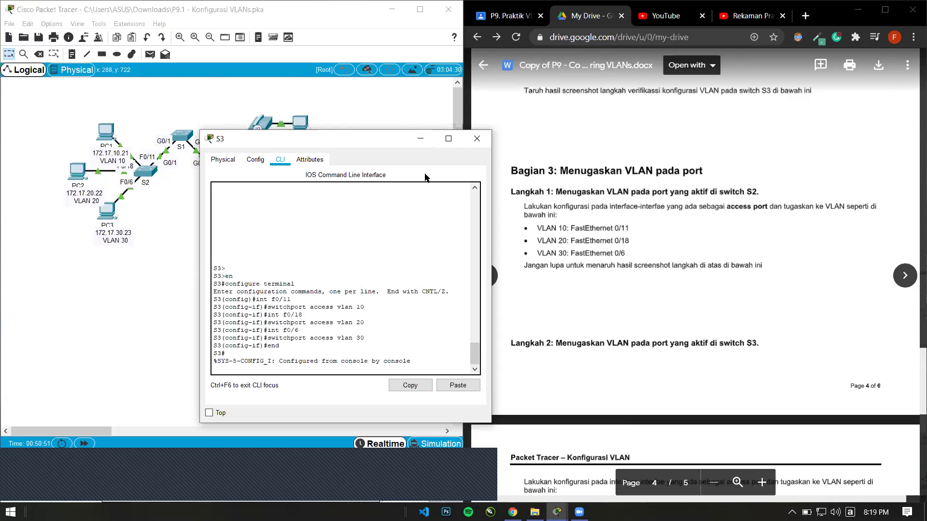
- Minimize the S3 window and read the worksheet's Langkah 3 instructions for assigning the voice VLAN on FastEthernet 0/11
left_click(409, 141)
scroll(708, 259, "down", 5)
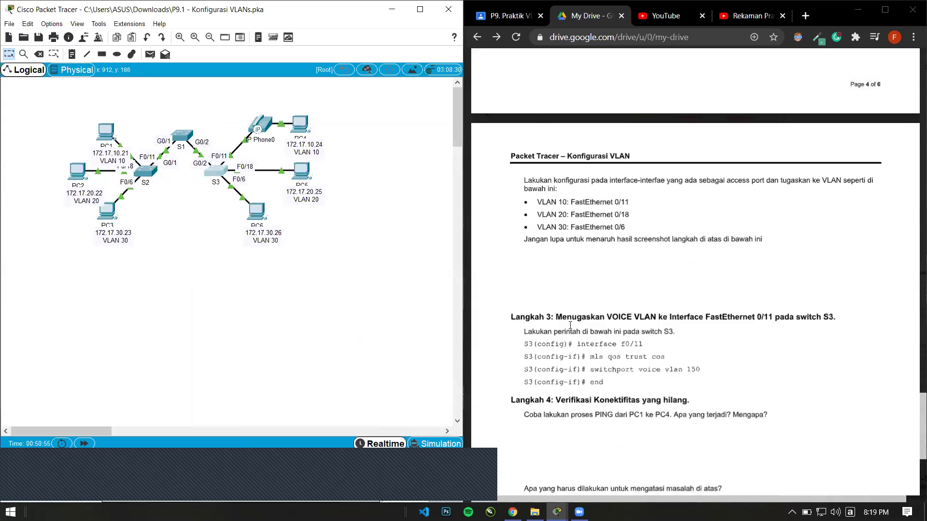
left_click_drag(555, 317, 720, 319)
left_click(619, 316)
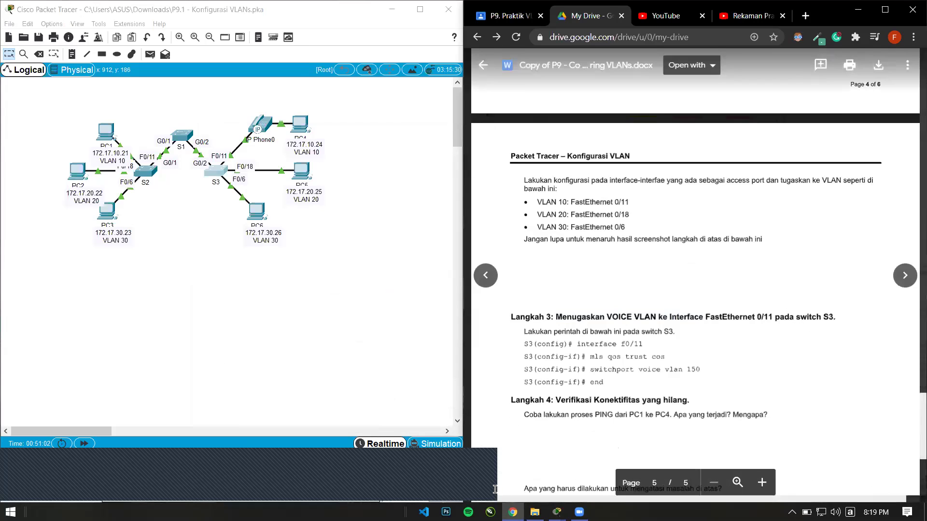
key("alt+Tab")
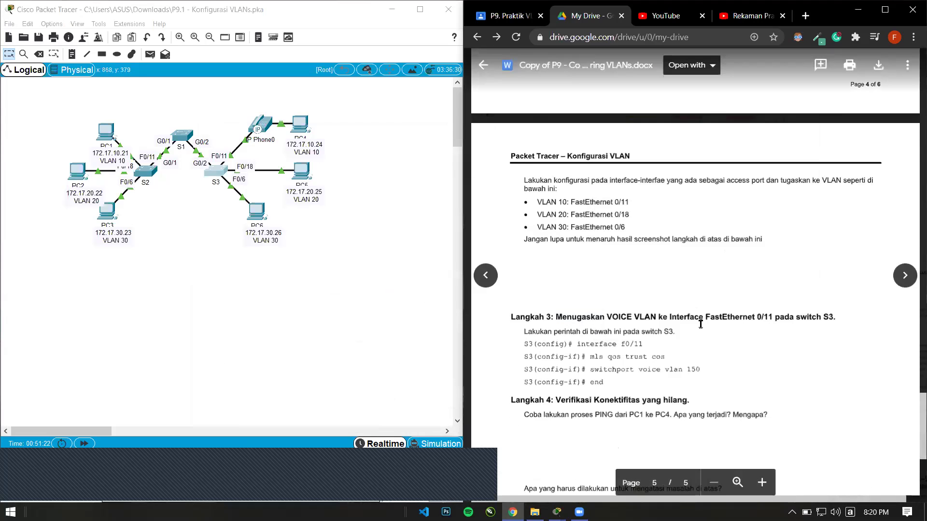
mouse_move(607, 317)
left_mouse_down()
mouse_move(656, 320)
mouse_move(618, 315)
left_mouse_up()
left_click(655, 322)
left_click(619, 315)
key("XF86AudioRaiseVolume")
key("XF86AudioRaiseVolume")
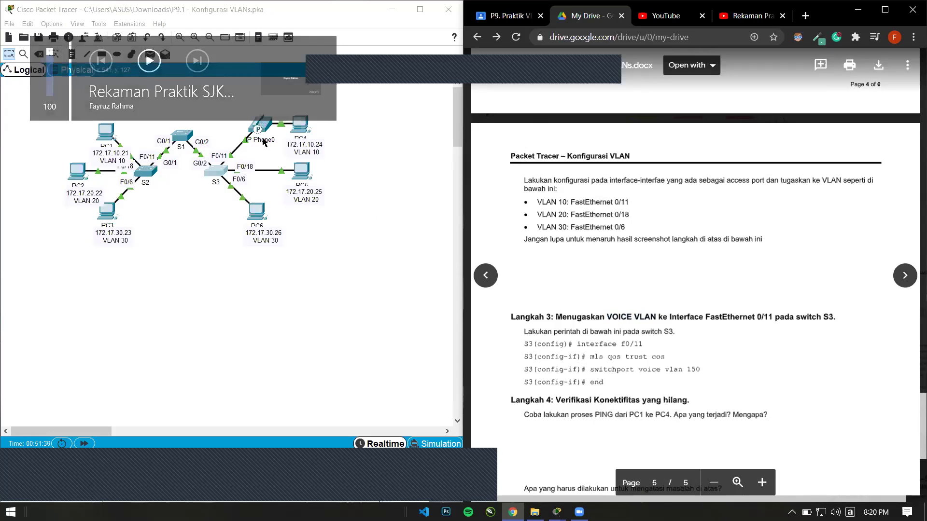
- Reopen the CLI of switch S3 and enter global configuration mode
left_click(215, 181)
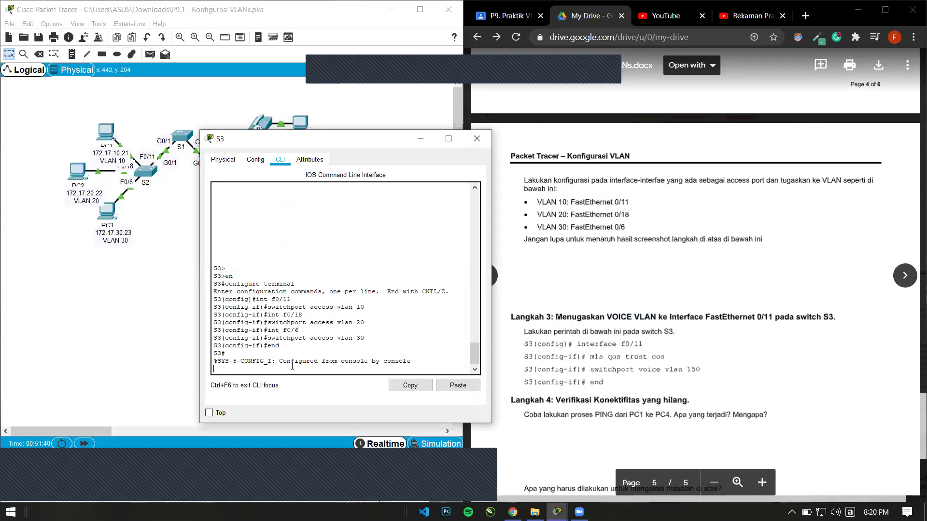
key("Return")
key("Return")
type("enable")
key("Return")
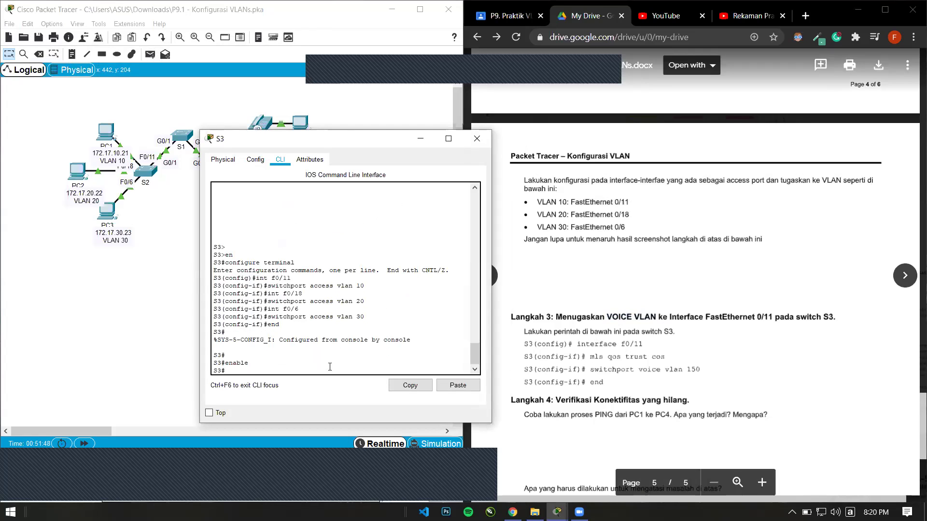
type("configure terminal")
key("Return")
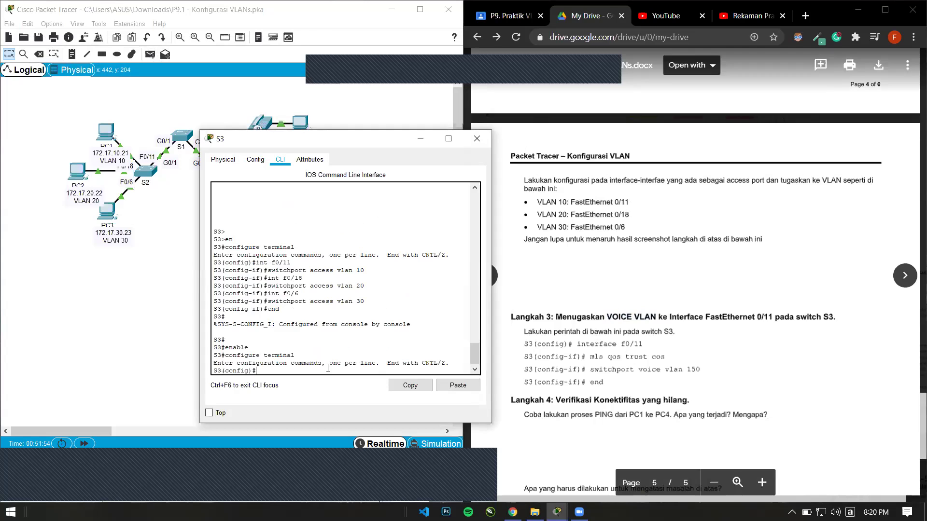
- Enable mls qos trust cos on interface f0/11 of switch S3
type("int f0/11")
key("Return")
type("mls")
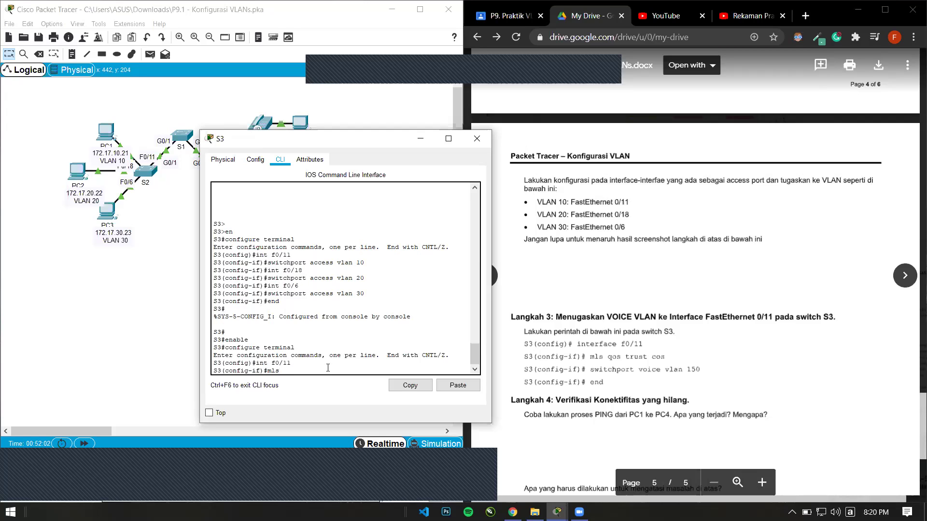
type(" qos trust cos")
key("Return")
- Assign voice VLAN 150 to interface f0/11 on switch S3 and end configuration mode
type("s")
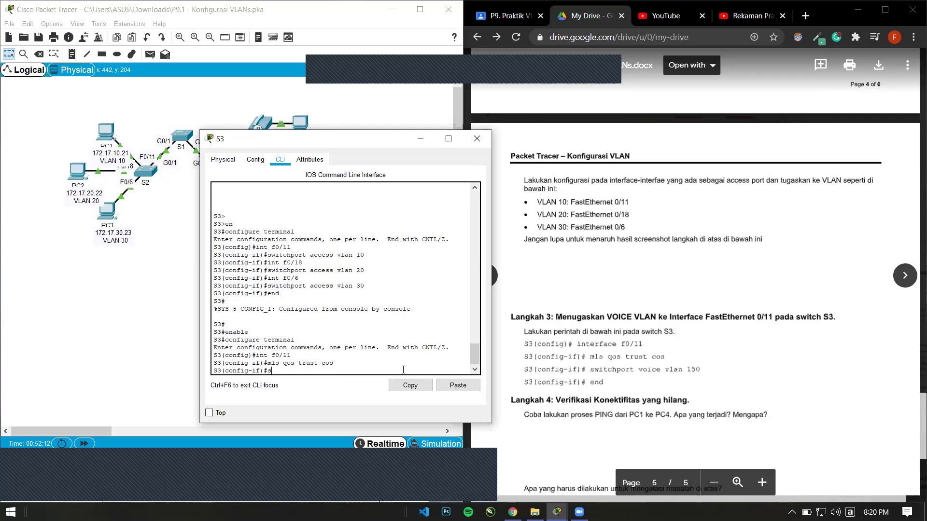
type("witchport voice vlan 150")
key("Return")
type("end")
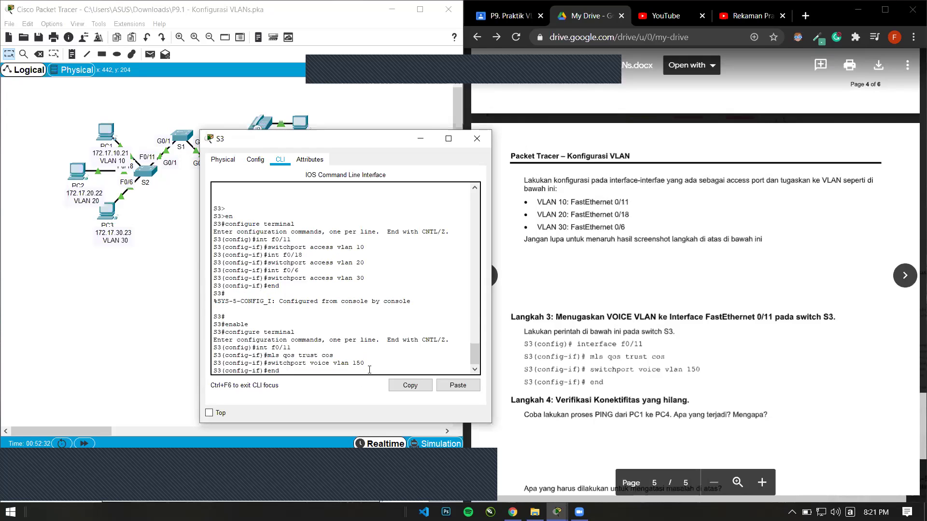
key("Return")
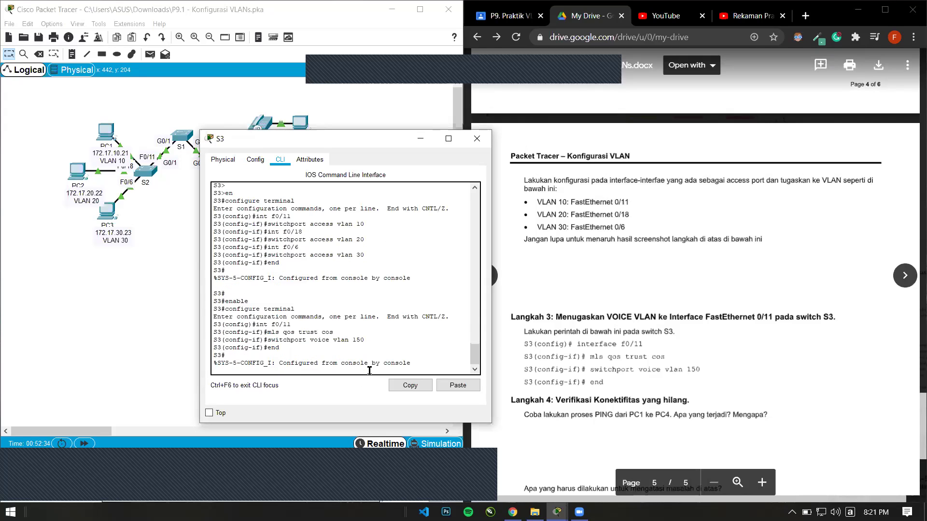
- Show the brief VLAN table on switch S3, examine the VOICE VLAN's port assignment, and minimize the S3 window
type("show vlan brief")
key("Return")
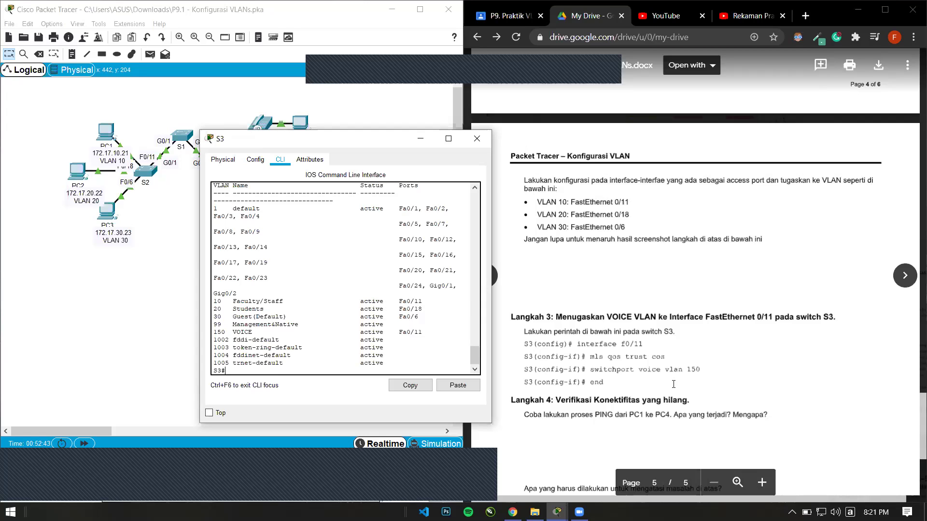
double_click(242, 331)
double_click(218, 332)
triple_click(398, 332)
scroll(392, 314, "up", 5)
left_click_drag(294, 240, 255, 239)
scroll(387, 307, "down", 5)
left_click_drag(427, 332, 208, 332)
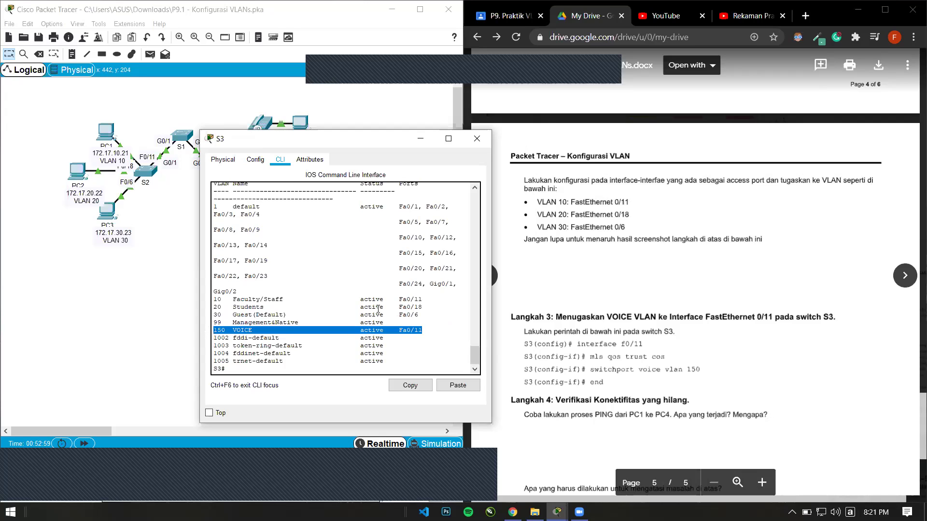
left_click(410, 330)
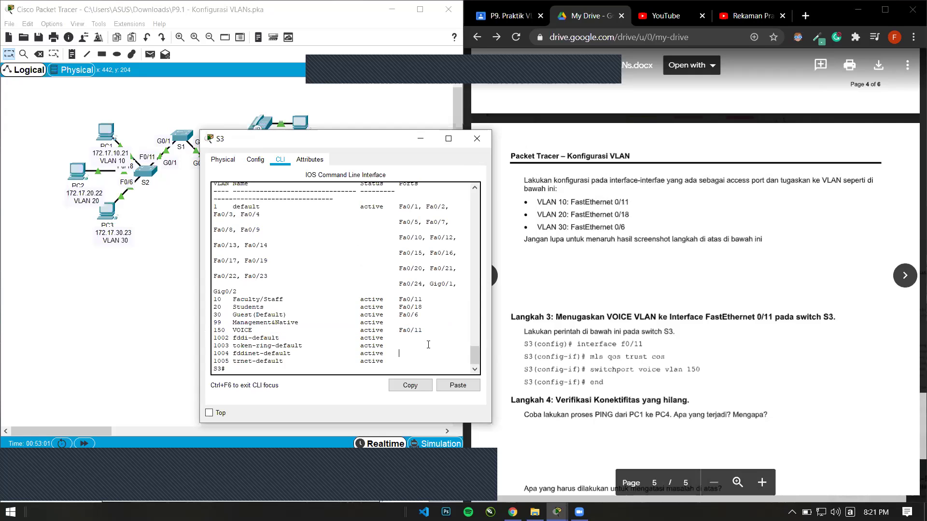
left_click(421, 139)
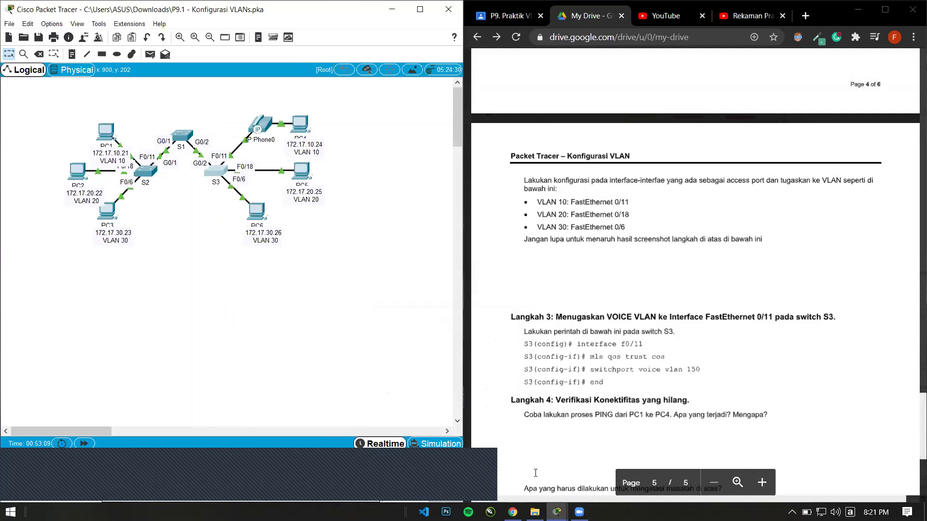
- Read the worksheet's Langkah 4 questions about the PING from PC1 to PC4 and the lost connectivity
left_click(803, 393)
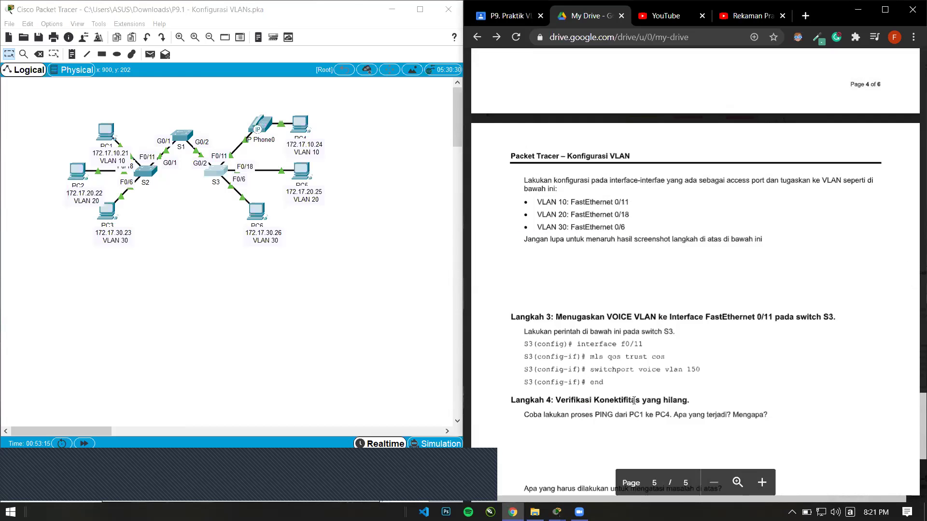
scroll(636, 392, "down", 5)
scroll(636, 392, "up", 4)
scroll(635, 393, "down", 3)
scroll(635, 395, "up", 3)
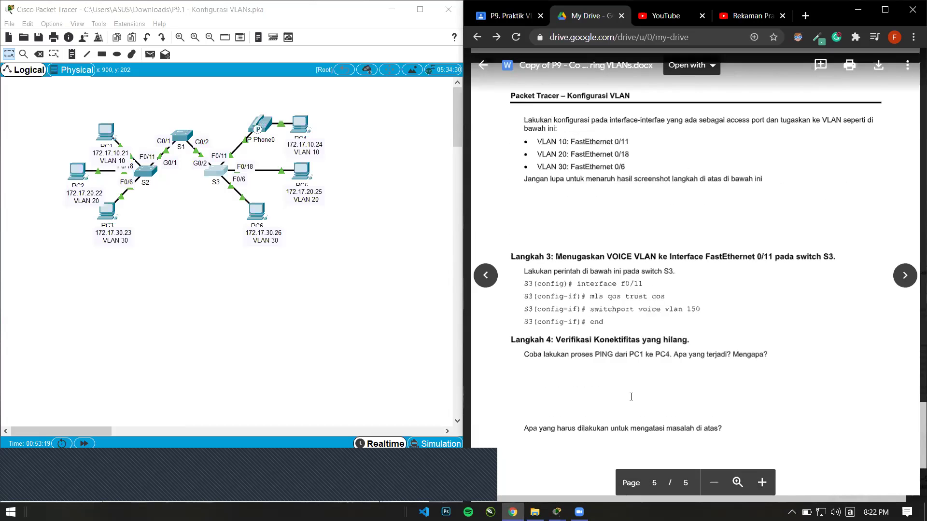
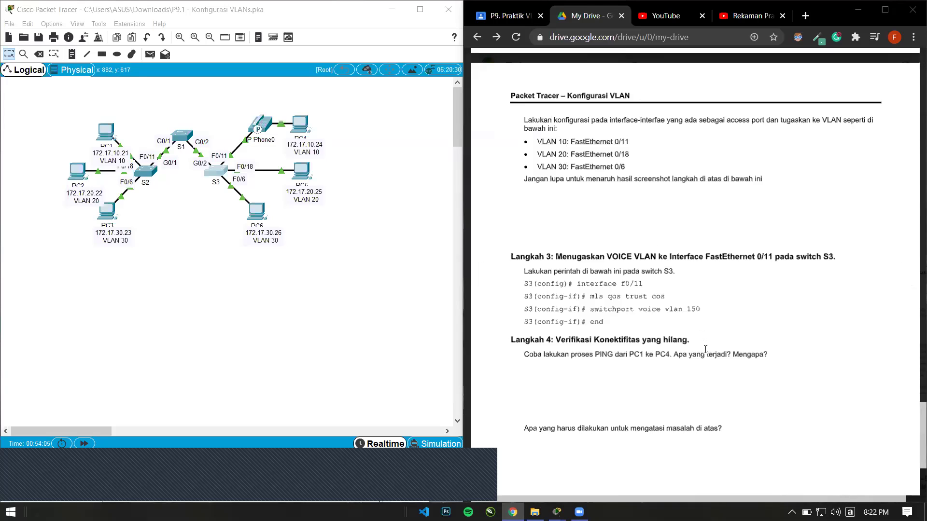
left_click(512, 17)
left_click(586, 16)
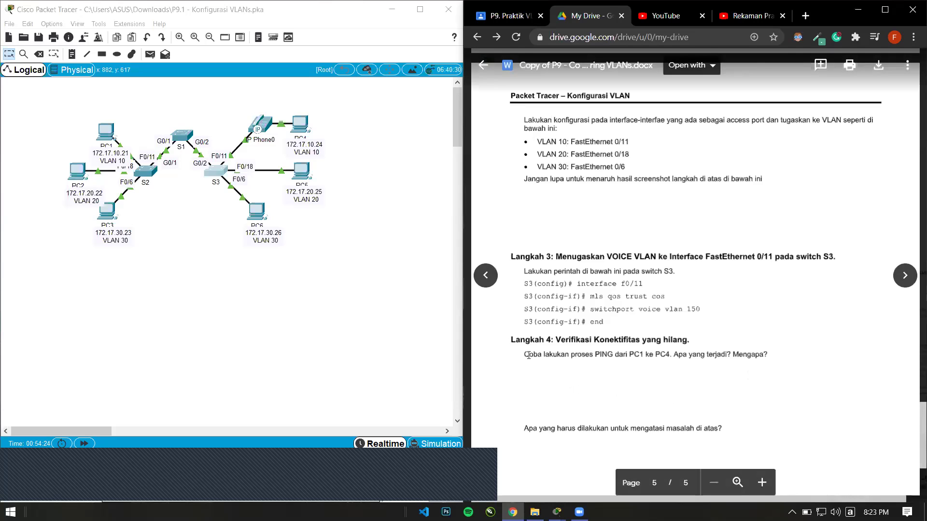
left_click_drag(523, 355, 775, 356)
left_click(793, 357)
- Ping PC4 at 172.17.10.24 from PC1's Command Prompt and reposition the PC1 window beside the worksheet
left_click(105, 129)
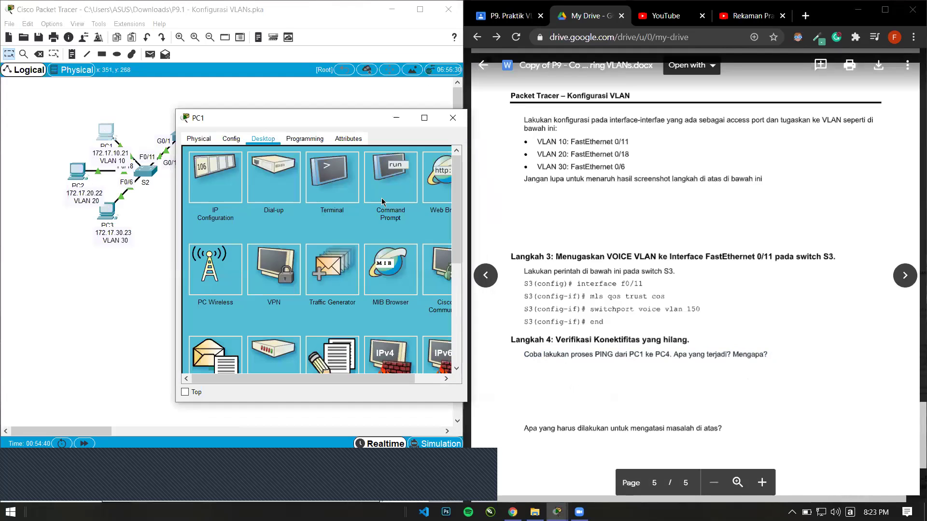
left_click(388, 177)
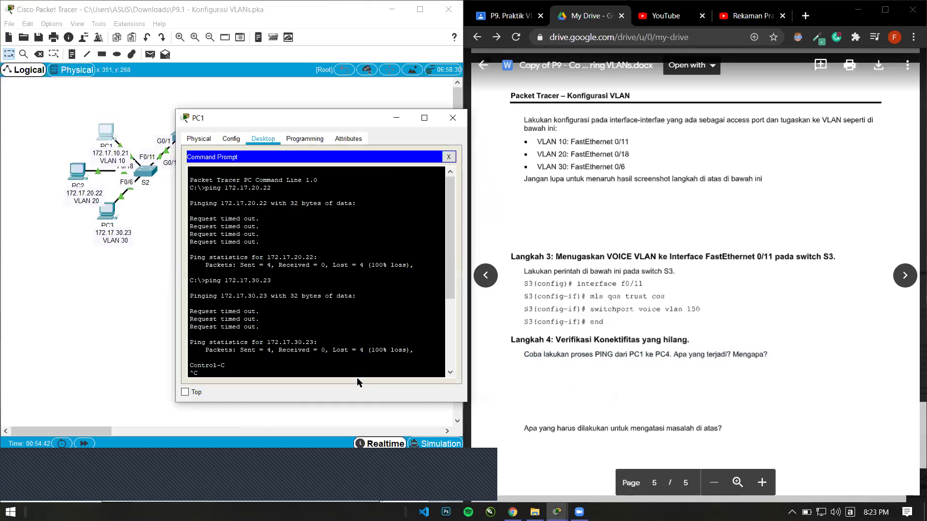
key("Return")
key("Return")
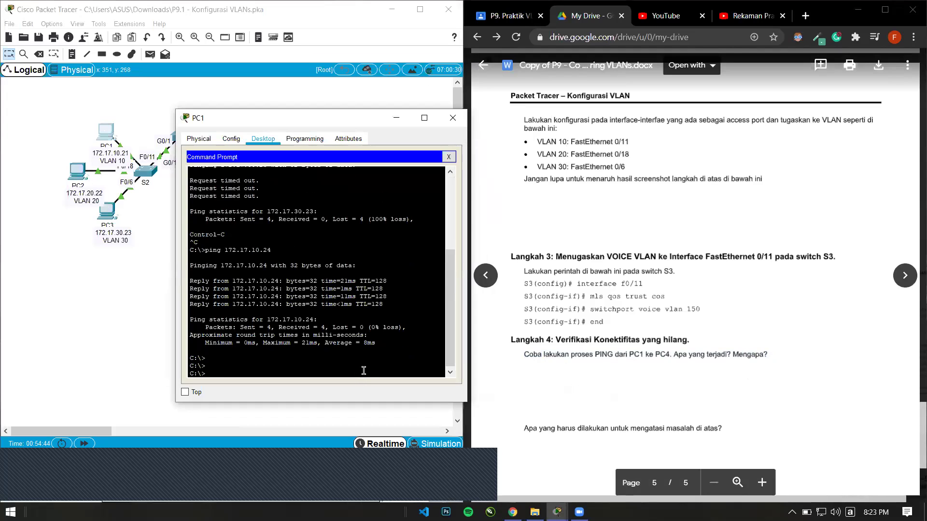
type("ping")
type("172.17.10.24")
left_click_drag(372, 124, 627, 28)
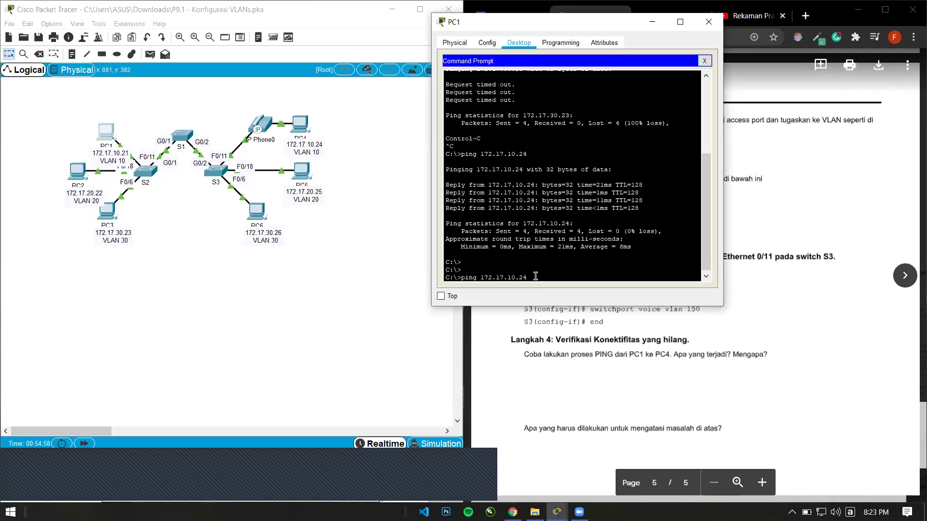
key("Return")
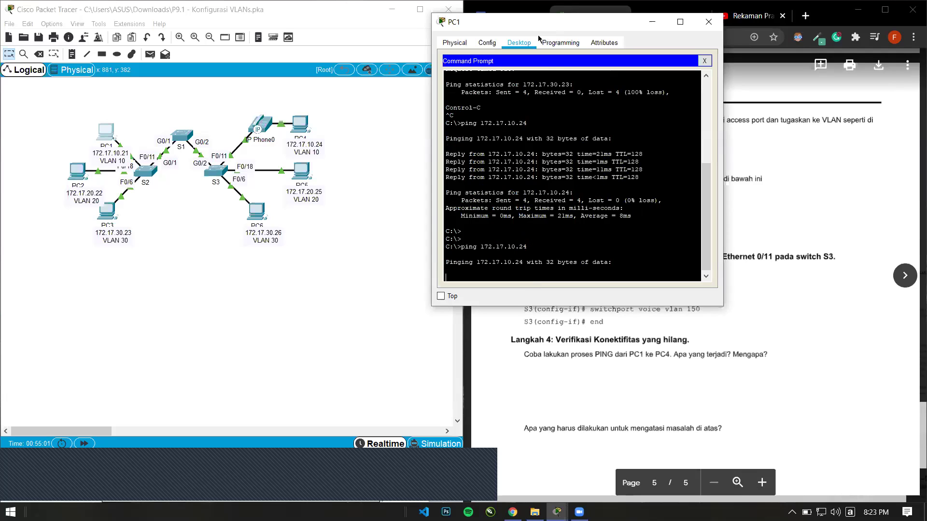
left_click_drag(549, 28, 331, 111)
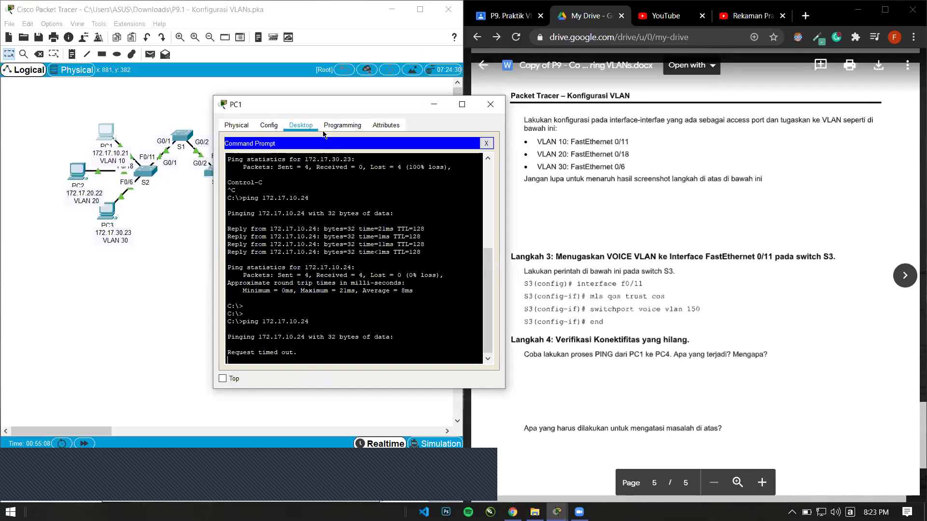
- Compare the earlier and current pings to 172.17.10.24 in PC1's Command Prompt, and stop the running ping
left_click_drag(353, 111, 401, 111)
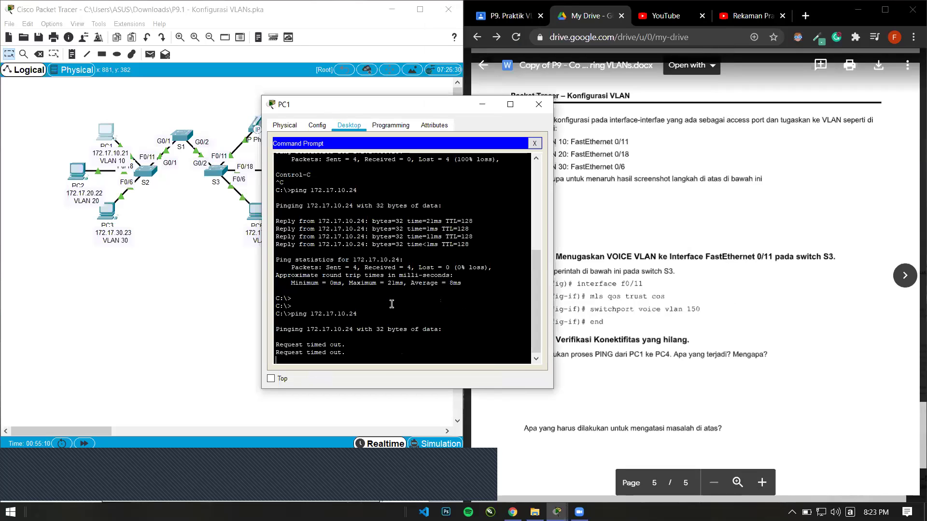
left_click_drag(357, 190, 273, 191)
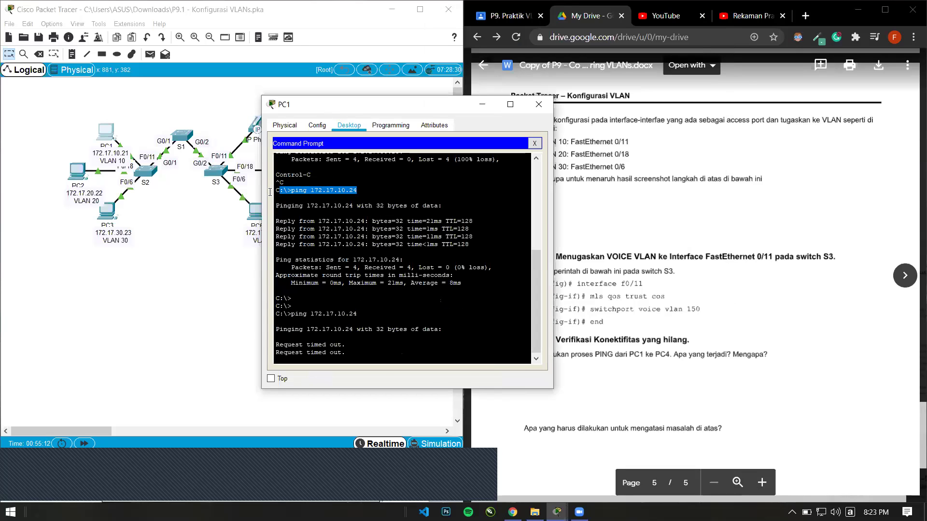
left_click_drag(372, 99, 512, 57)
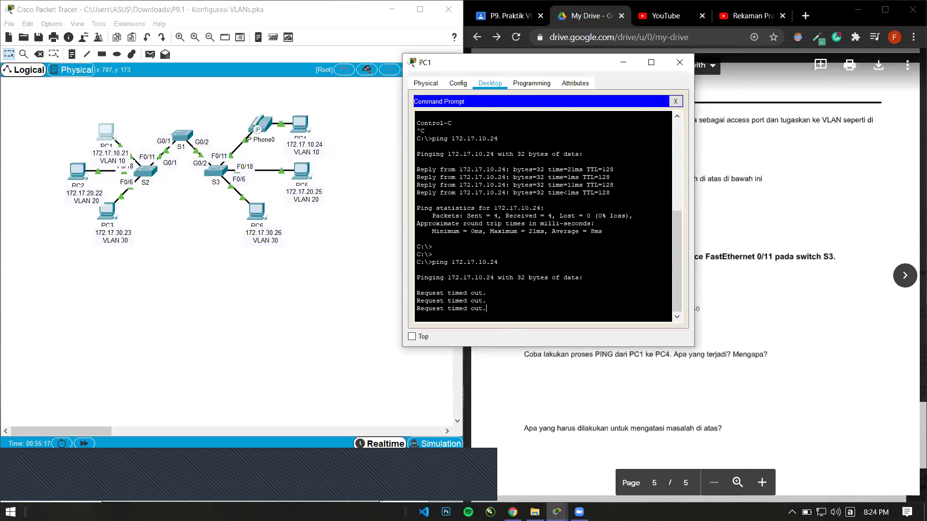
key("ctrl+c")
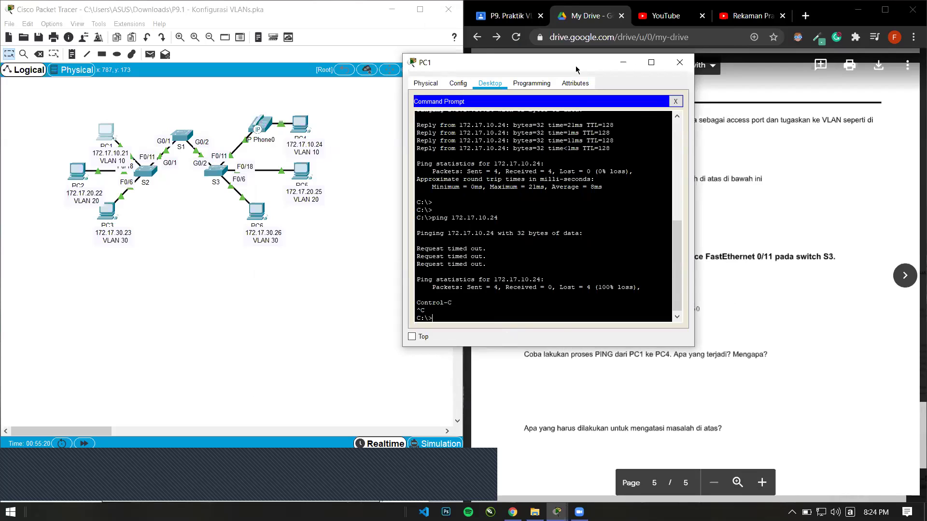
left_click_drag(576, 70, 371, 148)
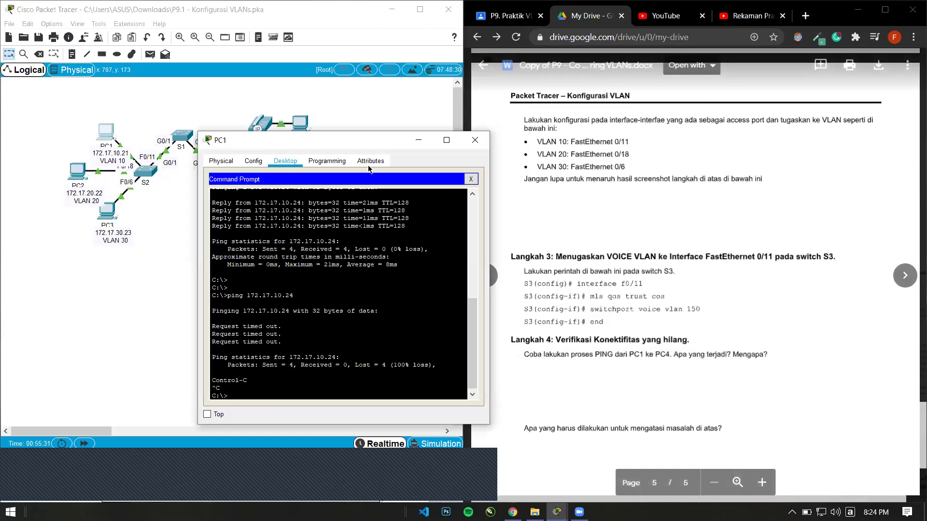
- Review the worksheet from the Langkah 3 VLAN creation section through the Bagian 3 port assignments for switches S2 and S3
scroll(681, 234, "up", 1)
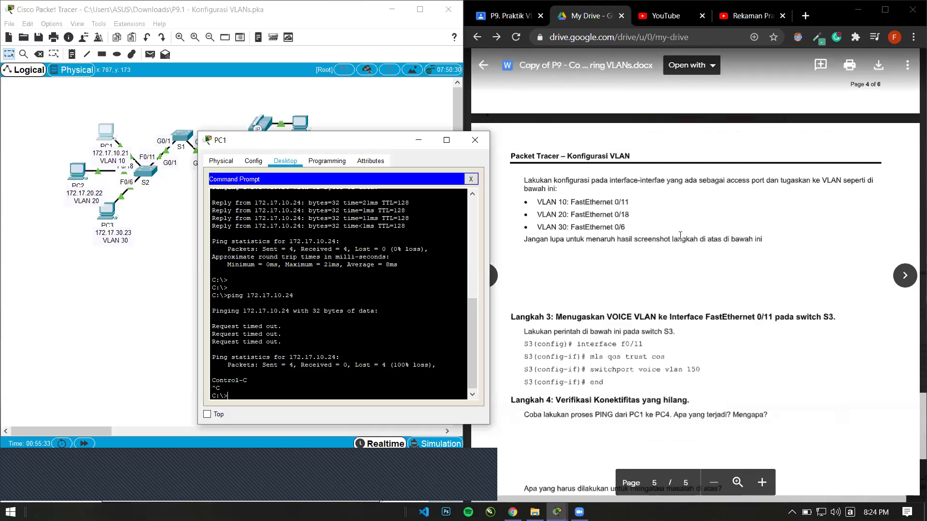
scroll(679, 234, "up", 4)
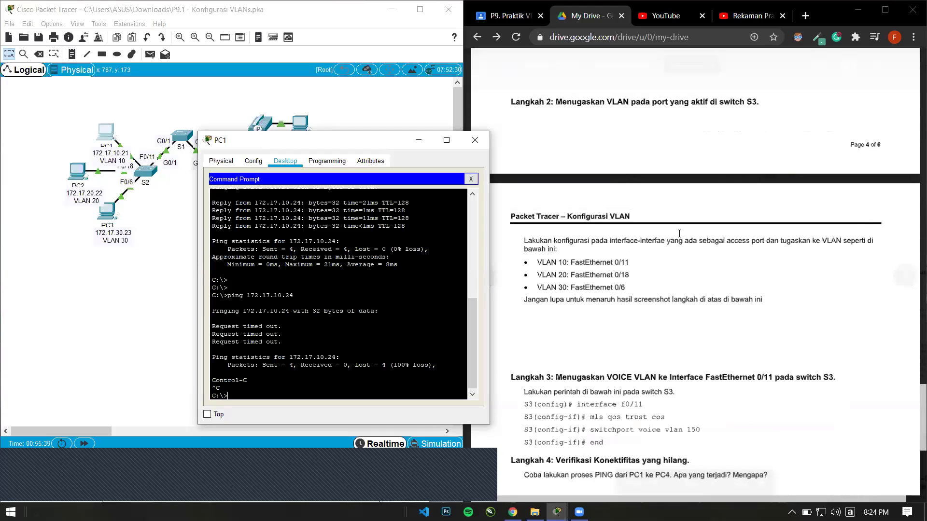
scroll(681, 243, "down", 2)
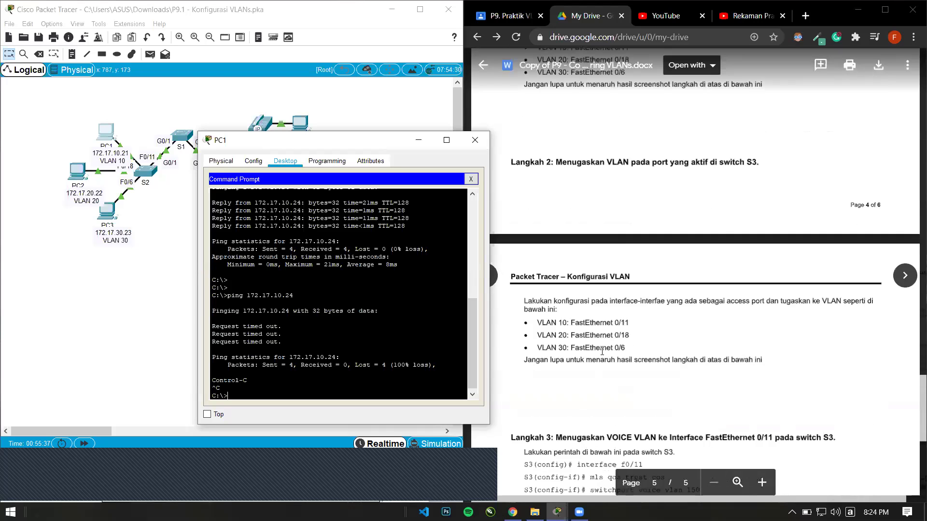
scroll(580, 380, "up", 1)
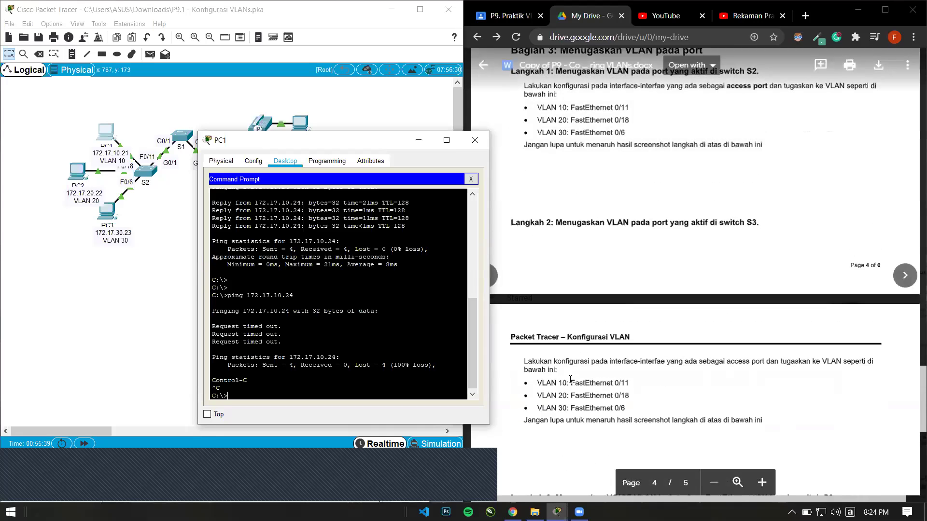
left_click(669, 304)
scroll(640, 273, "up", 3)
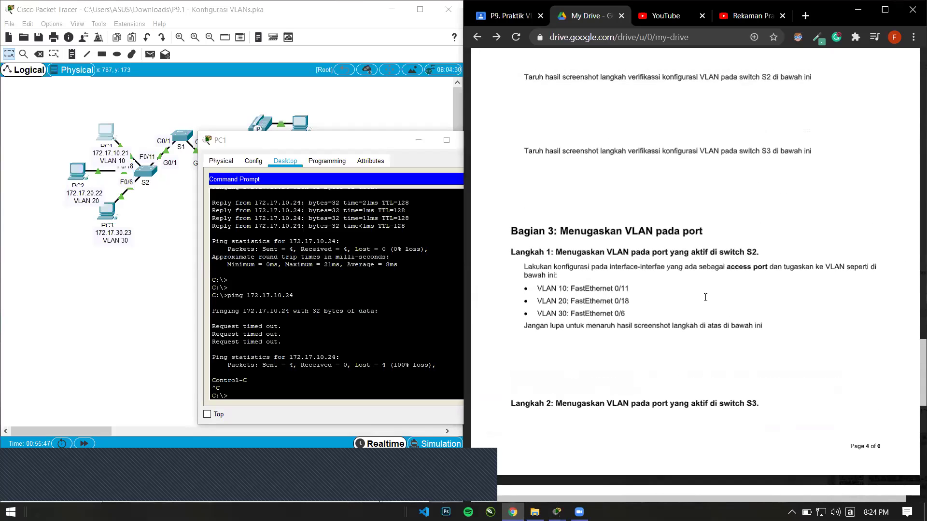
scroll(705, 297, "up", 5)
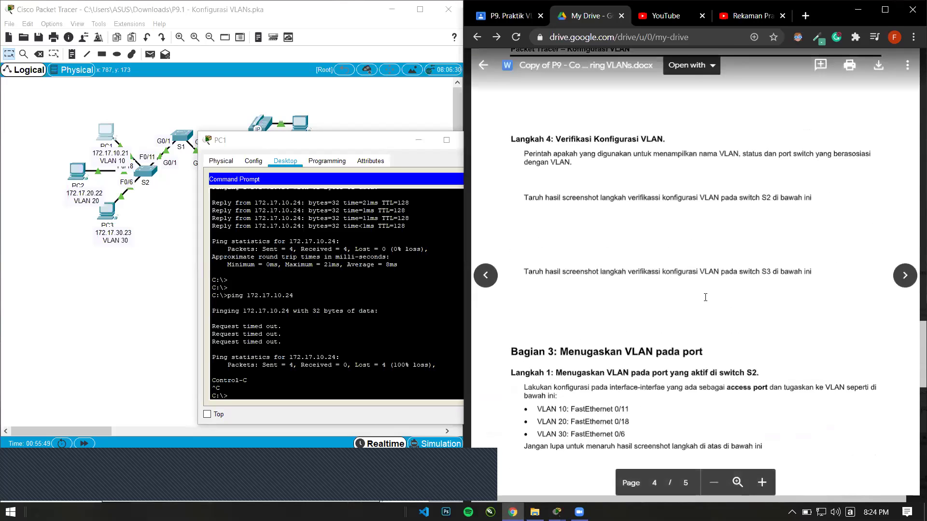
scroll(705, 297, "down", 5)
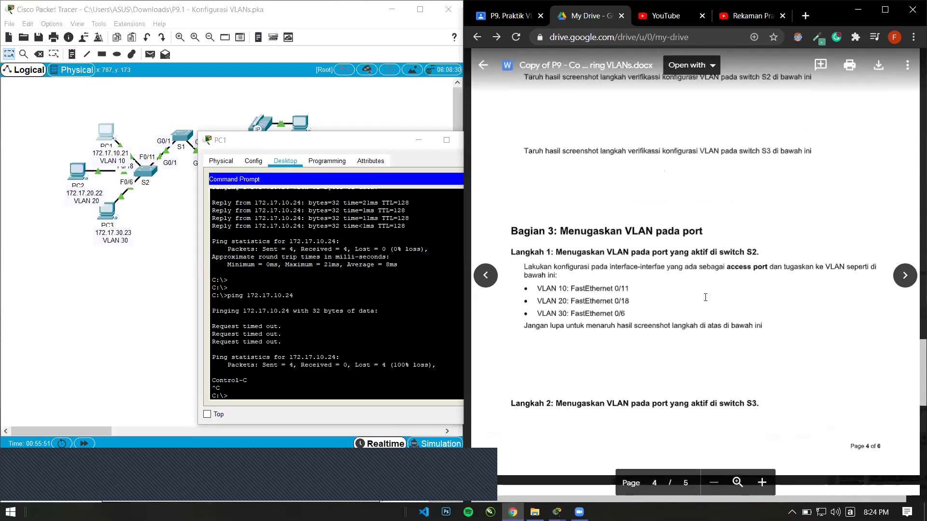
scroll(706, 297, "down", 3)
scroll(705, 297, "up", 7)
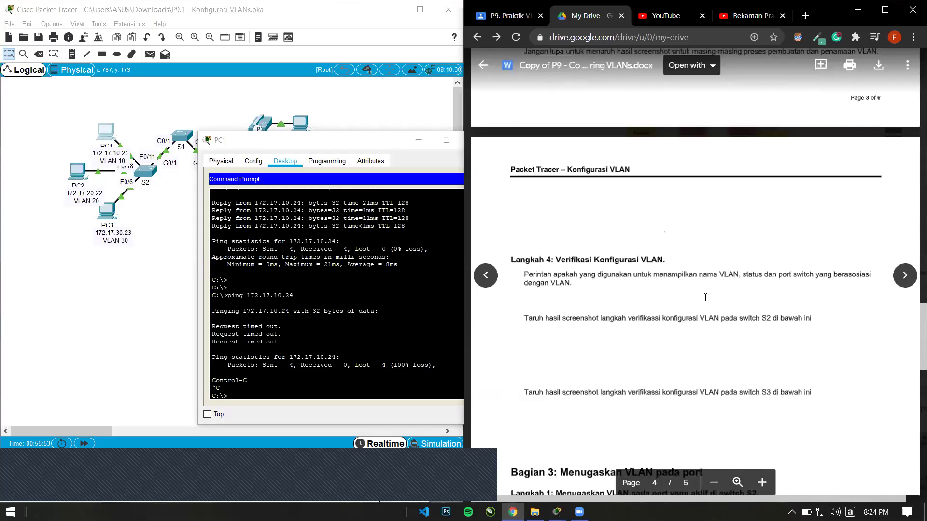
scroll(706, 298, "up", 3)
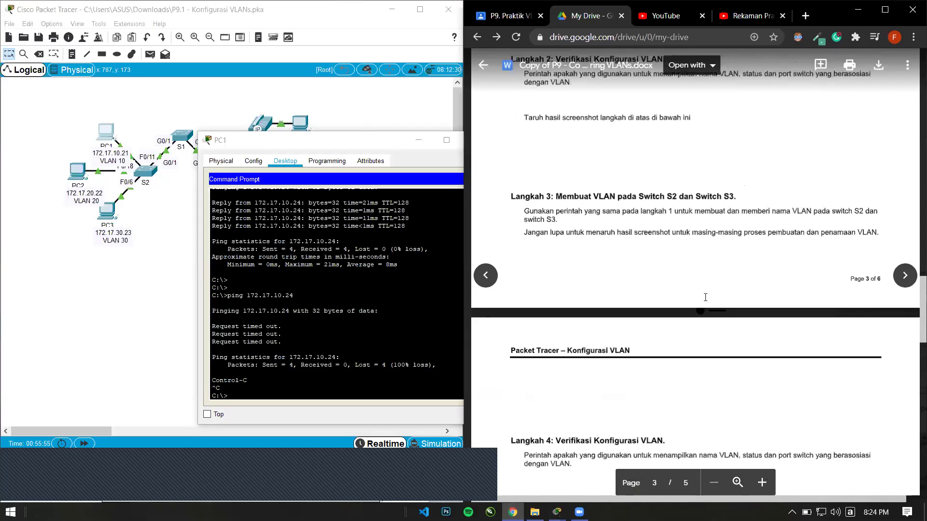
scroll(705, 297, "down", 8)
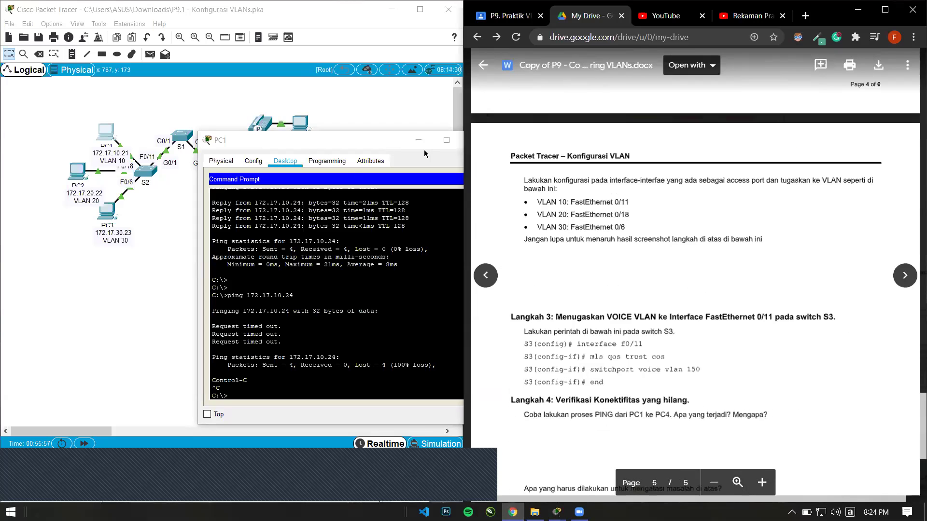
- Read the worksheet's closing question on how to resolve the lost connectivity, and minimize the PC1 window
scroll(755, 318, "down", 3)
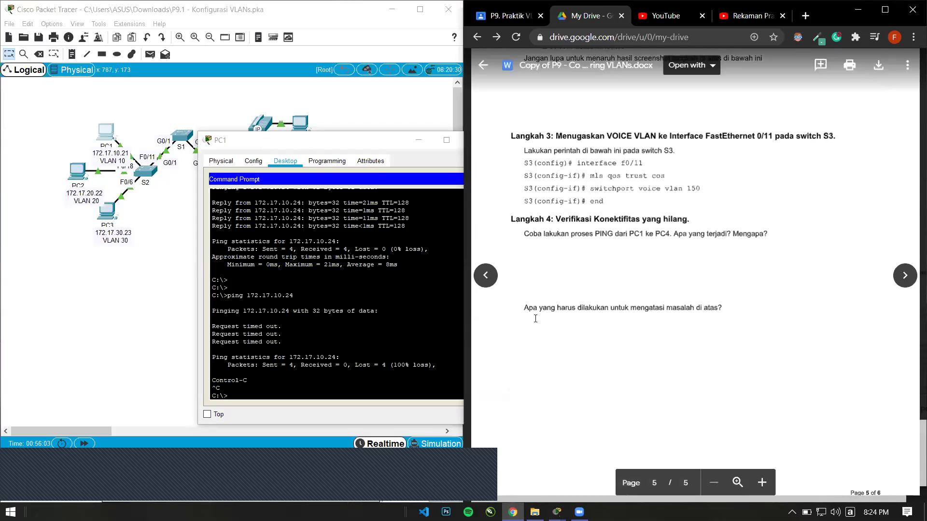
left_click_drag(527, 309, 724, 307)
left_click(742, 307)
left_click(359, 384)
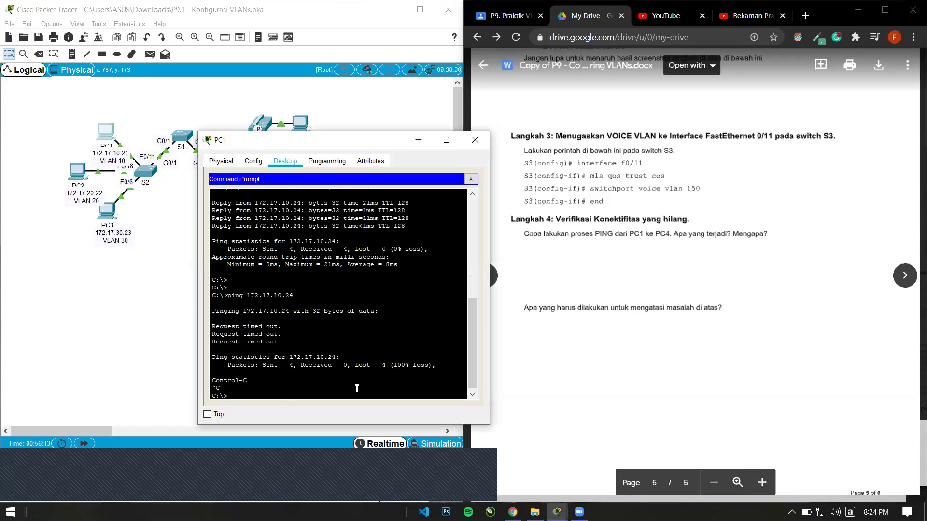
left_click_drag(360, 145, 346, 126)
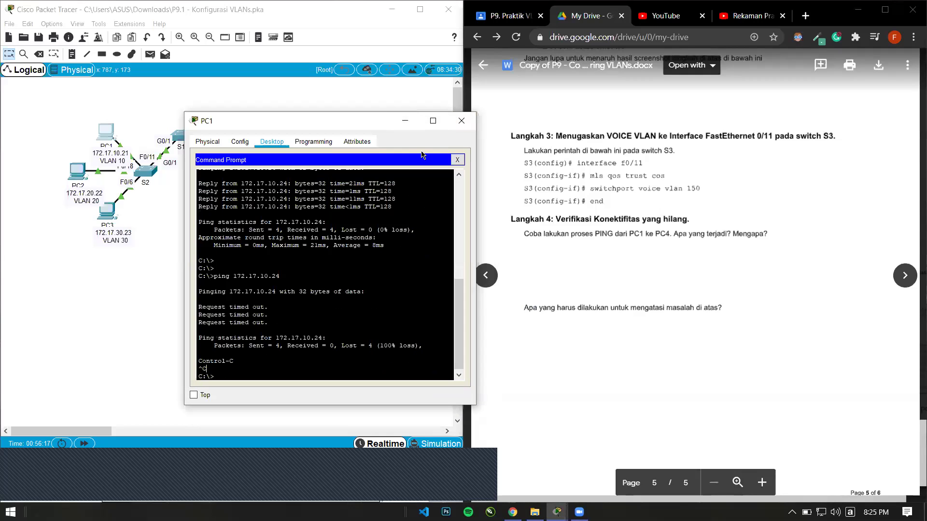
left_click(403, 122)
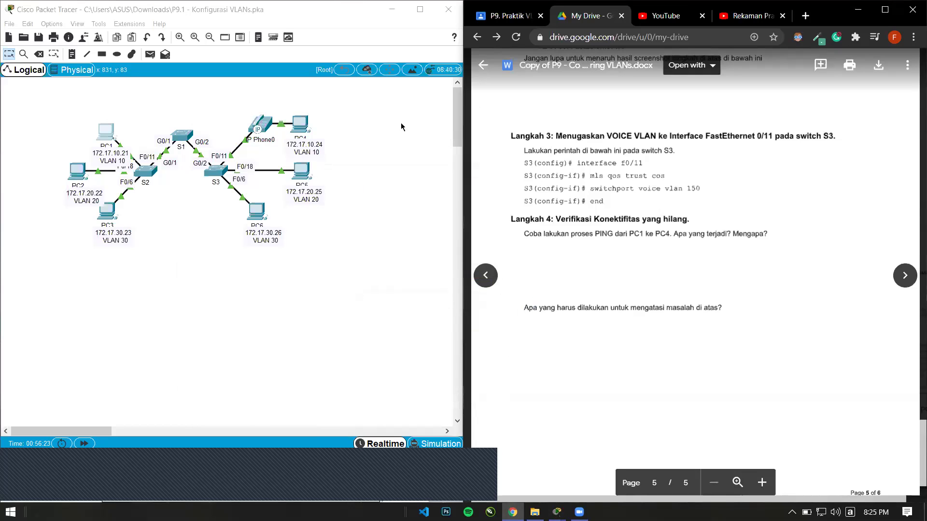
- Reread the Bagian 3 instructions for assigning VLANs to the active ports of switch S2 and switch S3
scroll(723, 259, "up", 12)
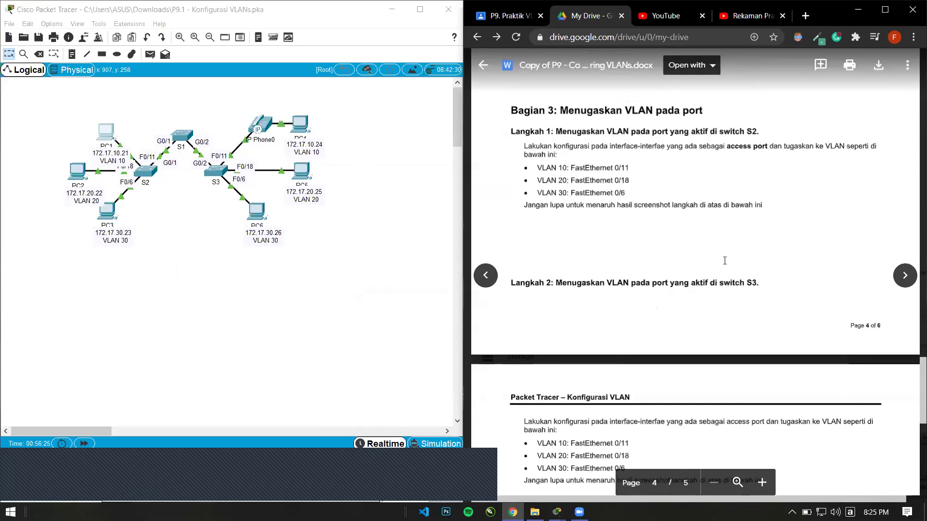
scroll(625, 298, "down", 4)
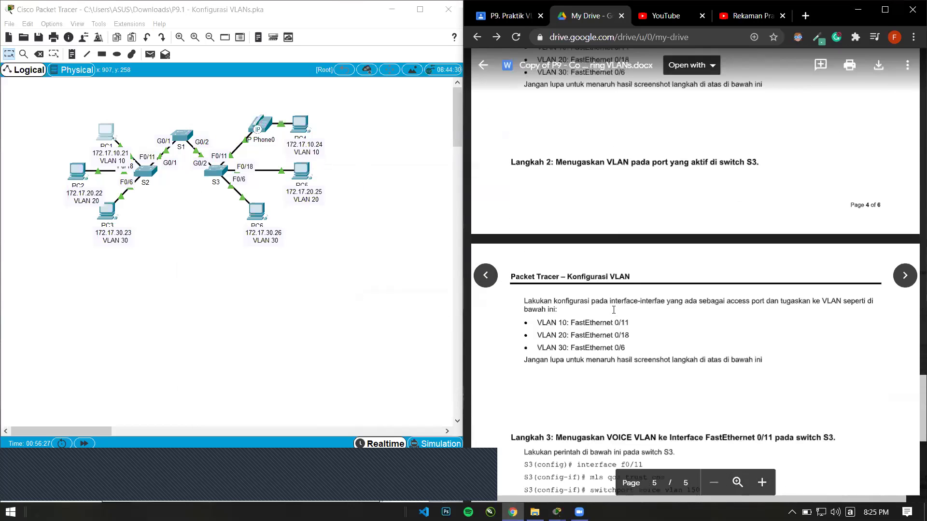
scroll(614, 309, "down", 3)
scroll(620, 320, "up", 4)
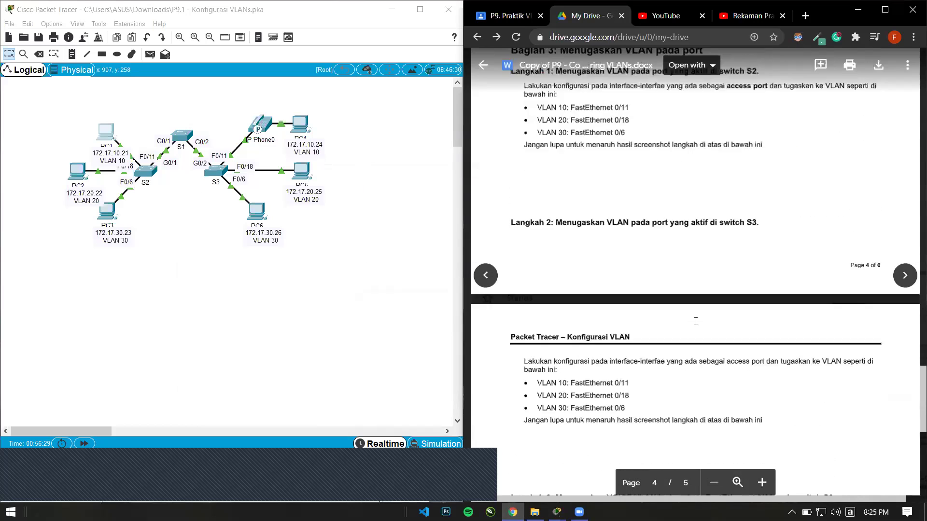
scroll(696, 321, "up", 4)
scroll(729, 268, "down", 1)
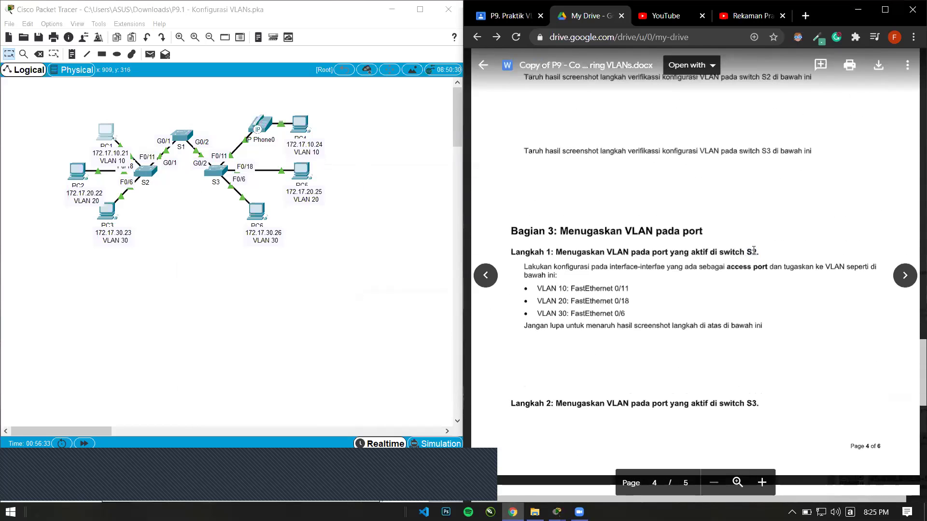
scroll(776, 251, "down", 10)
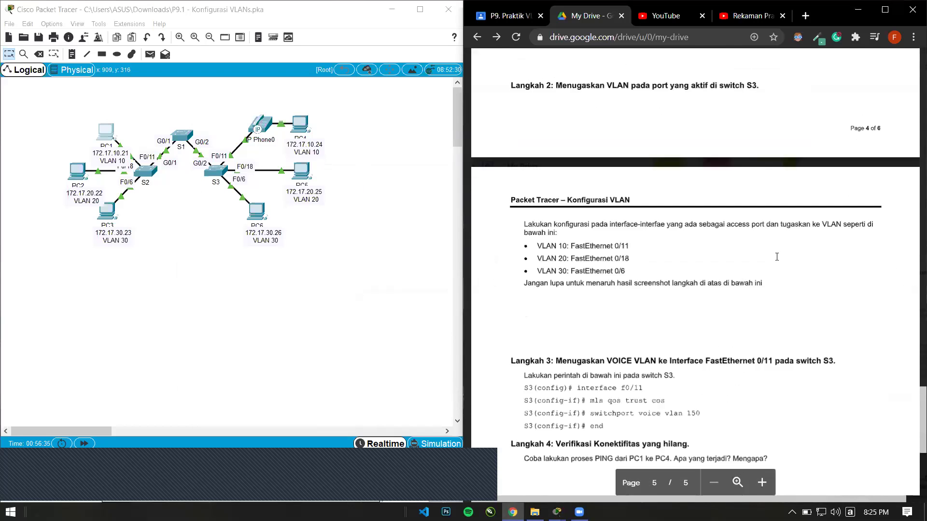
scroll(827, 256, "up", 6)
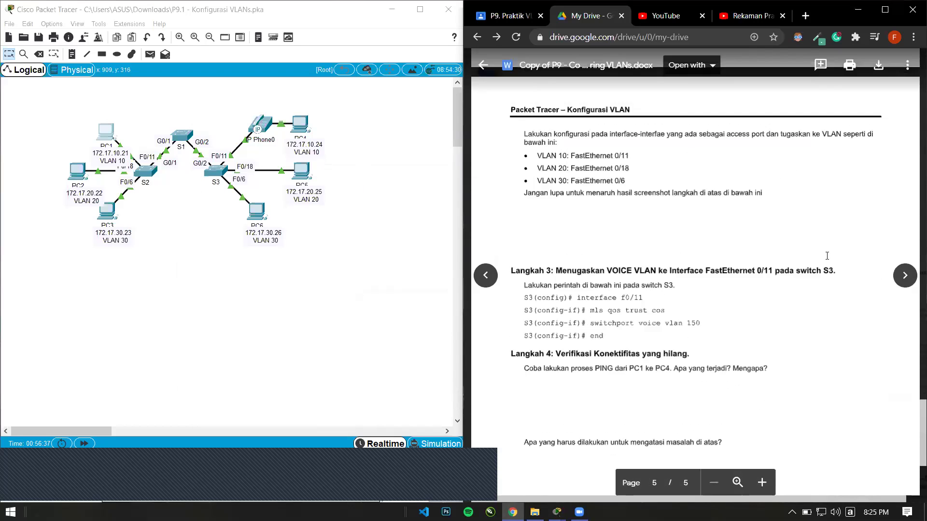
scroll(827, 256, "up", 4)
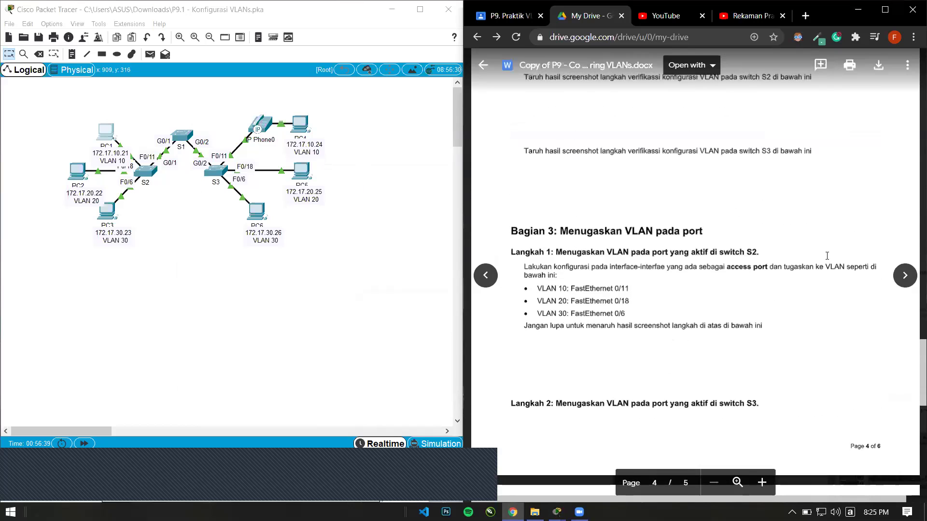
scroll(827, 256, "down", 5)
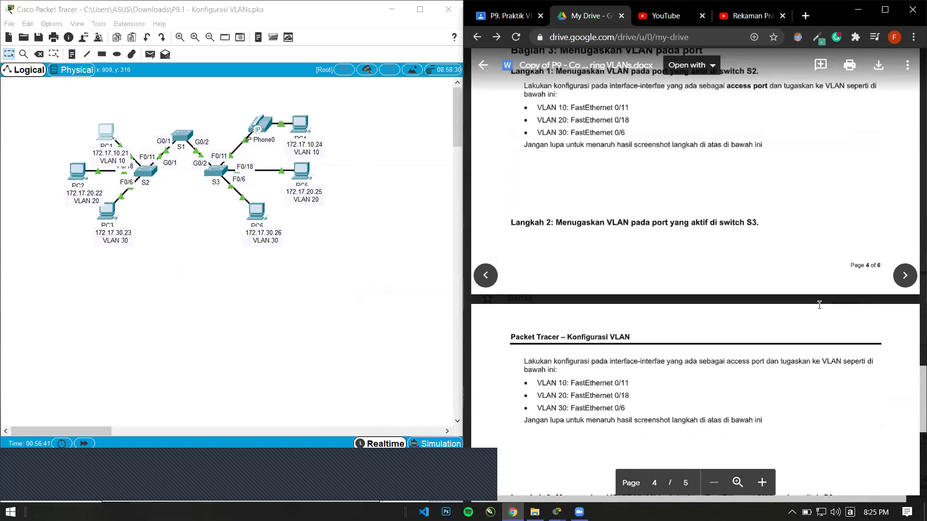
- Examine the VLAN 10, 20 and 30 port assignments listed under Langkah 2 for switch S3, and return to the network topology
double_click(749, 226)
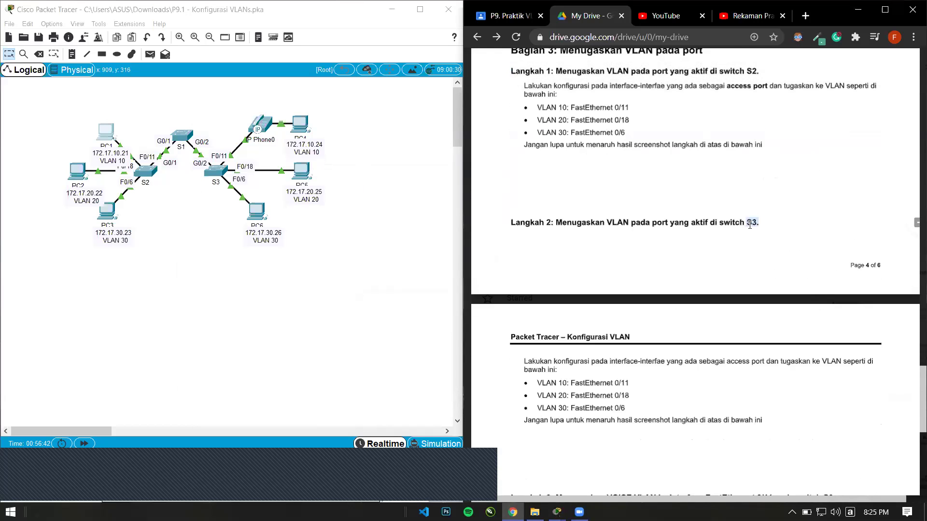
scroll(750, 227, "down", 5)
scroll(751, 230, "up", 4)
scroll(750, 230, "down", 3)
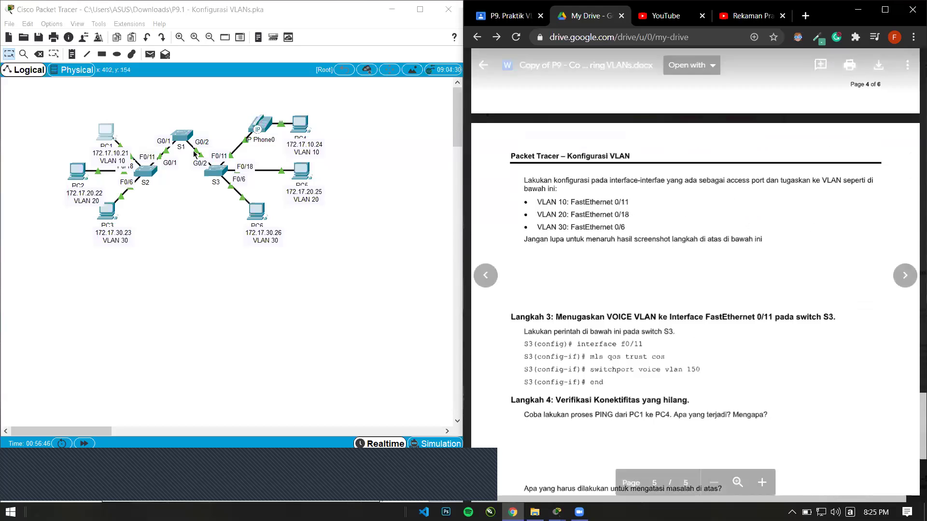
scroll(750, 286, "up", 1)
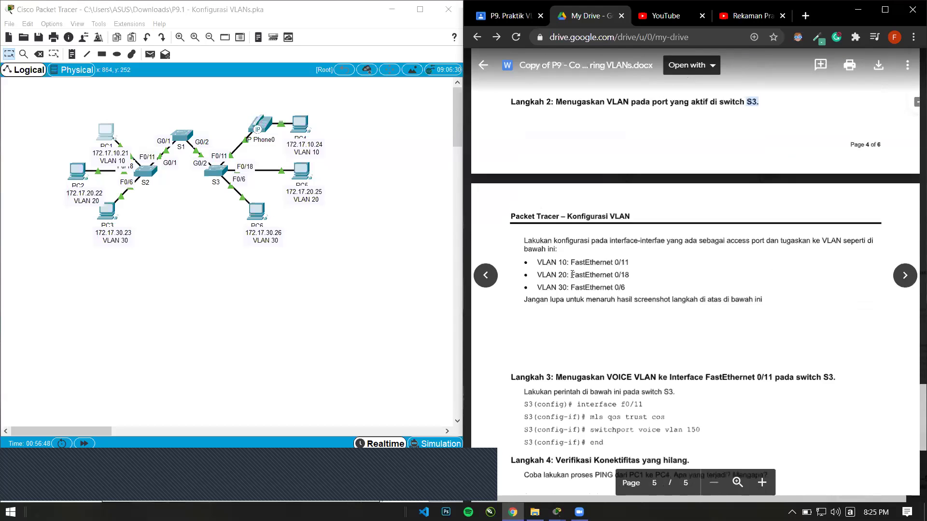
left_click_drag(538, 263, 656, 263)
left_click_drag(538, 273, 639, 272)
left_click_drag(570, 289, 666, 284)
left_click(636, 288)
left_click_drag(538, 288, 670, 287)
left_click(671, 288)
left_click(157, 124)
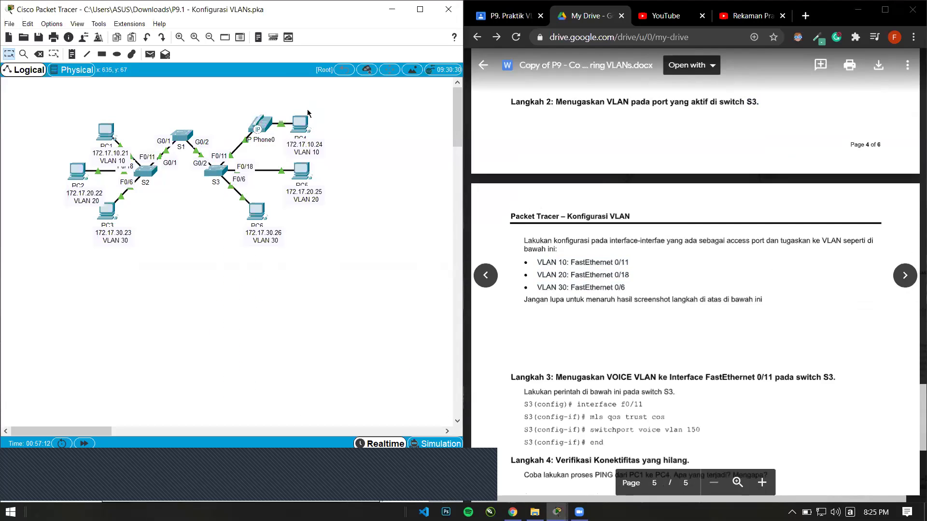
- Reread both Langkah 4 questions, on the PC1 to PC4 ping result and on how to overcome the problem
scroll(711, 273, "up", 1)
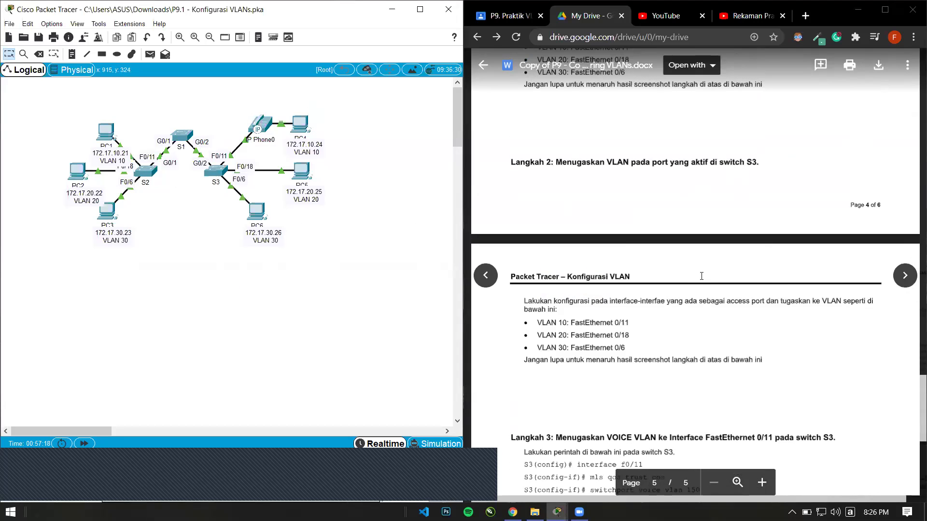
scroll(702, 276, "down", 7)
scroll(704, 280, "up", 1)
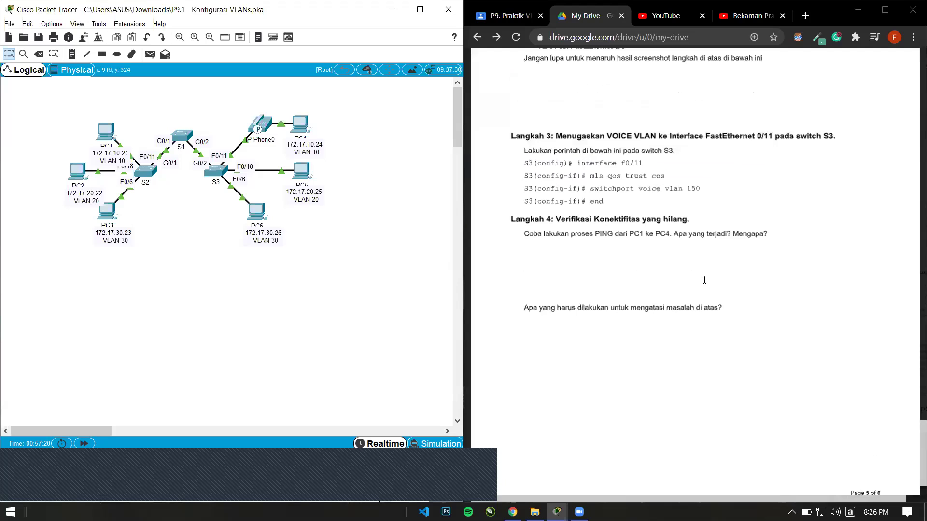
left_click(724, 311)
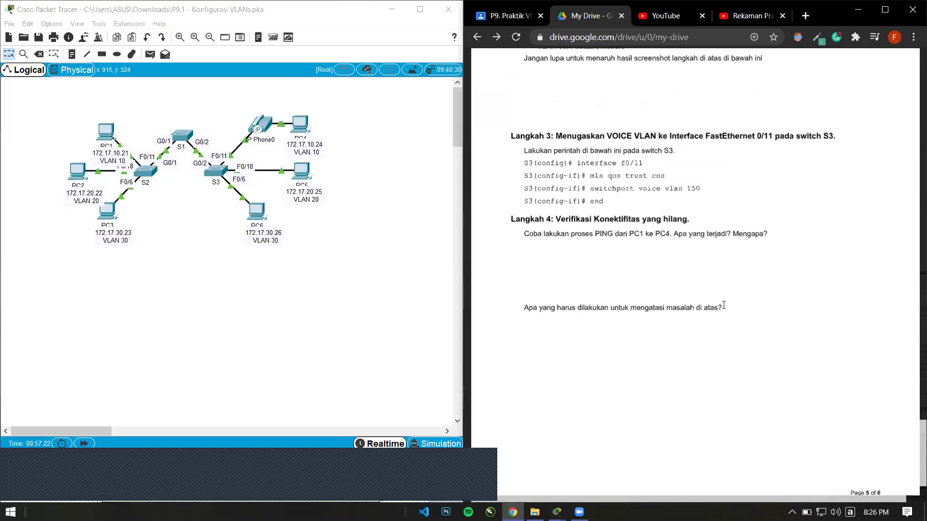
left_click_drag(523, 308, 750, 308)
left_click(749, 308)
left_click_drag(530, 234, 778, 233)
left_click(780, 234)
scroll(767, 290, "up", 2)
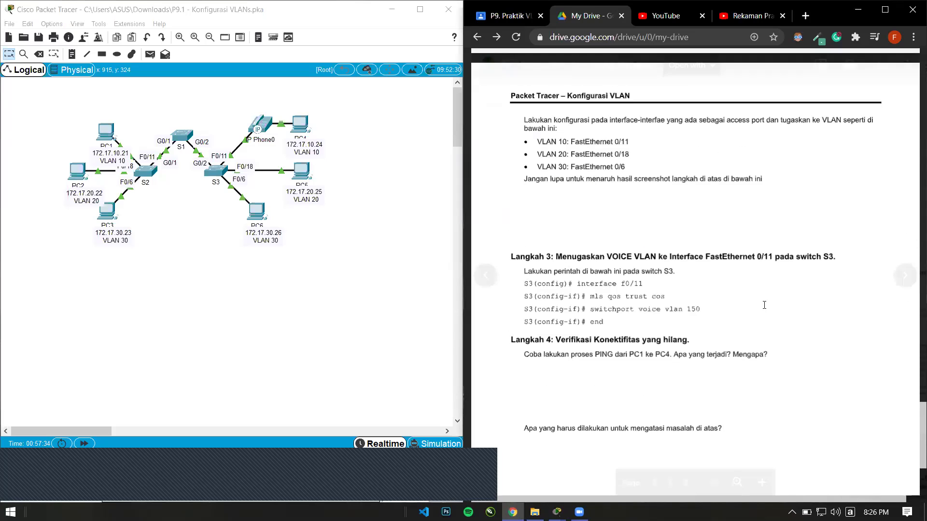
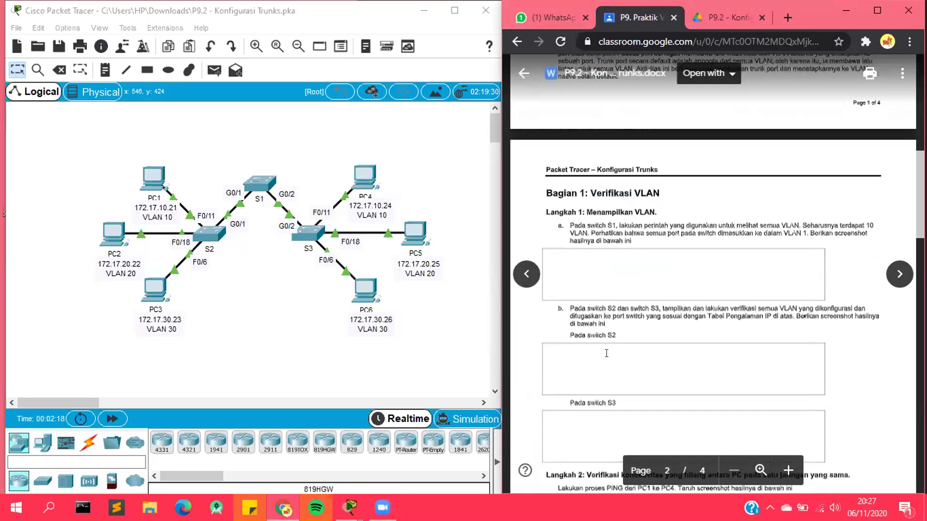
- Open the command line of switch S1 and display its VLANs with show vlan brief
left_click(256, 188)
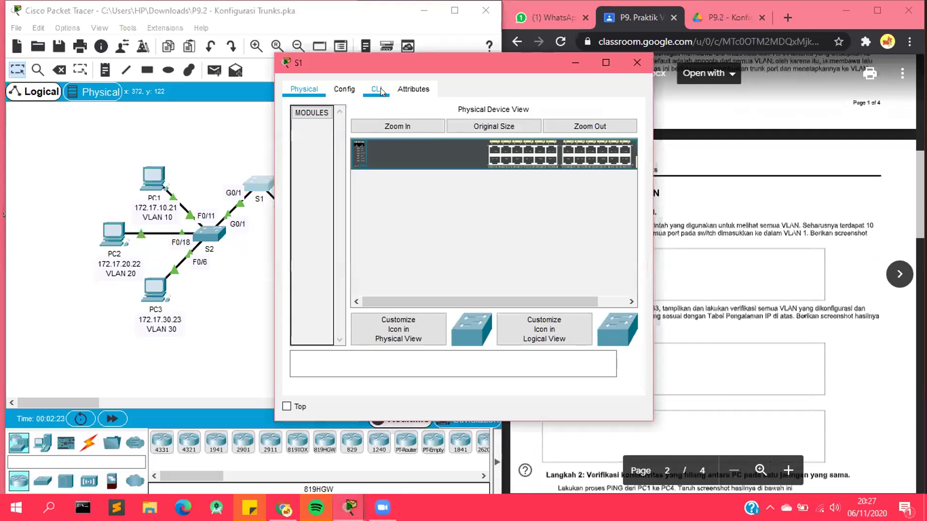
left_click(379, 89)
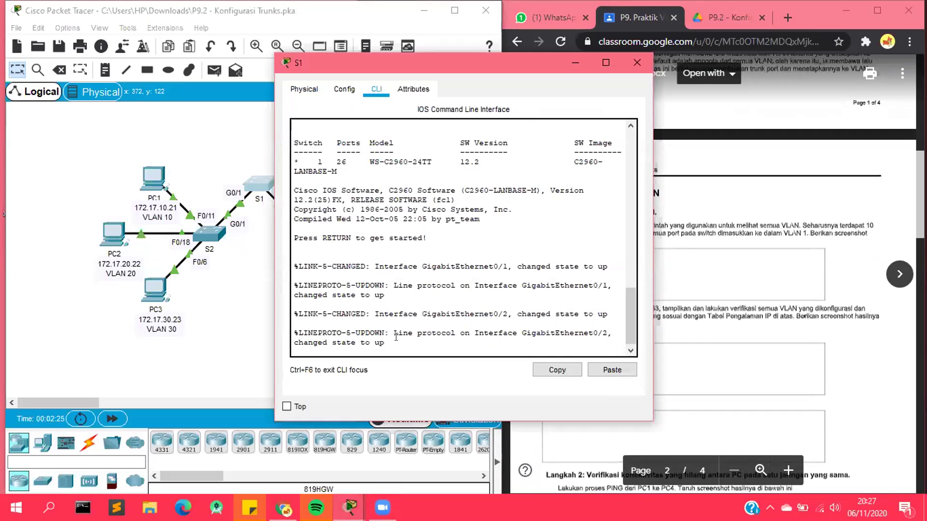
key("Return")
type("show")
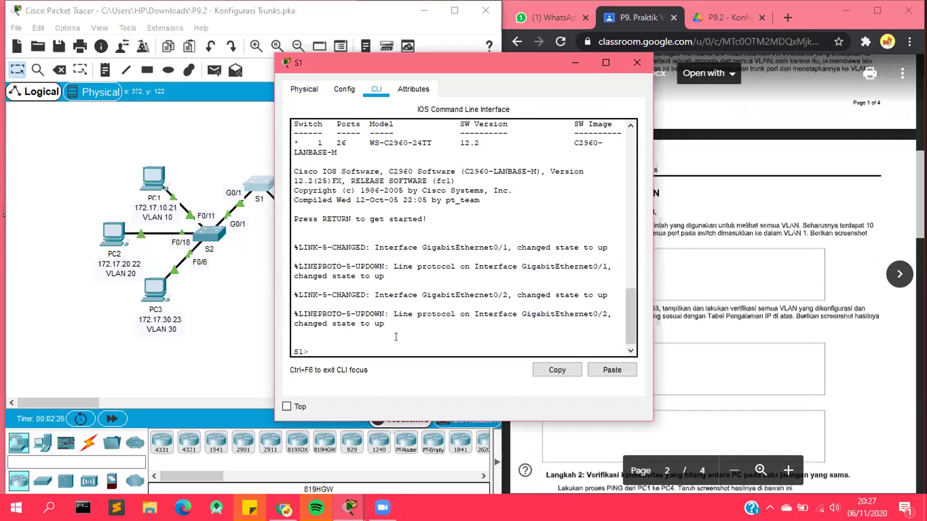
type(" vlan brie")
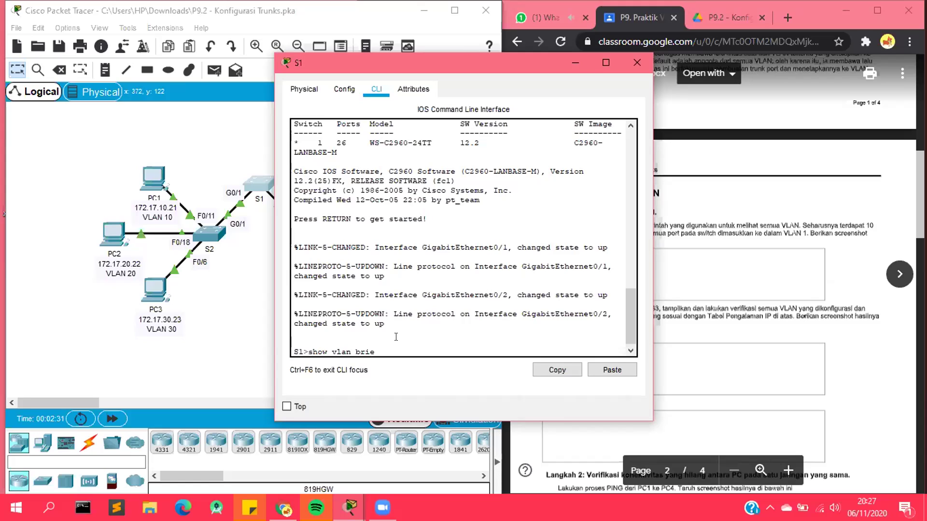
type("f")
key("Return")
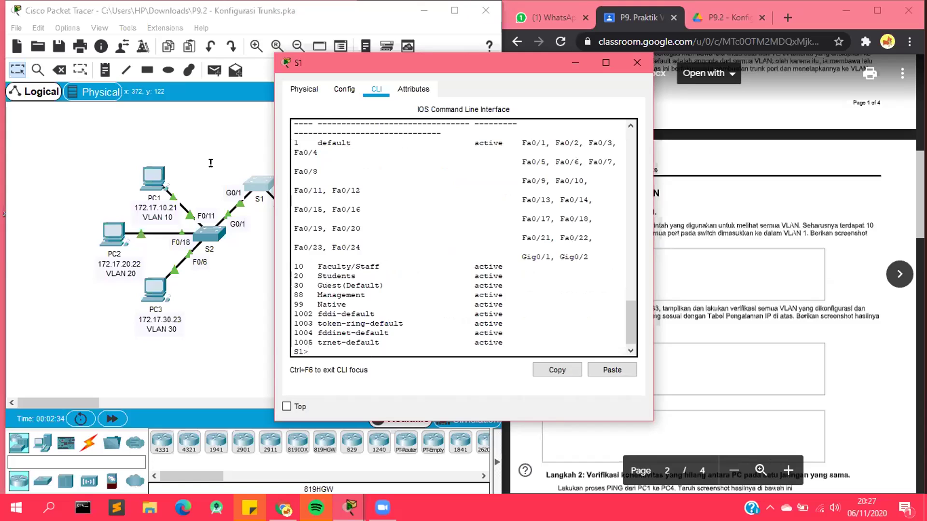
- Move the S1 window off the worksheet, examine its VLAN list against Langkah 1a, and close the window
left_click_drag(463, 62, 281, 69)
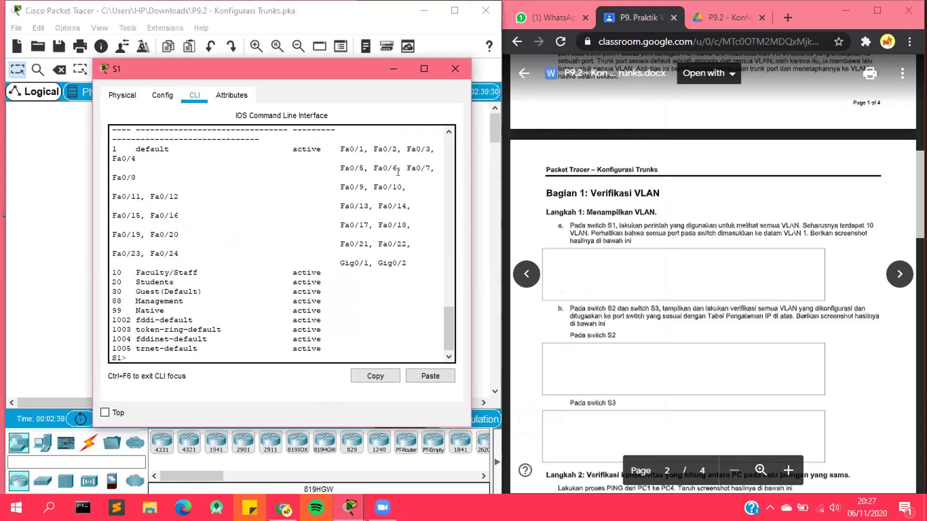
left_click_drag(109, 140, 137, 159)
left_click_drag(135, 271, 166, 347)
left_click_drag(243, 345, 246, 347)
left_click(240, 262)
left_click(550, 213)
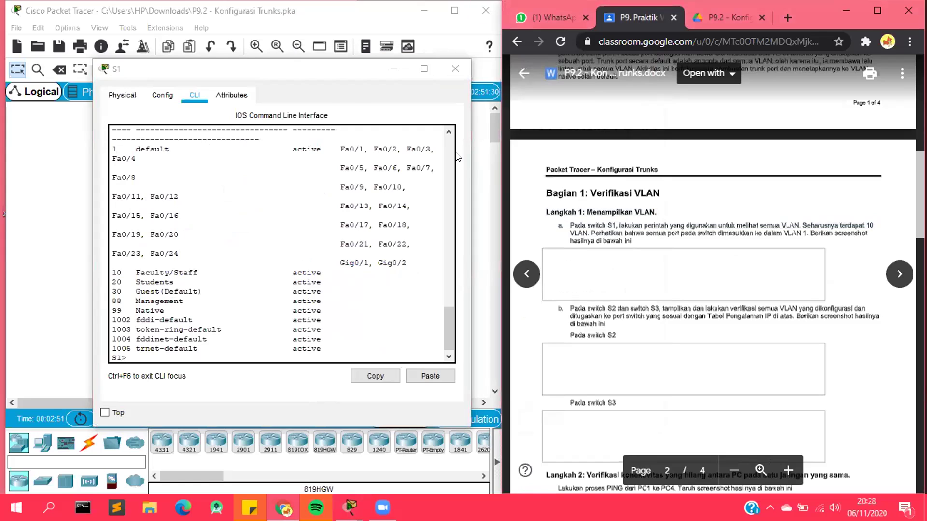
left_click(447, 69)
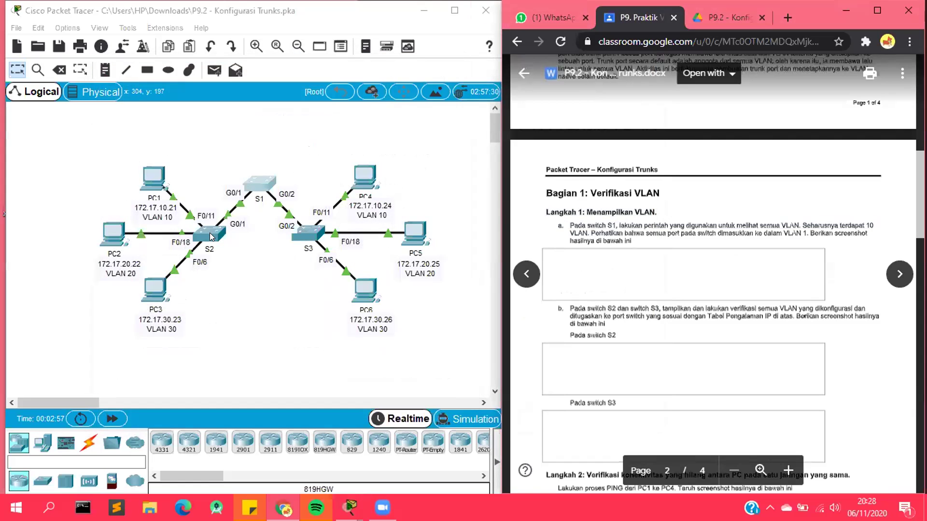
- Display the VLANs and port assignments of switch S2 with show vlan brief
left_click(209, 233)
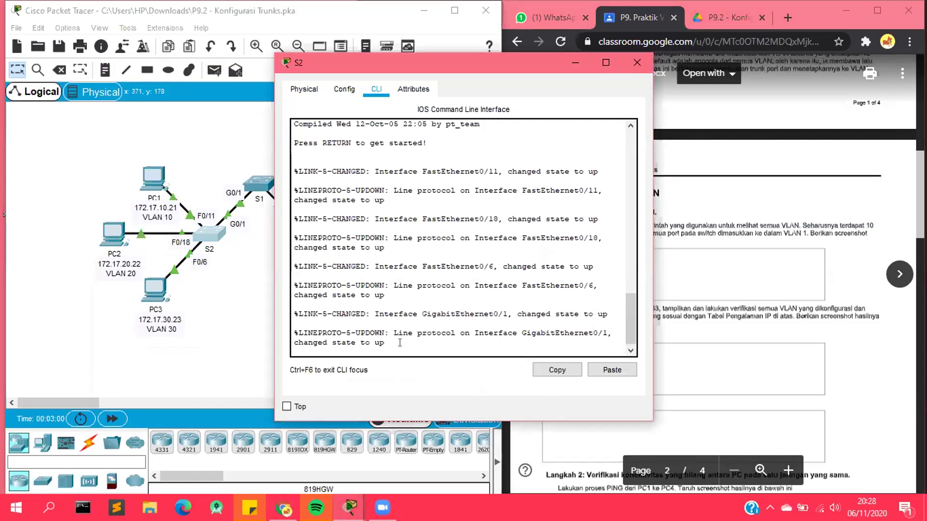
key("Return")
type("sh")
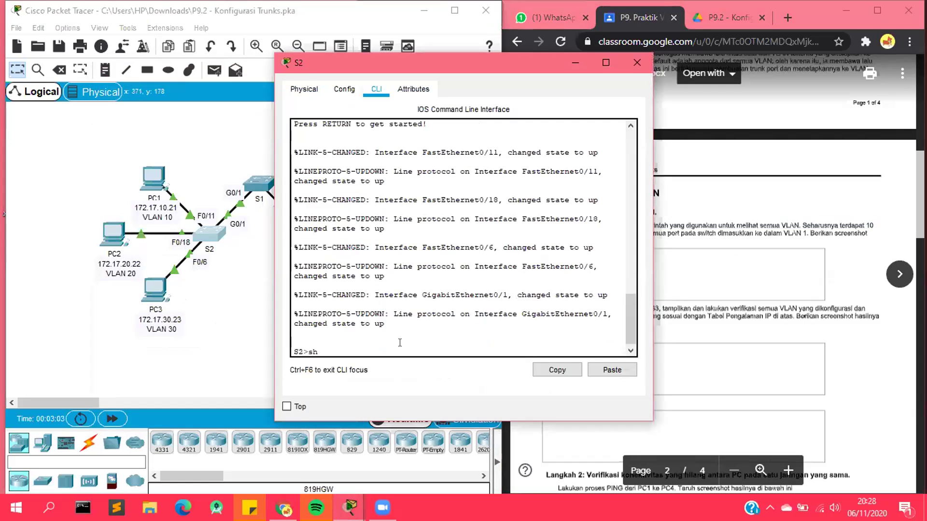
type("ow vlan brief")
key("Return")
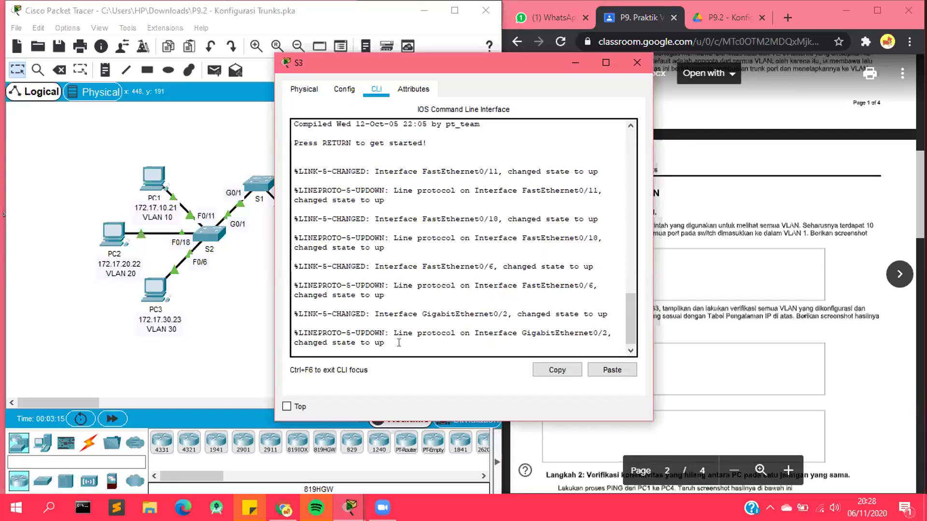
- Run show vlan brief on switch S3 and examine the ports assigned to each VLAN
key("Return")
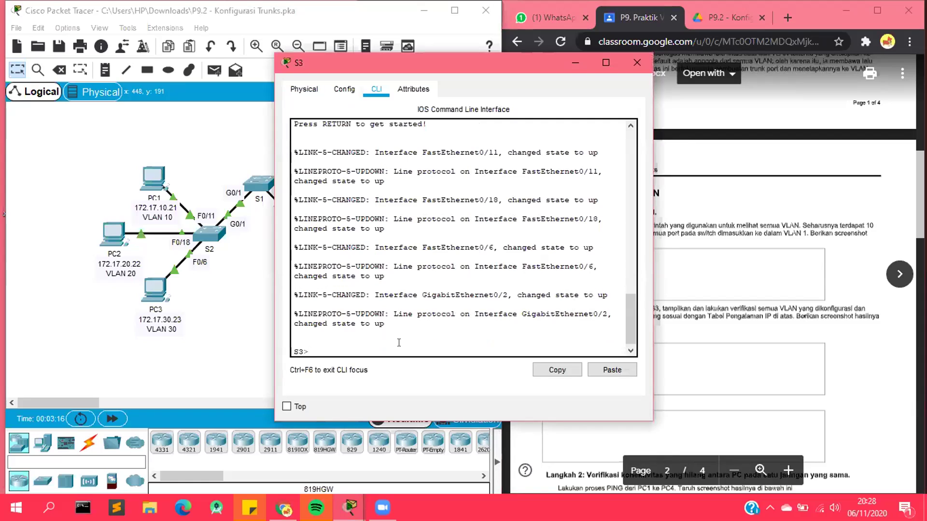
type("show vlan brie")
key("Return")
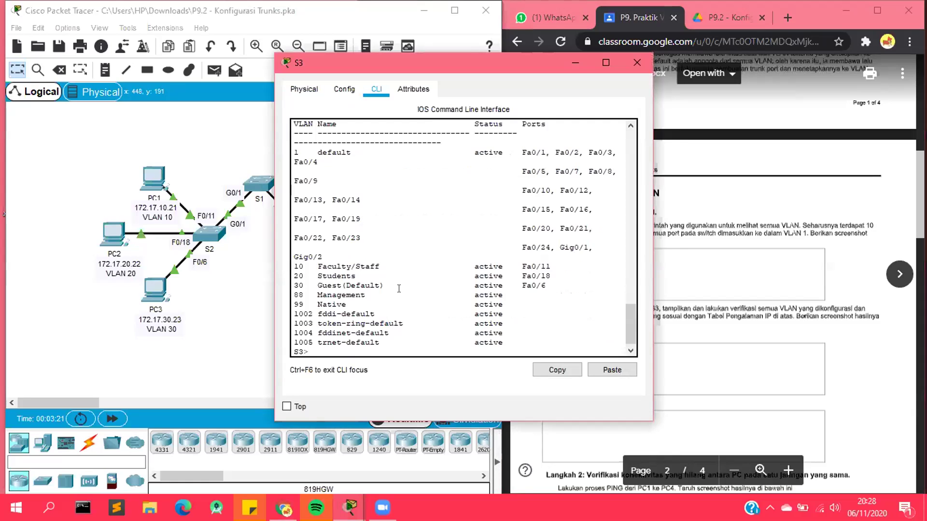
left_click_drag(298, 143, 403, 295)
left_click(473, 300)
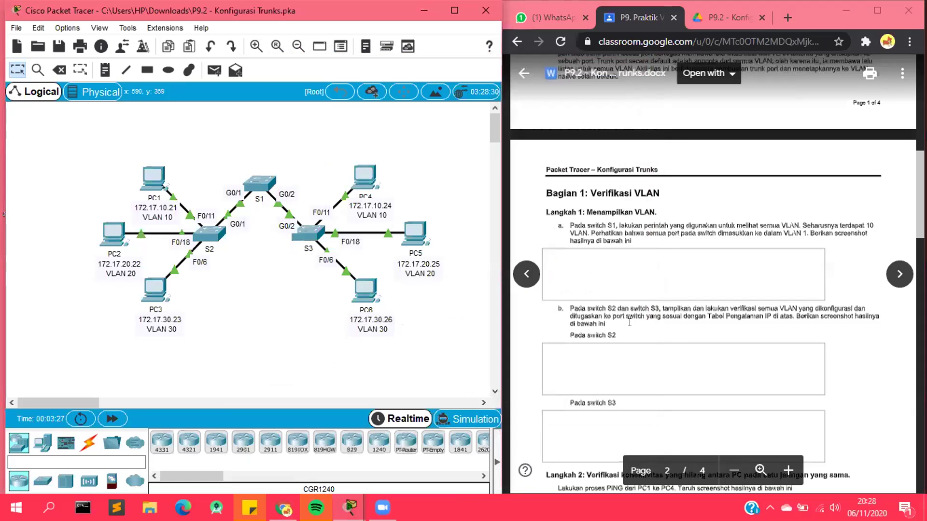
- Read the worksheet's Langkah 2 connectivity check and ping PC4 at 172.17.10.24 from PC1's command prompt
scroll(599, 337, "down", 2)
scroll(629, 322, "down", 3)
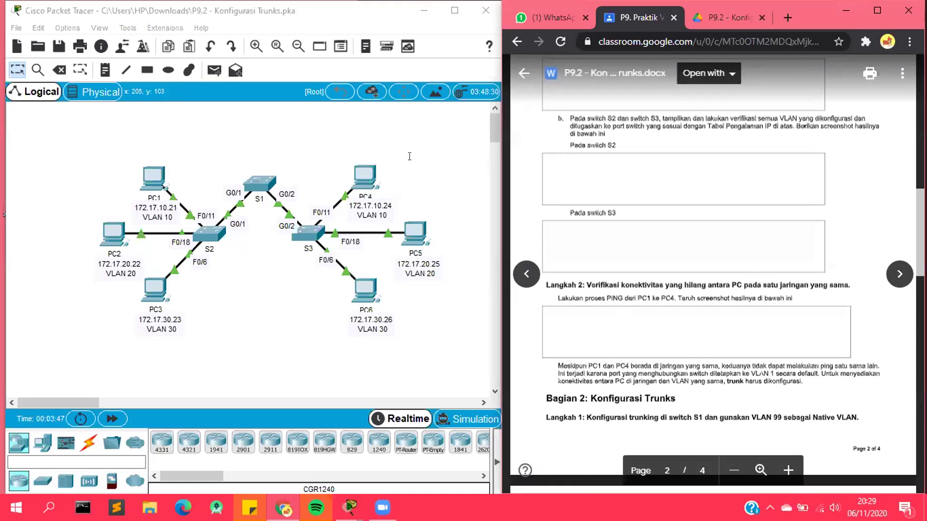
type("pi")
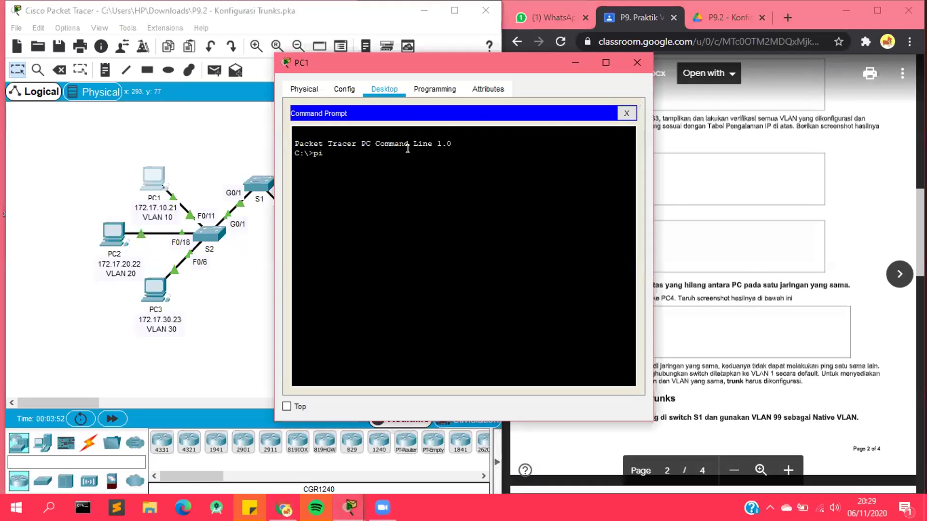
type("ng")
left_click_drag(523, 70, 692, 75)
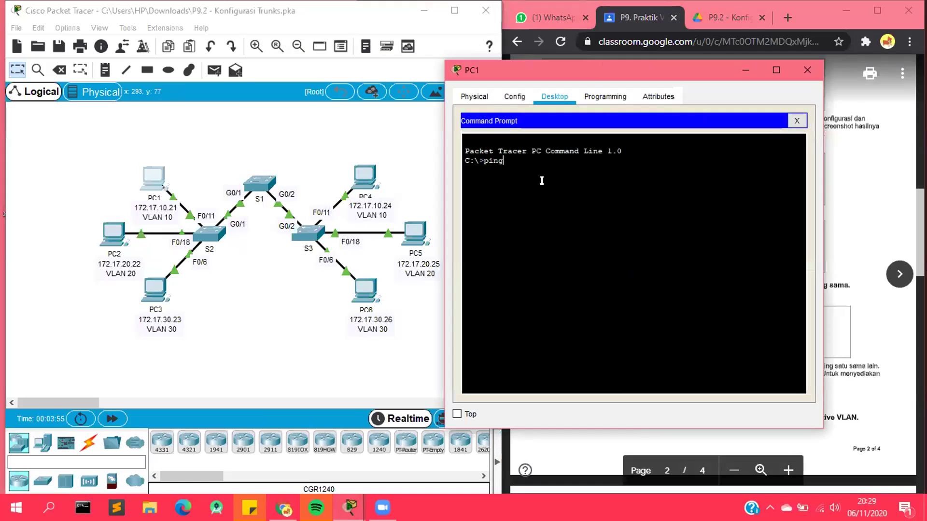
type("172.17.10.24")
key("Return")
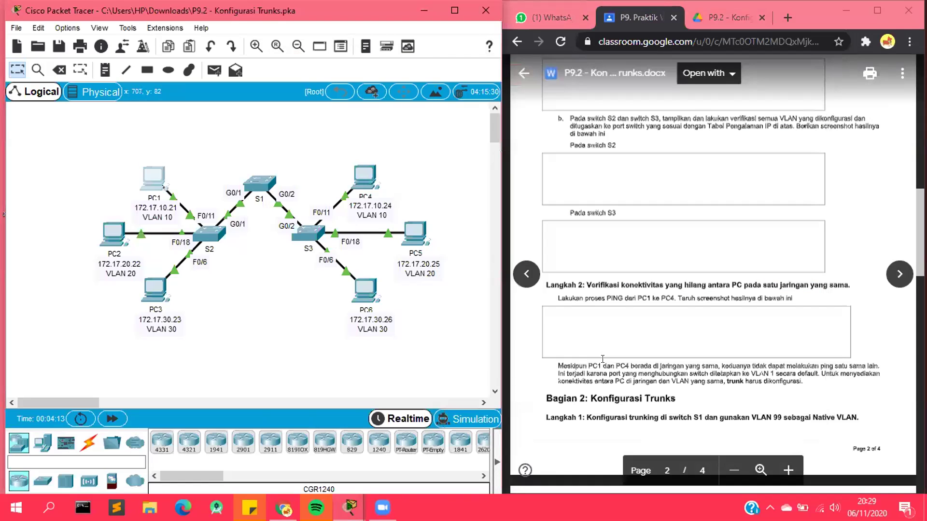
- Read the worksheet's explanation of why PC1 and PC4 cannot ping each other and why a trunk must be configured
left_click(602, 363)
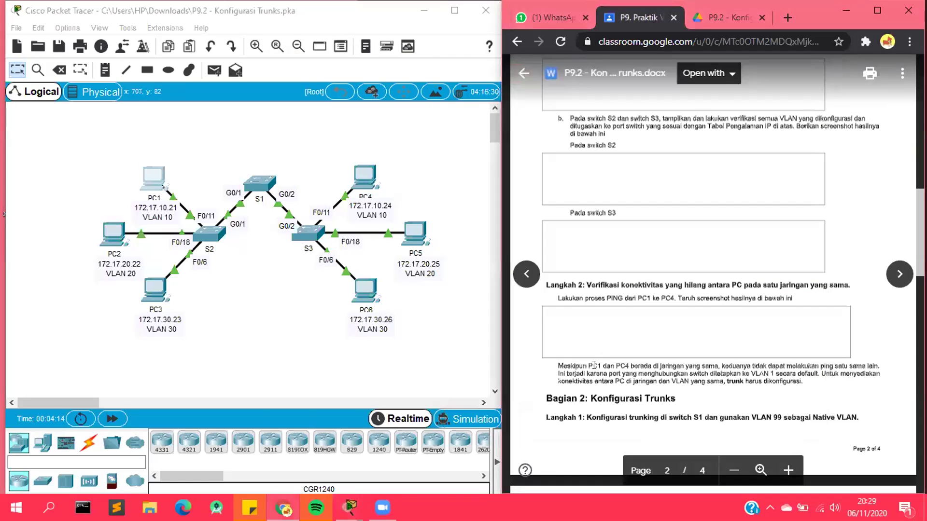
left_click_drag(609, 367, 614, 366)
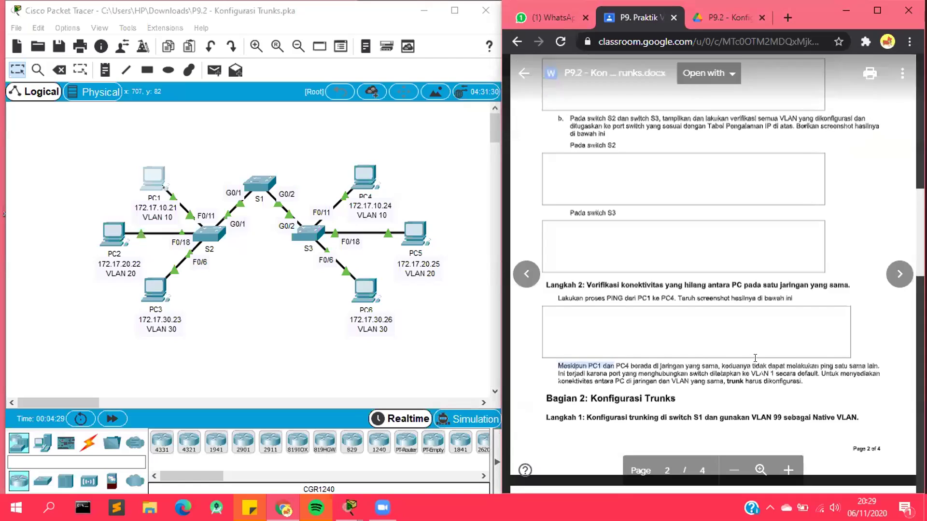
left_click_drag(559, 381, 618, 377)
left_click(620, 377)
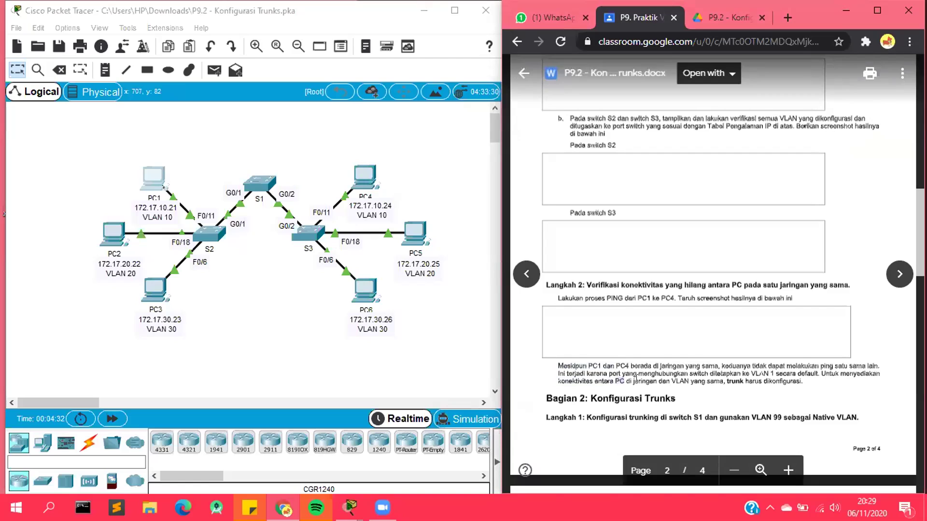
left_click_drag(725, 381, 802, 382)
double_click(637, 380)
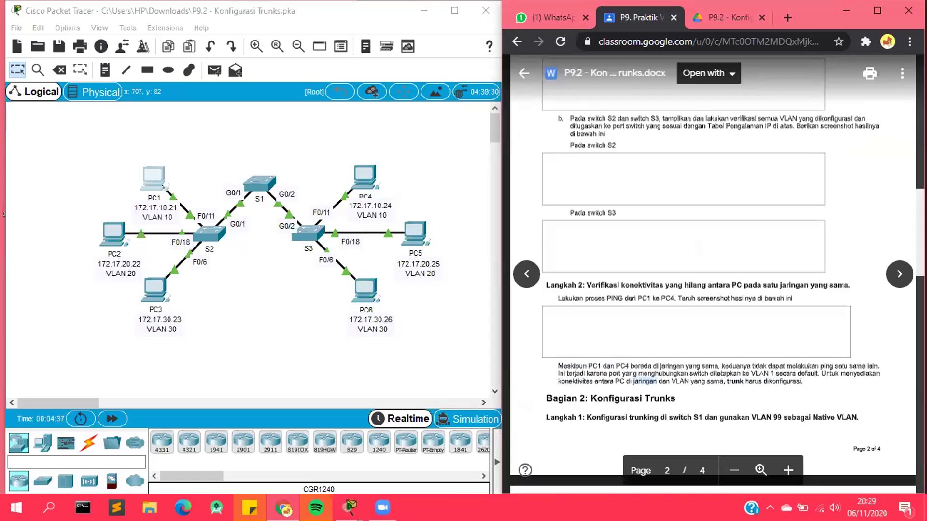
- Read the Bagian 2 Langkah 1 instructions for configuring trunking on interfaces G0/1 and G0/2 of switch S1
scroll(713, 273, "down", 2)
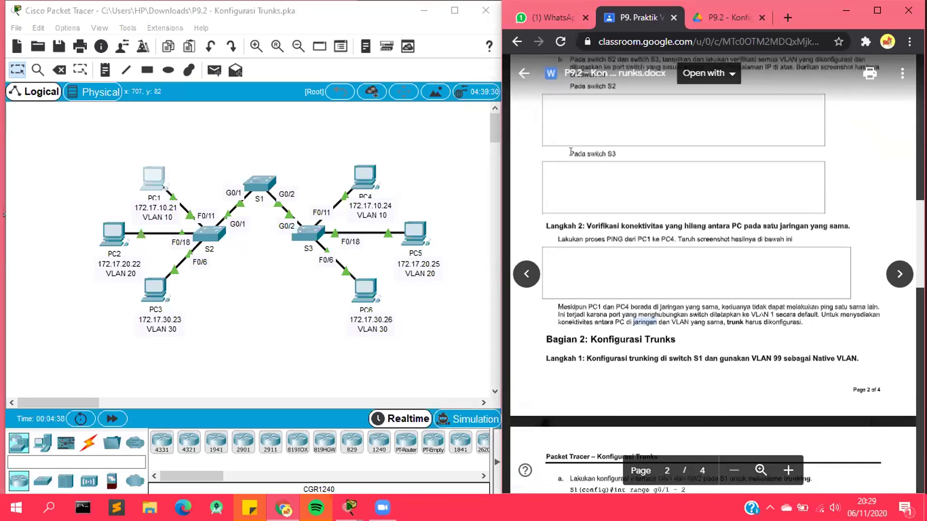
scroll(570, 152, "down", 6)
left_click_drag(624, 151, 729, 159)
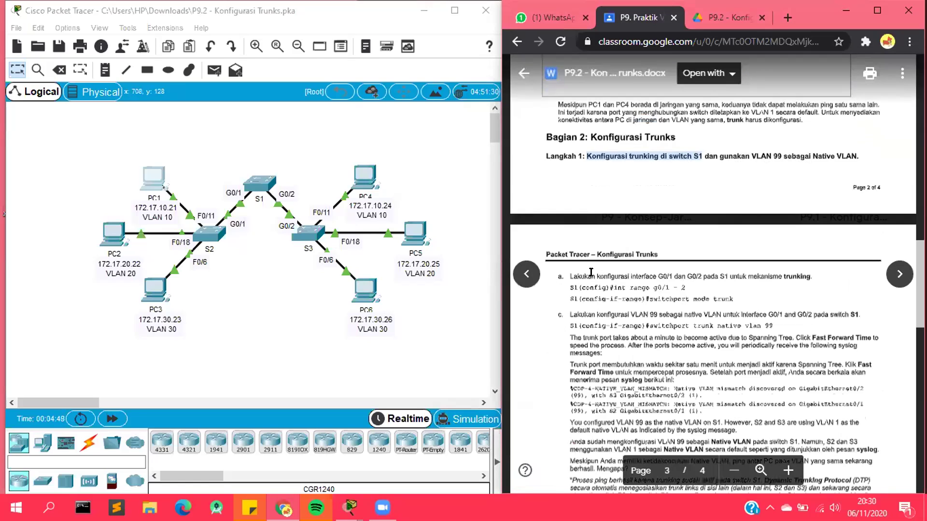
left_click_drag(680, 277, 680, 273)
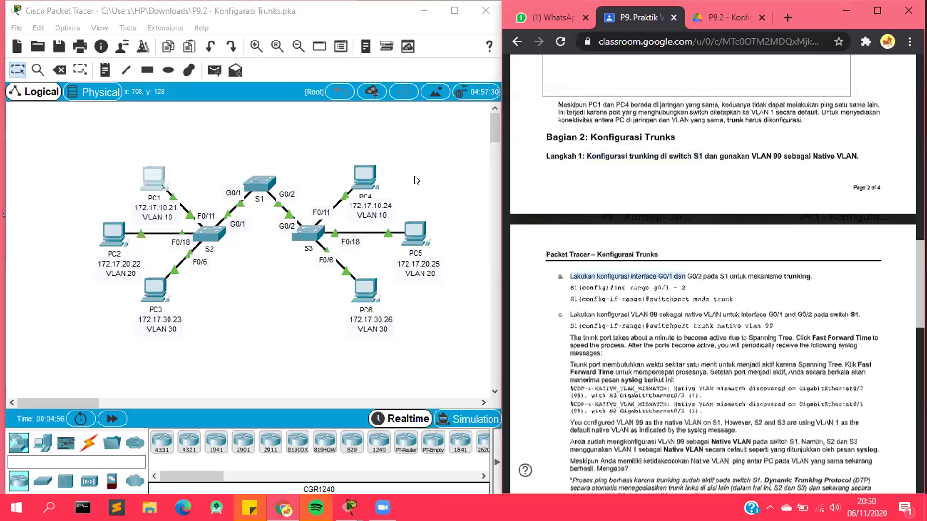
- Reopen switch S1's command line and enter global configuration mode with enable and configure terminal
left_click(260, 180)
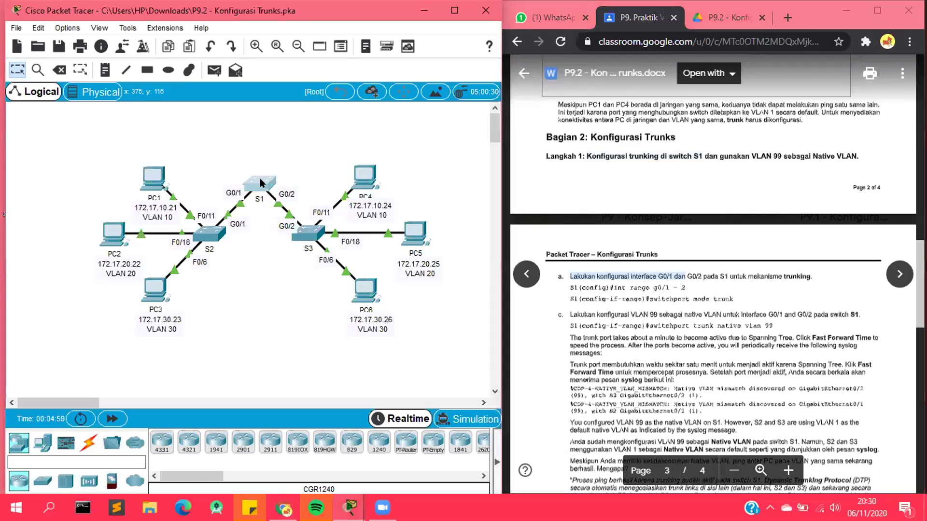
left_click(259, 178)
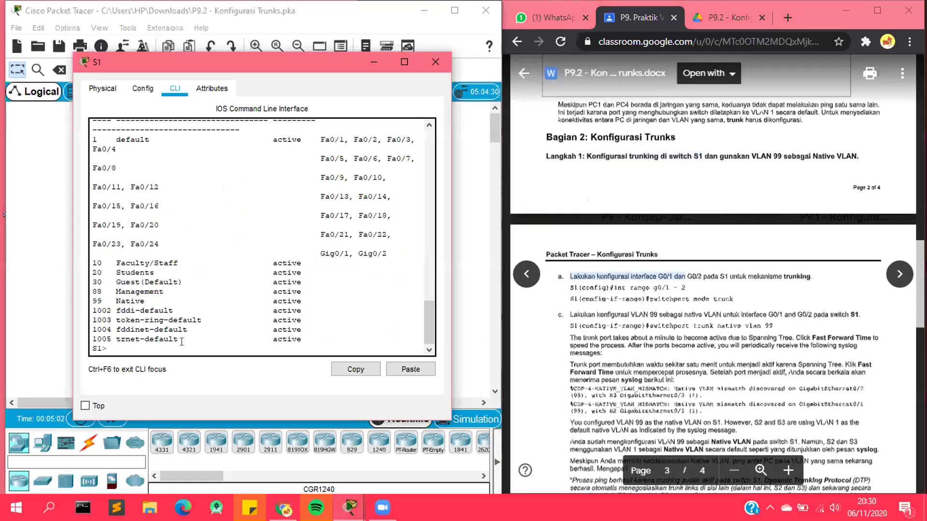
type("enable")
key("Return")
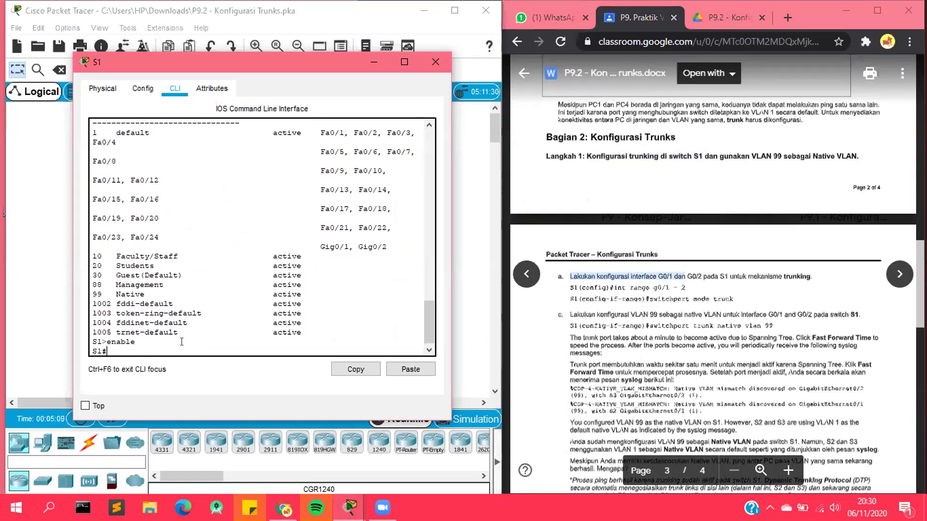
type("c")
type("o")
type("ngir")
key("BackSpace")
key("BackSpace")
key("BackSpace")
type("figure terminal")
key("Return")
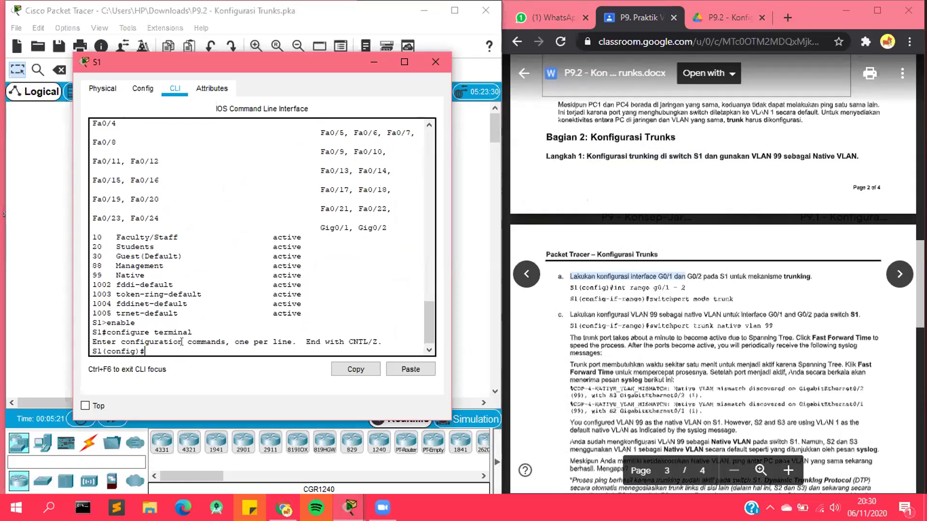
- Set interfaces g0/1-2 on switch S1 to trunk mode with int range g0/1-2 and switchport mode trunk
type("int range g0/1-2")
key("Return")
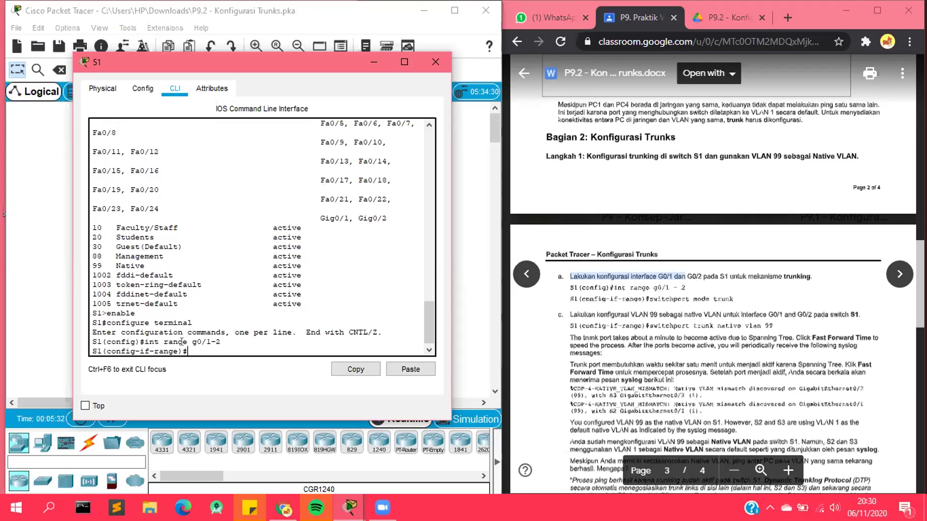
type("swit")
type("chportmo")
type("e")
key("BackSpace")
key("BackSpace")
key("BackSpace")
type("mode trunk")
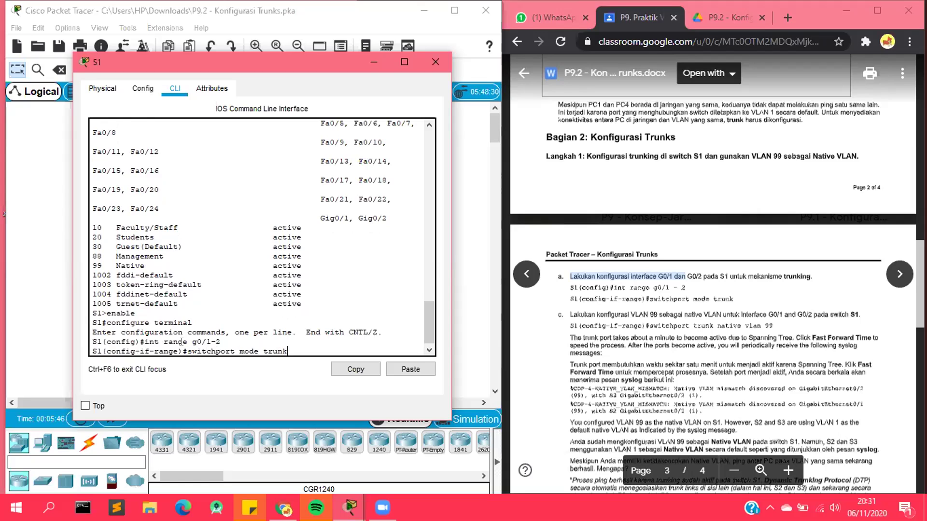
key("Return")
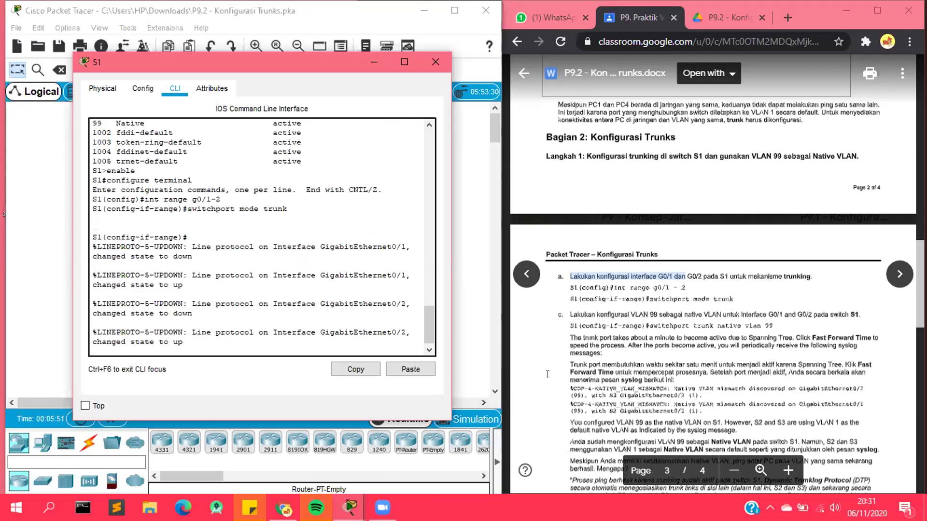
left_click(579, 346)
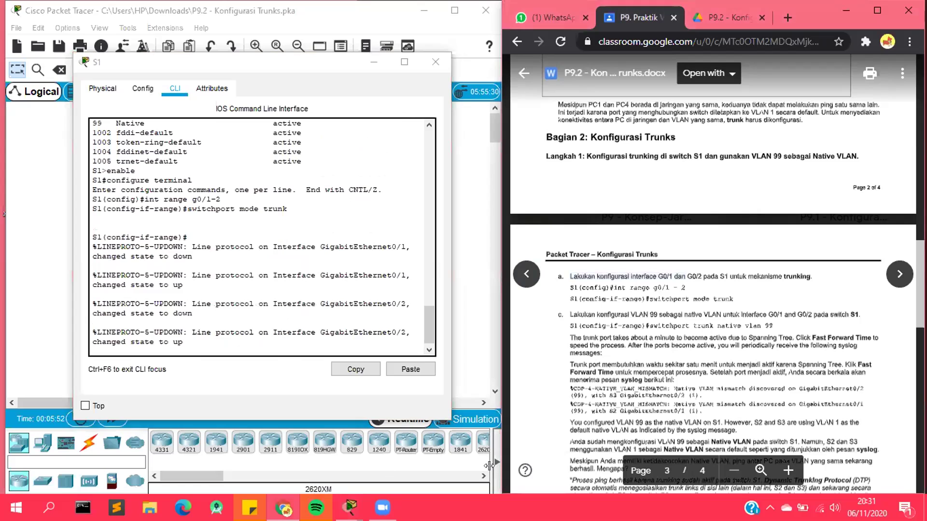
left_click(580, 14)
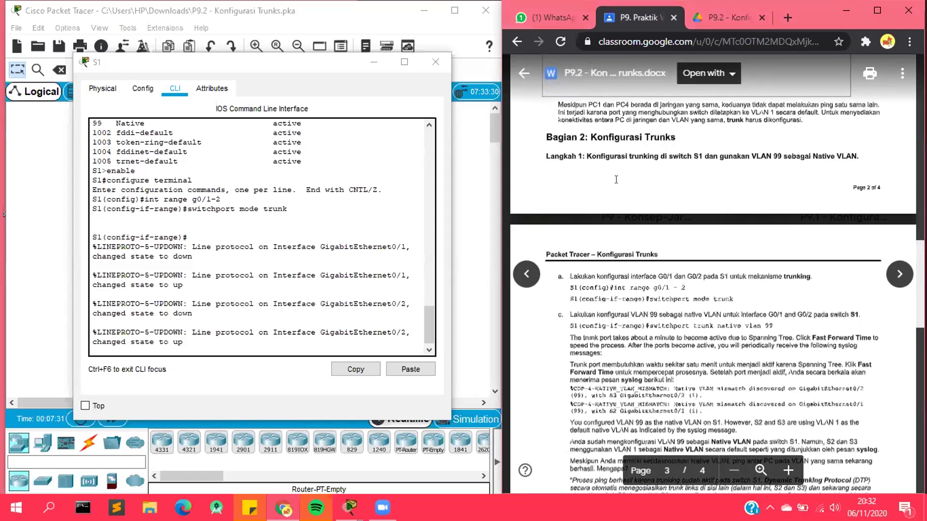
- Set VLAN 99 as the native VLAN on switch S1's g0/1-2 trunks with switchport trunk native vlan 99
scroll(646, 180, "down", 3)
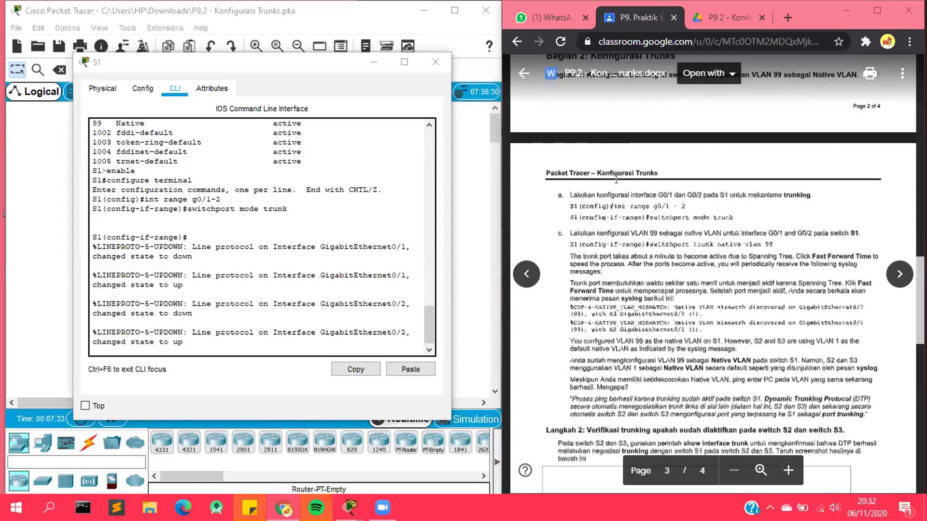
left_click(130, 346)
key("Return")
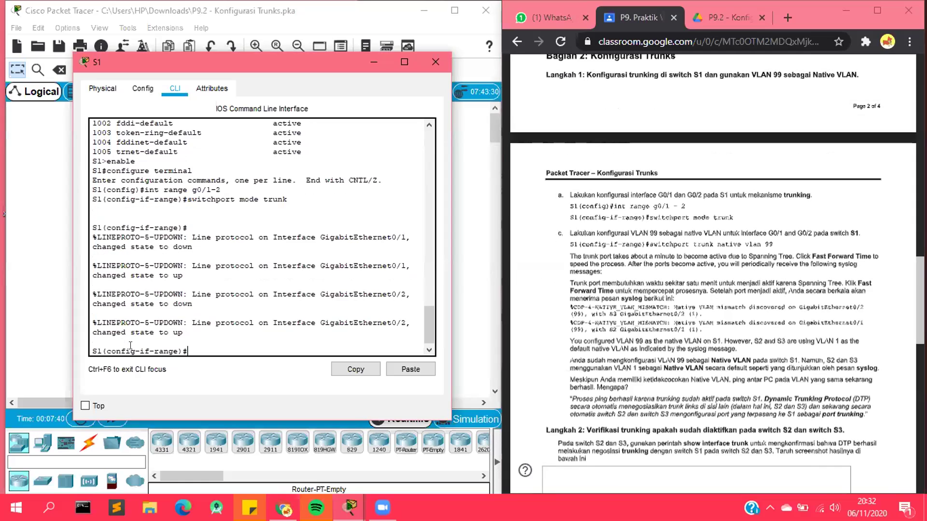
type("switchport trunk native ")
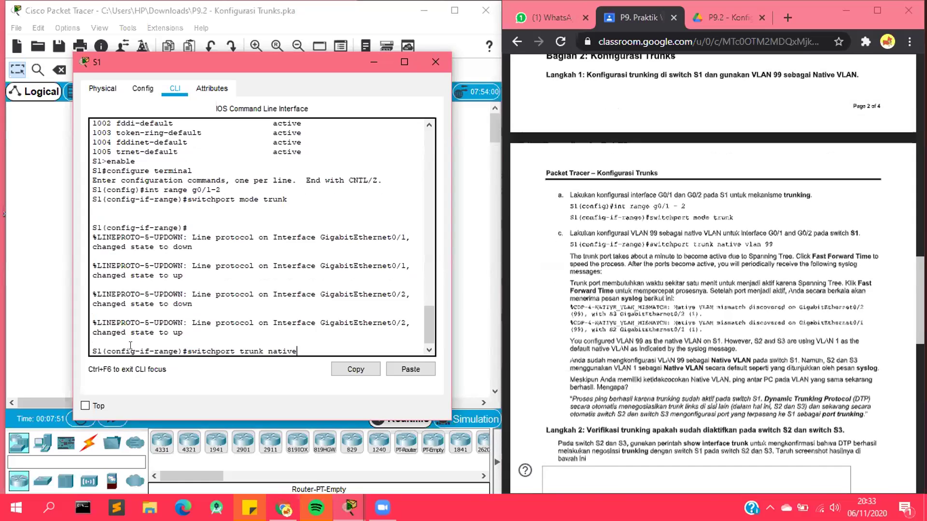
type("vlan 99")
key("Return")
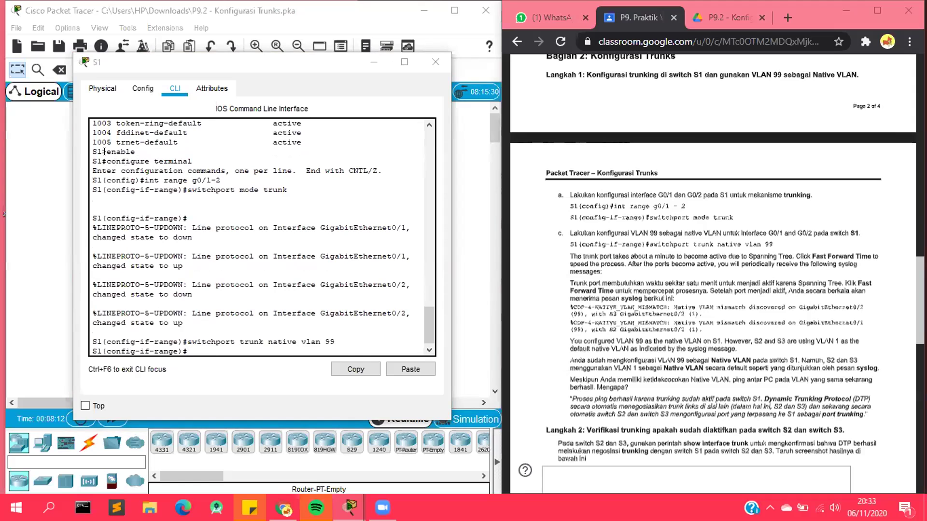
- Check switch S1's command-line output for syslog messages following the native VLAN configuration
left_click(412, 213)
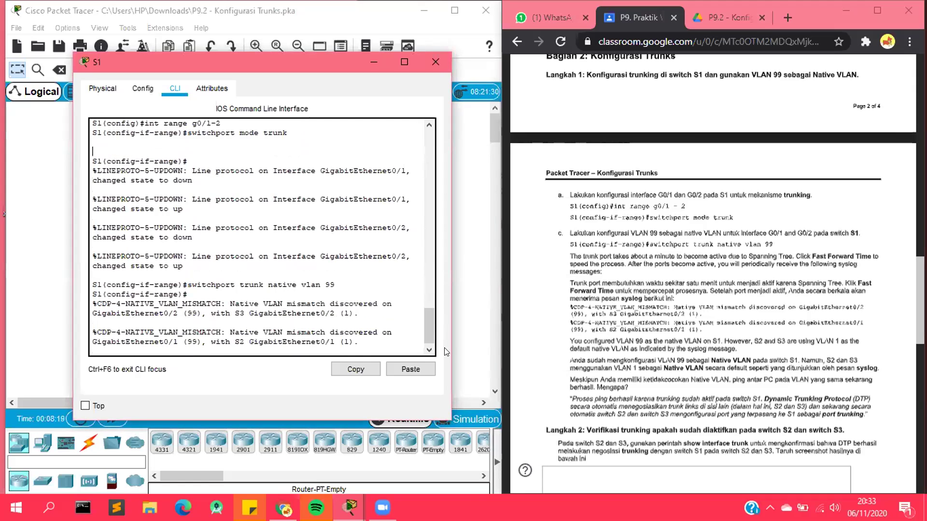
left_click_drag(427, 326, 428, 313)
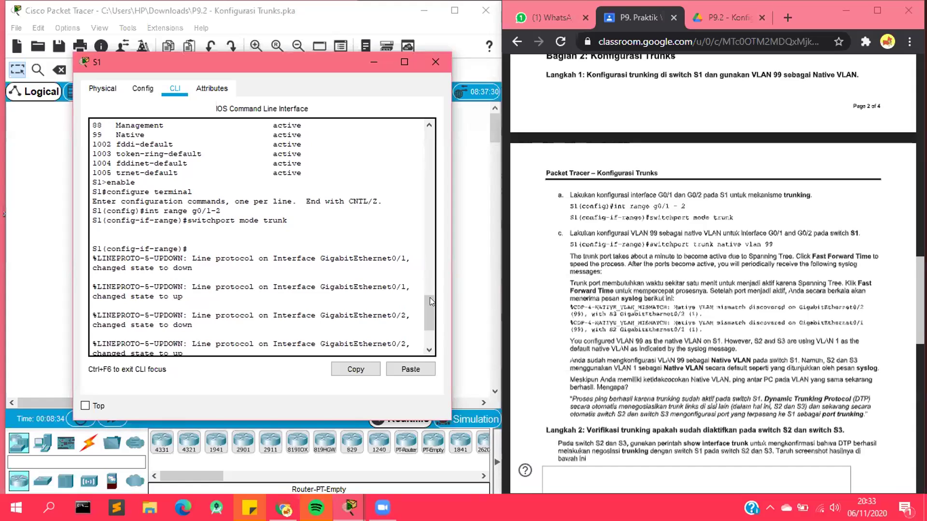
scroll(290, 300, "down", 3)
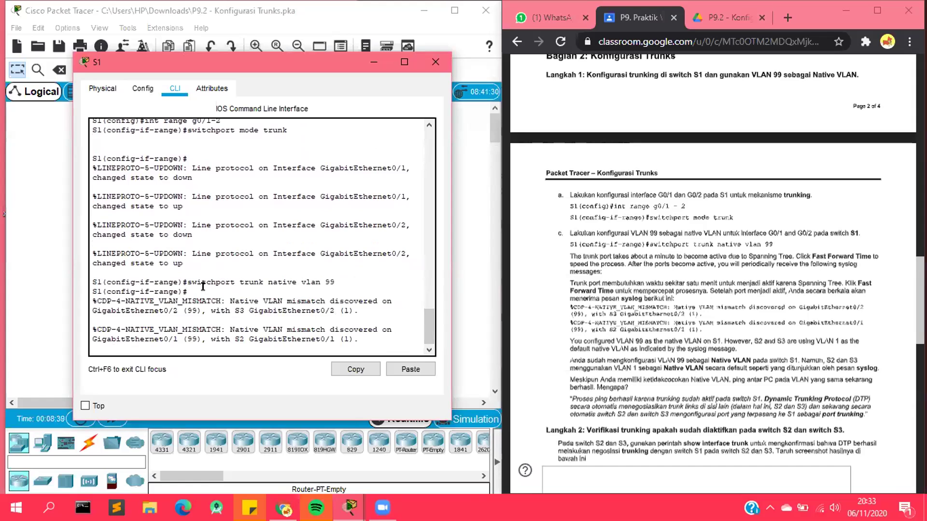
left_click(727, 138)
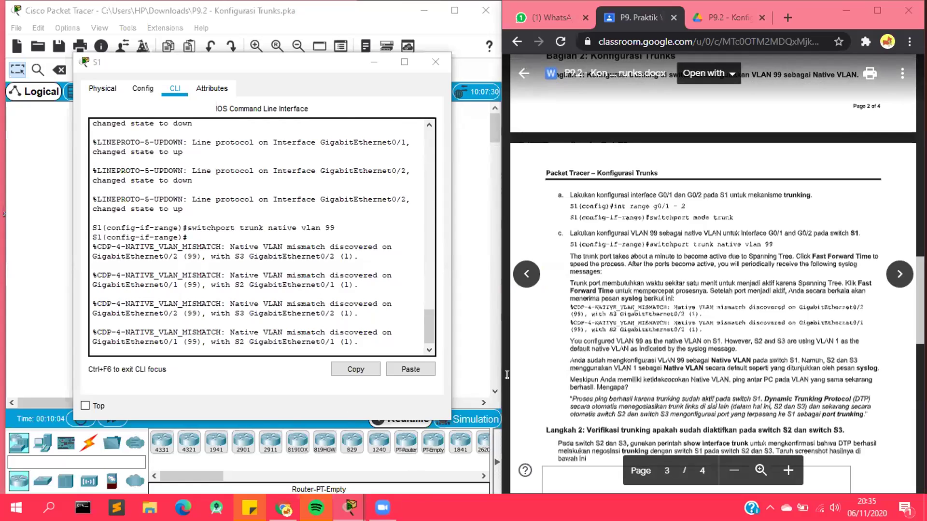
- Look through the worksheet's Langkah 2 to Langkah 4 instructions for switches S2 and S3, returning to the S1 trunking section
left_click(679, 309)
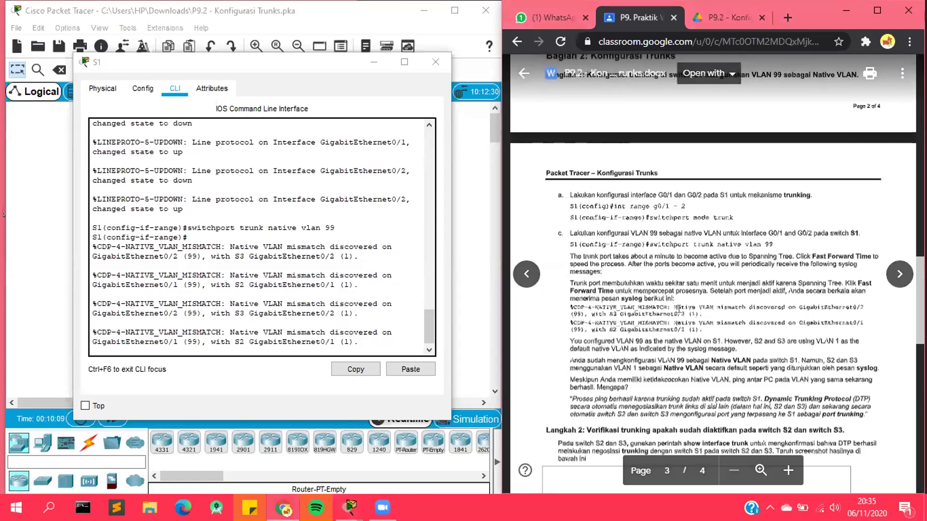
scroll(679, 310, "down", 5)
scroll(679, 310, "down", 2)
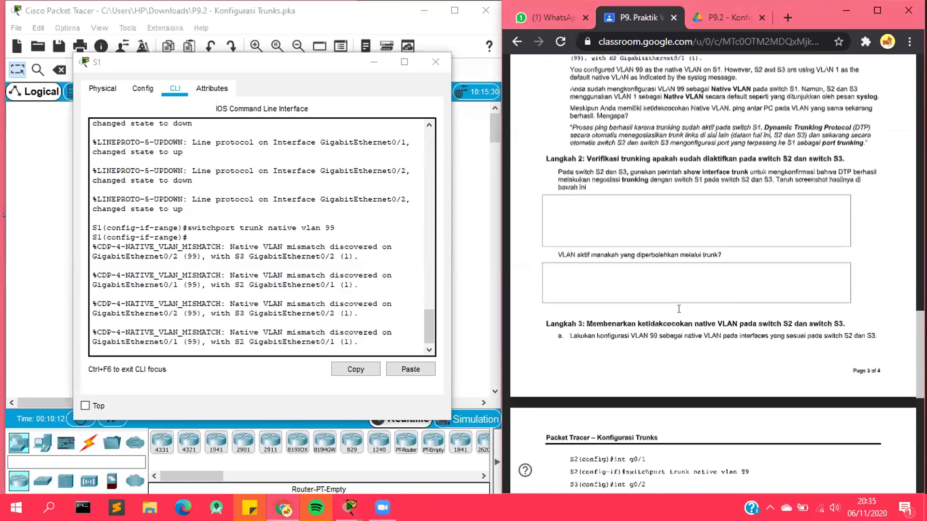
scroll(678, 310, "down", 8)
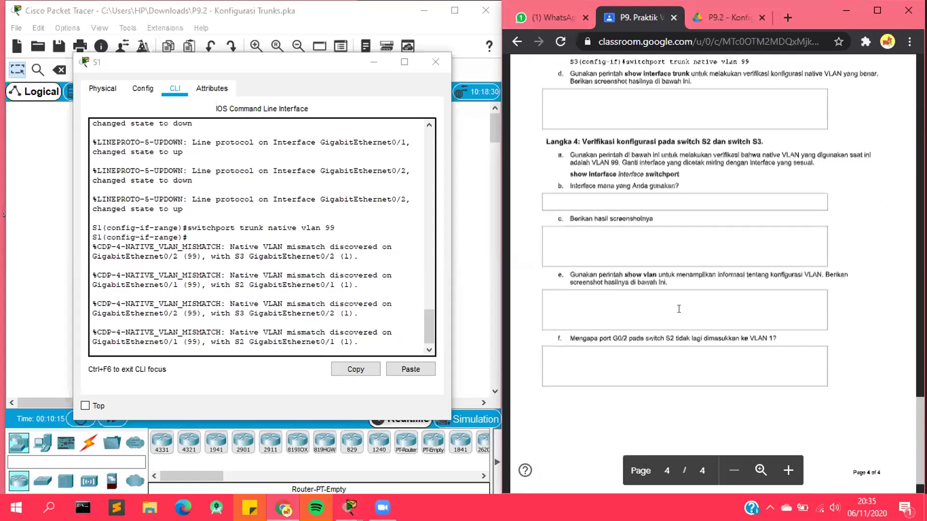
scroll(679, 309, "up", 6)
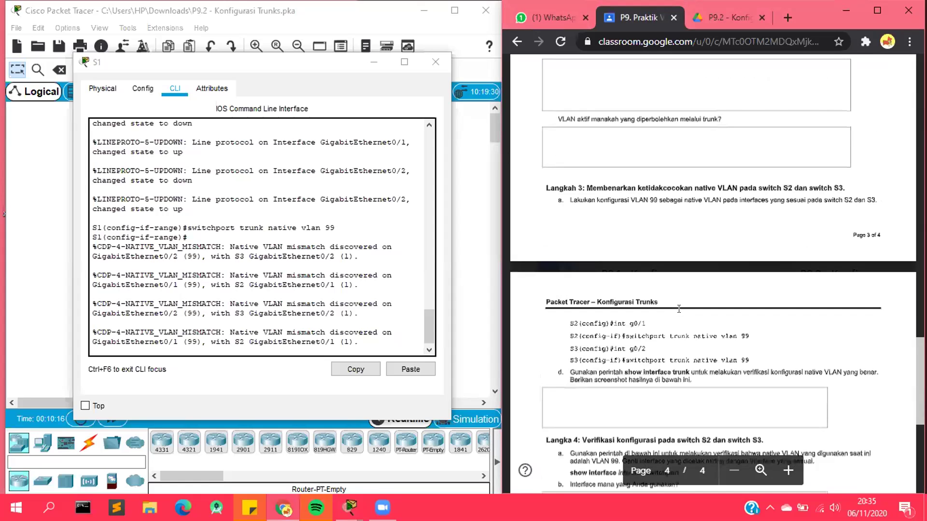
scroll(679, 309, "up", 3)
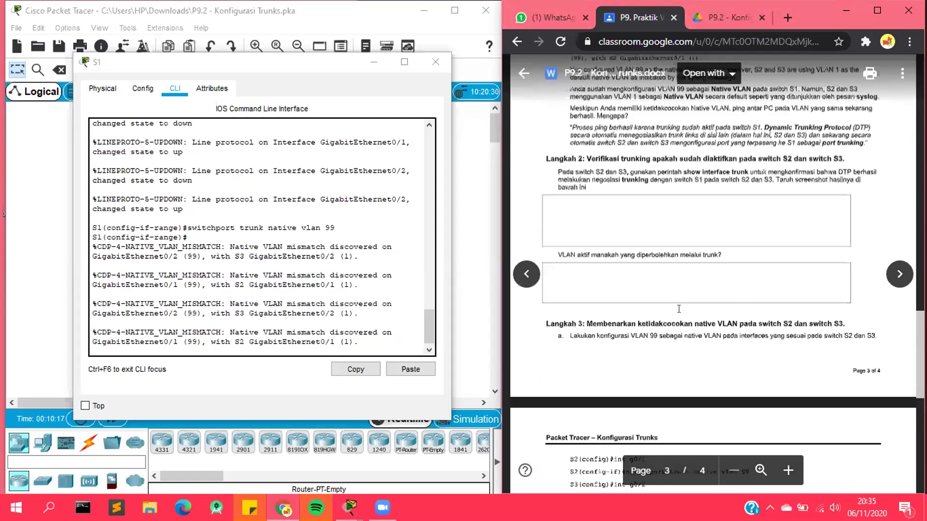
scroll(679, 309, "up", 5)
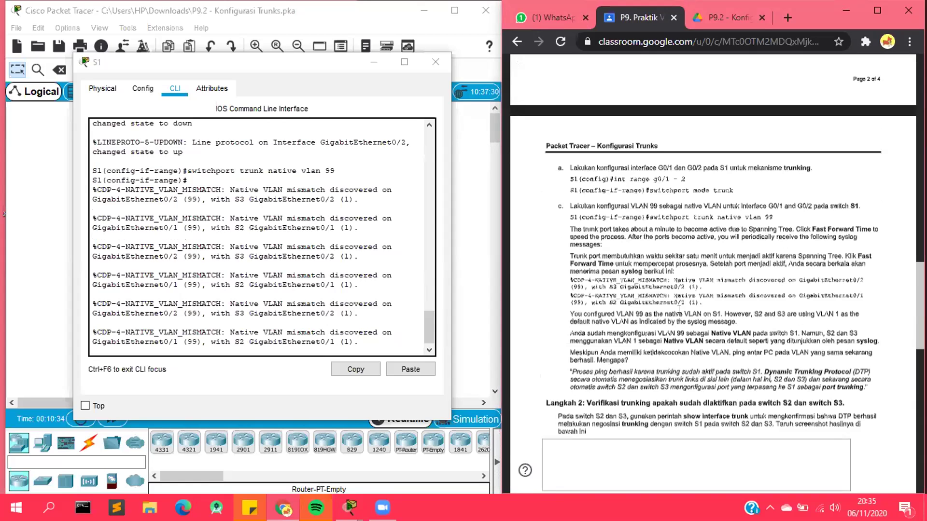
key("XF86AudioLowerVolume")
key("XF86AudioLowerVolume")
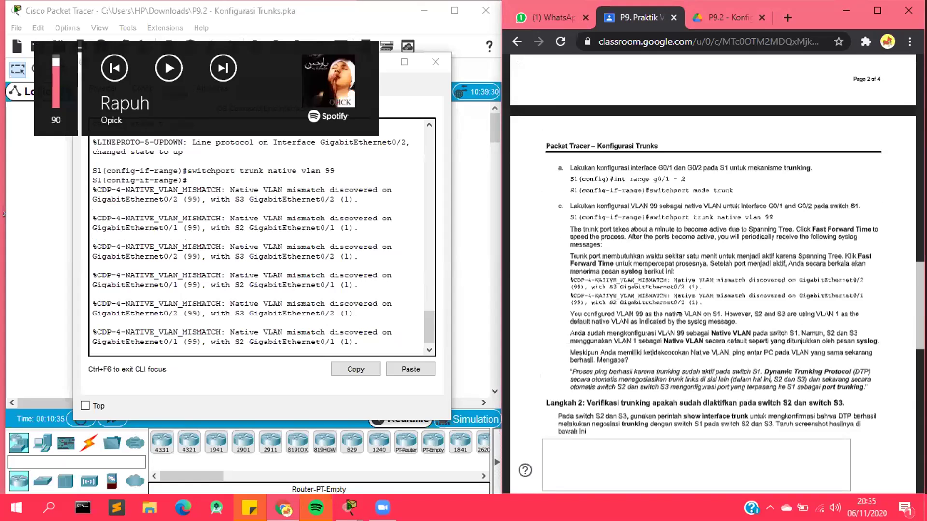
key("XF86AudioRaiseVolume")
key("XF86AudioRaiseVolume")
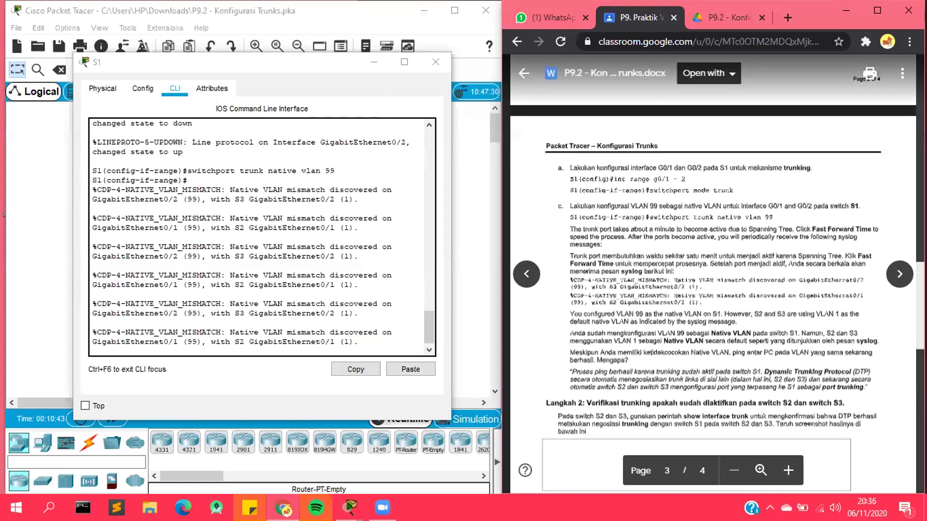
- Reread the worksheet paragraph explaining why a trunk is needed between PC1 and PC4, highlighting its text
scroll(875, 278, "up", 2)
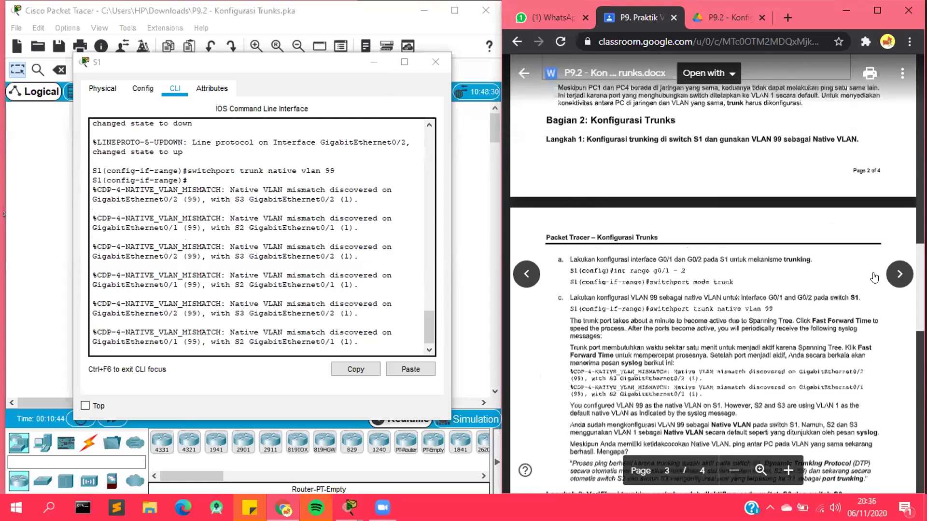
scroll(559, 286, "up", 4)
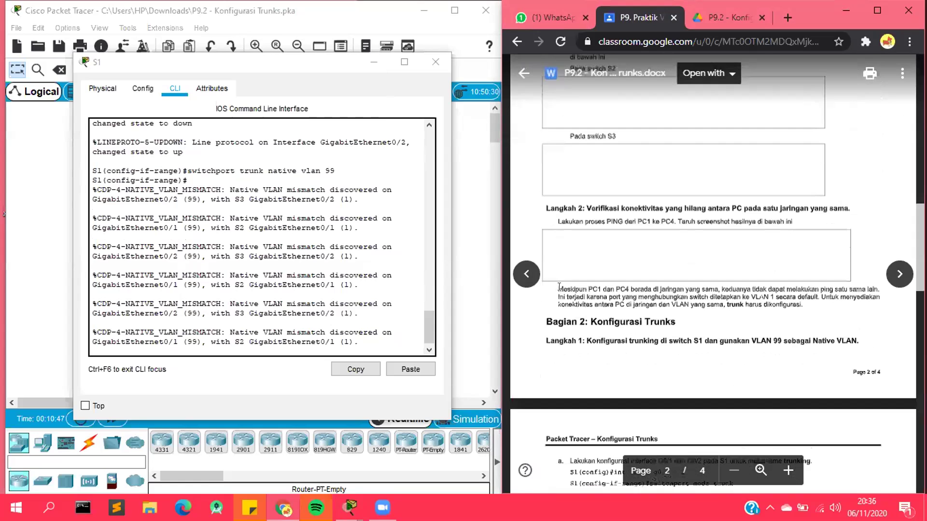
triple_click(724, 301)
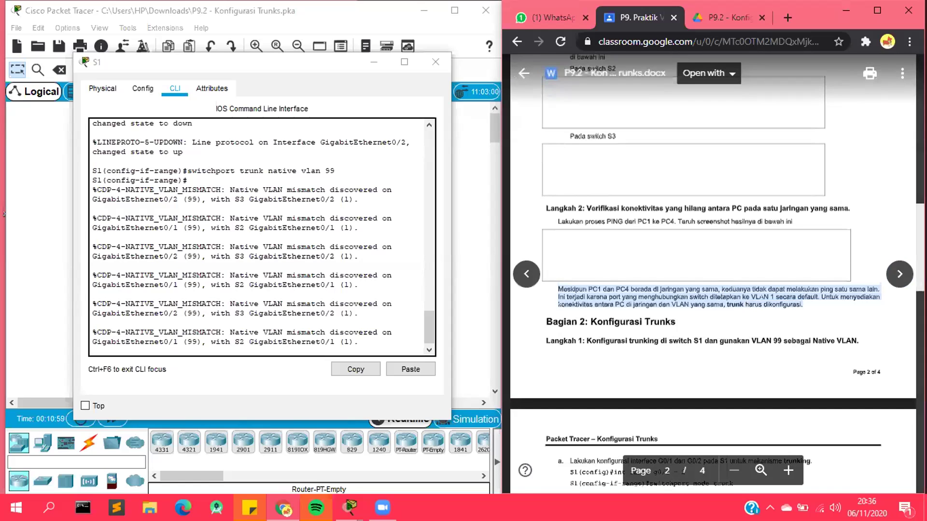
scroll(717, 273, "down", 1)
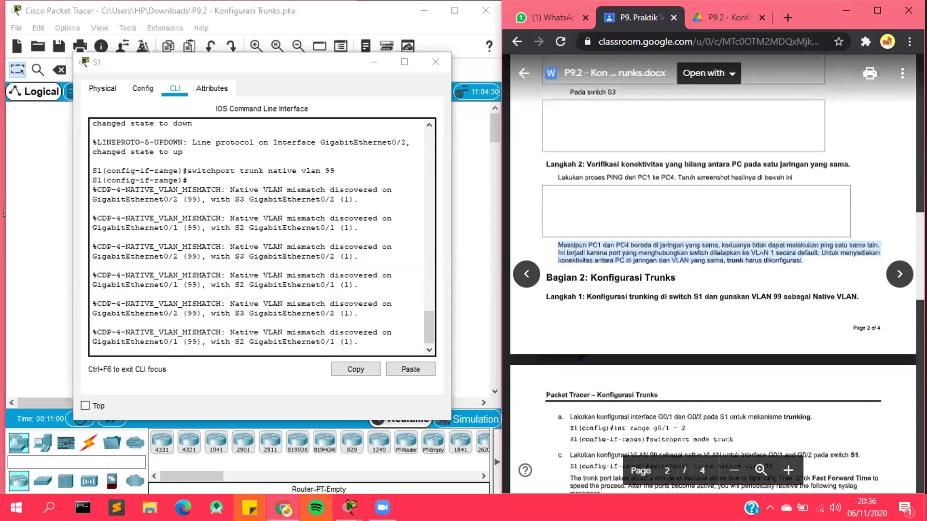
scroll(718, 273, "down", 1)
scroll(717, 273, "down", 1)
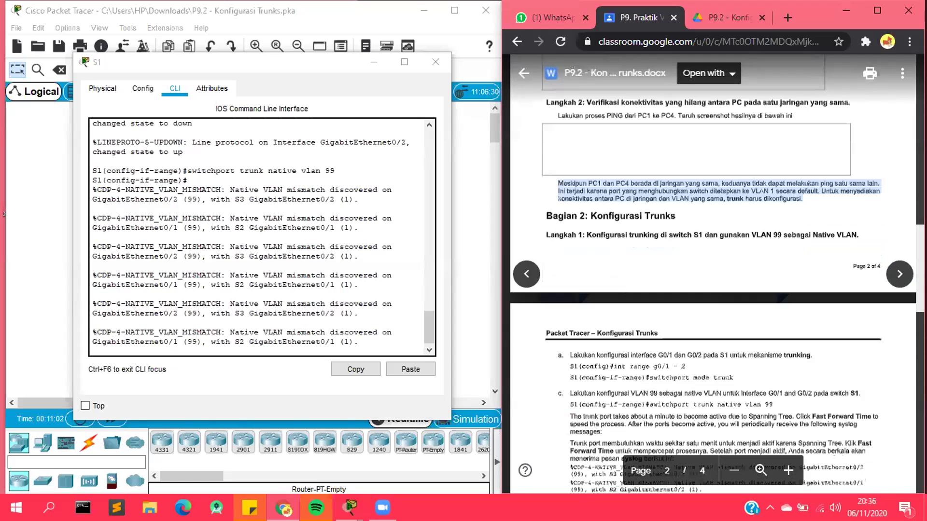
- Read the worksheet's notes on the native VLAN mismatch and DTP, and the Langkah 2 instructions for verifying trunking on S2 and S3
scroll(718, 274, "down", 5)
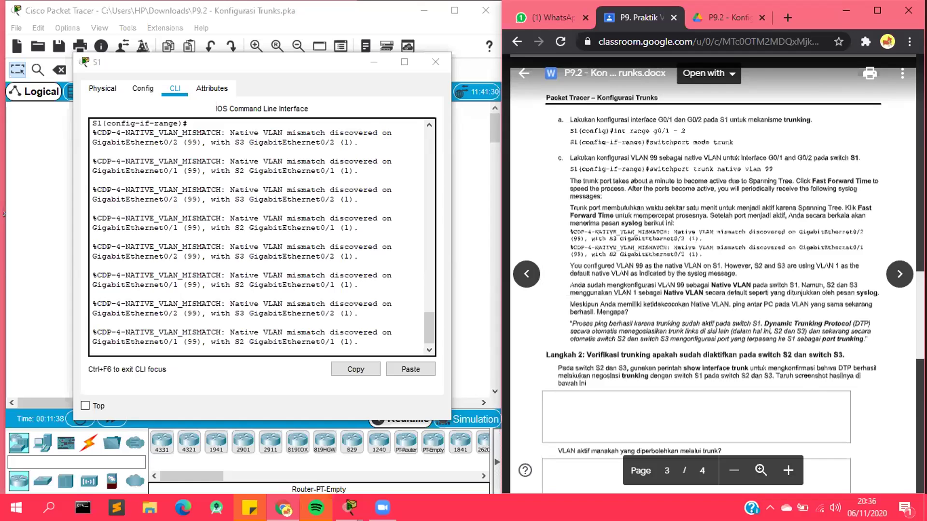
scroll(712, 275, "down", 2)
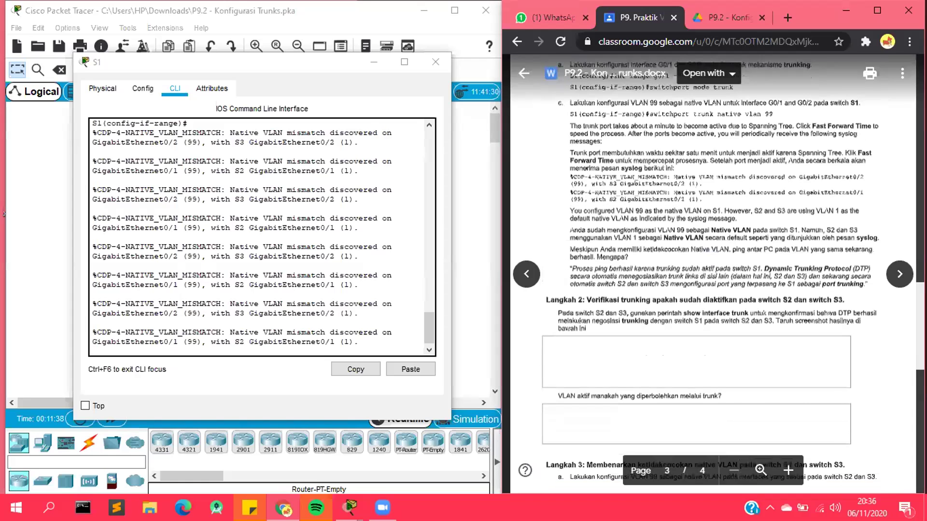
scroll(712, 275, "down", 4)
scroll(712, 275, "down", 2)
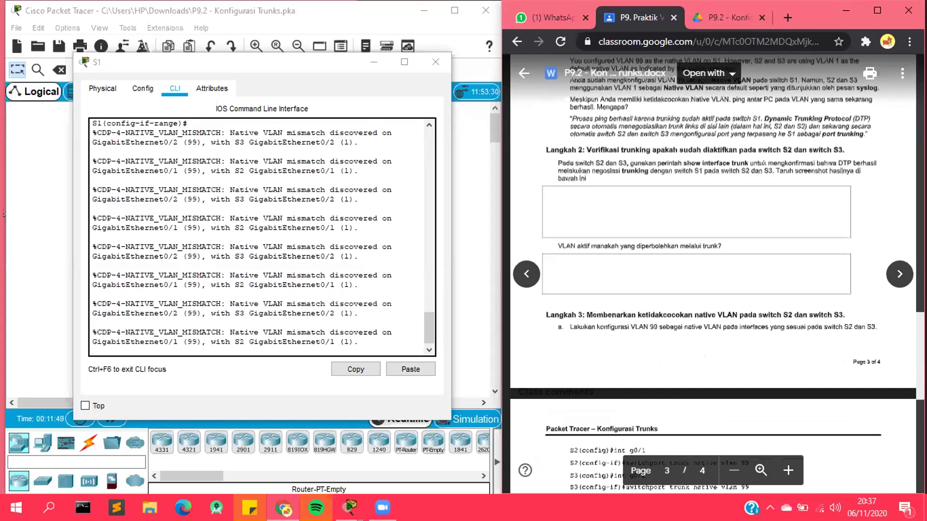
scroll(518, 368, "up", 2)
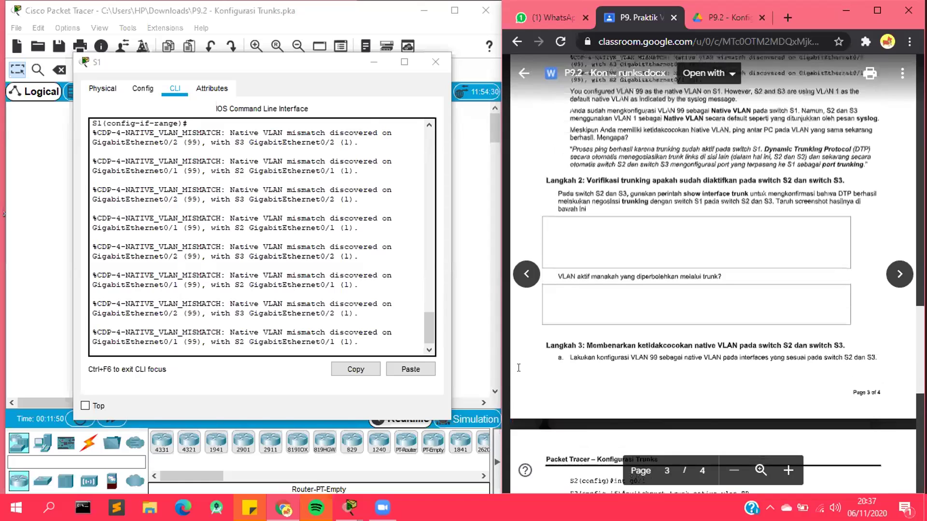
scroll(530, 159, "up", 3)
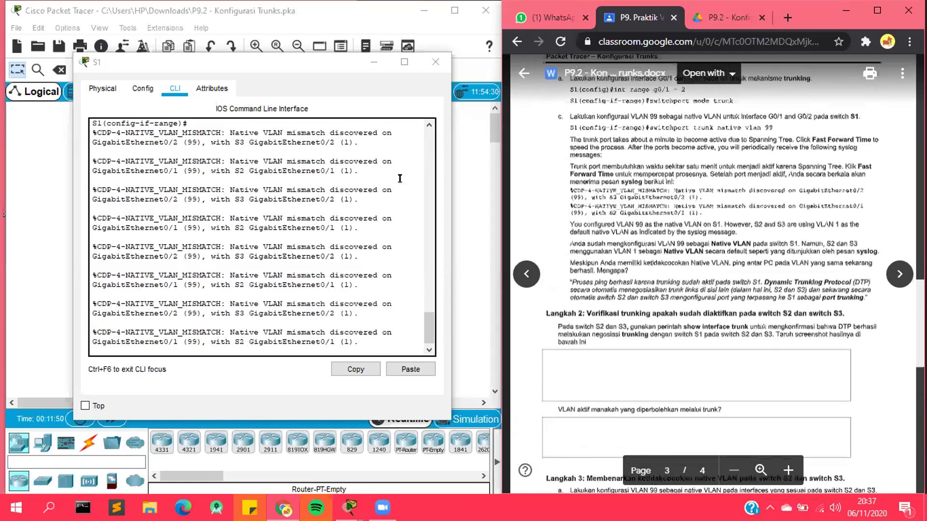
- Review switch S1's command-line history from the show vlan brief output to the latest native VLAN mismatch messages
left_click(388, 98)
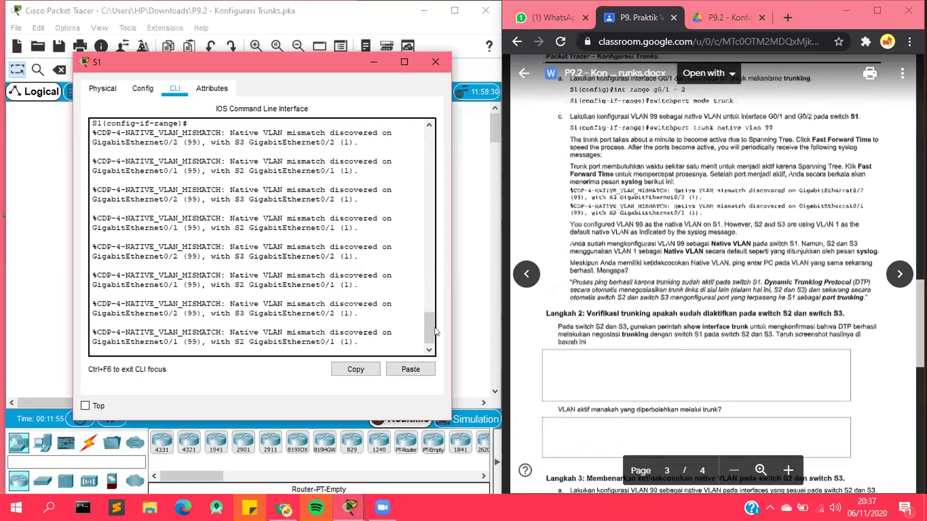
scroll(429, 324, "up", 1)
scroll(429, 321, "up", 5)
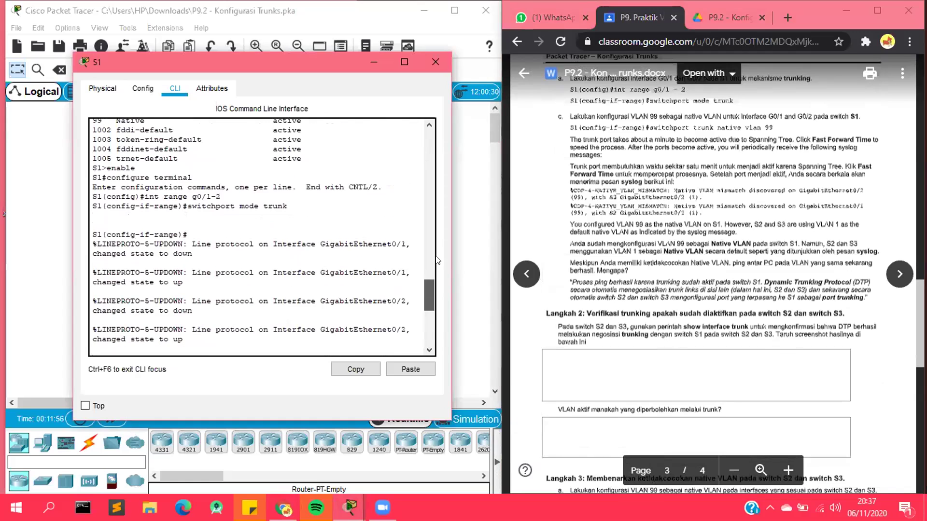
scroll(438, 249, "up", 4)
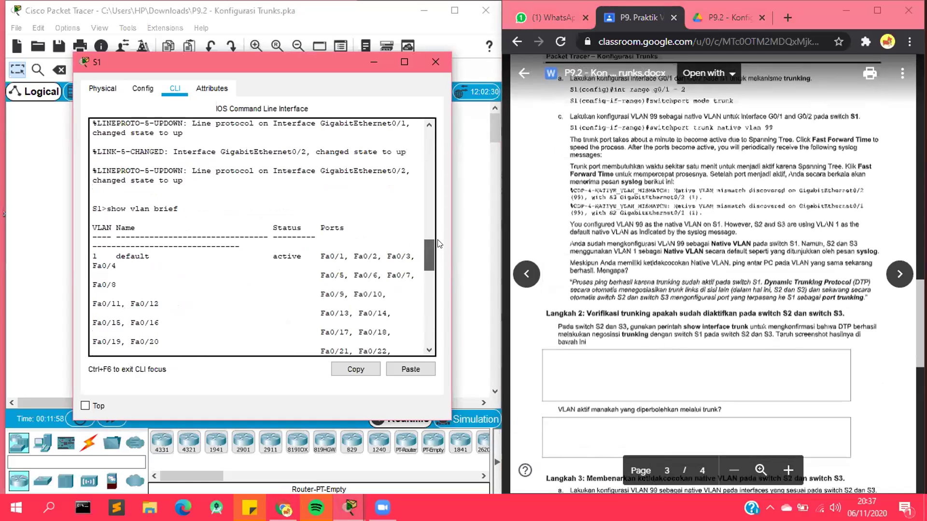
scroll(444, 280, "up", 3)
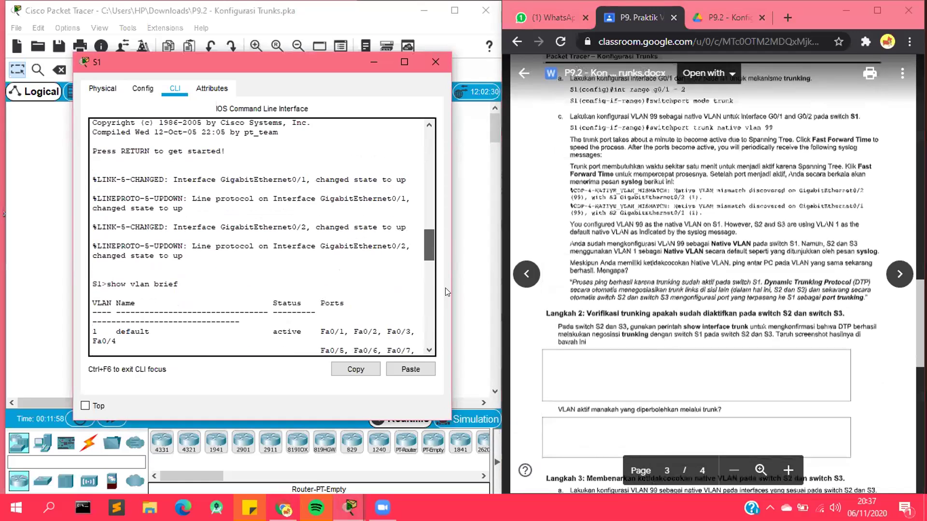
scroll(447, 293, "down", 8)
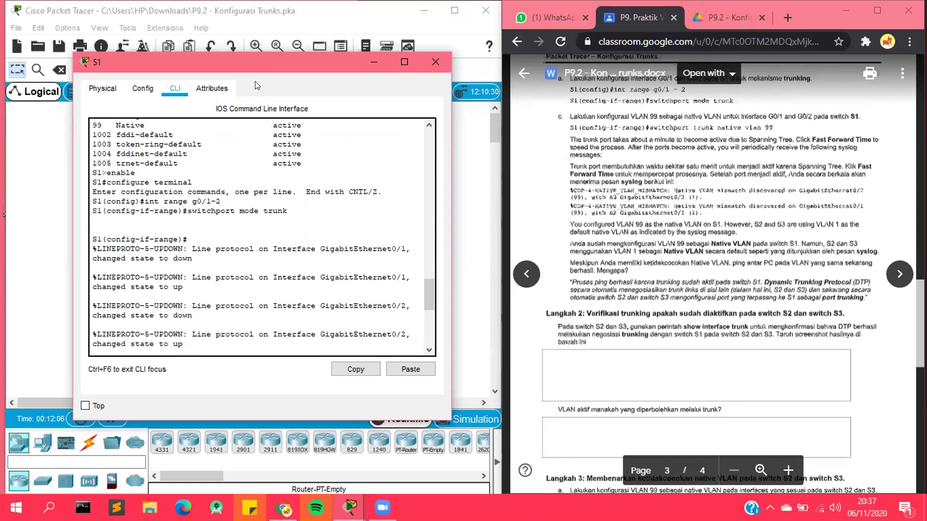
left_click(737, 182)
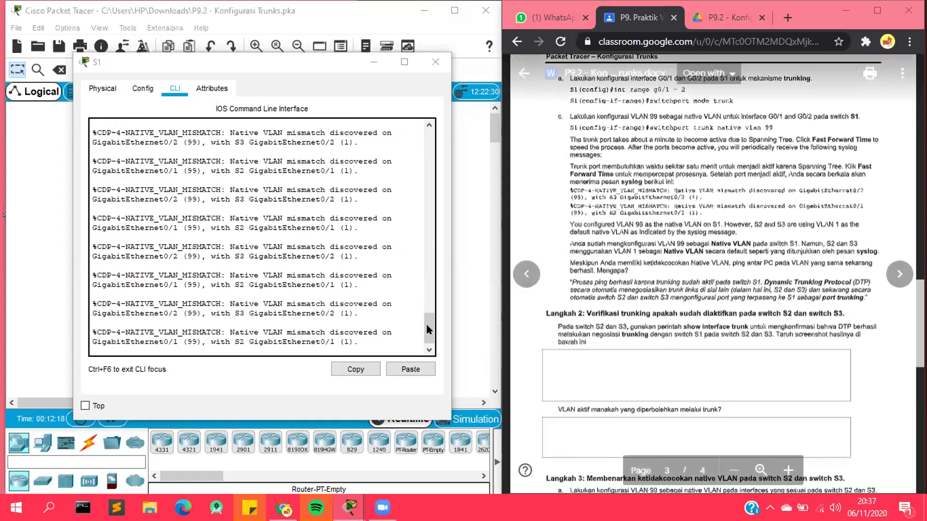
left_click(427, 324)
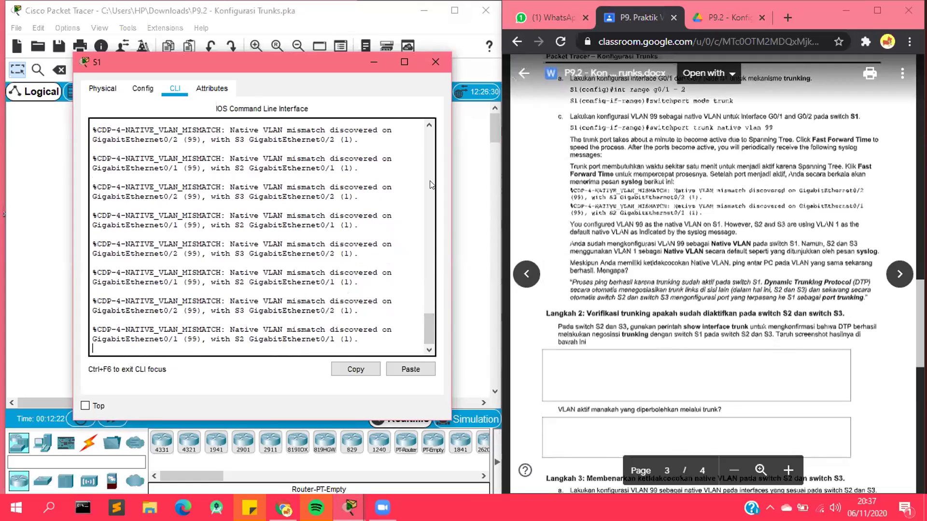
- Reopen switch S1's command-line window and look back through its history to the show vlan brief output
left_click(743, 203)
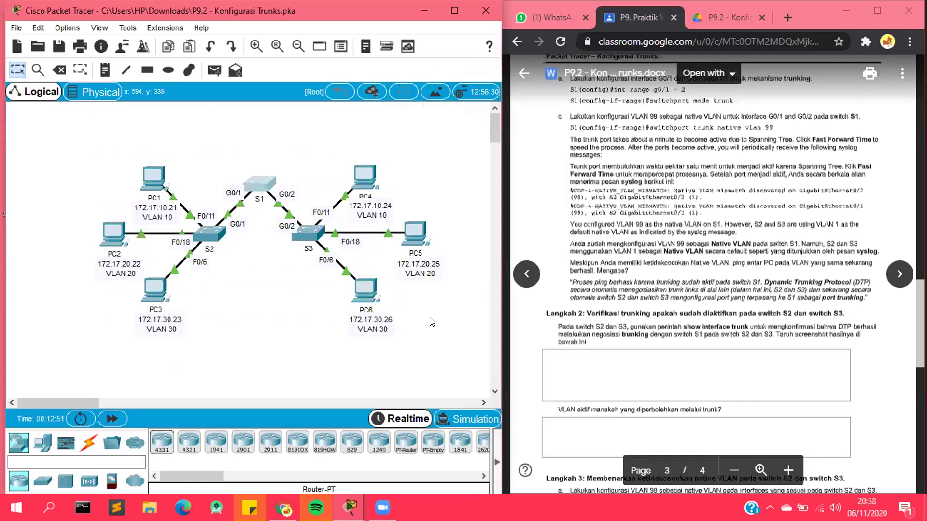
left_click(349, 507)
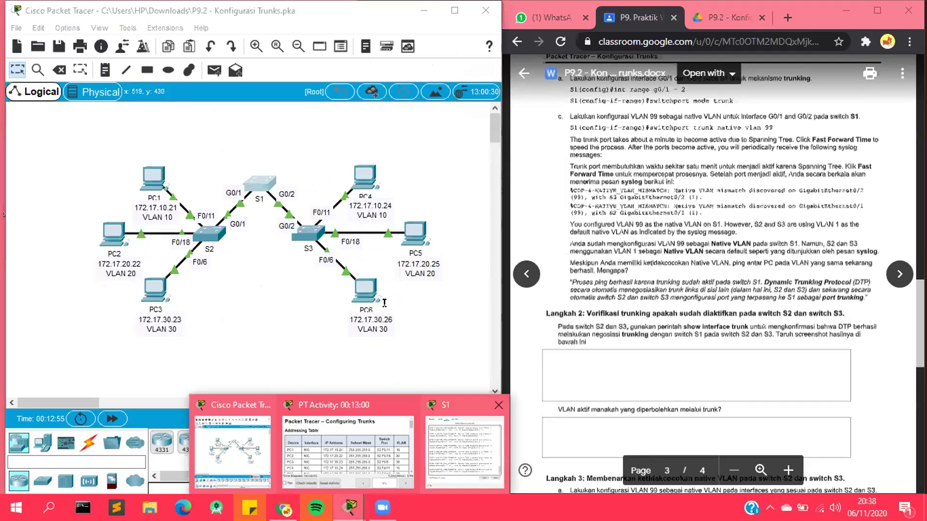
left_click(464, 451)
left_click_drag(387, 128, 426, 322)
scroll(425, 304, "up", 3)
scroll(425, 282, "up", 4)
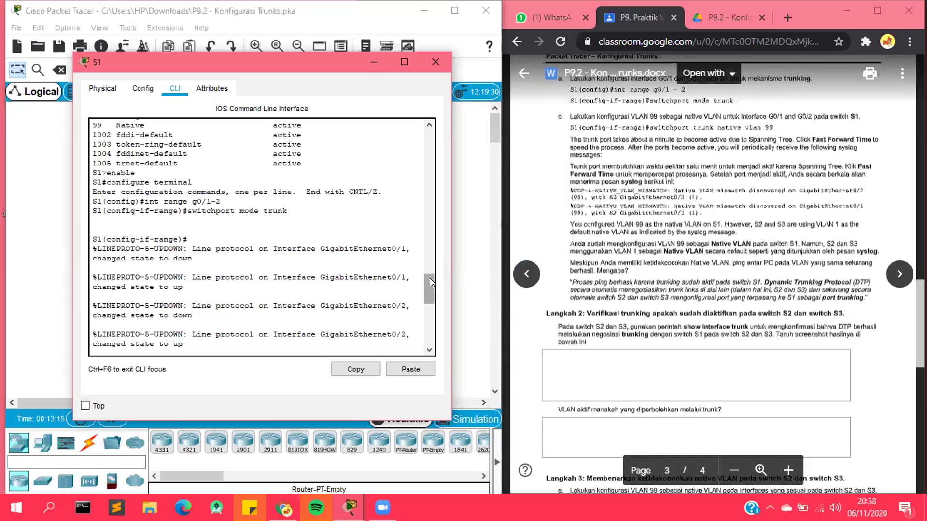
scroll(430, 278, "up", 2)
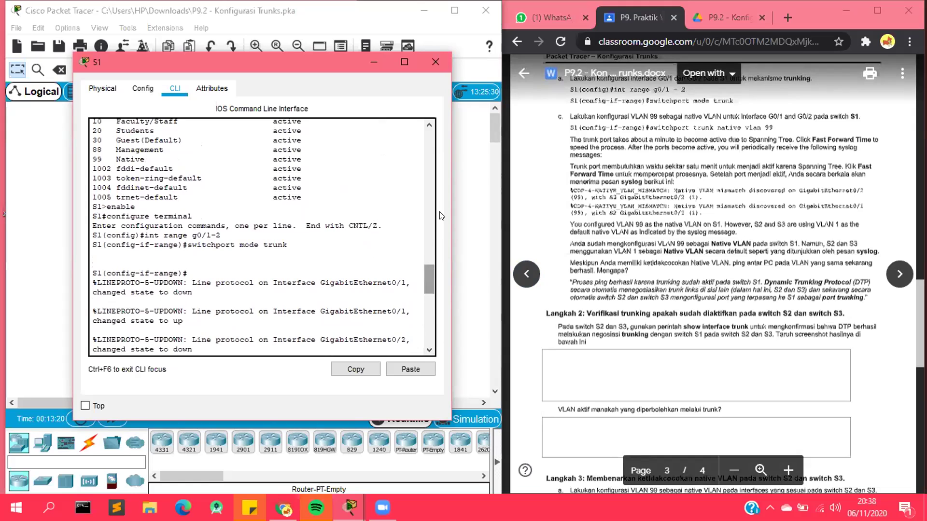
left_click_drag(429, 276, 591, 211)
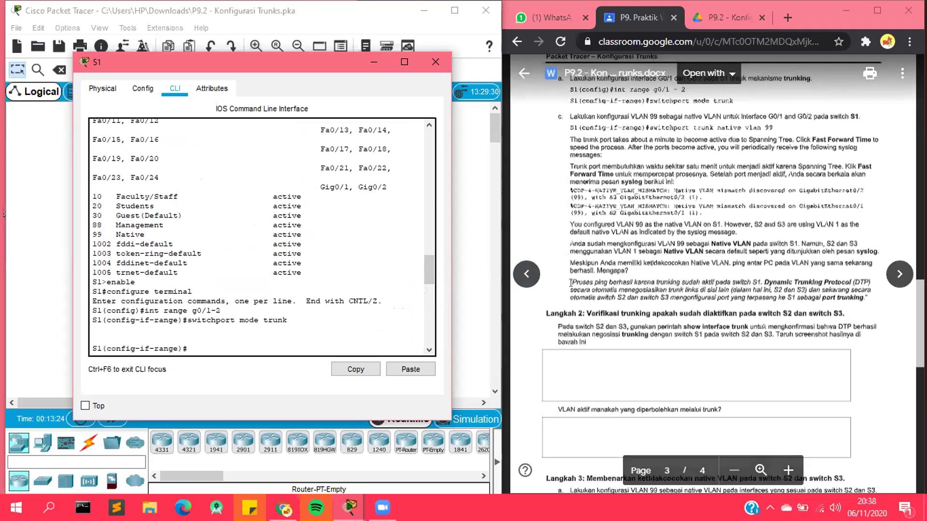
- Reread the worksheet's quoted explanation of how Dynamic Trunking Protocol negotiates the trunk links on S2 and S3, highlighting its phrases
left_click_drag(572, 281, 864, 298)
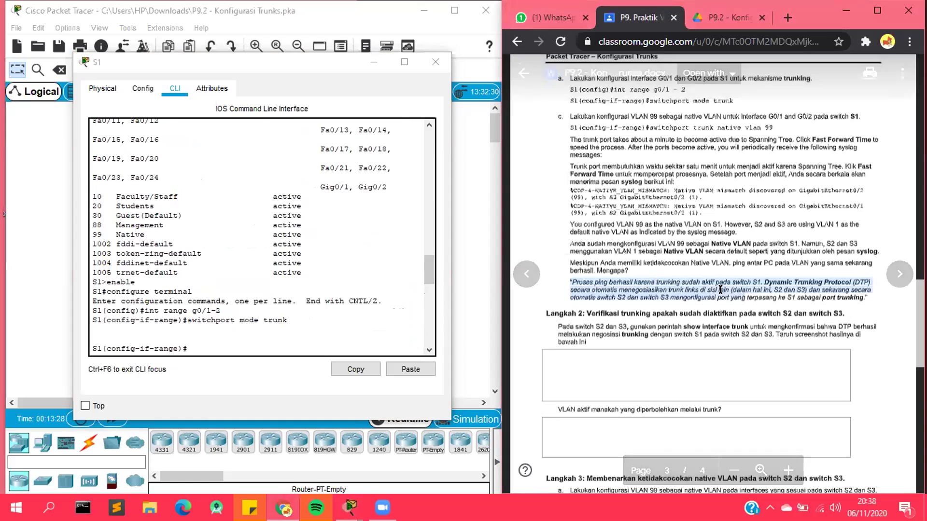
left_click(671, 281)
left_click_drag(681, 282, 726, 289)
double_click(741, 290)
double_click(763, 295)
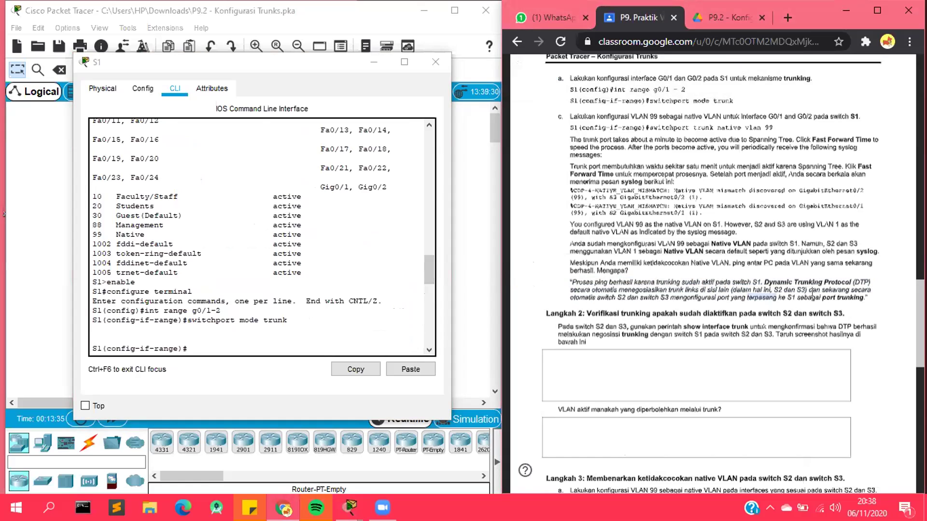
double_click(801, 291)
left_click(672, 278)
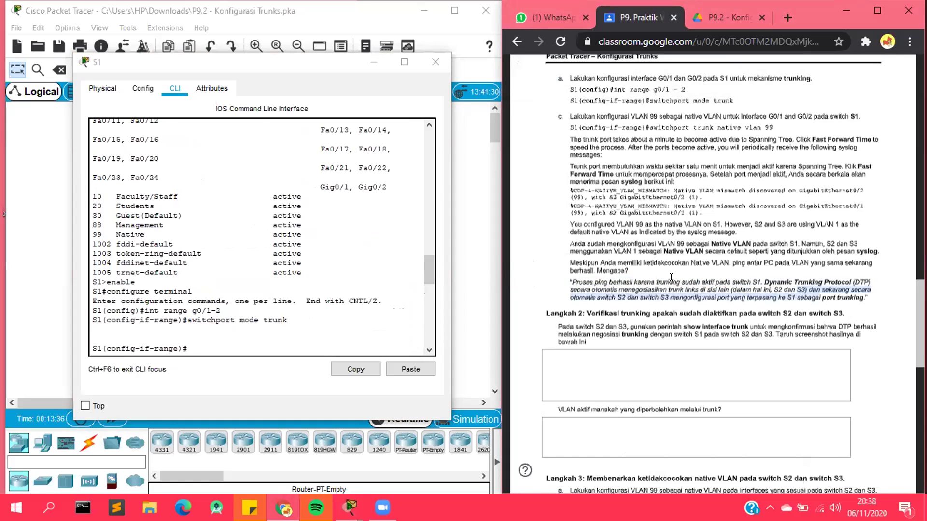
double_click(580, 282)
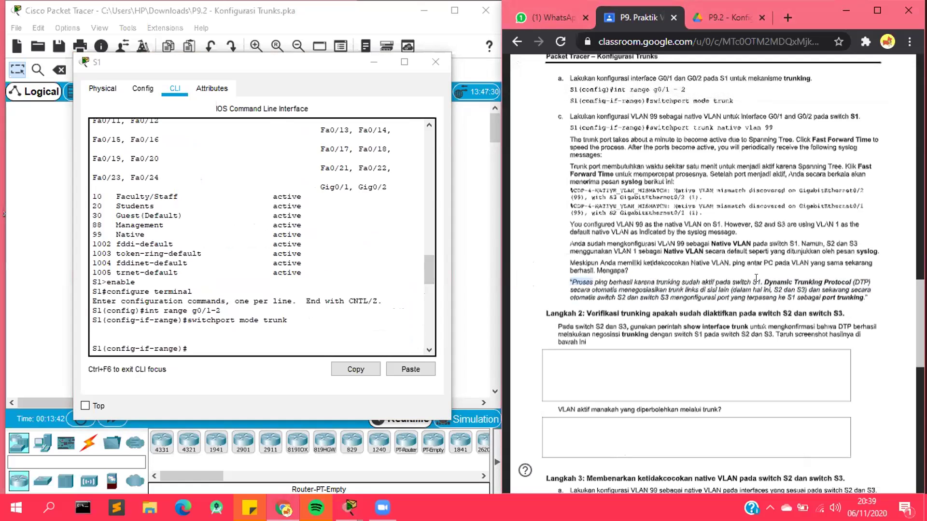
left_click(779, 279)
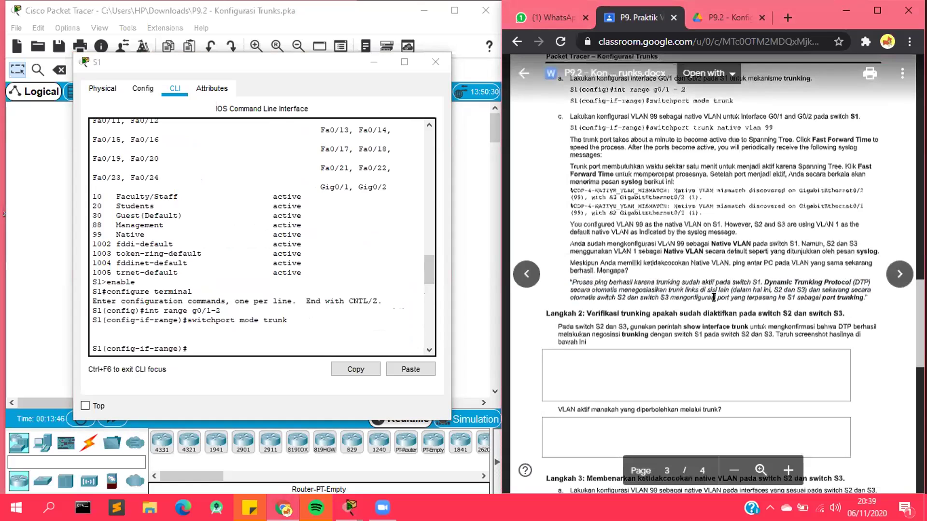
left_click_drag(569, 288, 732, 290)
left_click(749, 289)
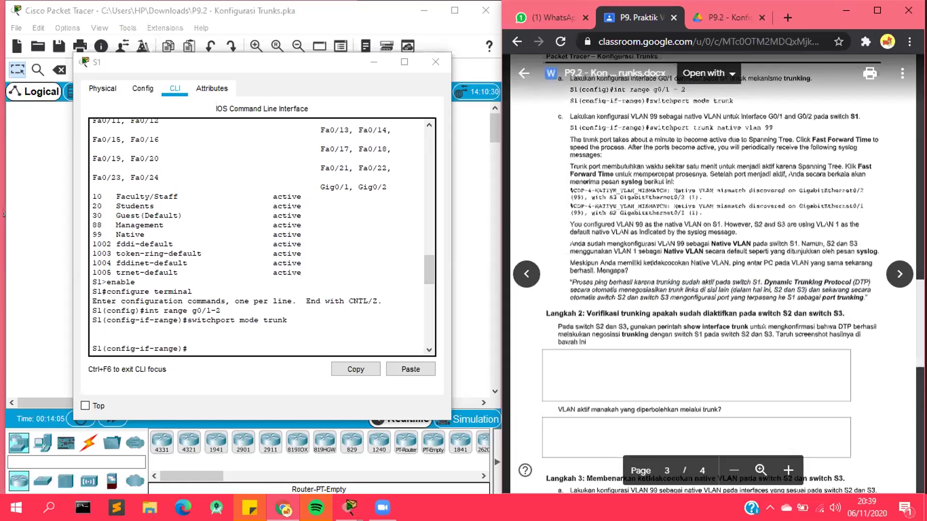
- Look through S1's command-line history around the switchport mode trunk commands and close the S1 window
scroll(645, 278, "down", 3)
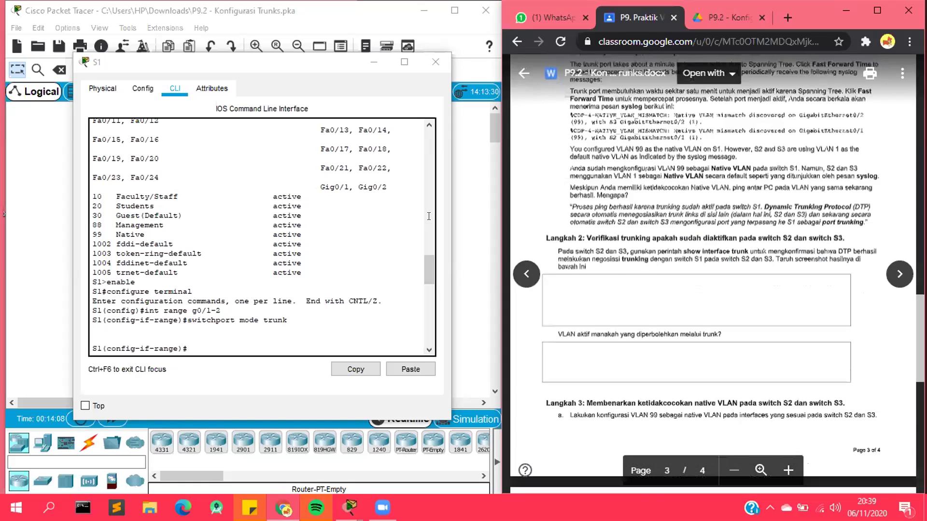
left_click(357, 229)
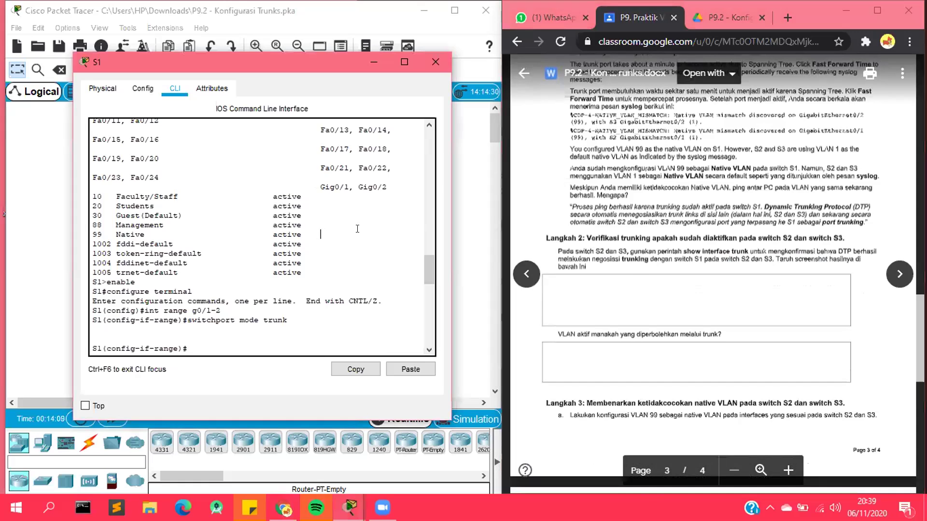
left_click_drag(427, 270, 419, 296)
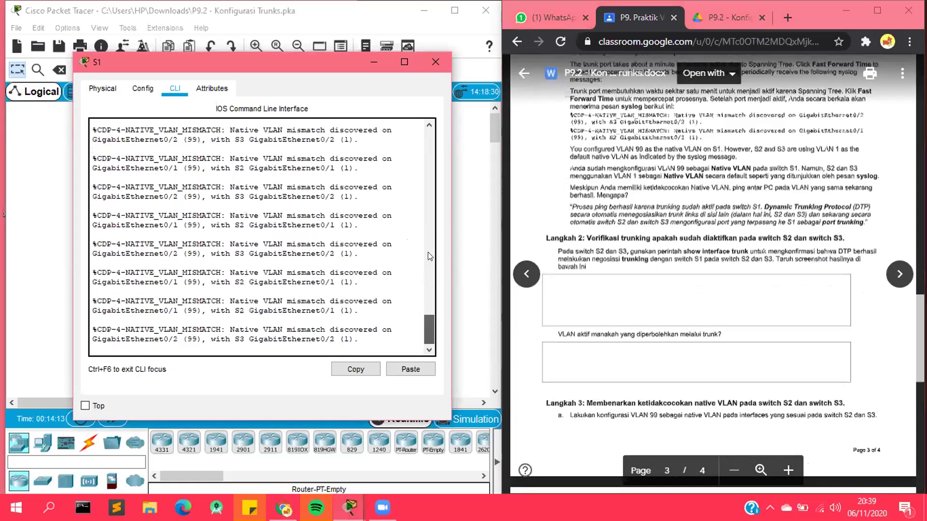
scroll(428, 252, "up", 10)
scroll(439, 222, "up", 5)
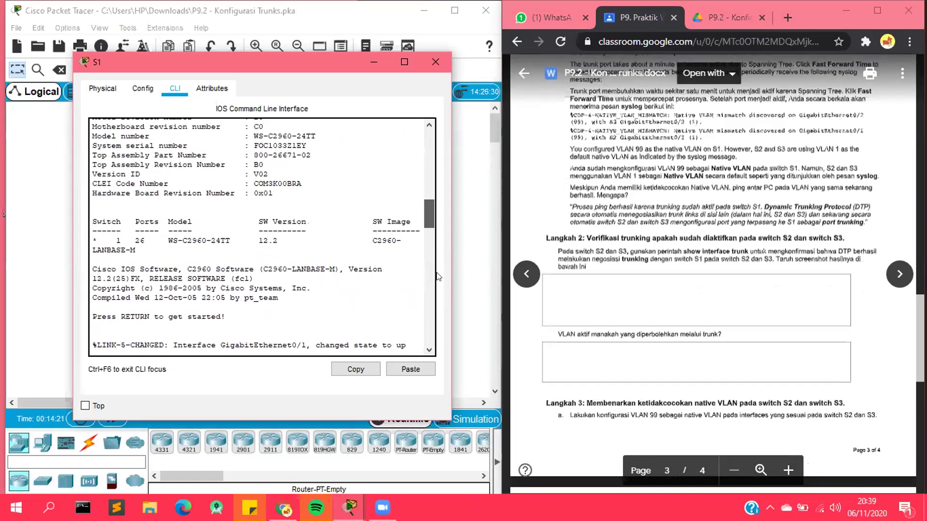
scroll(438, 276, "down", 8)
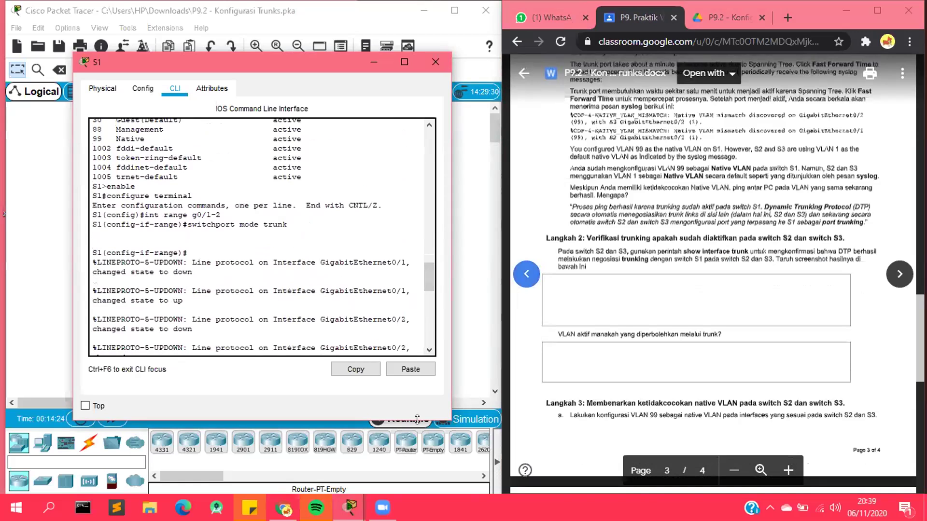
triple_click(367, 184)
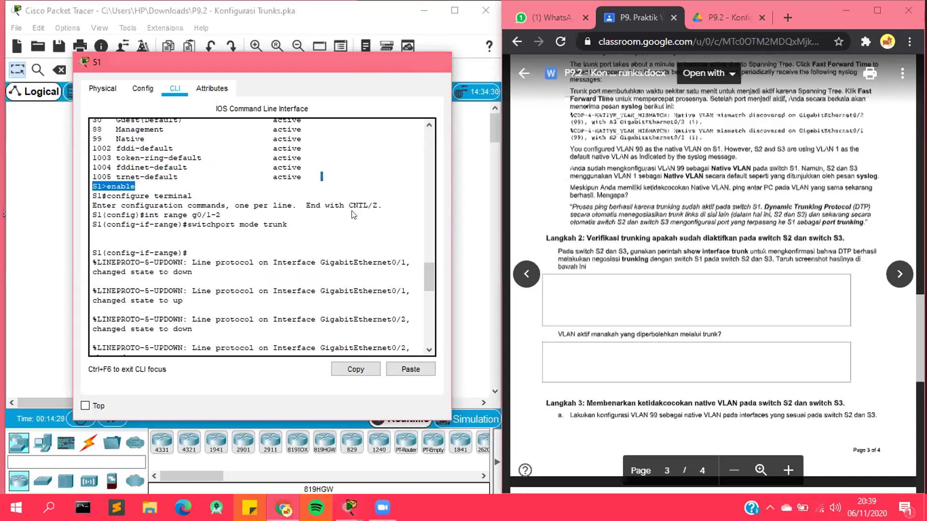
left_click(437, 62)
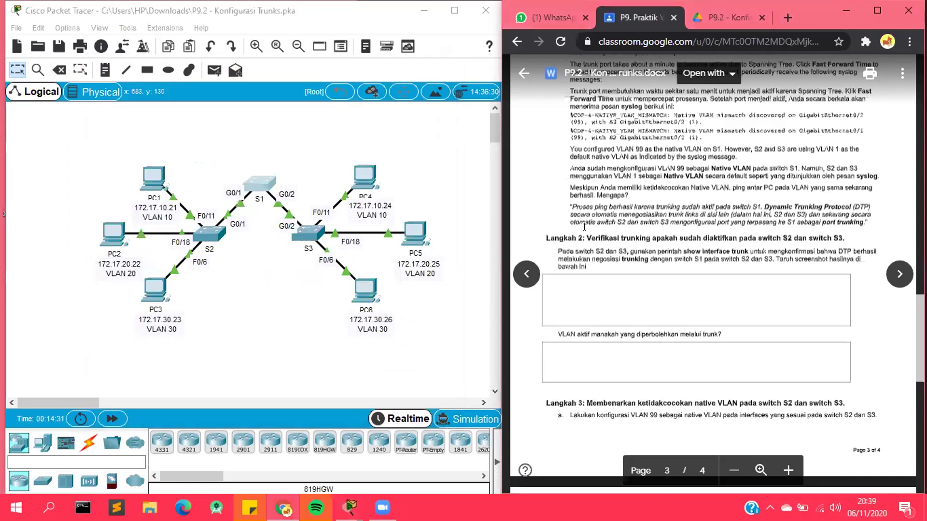
- Read the worksheet's Langkah 2 instruction on verifying trunking on switches S2 and S3, highlighting the show interface trunk command
left_click_drag(585, 238, 779, 235)
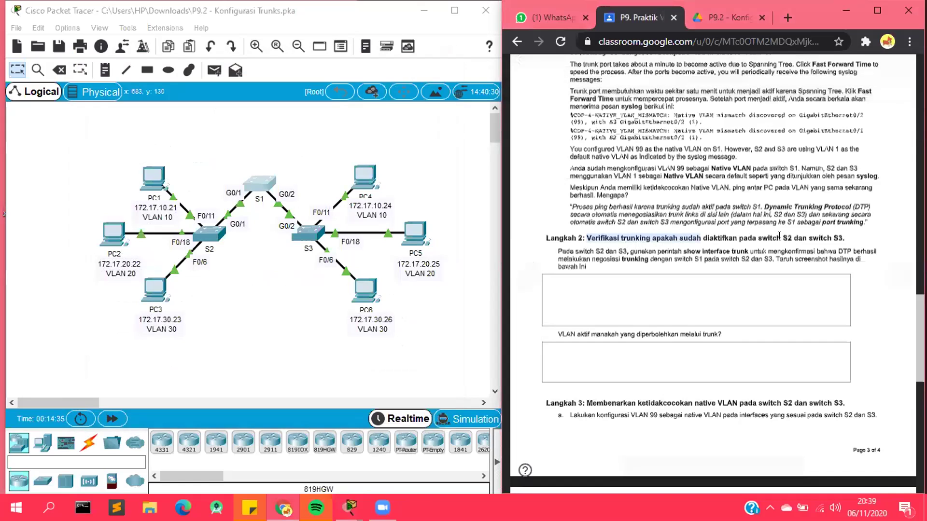
double_click(820, 238)
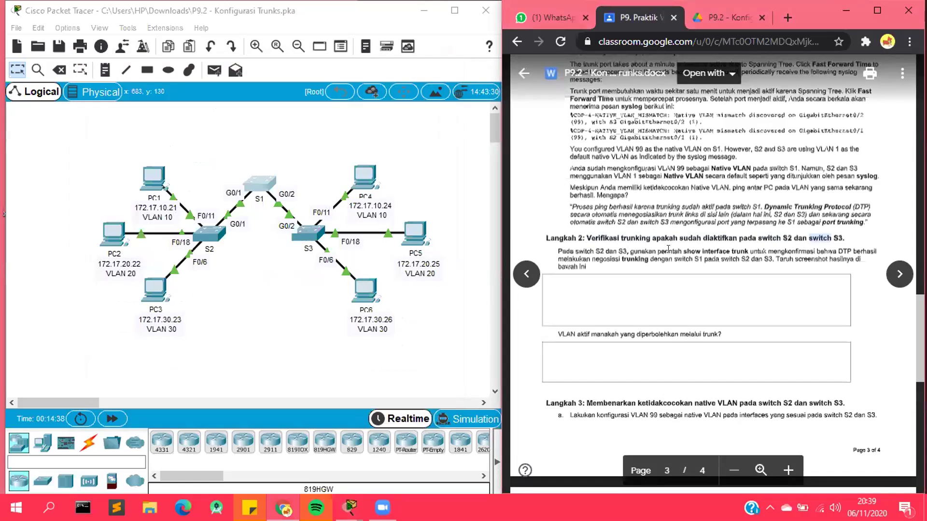
left_click_drag(756, 247, 213, 243)
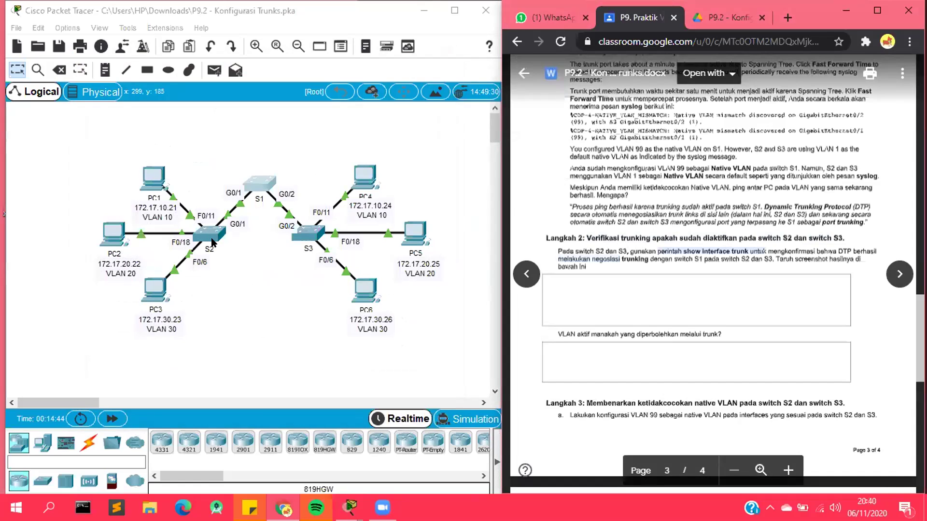
- Open switch S2's command line and run show interface trunk
left_click(212, 241)
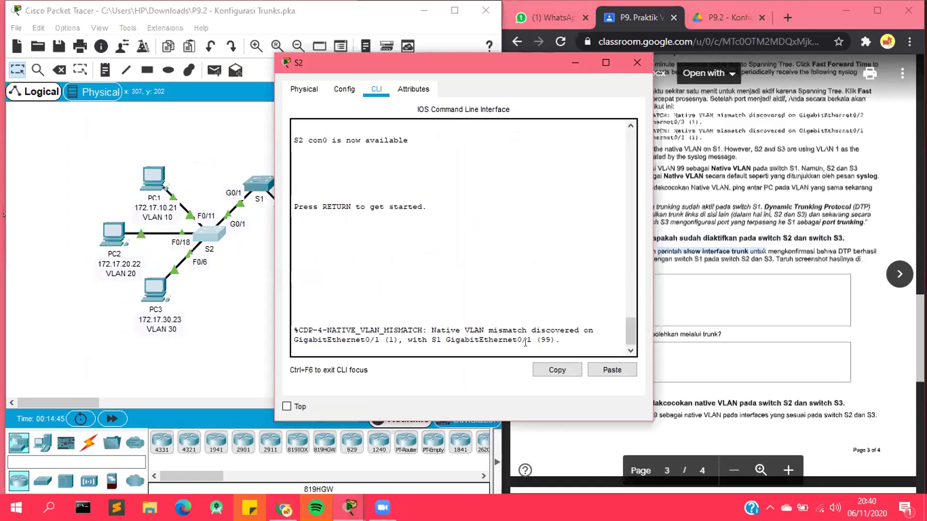
key("Return")
type("show interface tr")
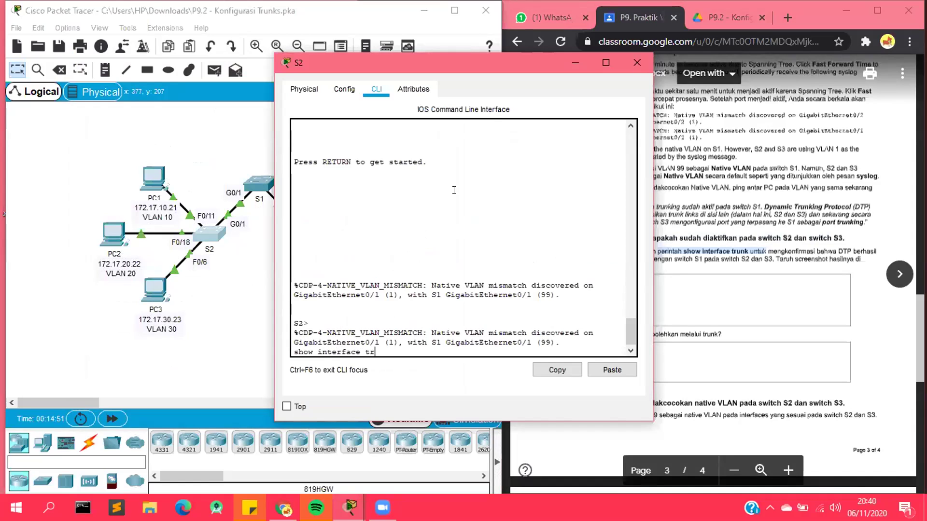
type("unk")
key("Return")
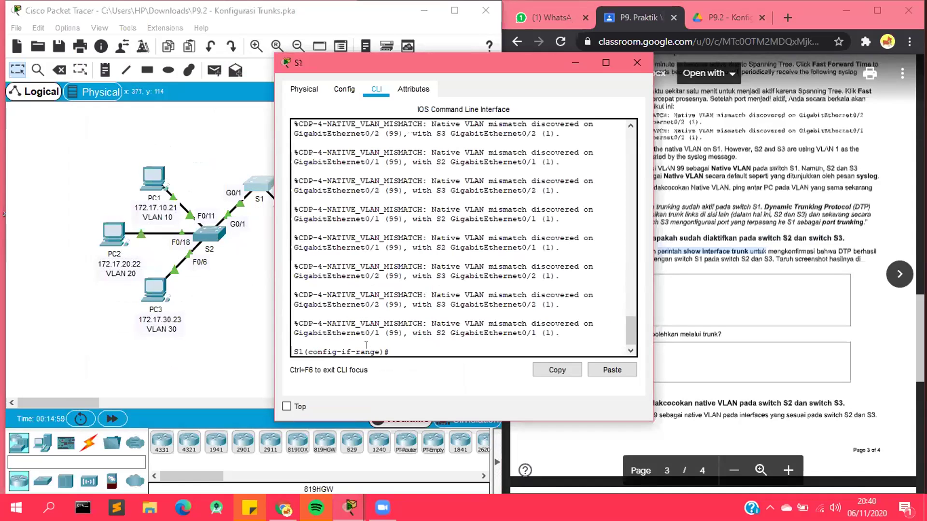
- On switch S1, leave interface configuration mode with end and run show interface trunk
type("end")
key("Return")
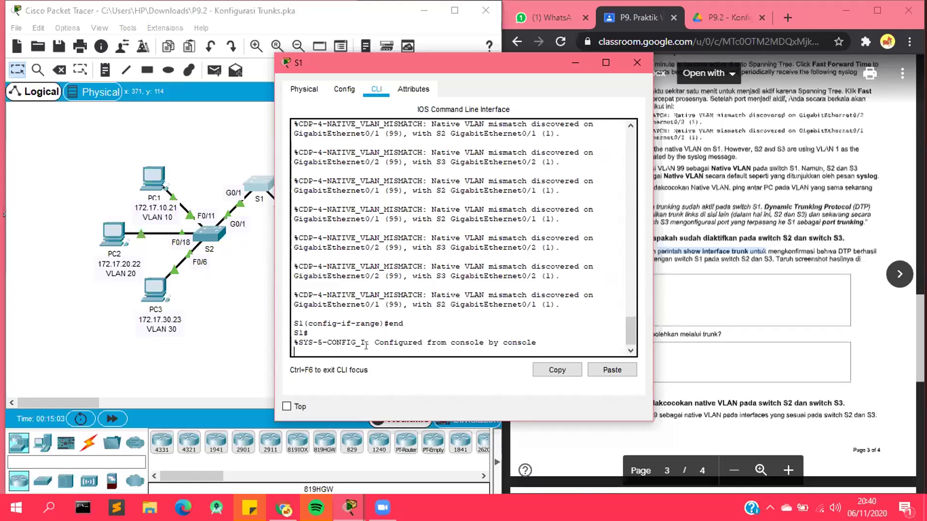
key("Return")
type("shoe")
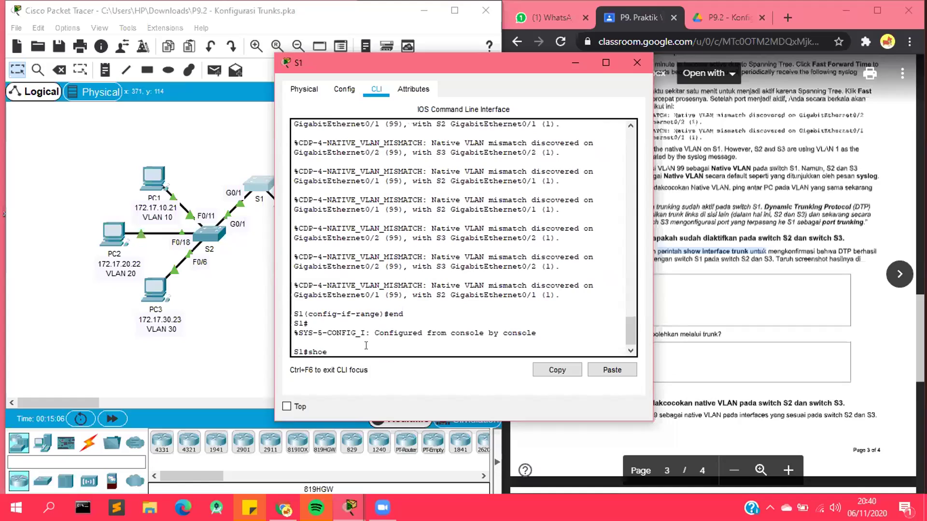
key("BackSpace")
type("w interface trunk")
key("Return")
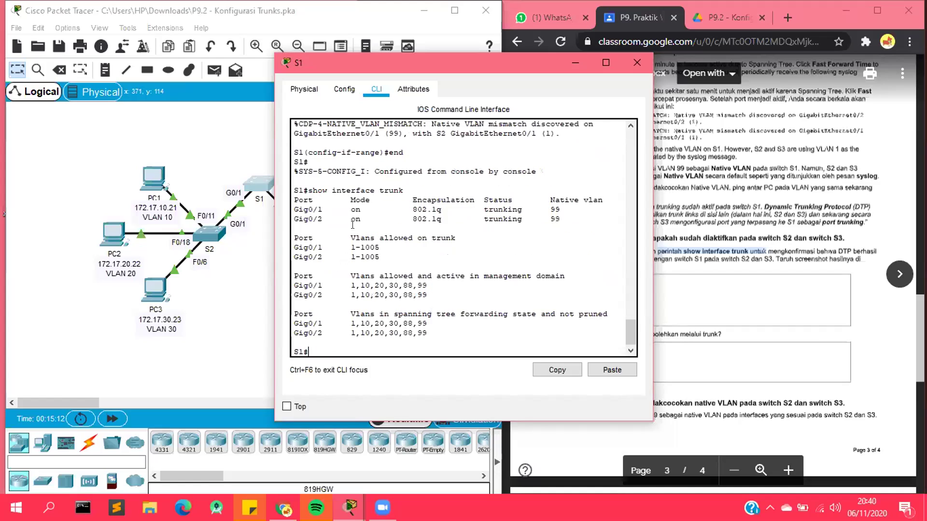
- Examine the mode, status and native VLAN of Gig0/1 and Gig0/2 in S1's trunk output, keeping the window clear of the worksheet
left_click_drag(551, 210, 564, 216)
left_click(563, 217)
left_click_drag(292, 150, 516, 305)
left_click(459, 182)
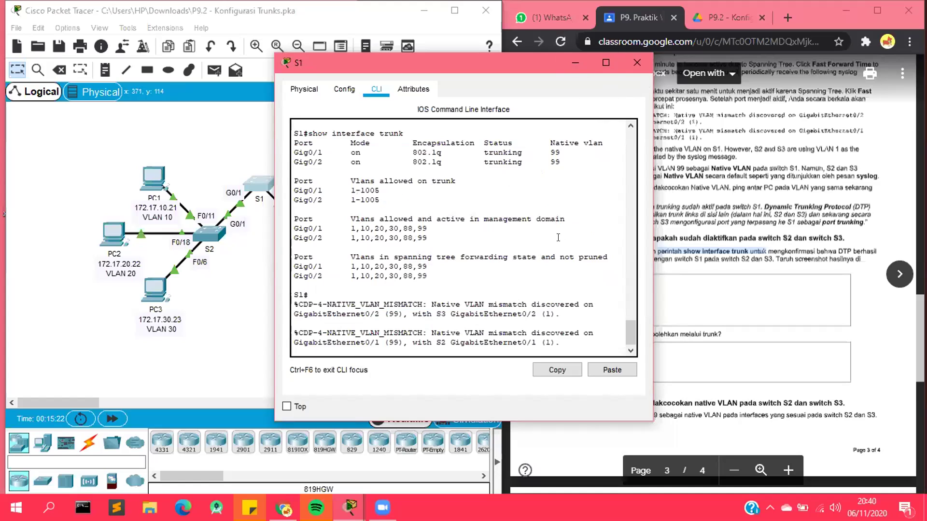
left_click(613, 255)
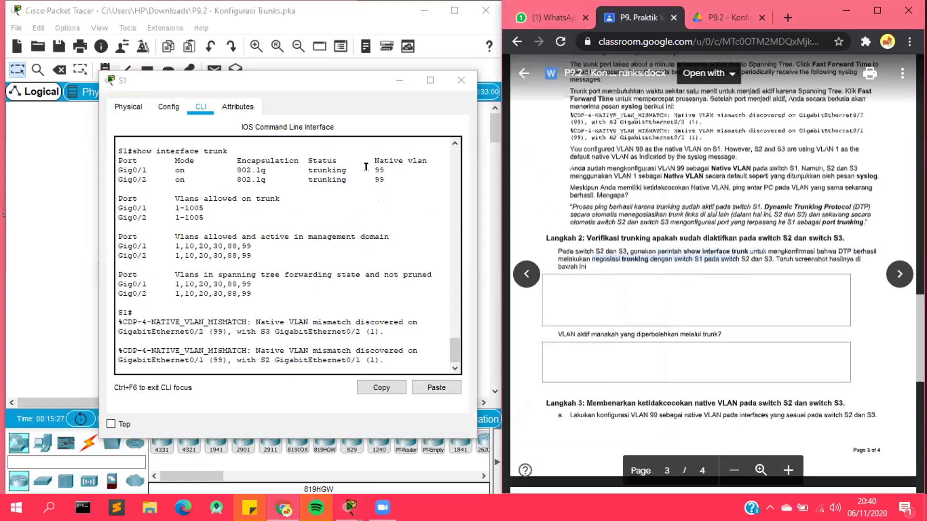
left_click_drag(370, 170, 388, 180)
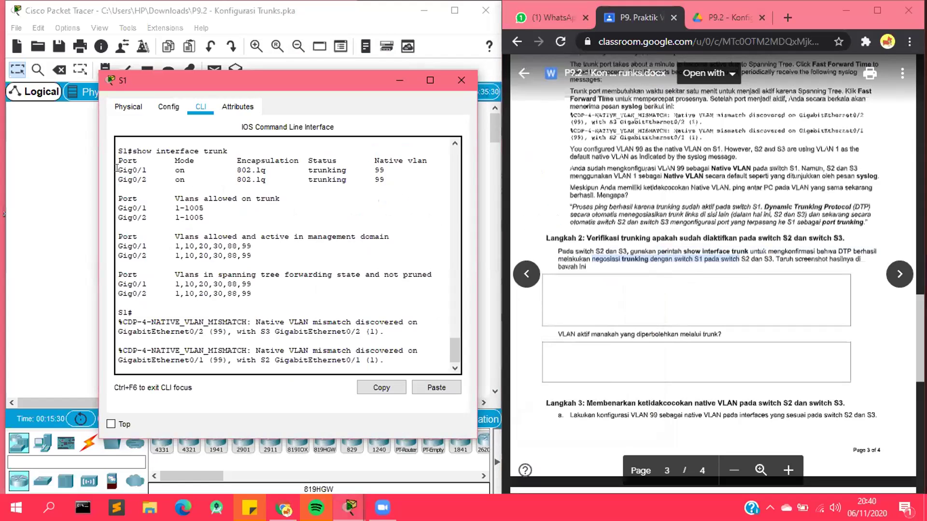
left_click_drag(123, 170, 386, 186)
left_click(163, 169)
left_click_drag(208, 81, 497, 60)
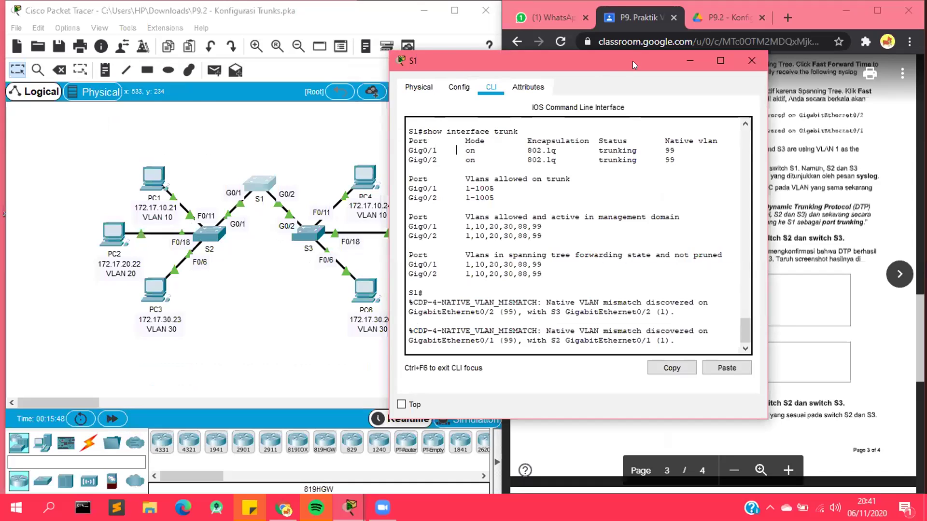
left_click_drag(632, 61, 364, 63)
- Read the worksheet question on which active VLANs are allowed through the trunk and highlight the matching VLAN list in S1's output
left_click(706, 273)
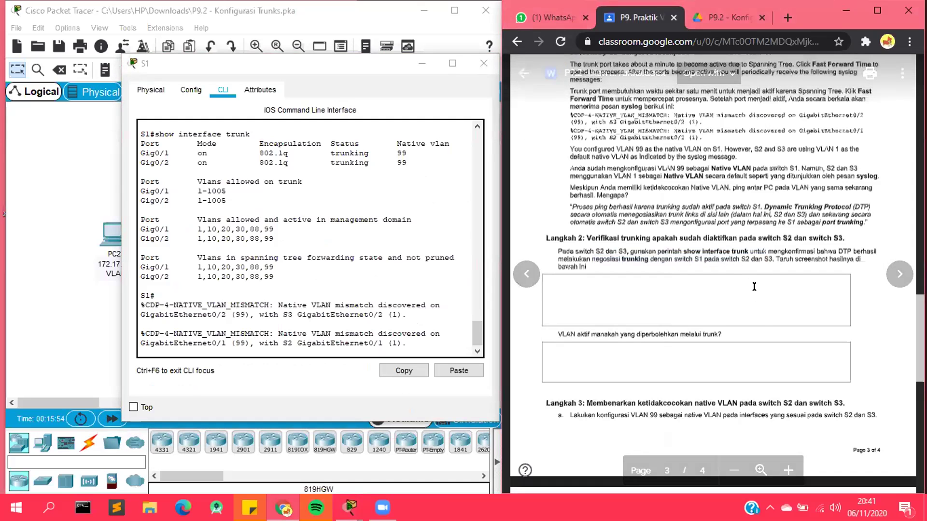
left_click_drag(578, 334, 701, 334)
left_click(726, 334)
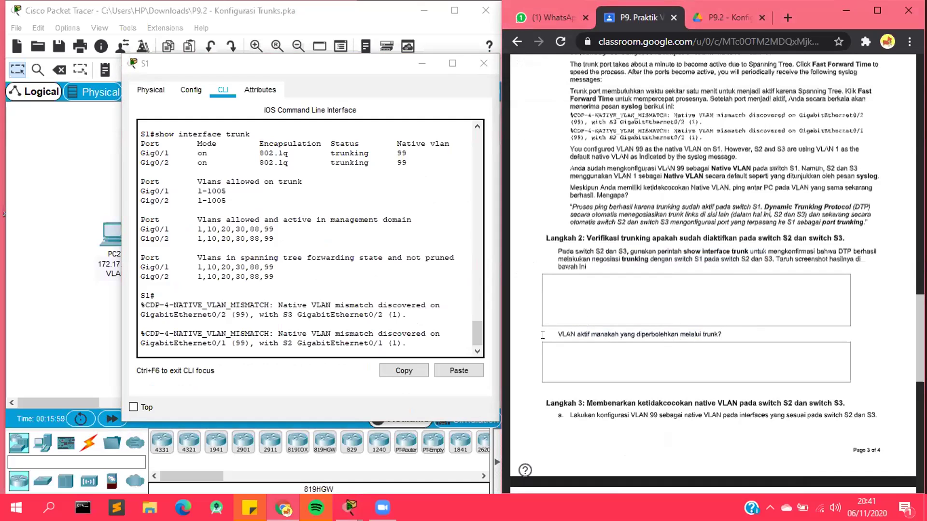
left_click_drag(558, 334, 724, 334)
double_click(690, 334)
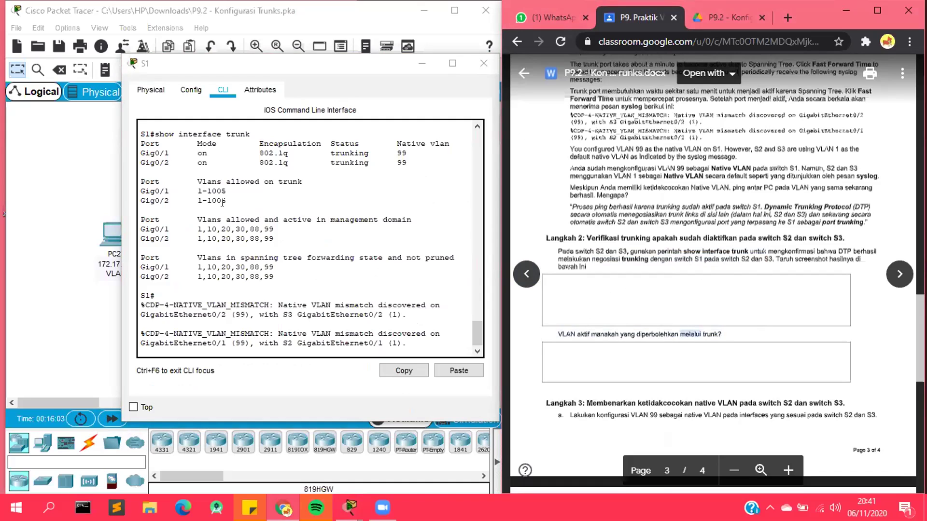
left_click_drag(194, 229, 278, 235)
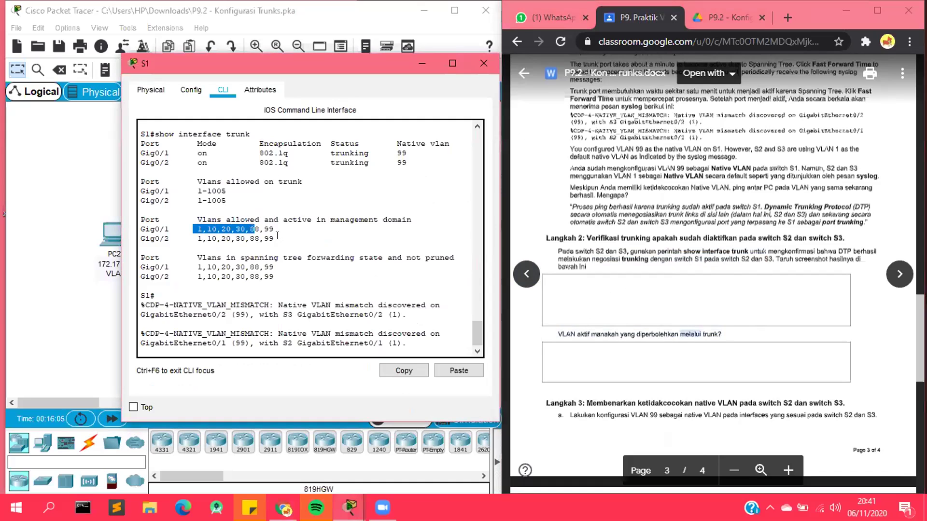
- Highlight the active VLAN lists of Gig0/1 and Gig0/2 in S1's output, and the complete show interface trunk result
left_click(203, 223)
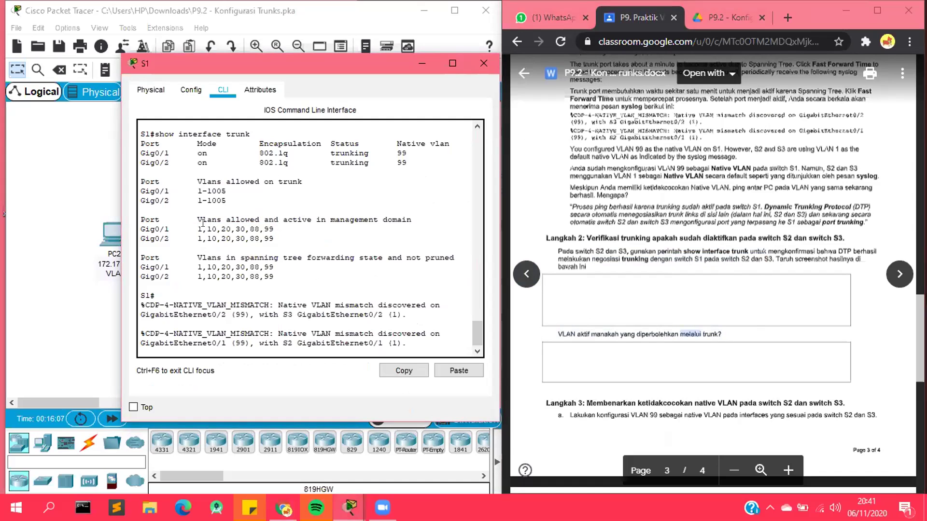
left_click_drag(197, 229, 276, 244)
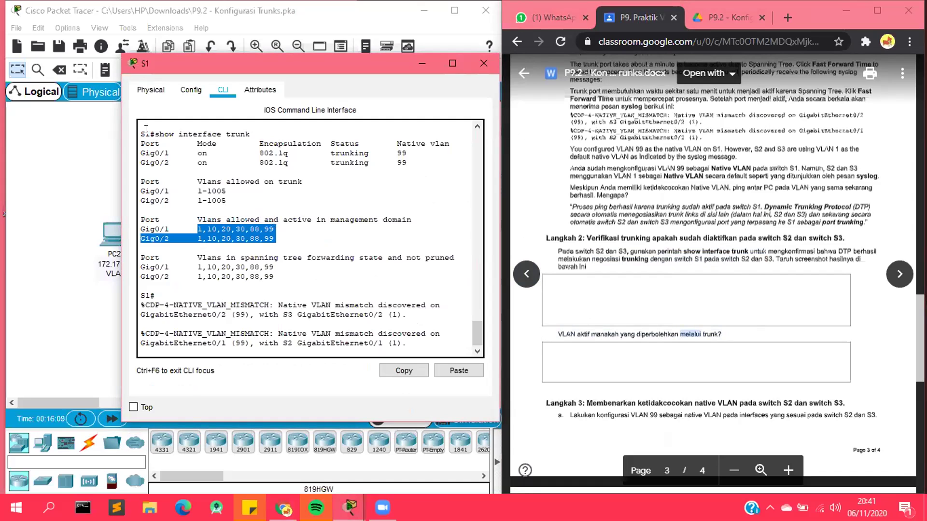
left_click_drag(145, 131, 274, 277)
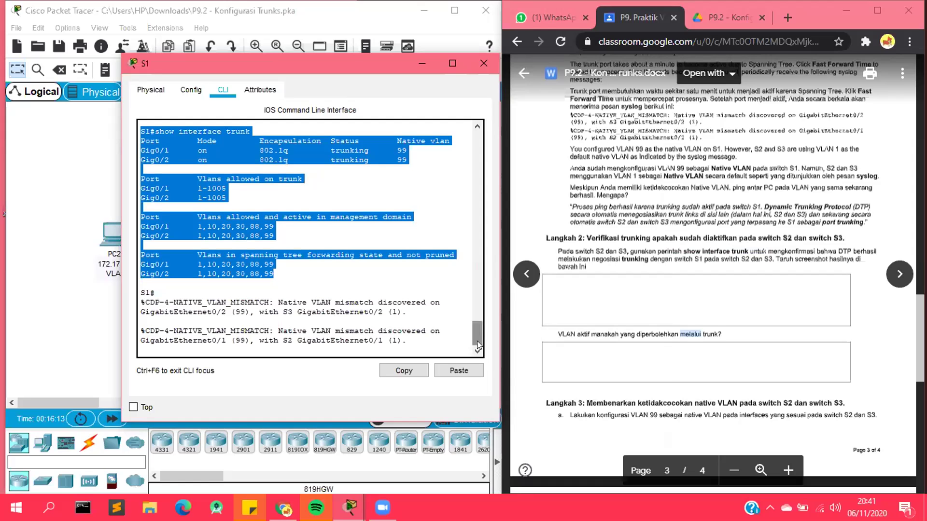
- Read the worksheet from the Langkah 2 questions through the Langkah 3 native VLAN commands to Langkah 4, glancing back at S1's trunk output
left_click(669, 384)
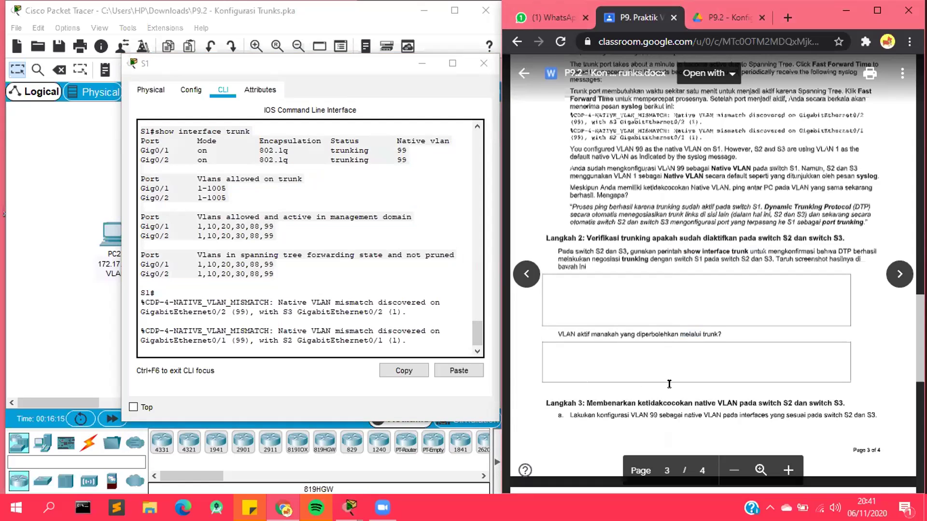
scroll(669, 384, "down", 2)
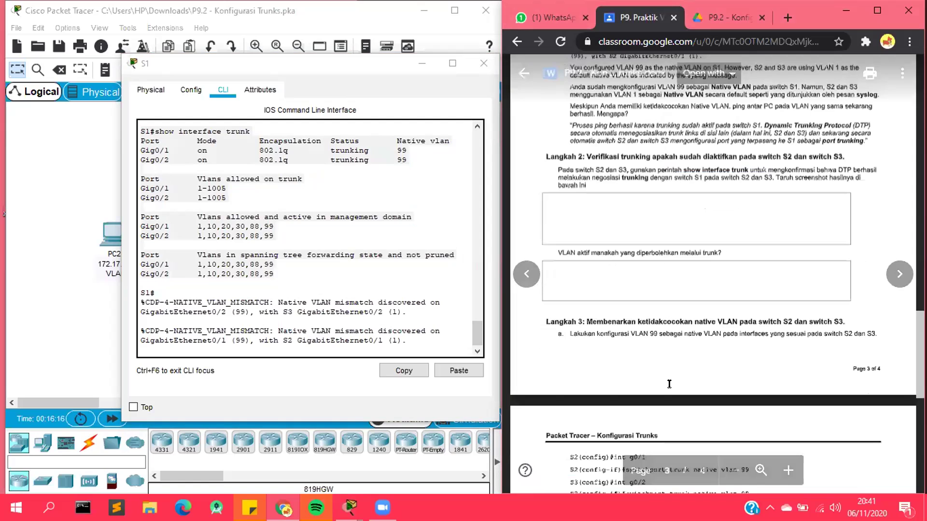
scroll(669, 383, "down", 1)
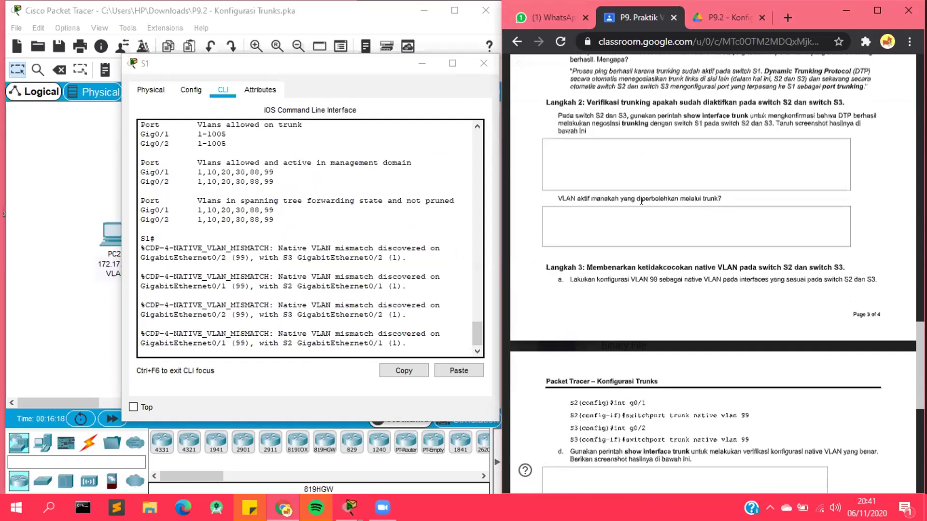
scroll(669, 383, "down", 1)
left_click(473, 71)
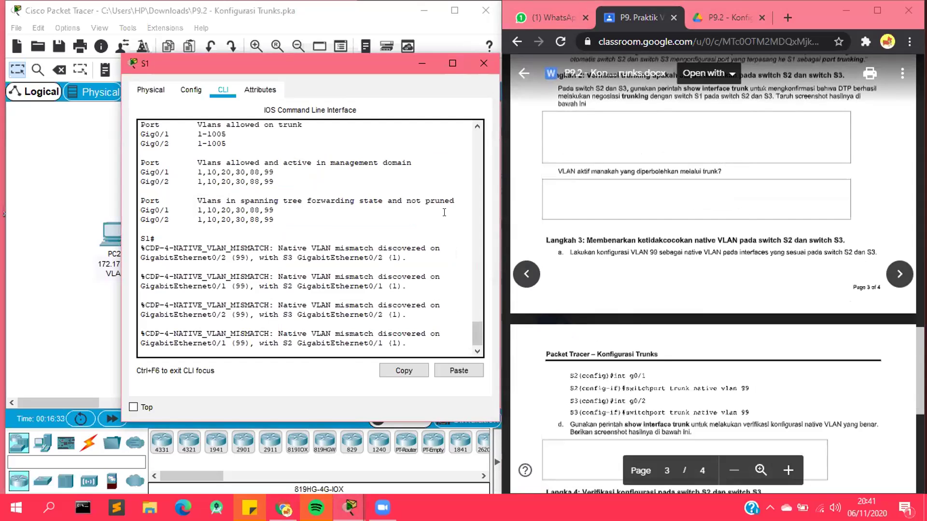
scroll(471, 327, "up", 6)
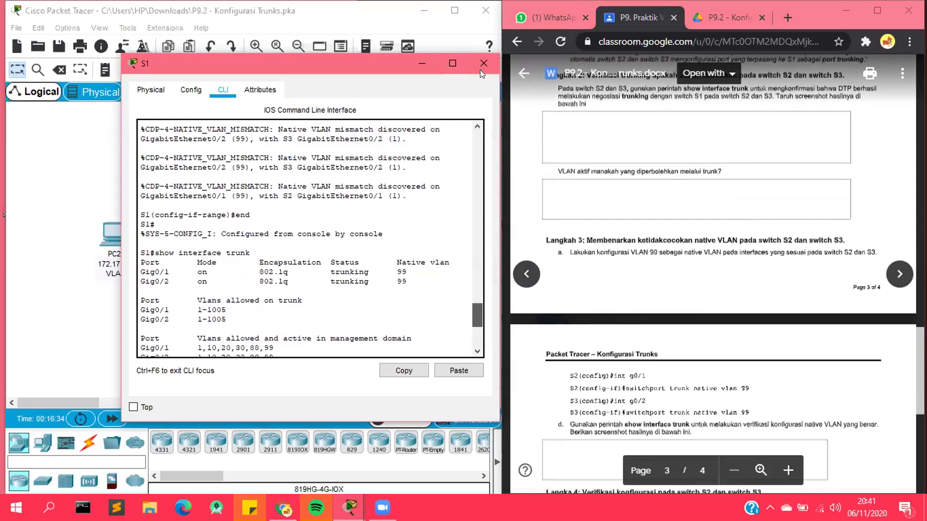
left_click(714, 301)
scroll(714, 301, "down", 1)
scroll(715, 300, "down", 1)
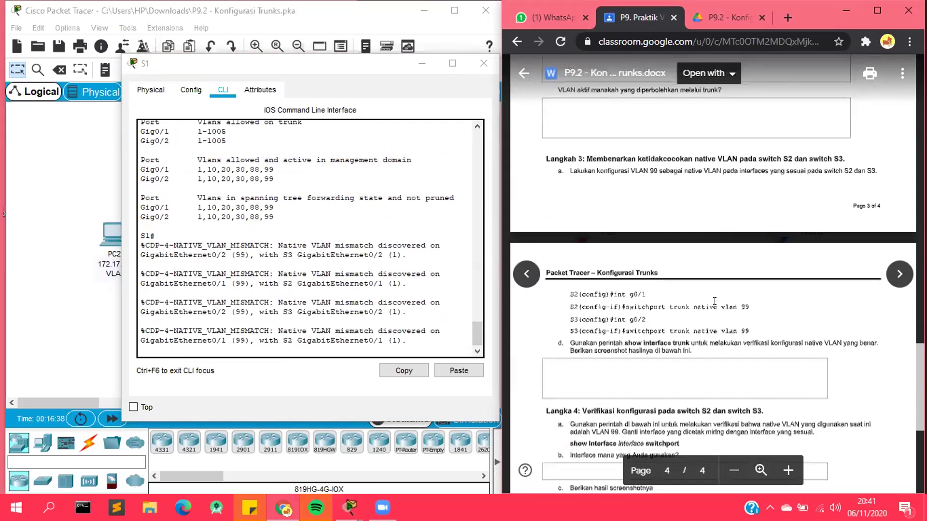
scroll(715, 301, "down", 2)
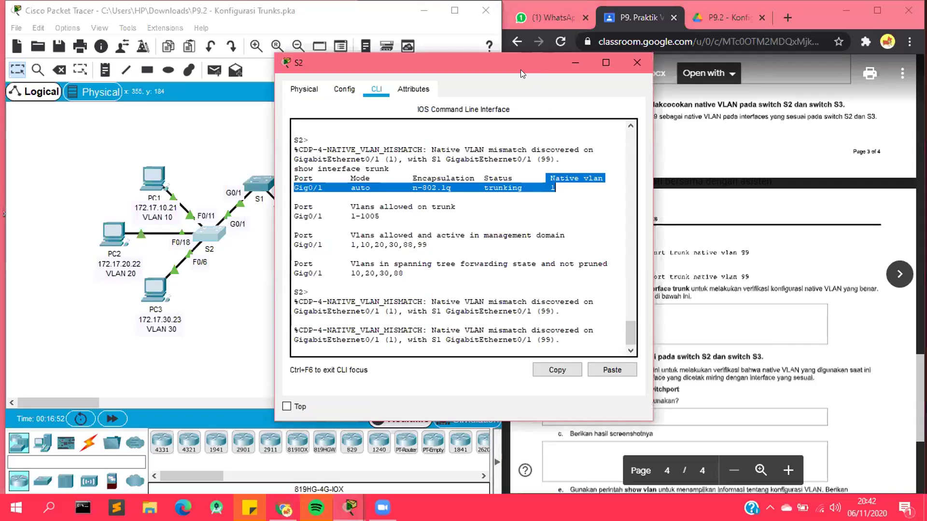
- On switch S2, keep the command line clear of the worksheet and enter global configuration mode with enable and configure terminal
left_click(489, 330)
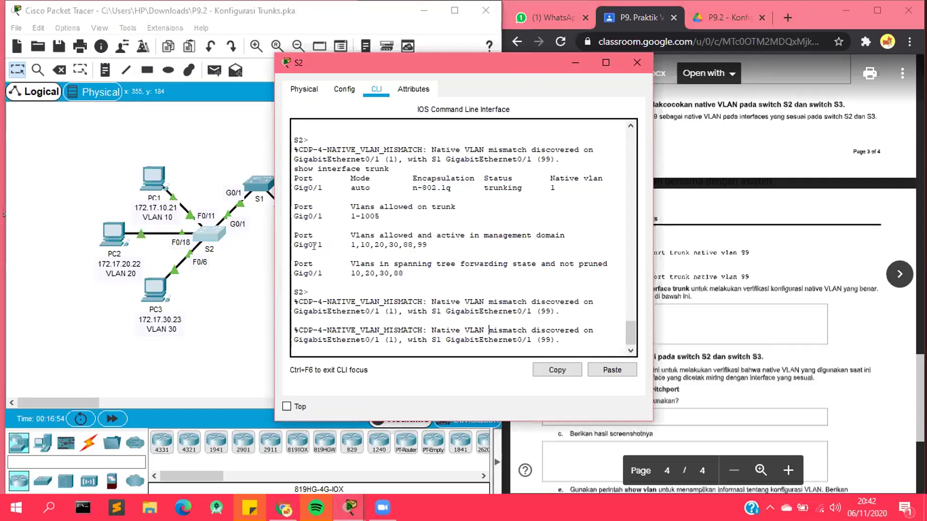
left_click_drag(424, 63, 212, 59)
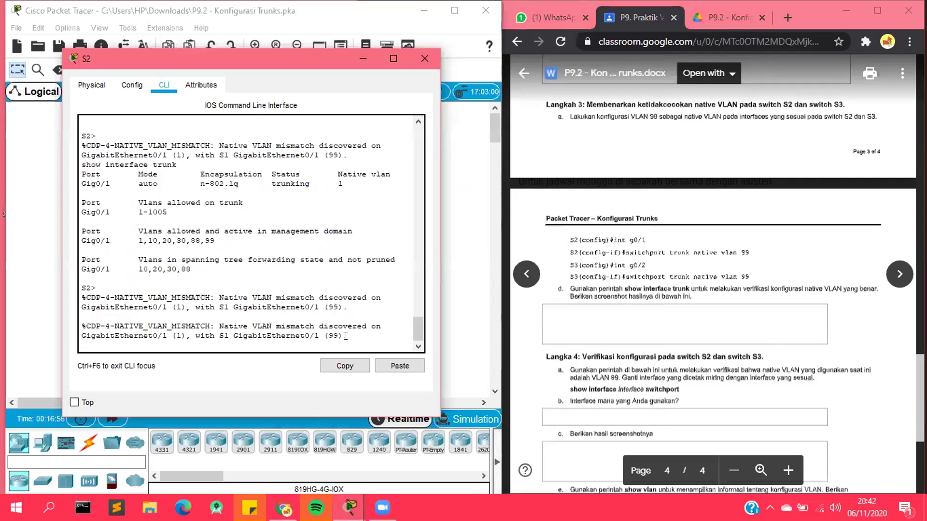
key("Return")
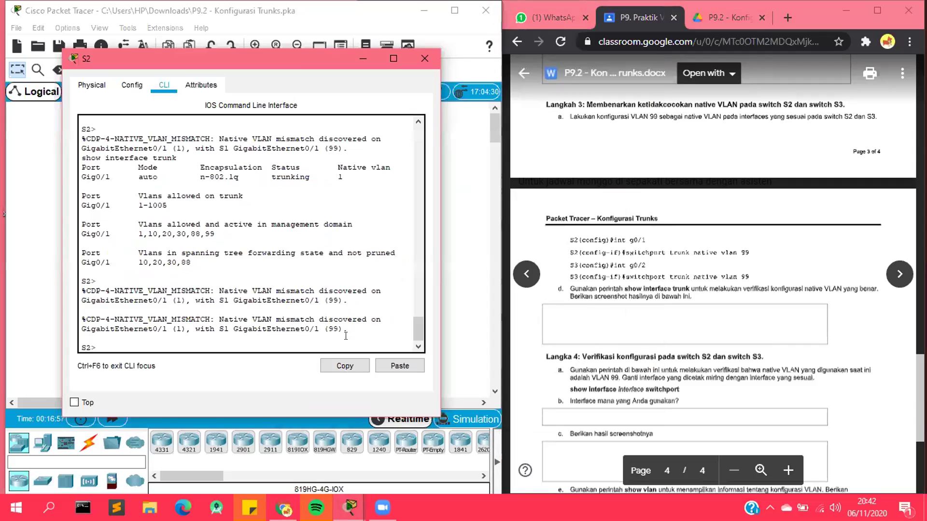
type("enable")
key("Return")
type("cin")
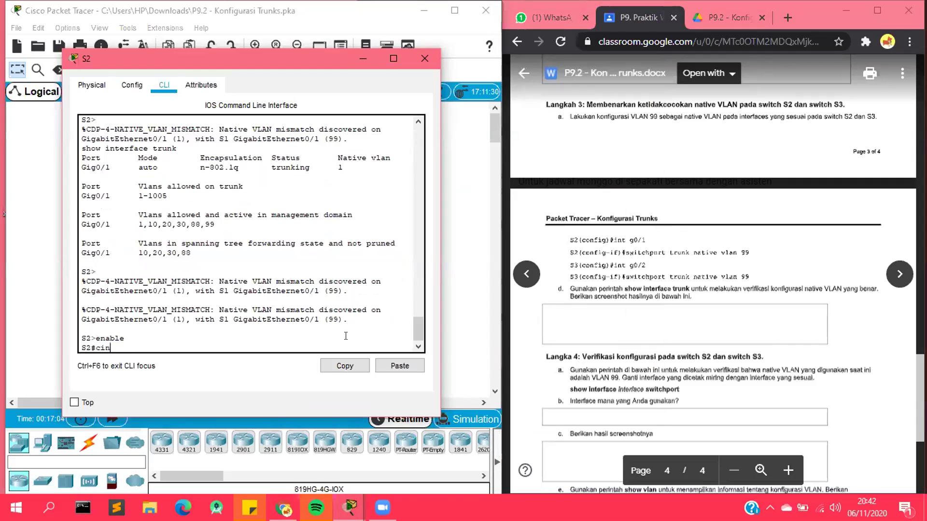
type("figure terminal")
key("Return")
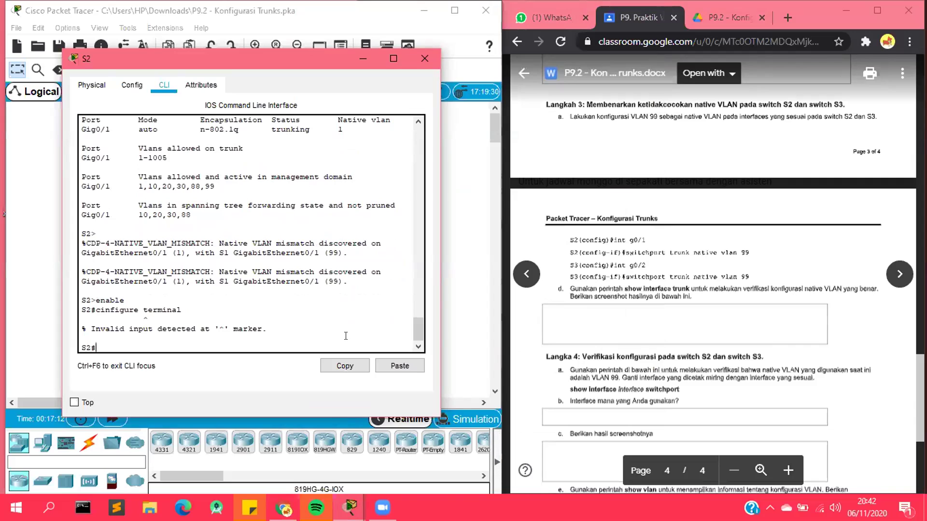
type("configure terminal")
key("Return")
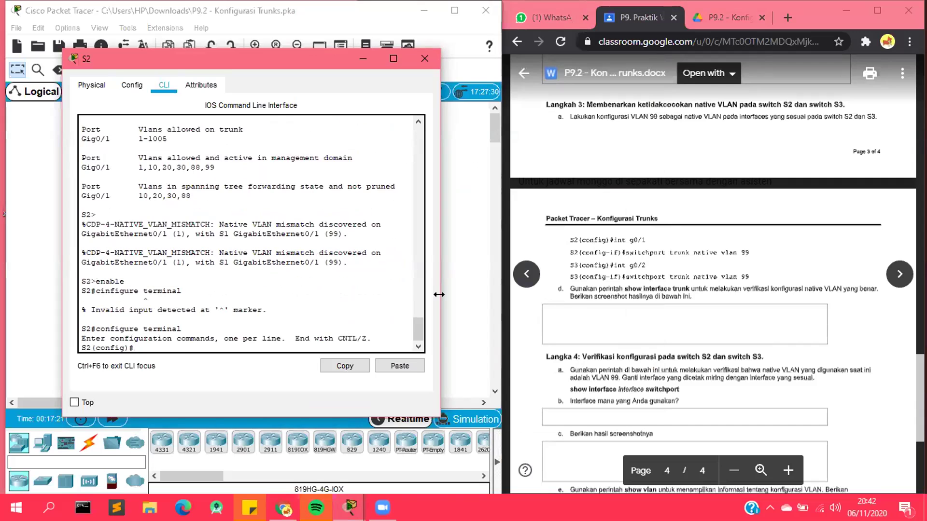
- Set native VLAN 99 on S2's interface g0/1 with switchport trunk native vlan 99 and leave configuration mode with end
type("int g0/1")
key("Return")
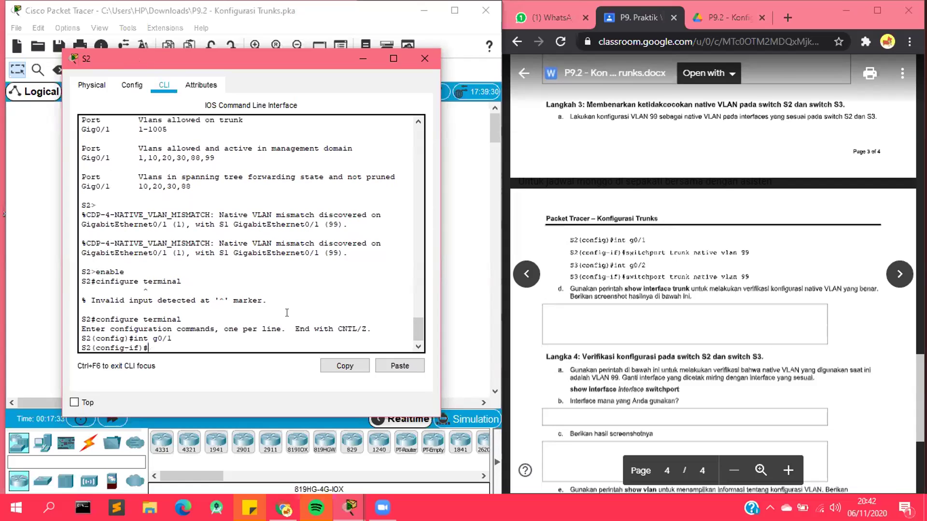
type("switchport trunk native vlan 99")
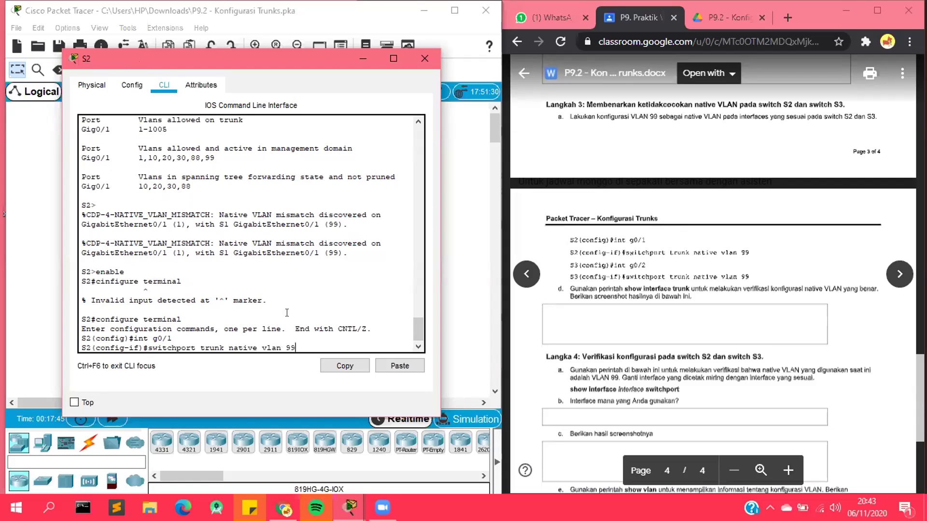
key("Return")
type("end")
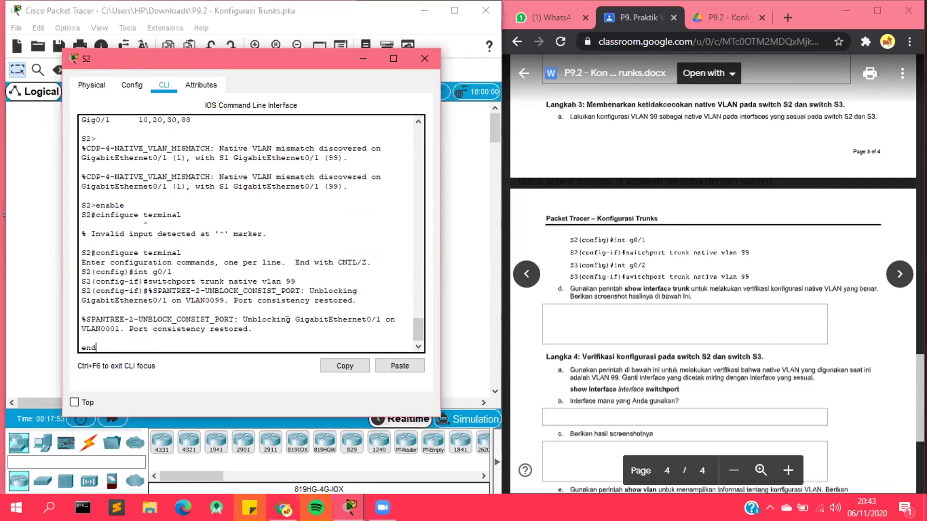
key("BackSpace")
key("BackSpace")
key("BackSpace")
key("Return")
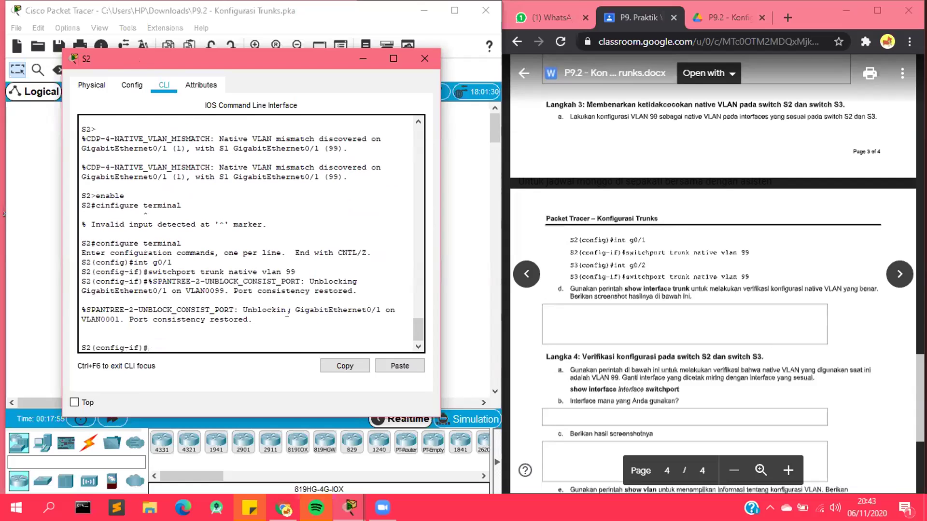
type("end")
key("Return")
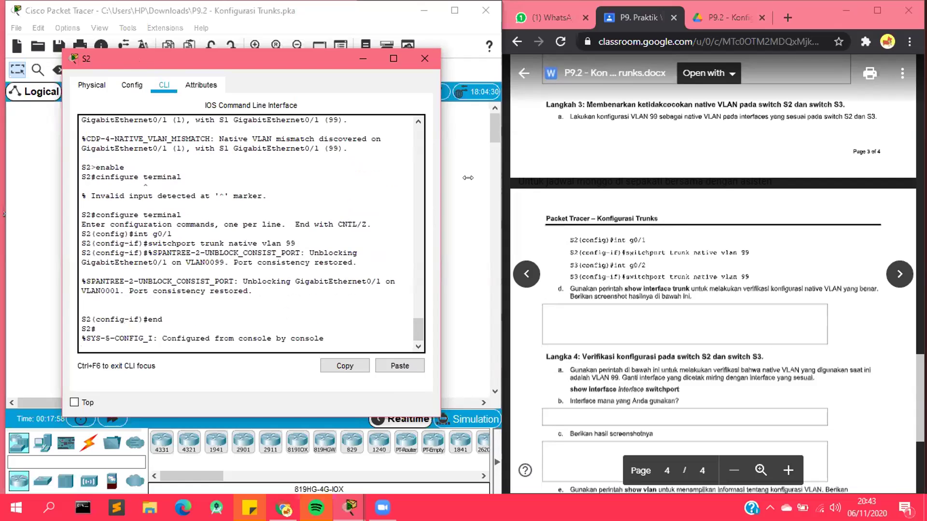
- Review the worksheet's S3 command for interface g0/2 and the commands entered on S2, and close S2's window
left_click(669, 261)
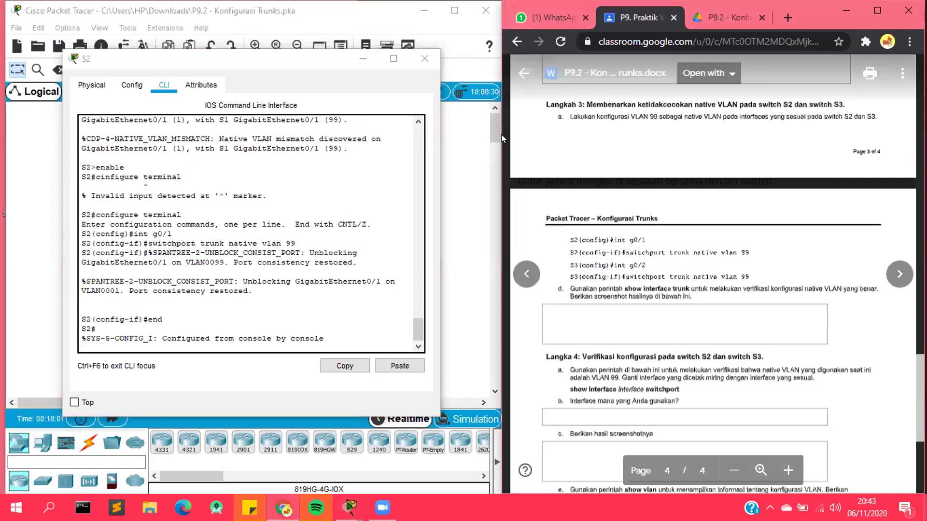
triple_click(627, 266)
left_click(392, 71)
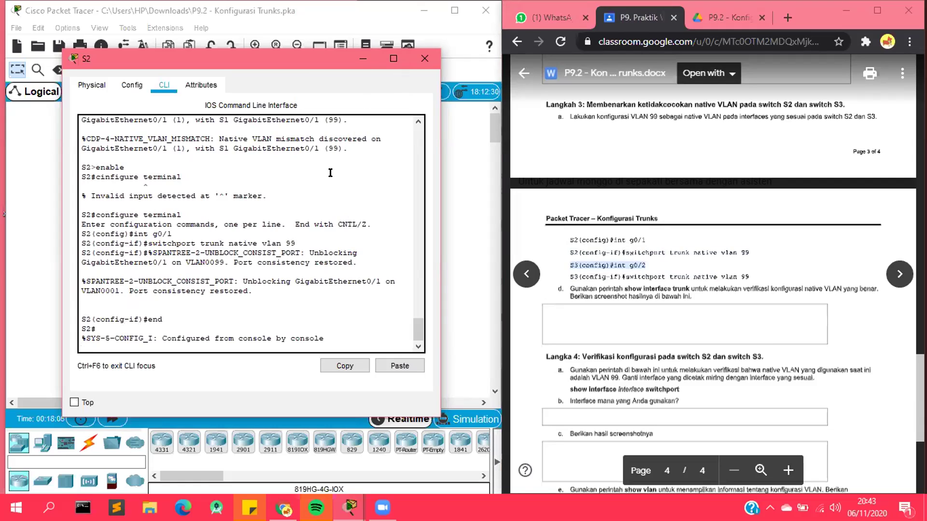
left_click_drag(79, 212, 163, 320)
left_click(419, 225)
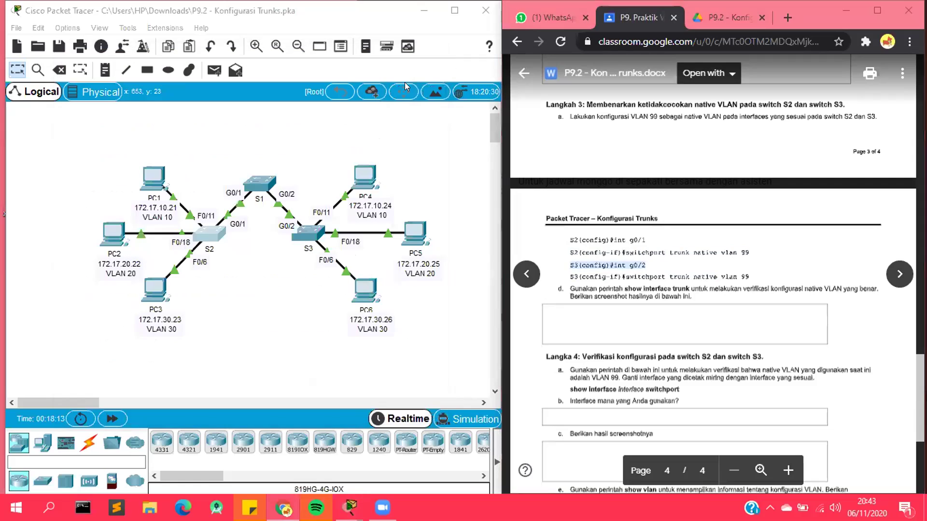
- Open switch S3's command line clear of the worksheet and enter global configuration mode with en and conf t
left_click(308, 233)
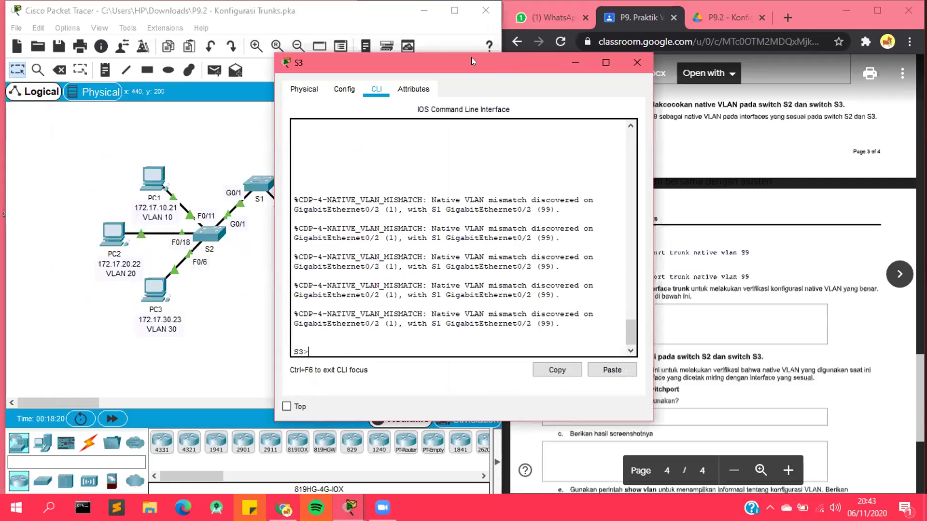
left_click_drag(471, 57, 461, 57)
left_click_drag(309, 62, 179, 55)
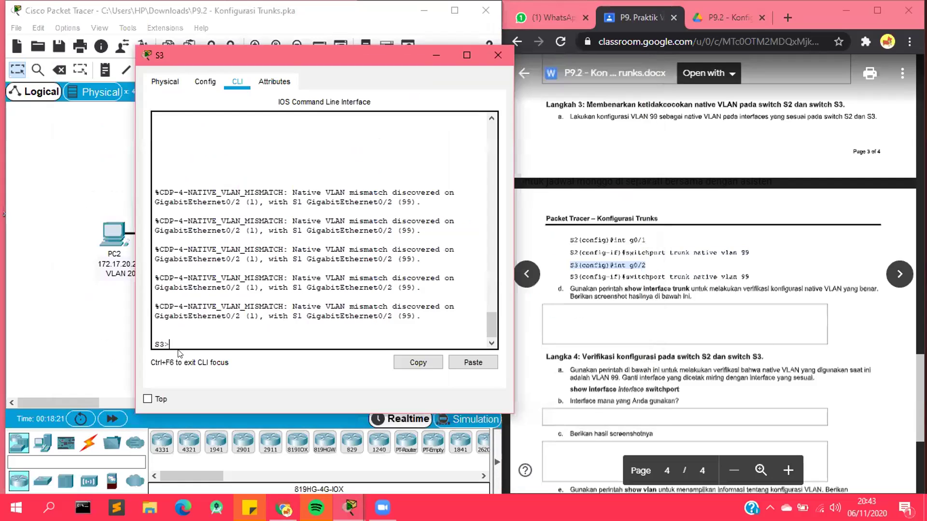
type("en")
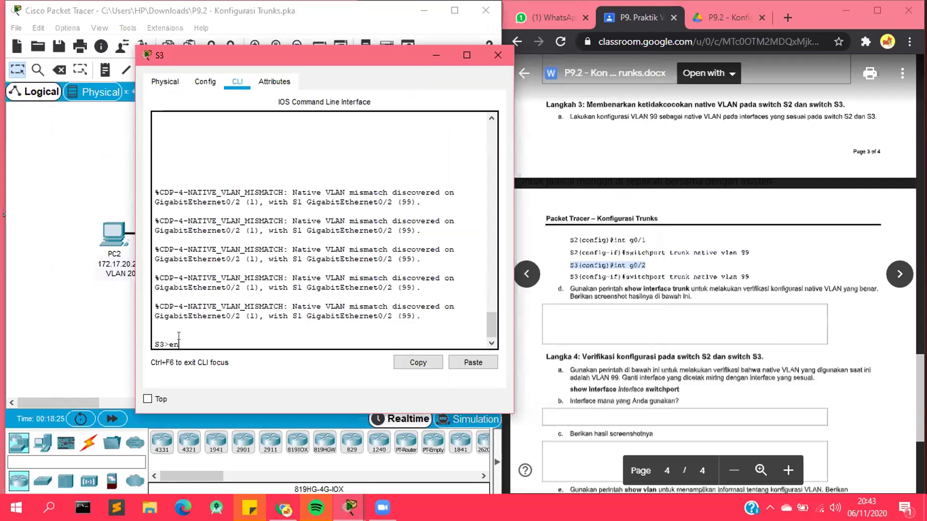
key("Return")
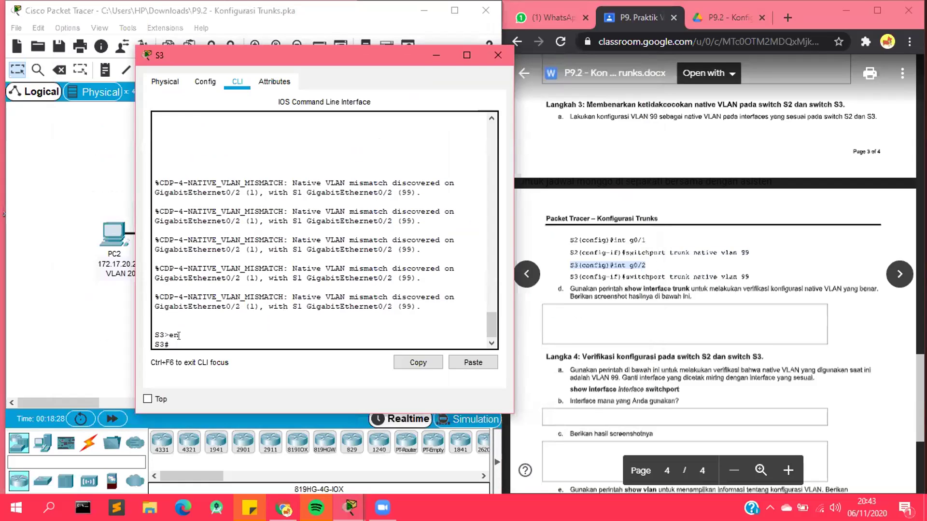
type("c")
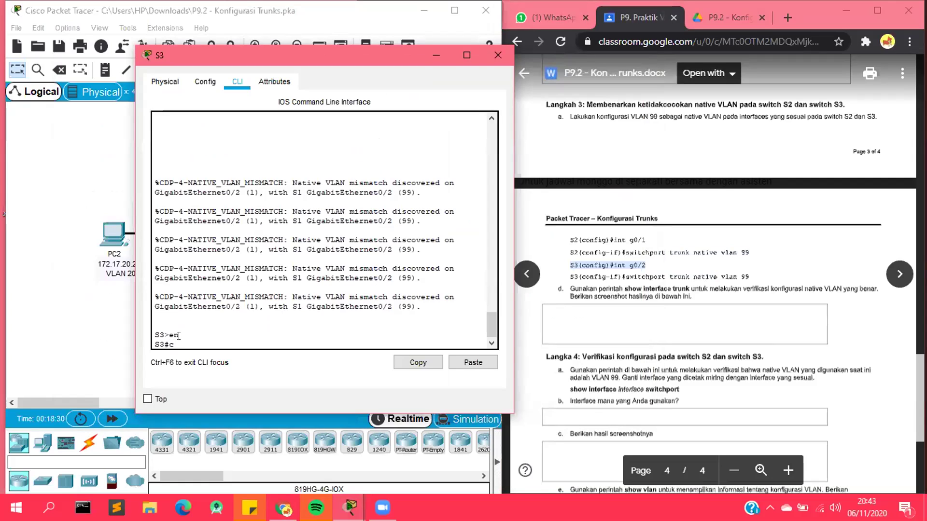
type("onf i t")
key("Return")
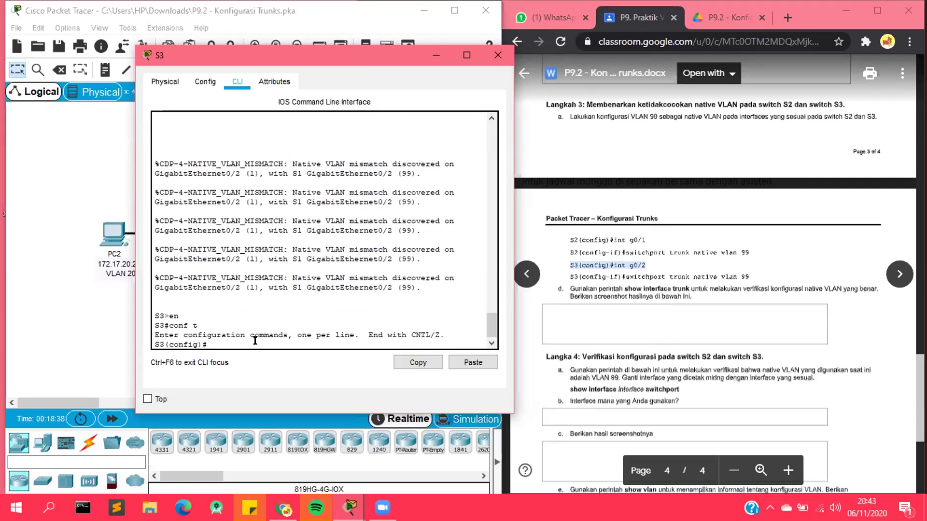
- Enter interface g0/2 on S3 and try to set its trunk native VLAN to 99
type("int g0/2")
key("Return")
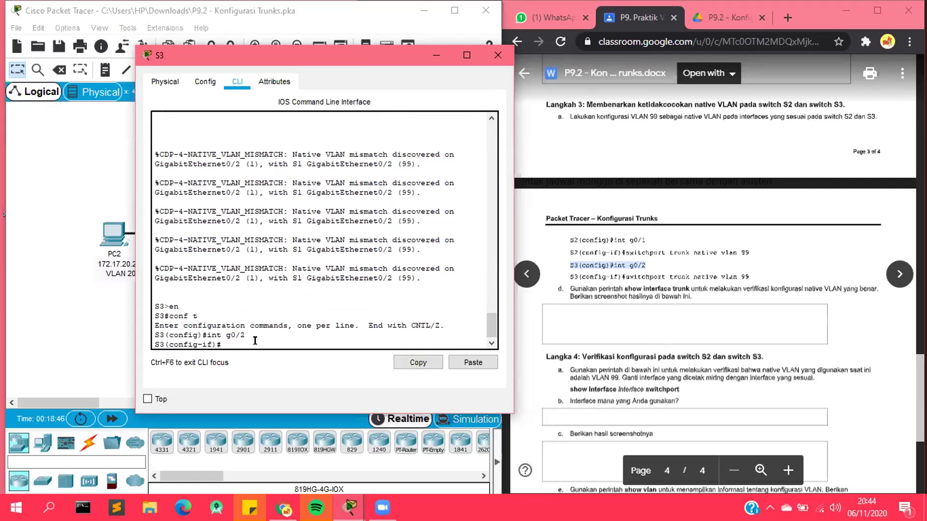
type("swo")
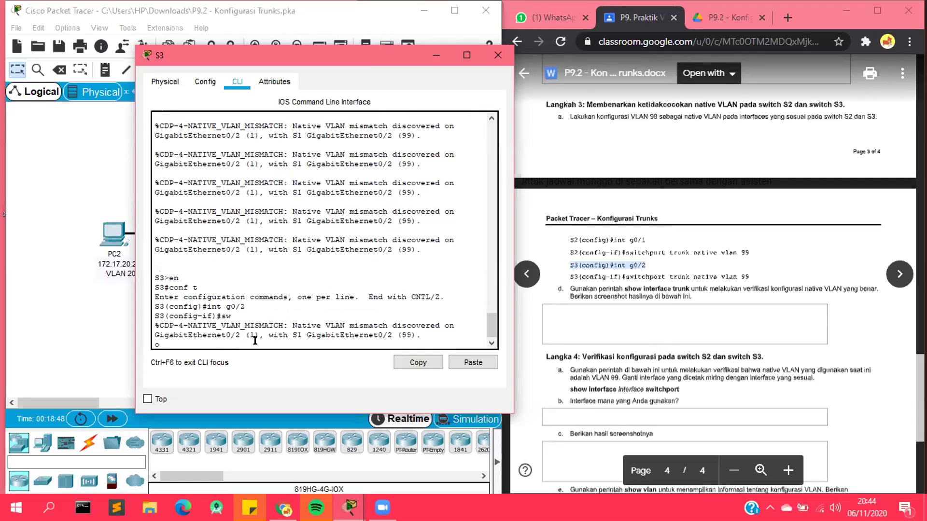
key("Return")
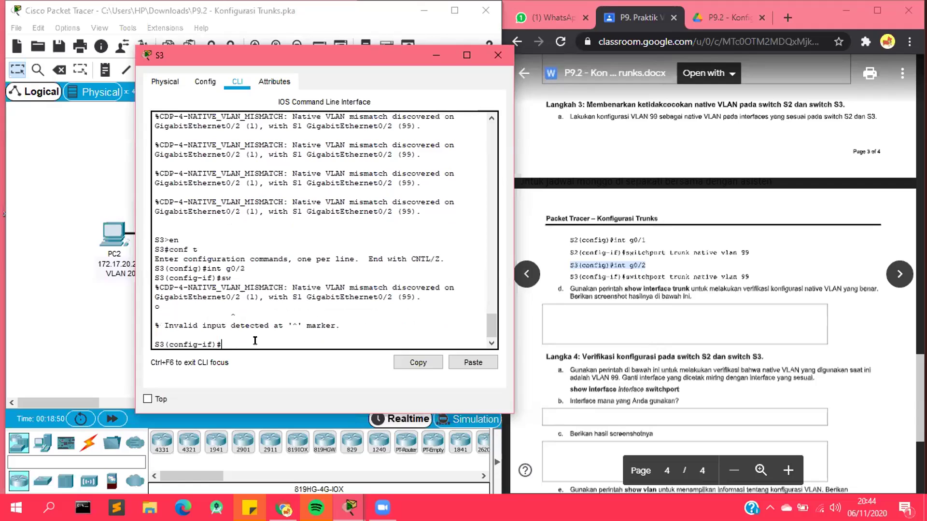
type("switchport trunk native vlan 99")
key("Return")
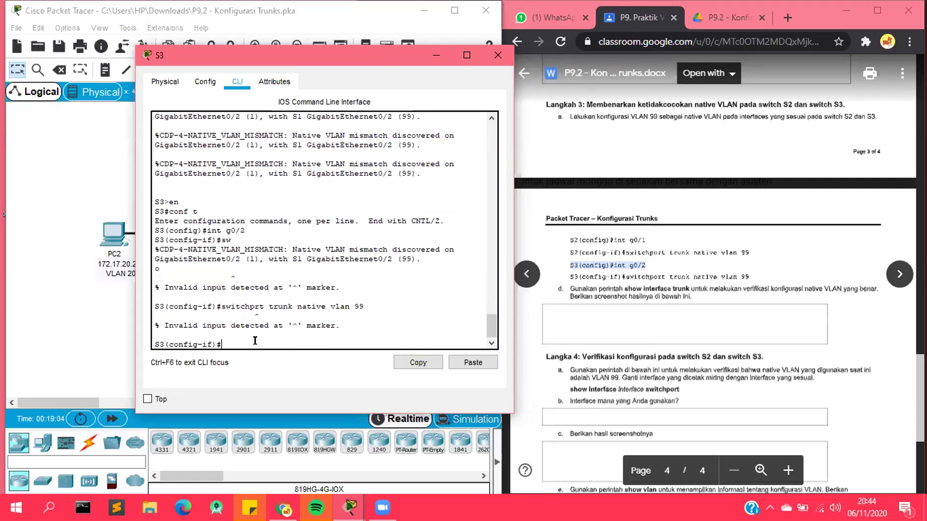
- Correct the misspelled command to switchport trunk native vlan 99 on S3's g0/2 and leave configuration mode with end
key("Up")
key("Left")
key("Left")
key("Left")
key("Left")
key("Left")
key("Left")
key("Left")
key("Left")
key("Left")
key("Left")
type("p")
key("BackSpace")
type("o")
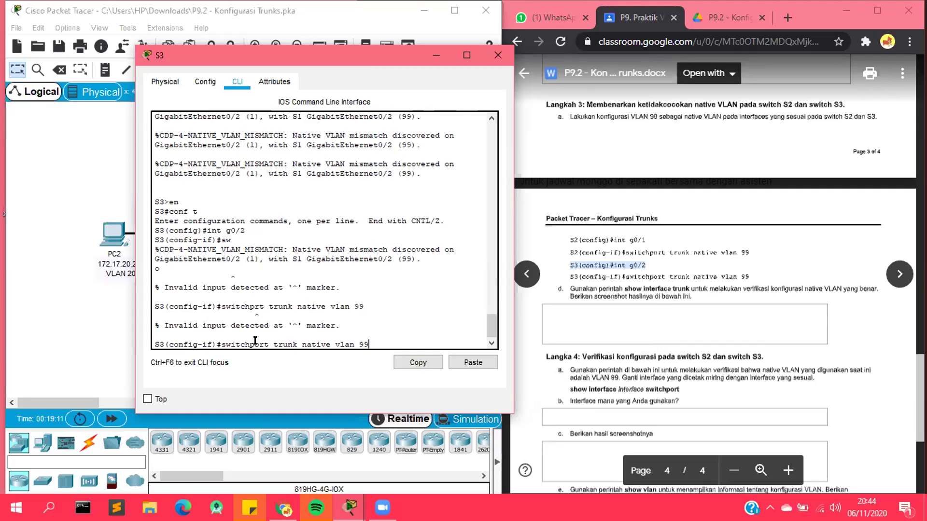
key("Return")
type("end")
key("Return")
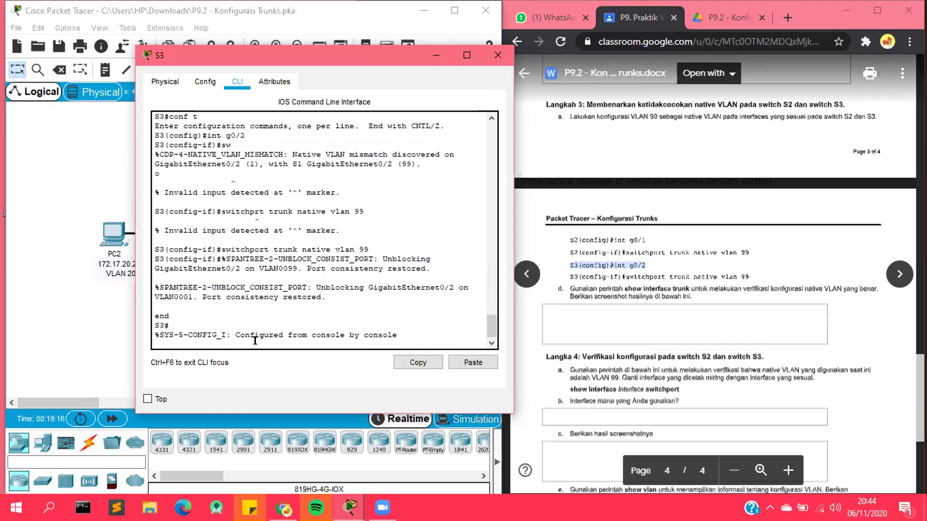
key("Return")
type("end")
key("Return")
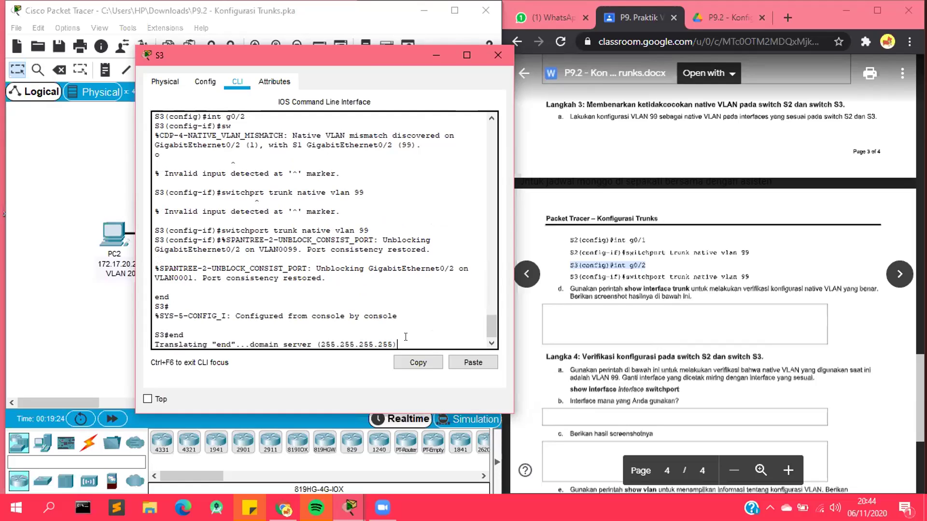
- Review the native VLAN commands entered on S3 and close S3's window
scroll(490, 307, "up", 3)
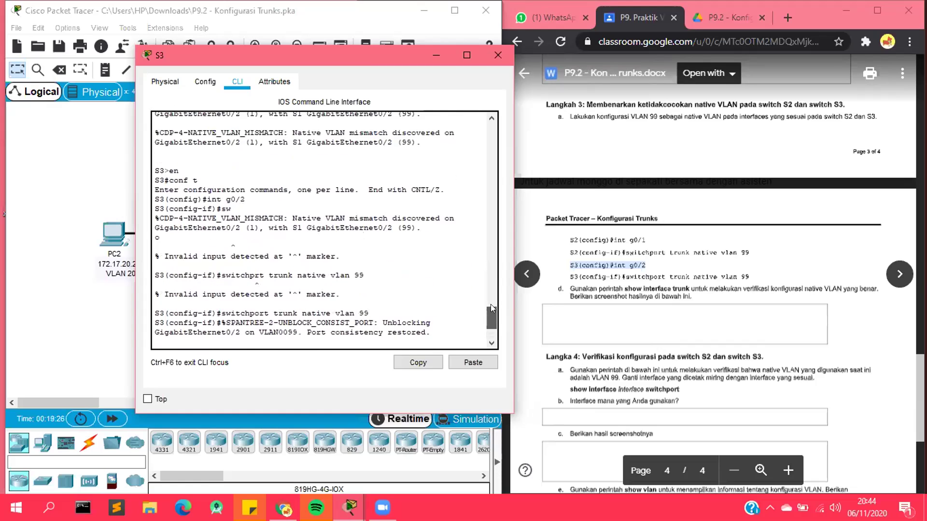
scroll(490, 313, "up", 3)
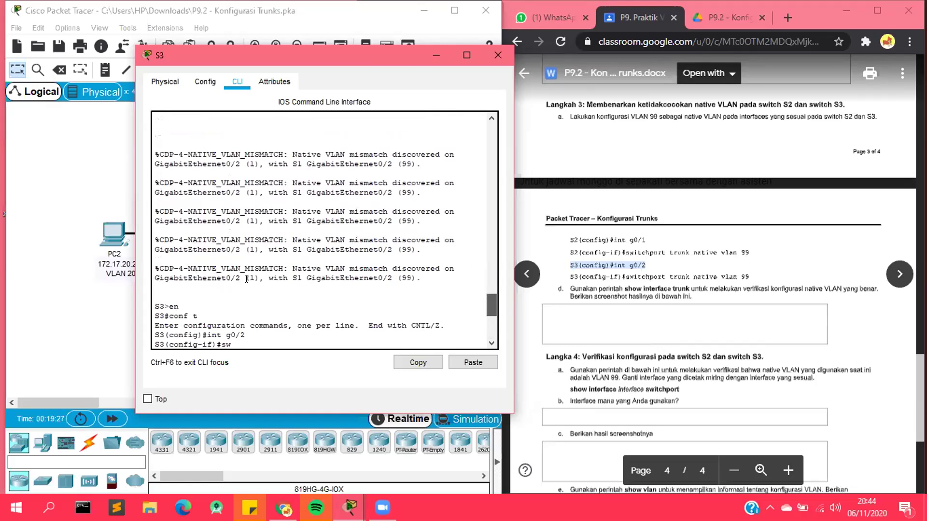
type("end")
left_click_drag(159, 240, 260, 289)
left_click_drag(299, 324, 333, 335)
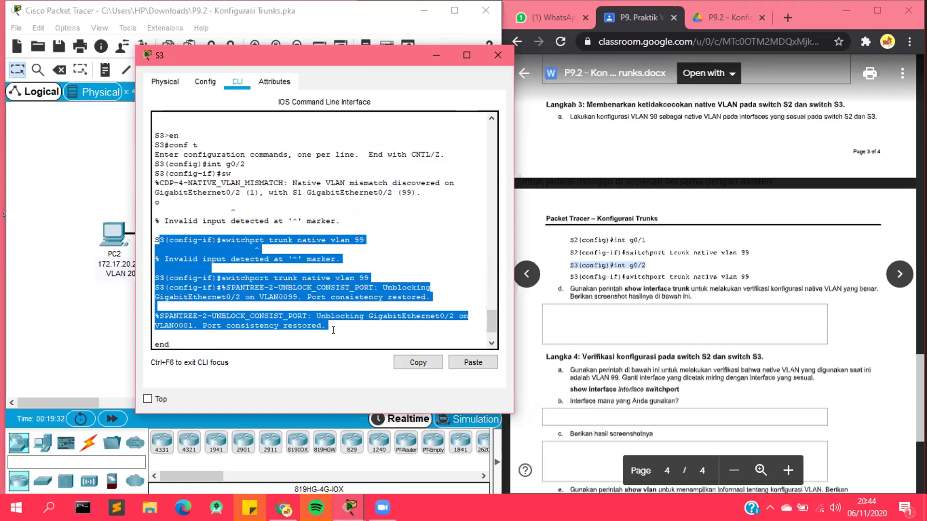
key("ctrl+c")
key("Return")
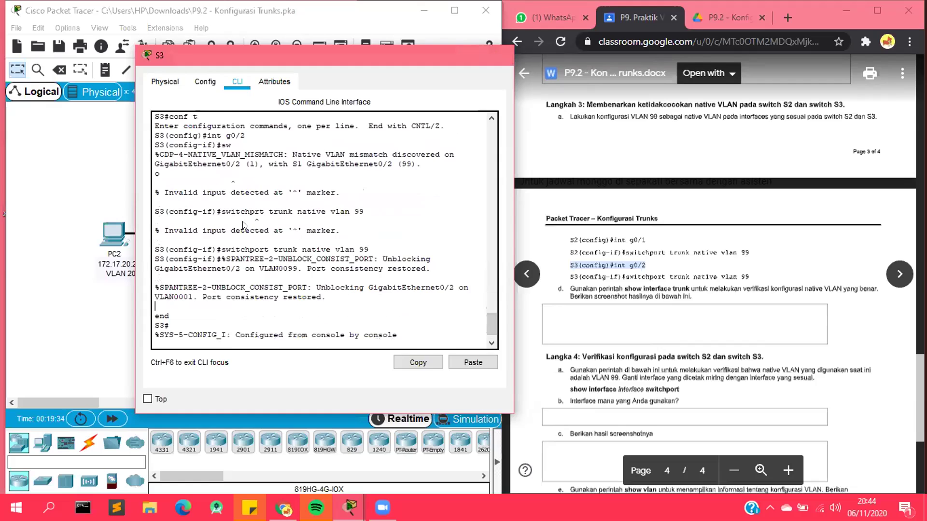
left_click(502, 54)
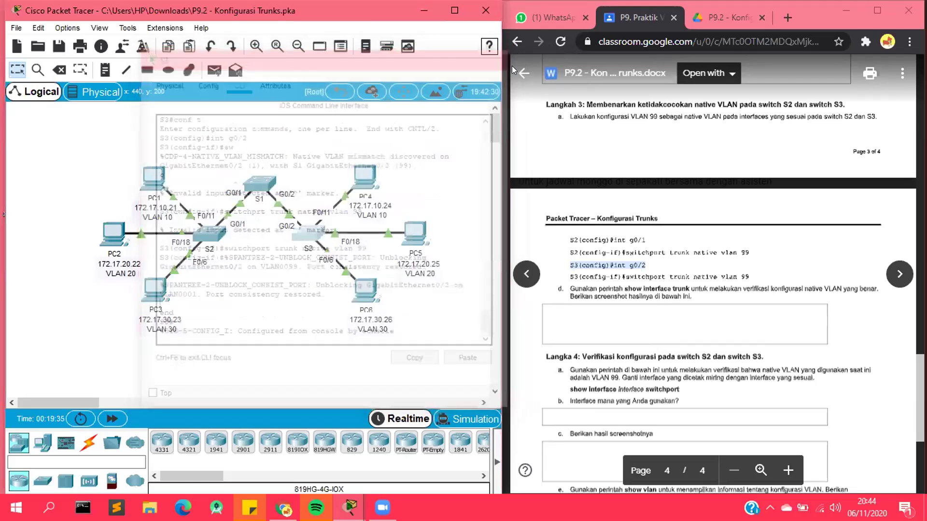
- Open switch S2's command line clear of the worksheet and read the show interface trunk instruction in item d
left_click(208, 234)
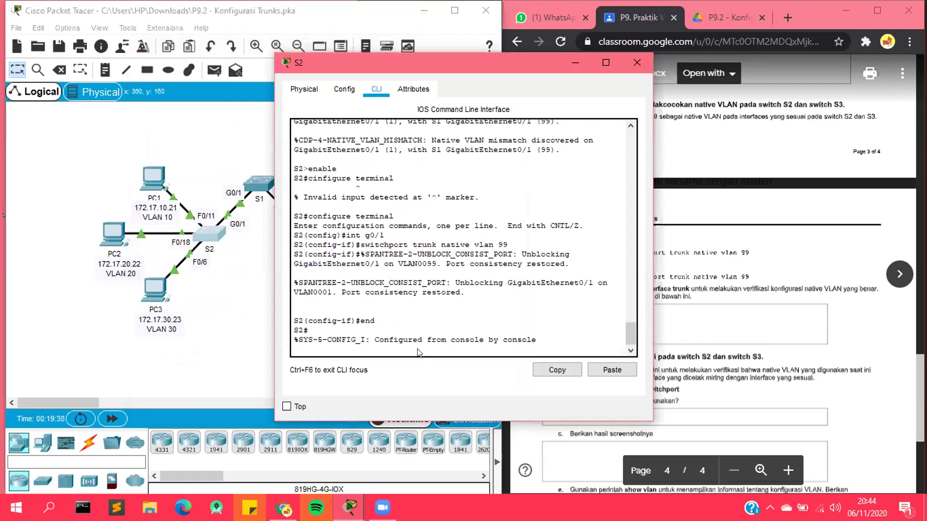
key("Return")
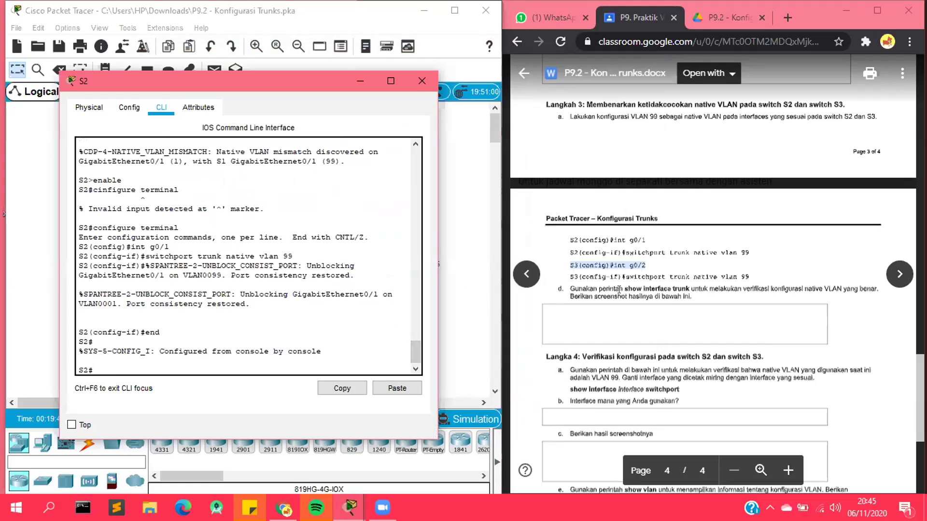
double_click(737, 288)
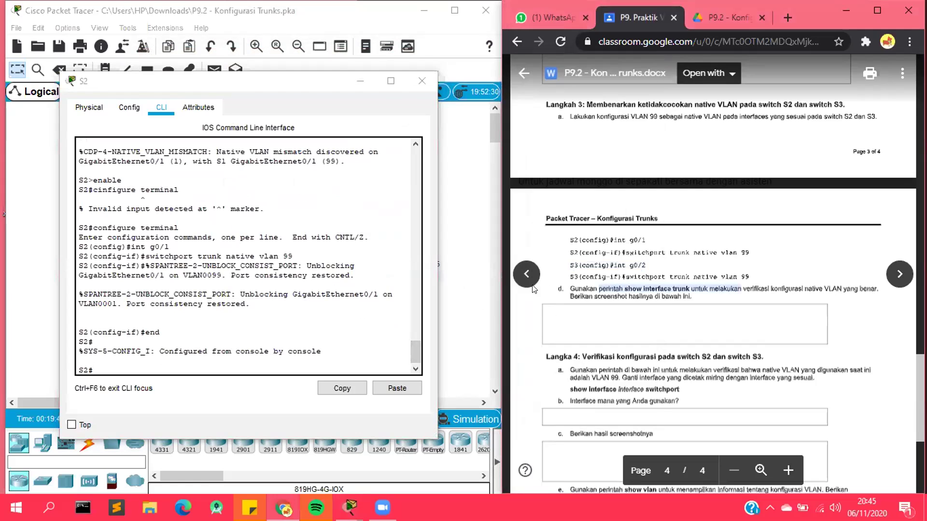
- Run show int trunk on S2 to verify its native VLAN configuration
left_click(159, 367)
type("s")
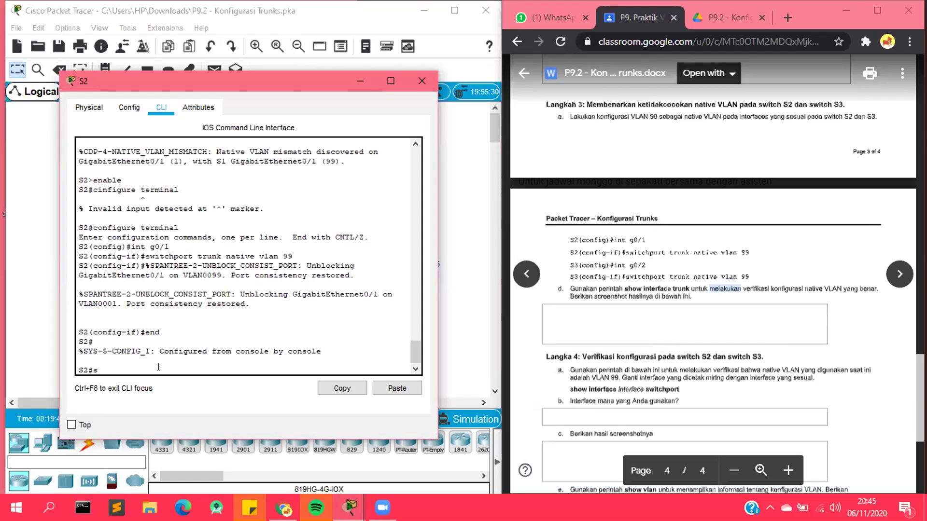
type("how nati")
key("BackSpace")
key("BackSpace")
type("inr")
type("r")
type("trunk")
key("Return")
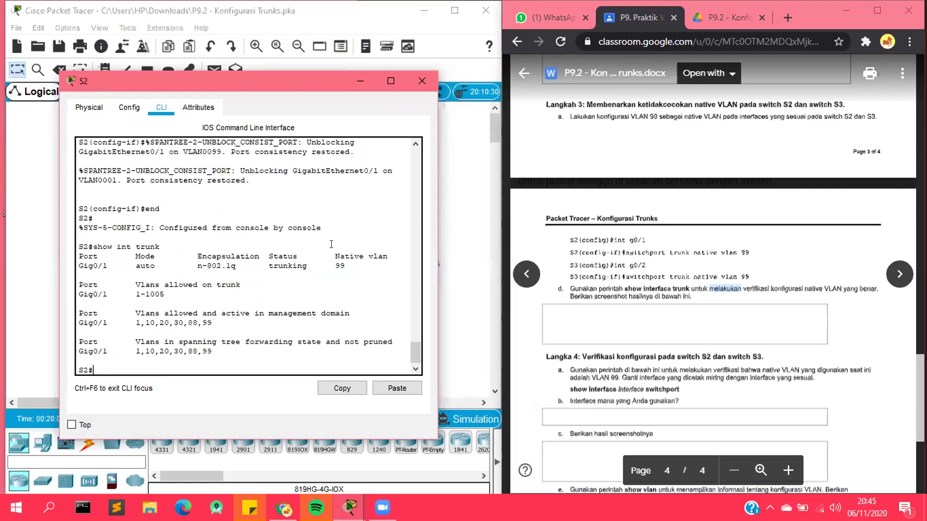
- Examine the port, mode, status and native VLAN columns in S2's trunk output
left_click_drag(336, 256, 354, 266)
left_click(354, 265)
left_click_drag(71, 253, 135, 289)
left_click(113, 284)
left_click_drag(72, 265, 179, 286)
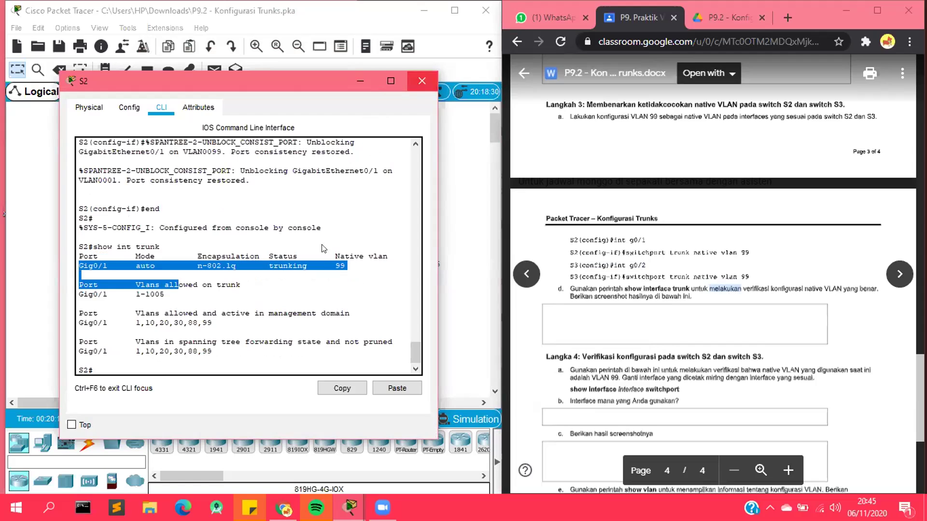
- Switch from S2 to S3's command line, run show int trunk and highlight its native VLAN line
left_click(422, 80)
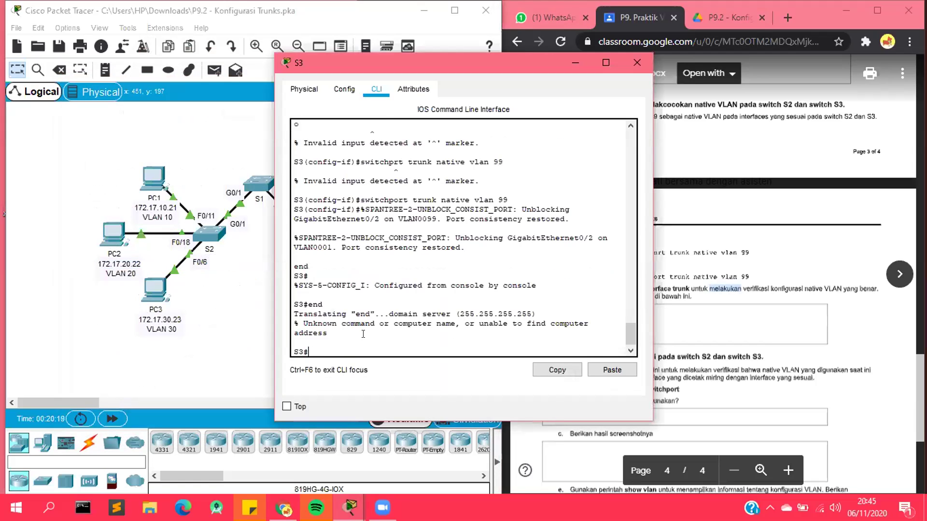
type("show int trunk")
key("Return")
left_click_drag(575, 247, 293, 236)
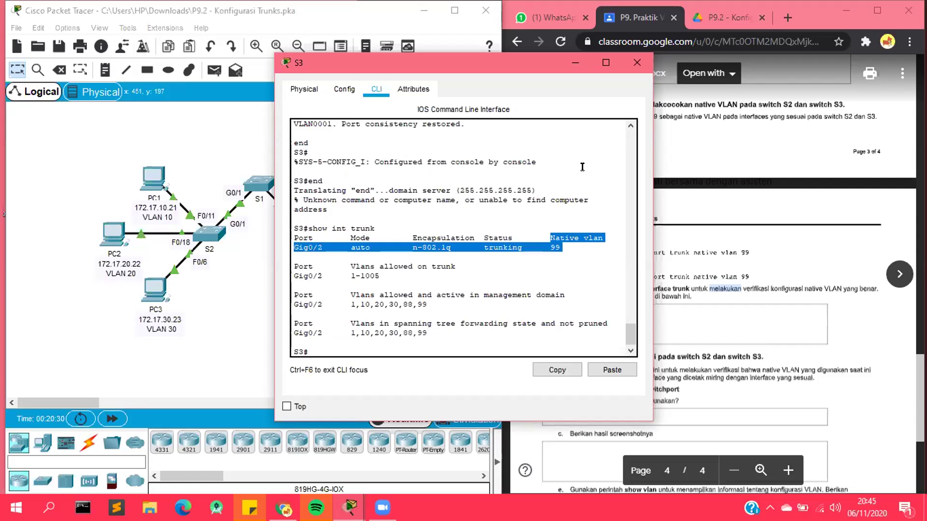
left_click_drag(375, 229, 294, 218)
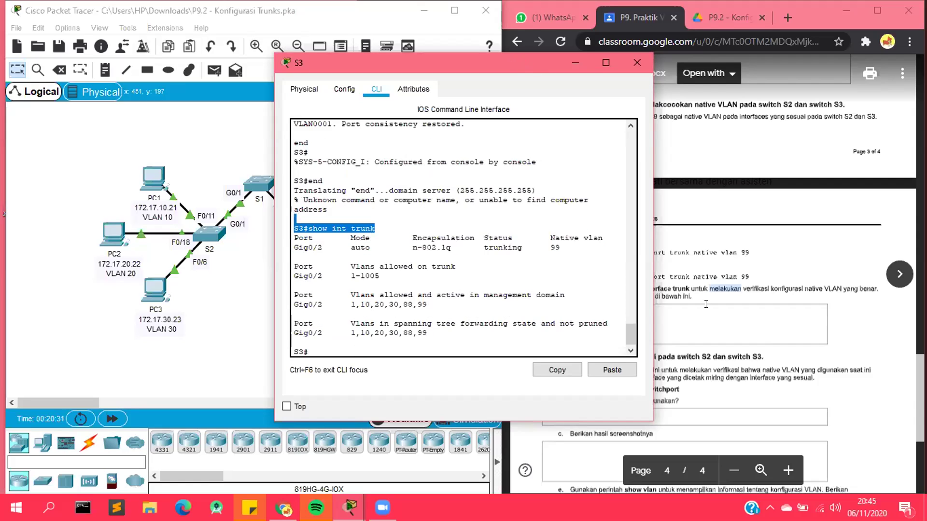
- Compare S3's trunk output and earlier commands with worksheet item d on verifying the native VLAN
left_click(621, 284)
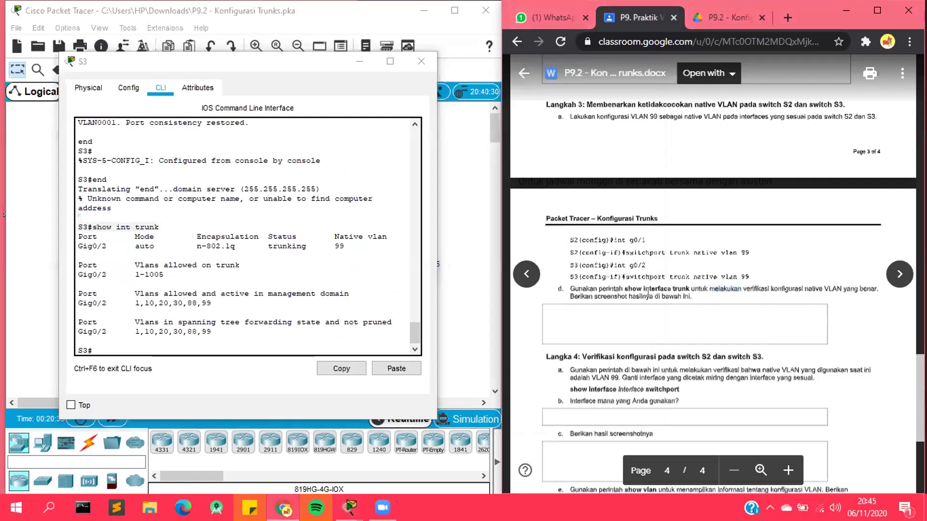
left_click(87, 169)
left_click_drag(87, 169, 163, 295)
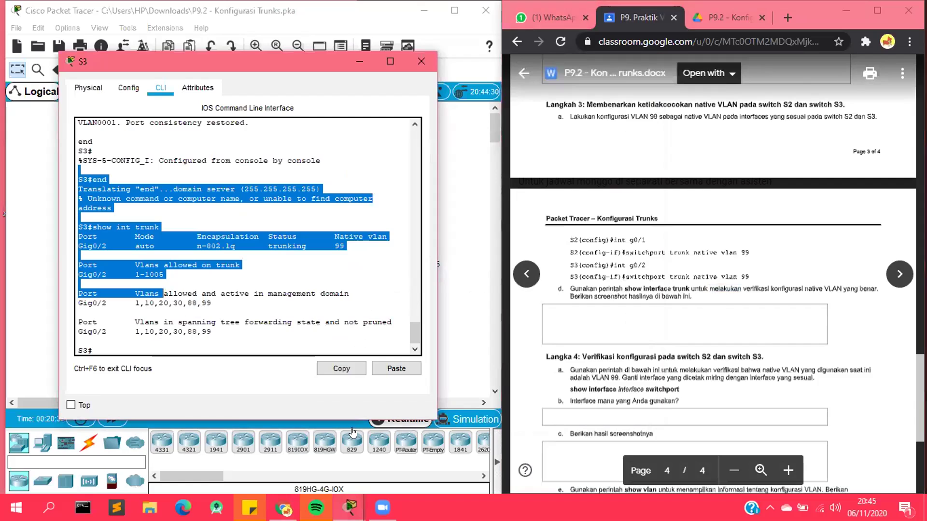
left_click_drag(353, 433, 367, 444)
key("Page_Up")
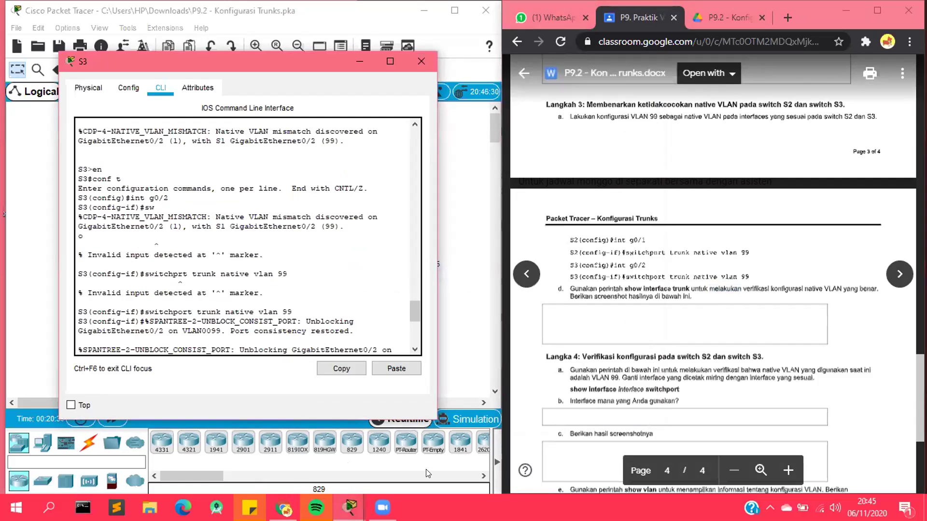
- Read the worksheet's Langkah 4 tasks and highlight the show interface switchport command in item a
key("alt+Tab")
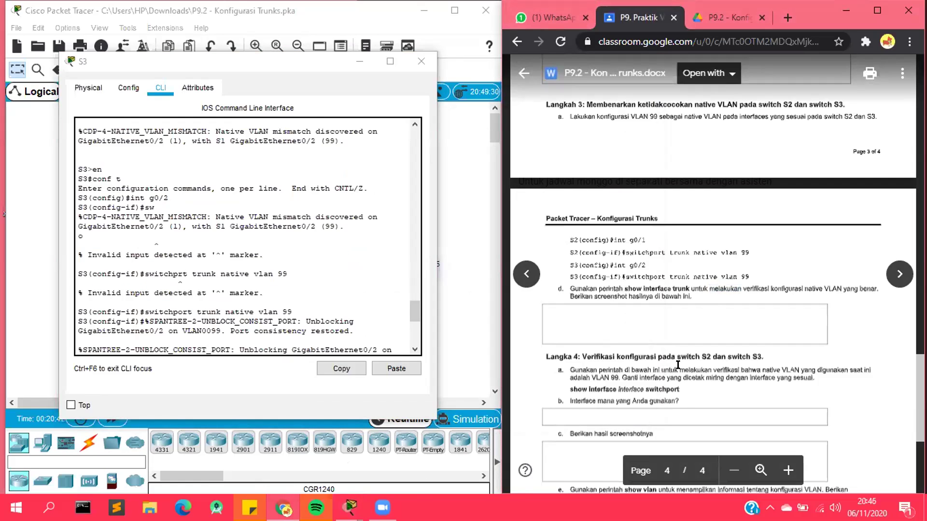
scroll(677, 365, "down", 3)
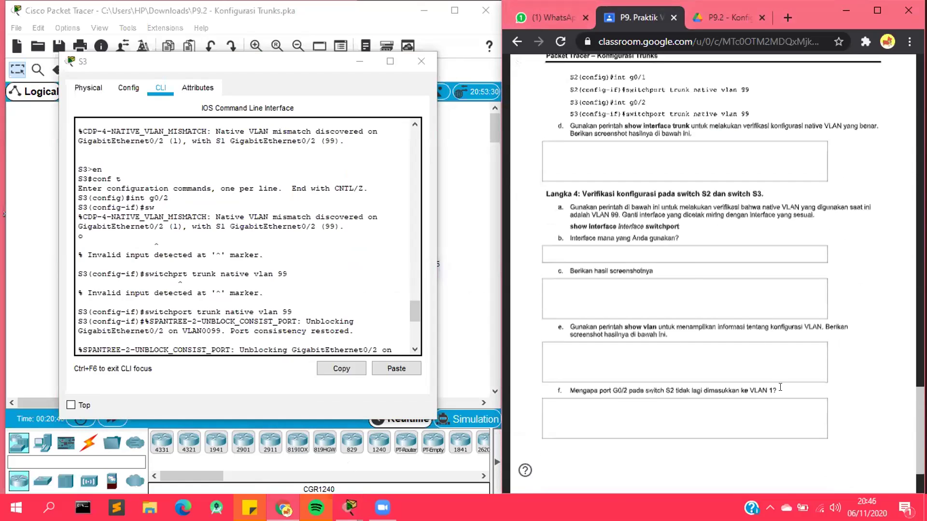
scroll(727, 271, "down", 2)
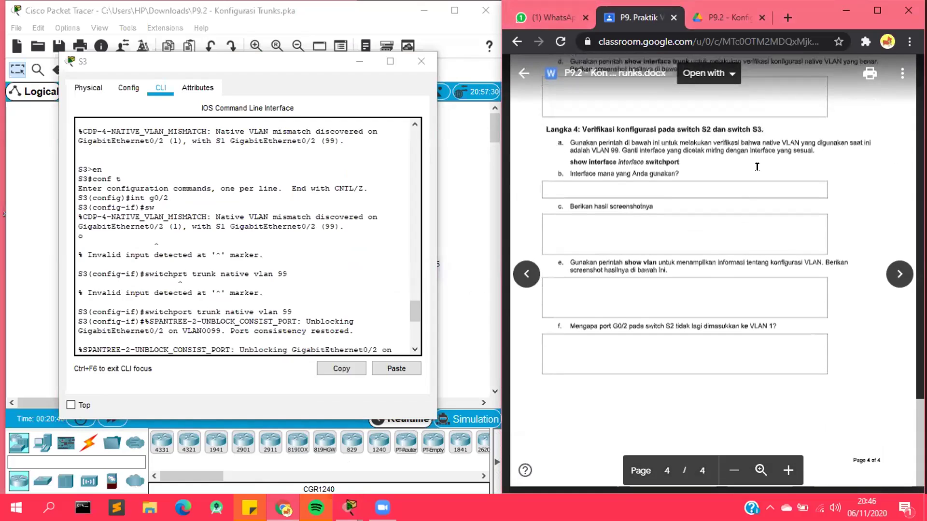
double_click(583, 143)
left_click_drag(657, 141, 674, 152)
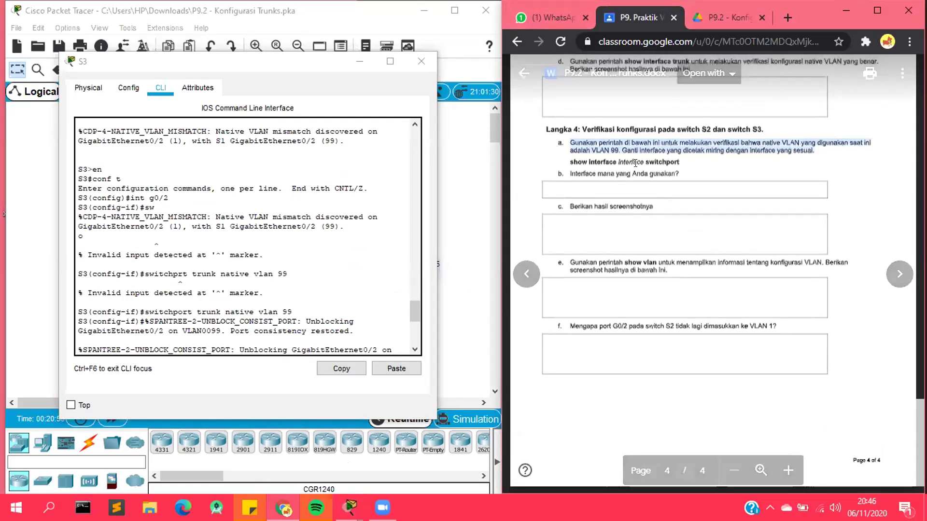
left_click(671, 152)
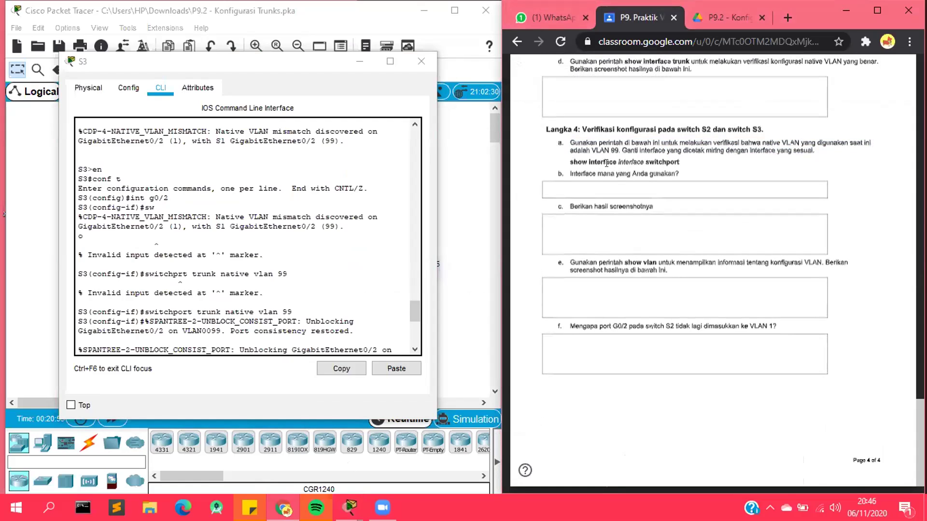
left_click_drag(570, 161, 679, 161)
- Return to the end of S3's command line output and close S3's window
left_click(254, 344)
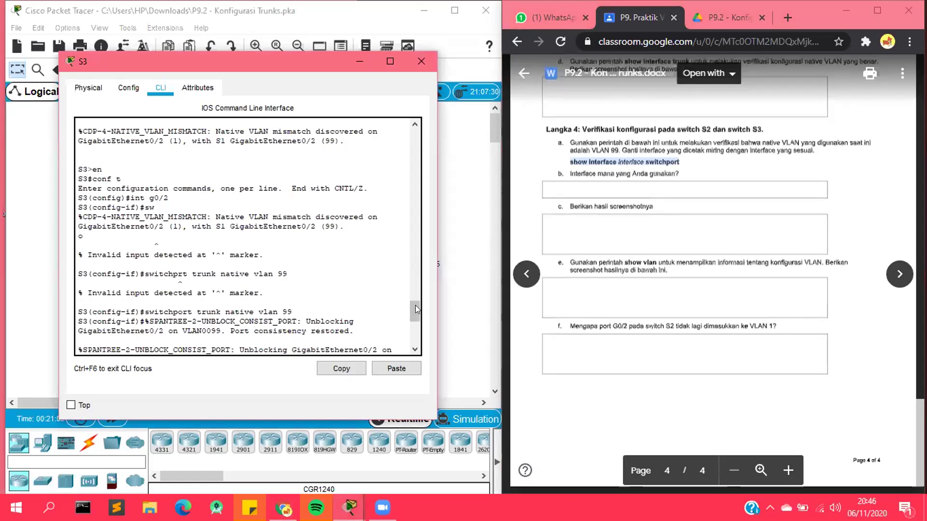
left_click_drag(415, 308, 415, 338)
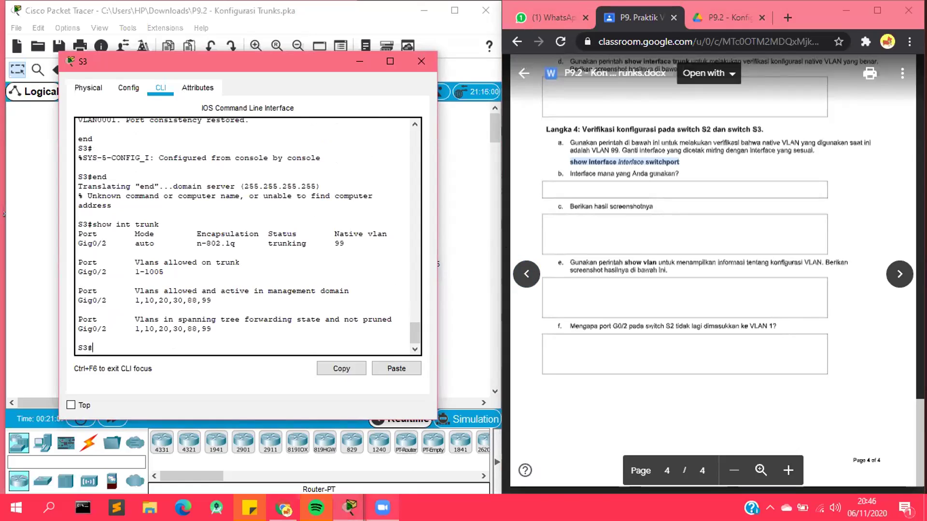
left_click(510, 50)
key("XF86AudioRaiseVolume")
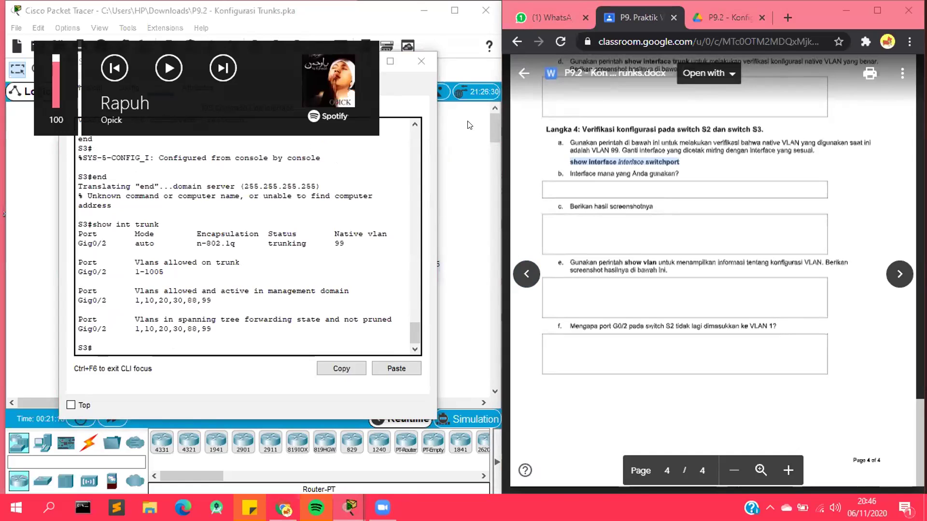
left_click(456, 150)
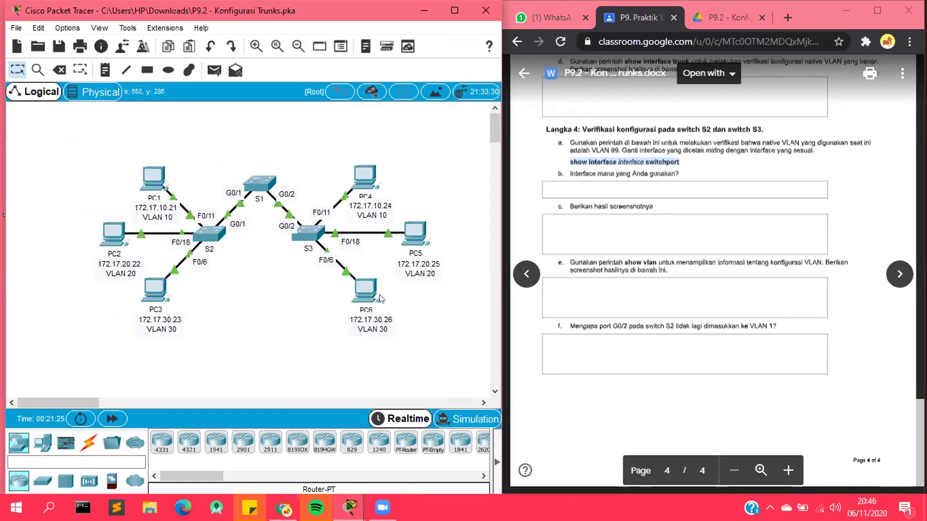
- Reread Langkah 4 item a and highlight the switchport keyword in its show interface command
mouse_move(381, 297)
left_click(573, 151)
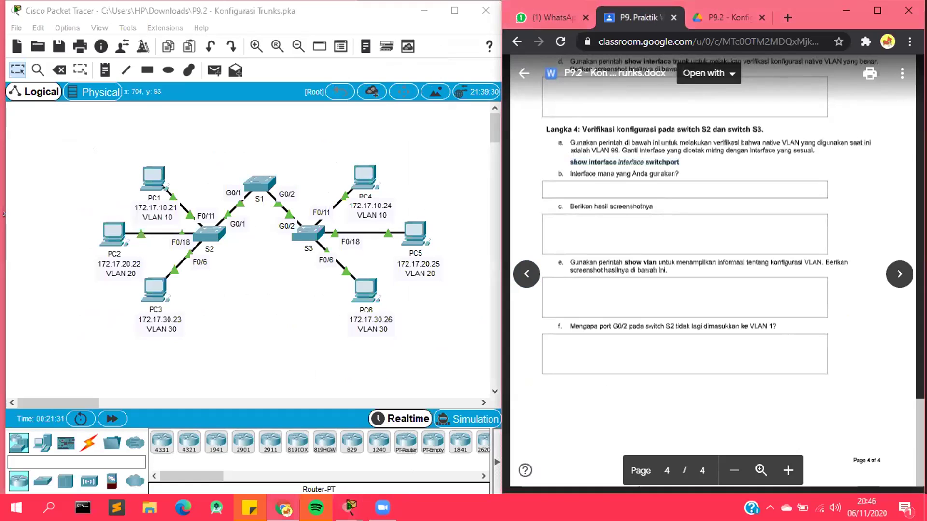
left_click_drag(570, 158, 680, 158)
left_click(570, 148)
double_click(670, 159)
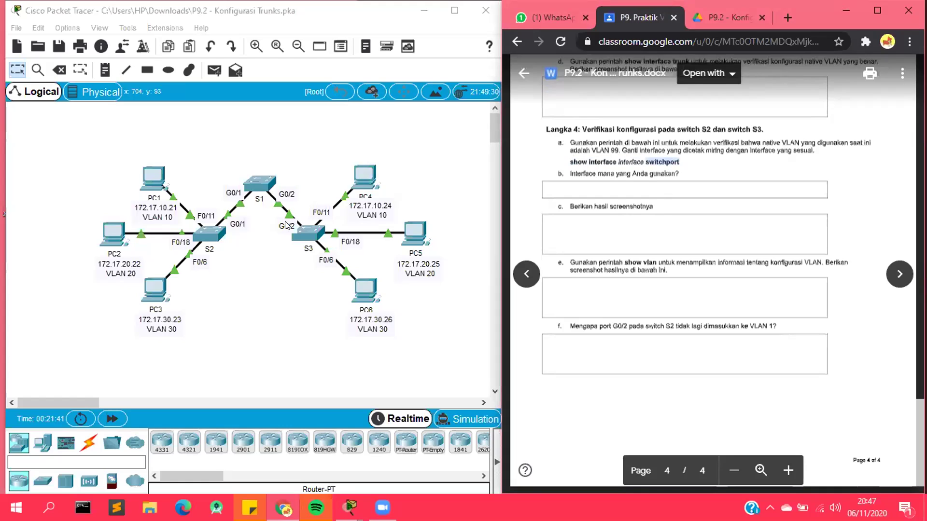
left_click(257, 183)
left_click(521, 60)
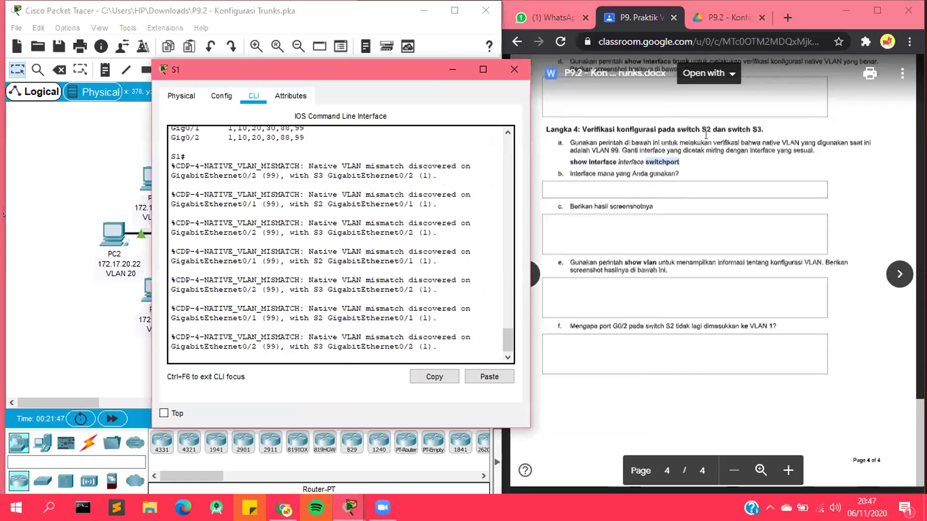
left_click_drag(579, 145, 738, 146)
left_click(739, 147)
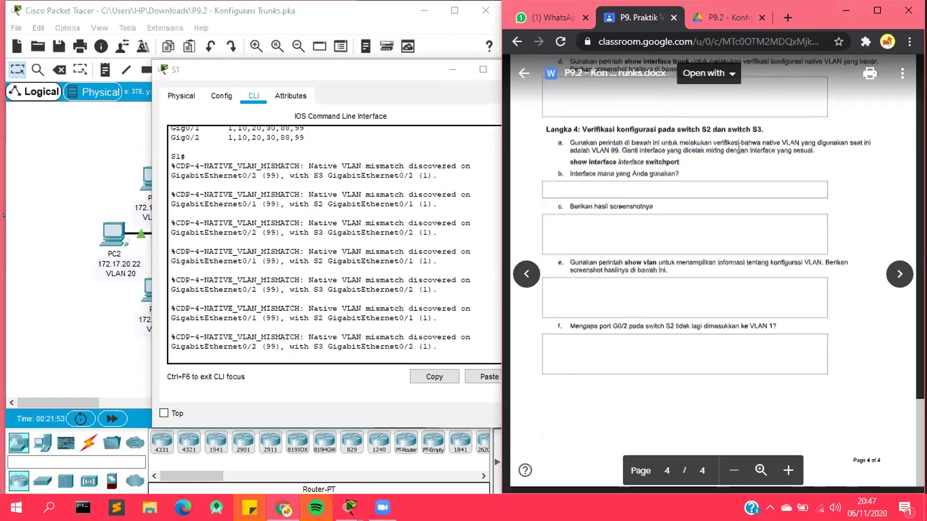
left_click(450, 72)
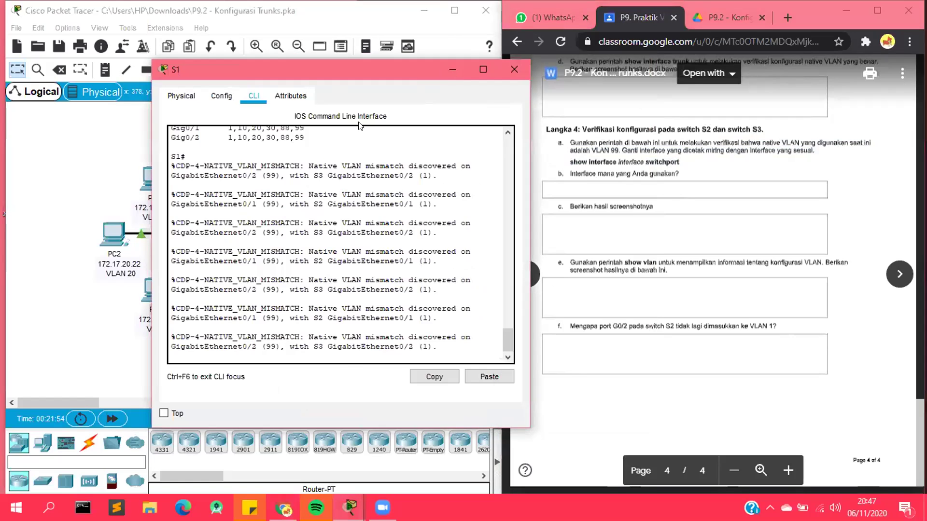
- Open S2's command line and run show int g0/1 switchport
left_click(211, 237)
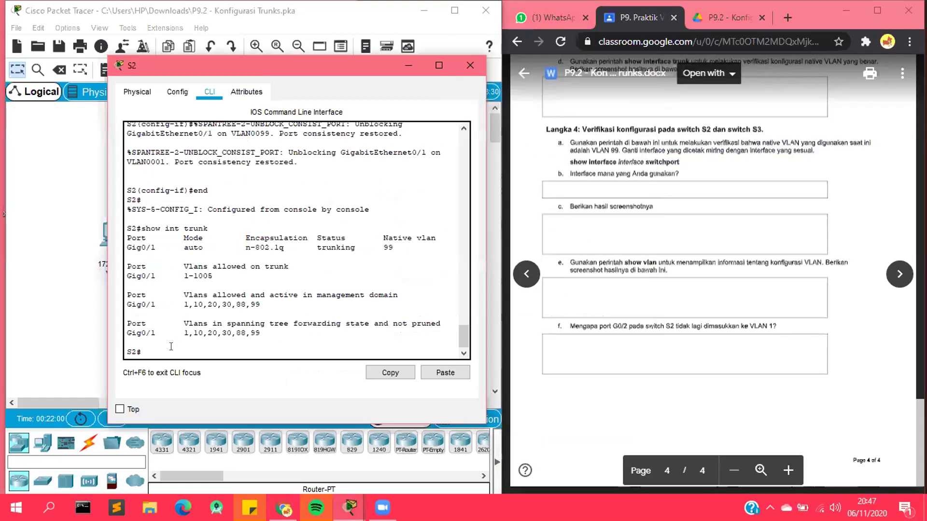
type("show int g0/1 sw")
type("itchport")
key("Return")
- Examine S2's switchport output at the Trunking Native Mode VLAN line and close S2's window
left_click_drag(127, 136, 203, 317)
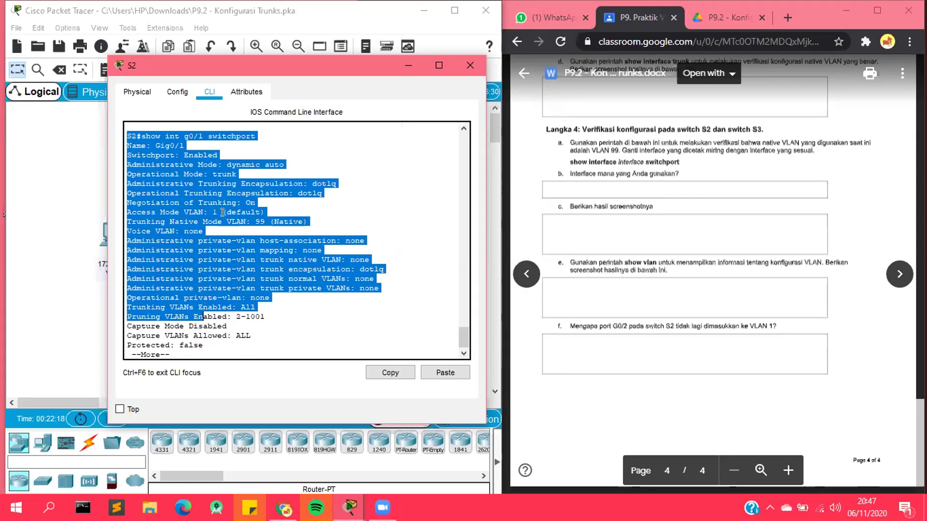
key("shift+Down")
key("shift+Down")
left_click(128, 216)
left_click(308, 218)
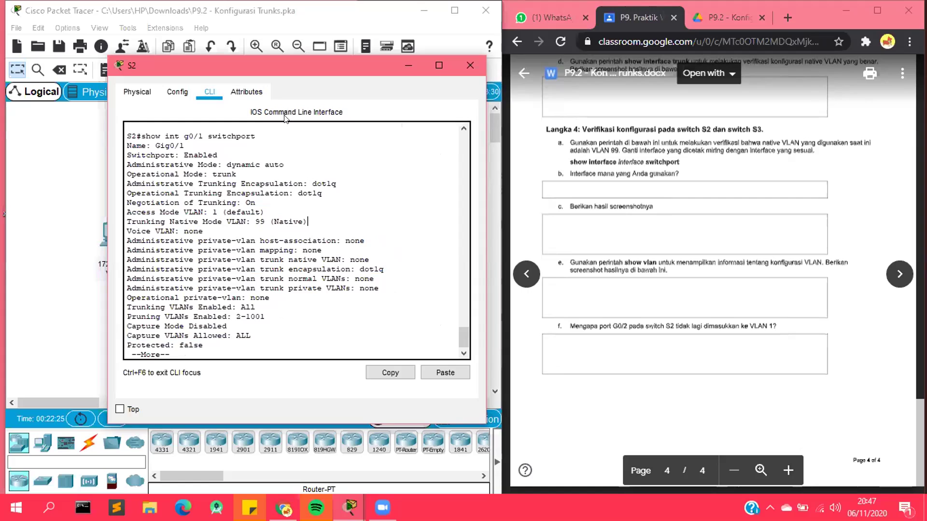
left_click(462, 66)
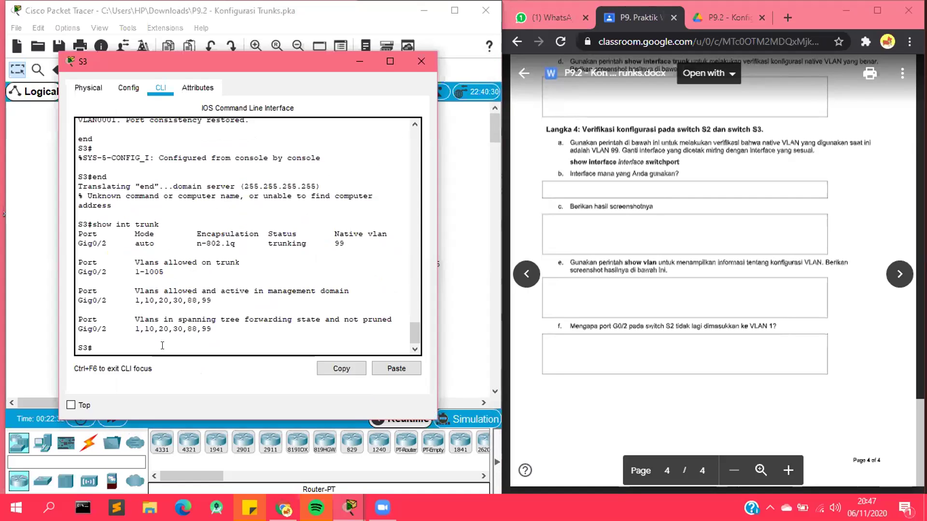
- Run show int g0/2 switchport on S3 and highlight the Trunking Native Mode VLAN line in the output
type("show int g0/2 switchport")
key("Return")
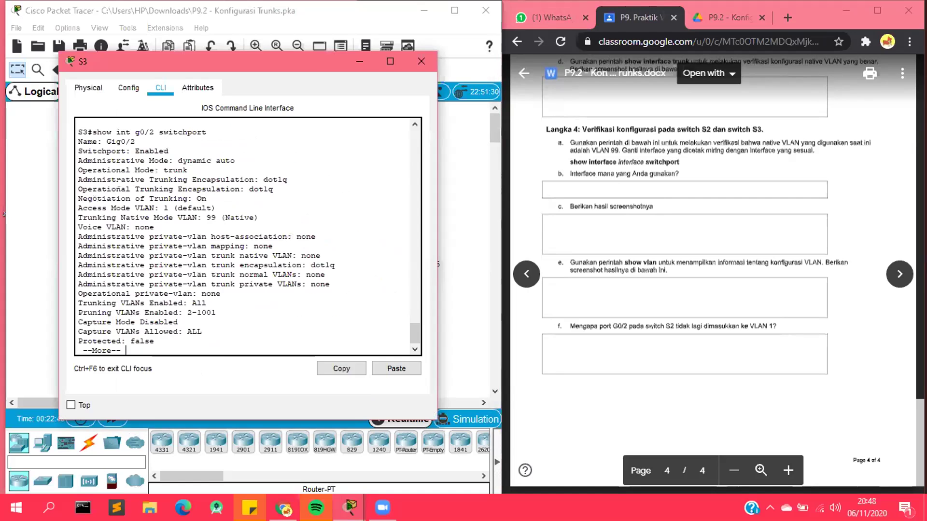
left_click_drag(77, 126, 146, 367)
left_click(96, 178)
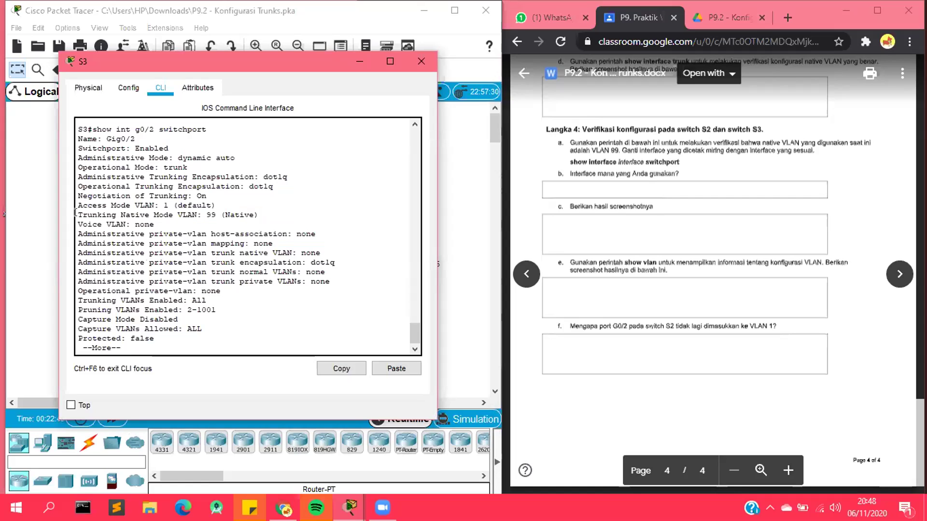
left_click_drag(78, 215, 266, 215)
left_click(265, 215)
- Compare worksheet items b and c with the interface name in S3's switchport output
left_click(613, 174)
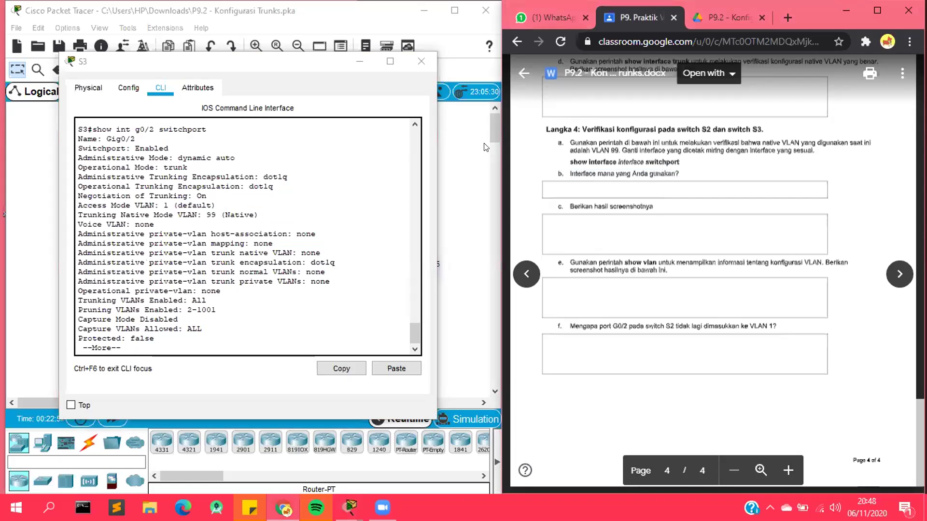
left_click_drag(106, 139, 135, 140)
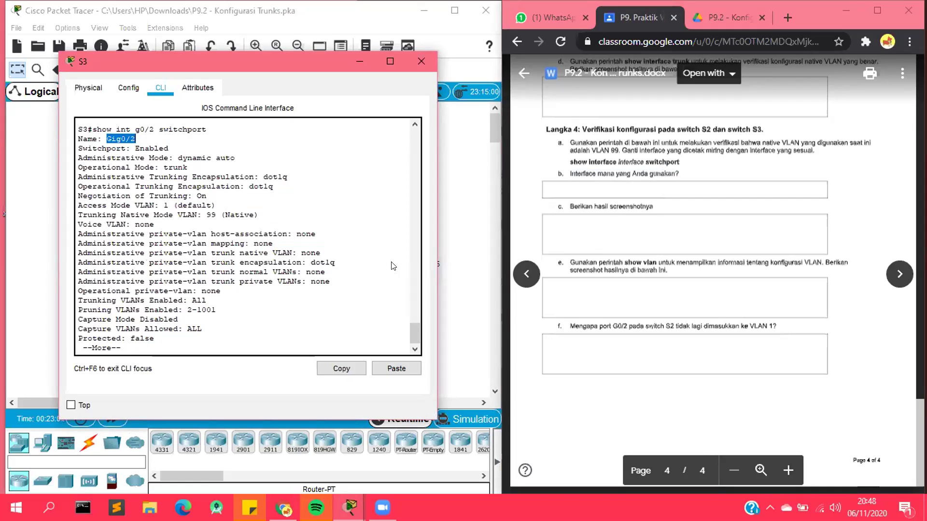
left_click(605, 210)
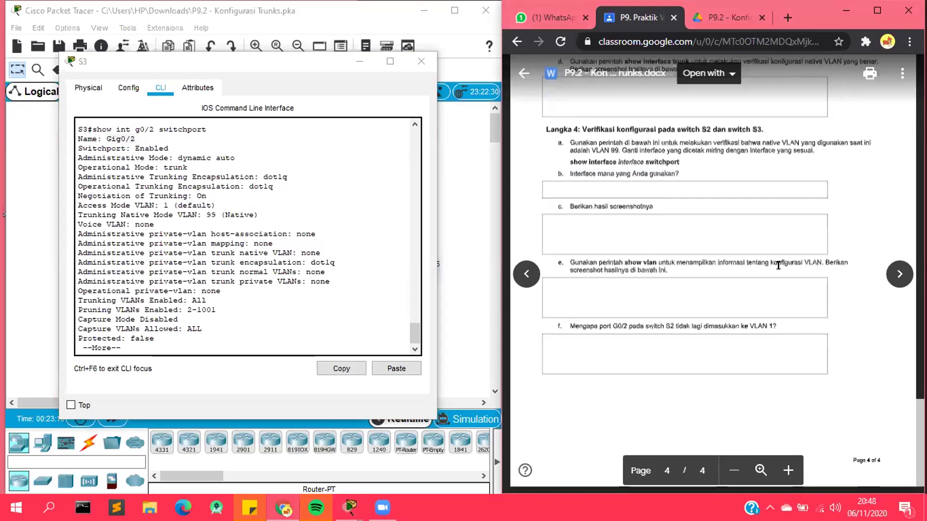
- Page through the rest of S3's switchport output and run show vlan on S3
left_click(157, 343)
key("Return")
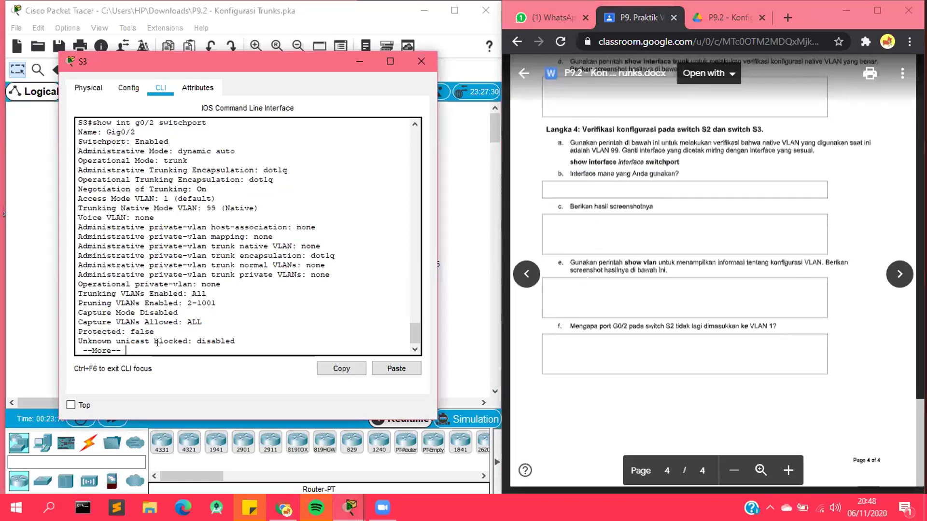
key("Return")
key("Return")
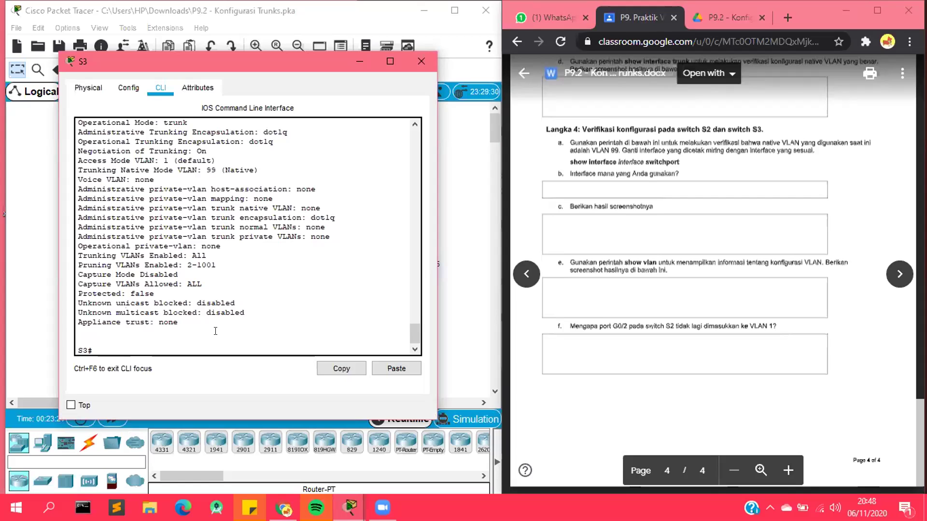
type("show vlan")
key("Return")
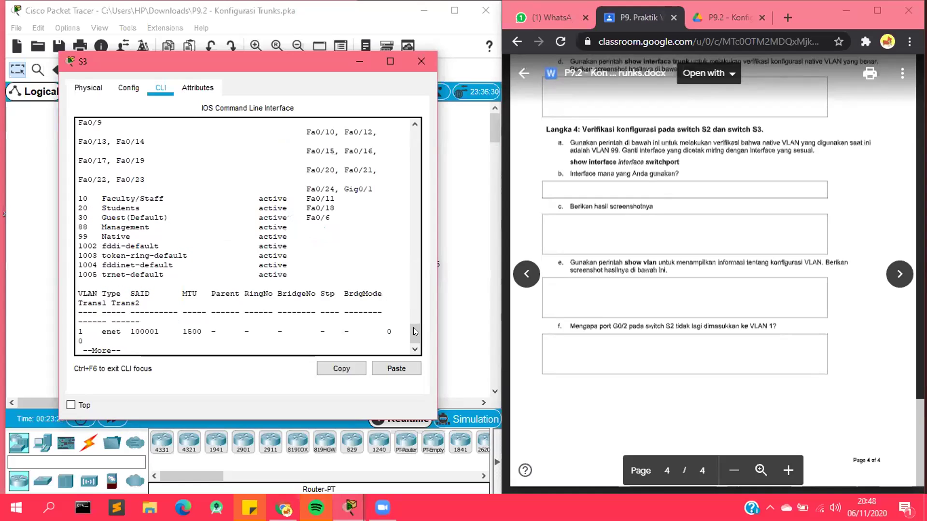
- Examine S3's VLAN table and highlight Gig0/1 in the port list of the default VLAN
scroll(415, 321, "up", 5)
scroll(416, 333, "down", 1)
scroll(416, 333, "down", 3)
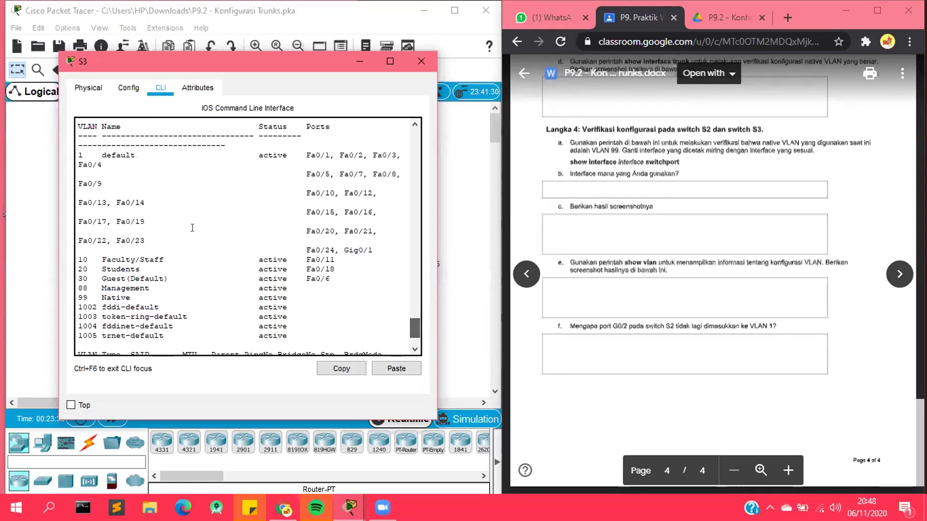
left_click_drag(78, 145, 168, 323)
left_click(343, 245)
mouse_move(377, 248)
left_mouse_down()
mouse_move(343, 248)
mouse_move(369, 256)
left_mouse_up()
left_click(344, 248)
left_click(369, 255)
double_click(375, 246)
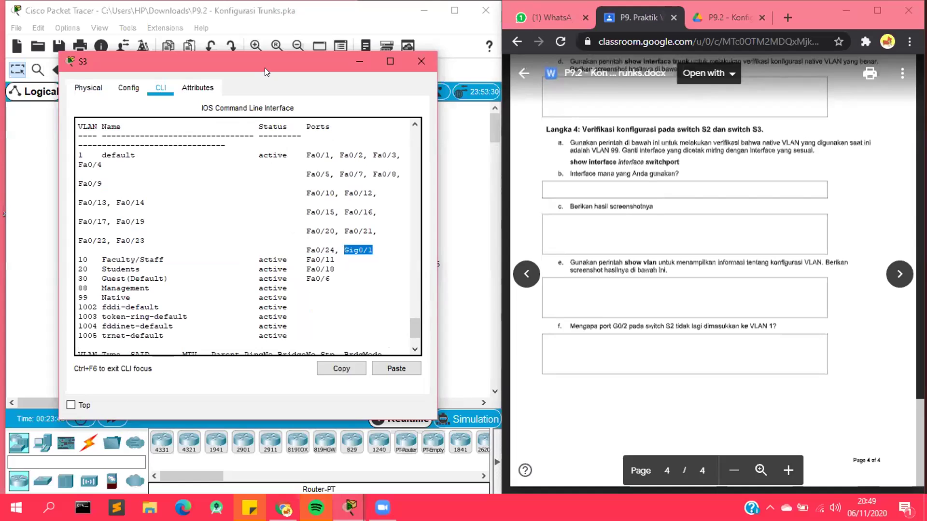
key("Down")
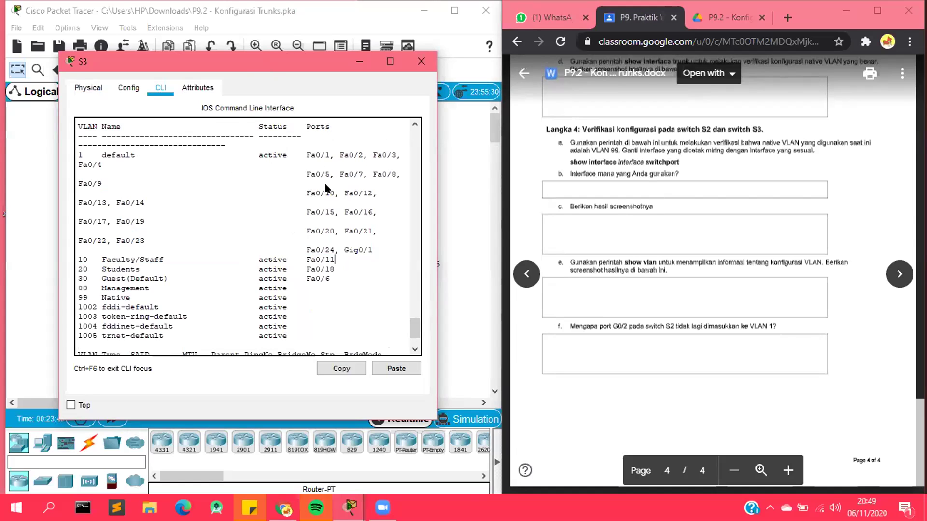
- Move S3's window aside, finish the paged output in S2's command line and run show vlan there
left_click_drag(300, 62, 639, 80)
double_click(733, 260)
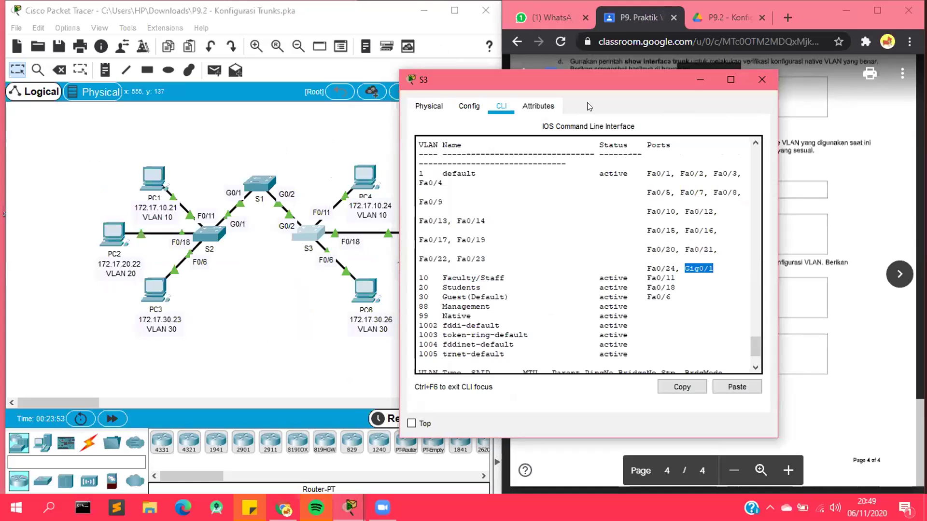
left_click_drag(618, 77, 698, 81)
left_click(205, 236)
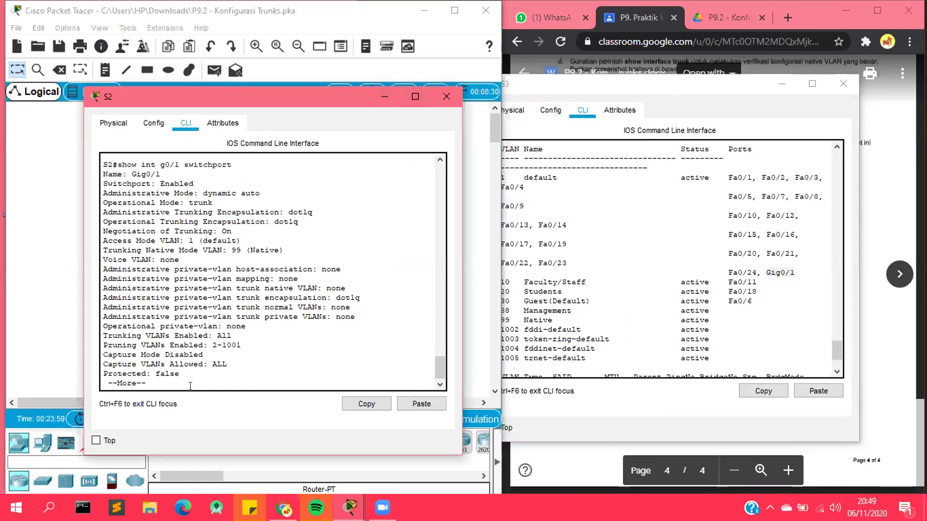
key("space")
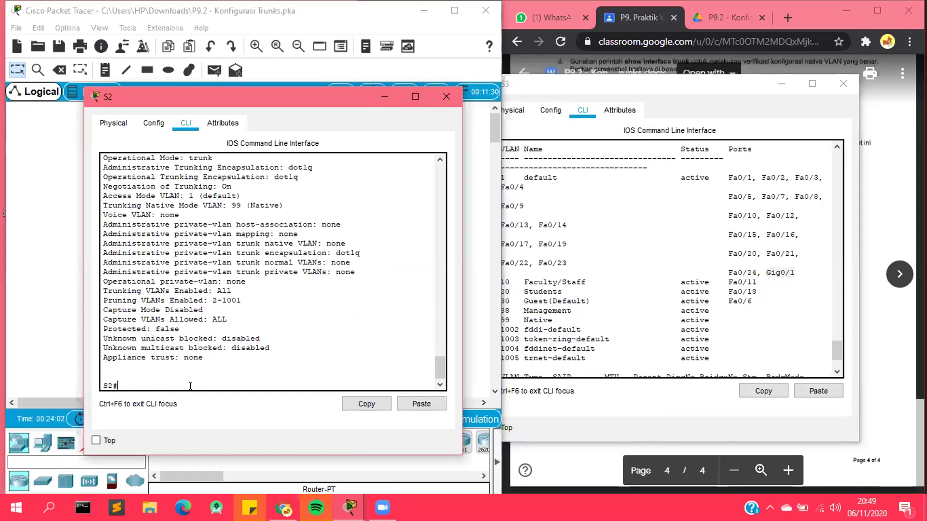
type("show v")
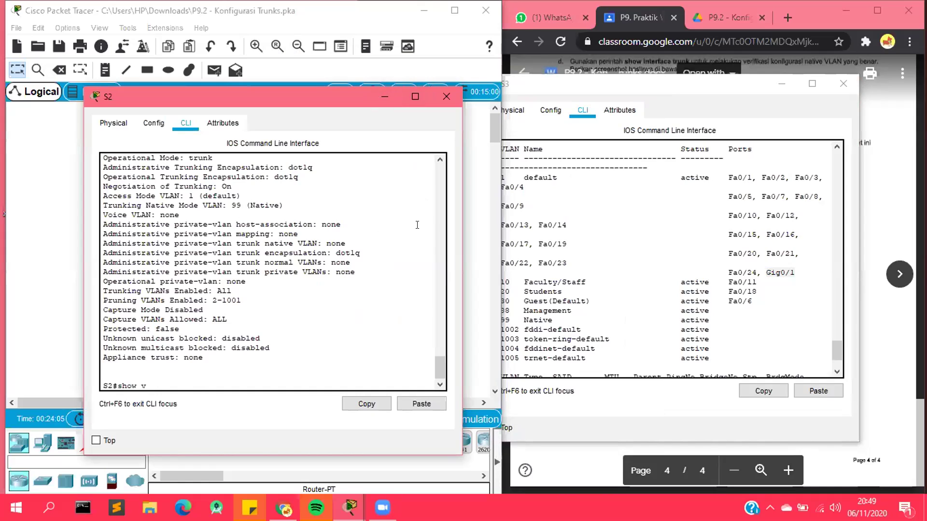
type("lan")
key("Return")
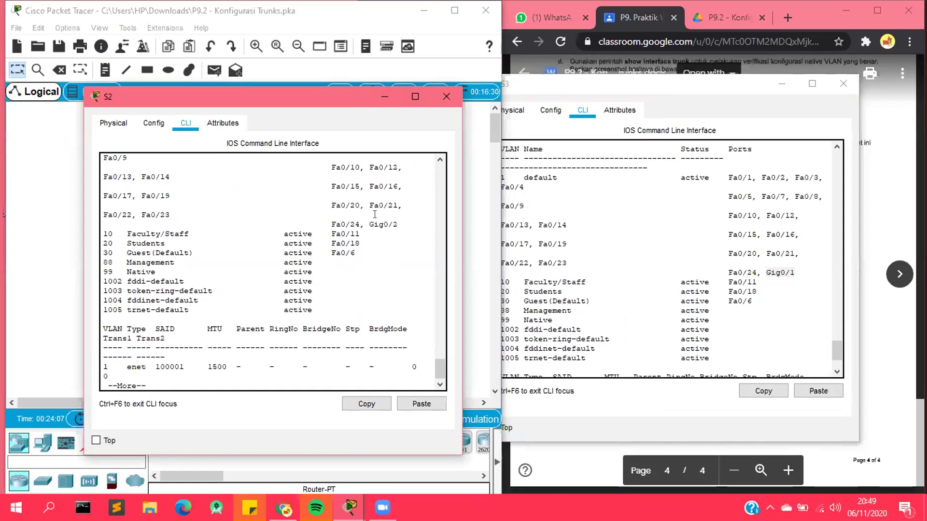
- Compare the VLAN tables of S2 and S3, highlight S2's Fa0/24, Gig0/2 port row and close both windows
left_click(591, 83)
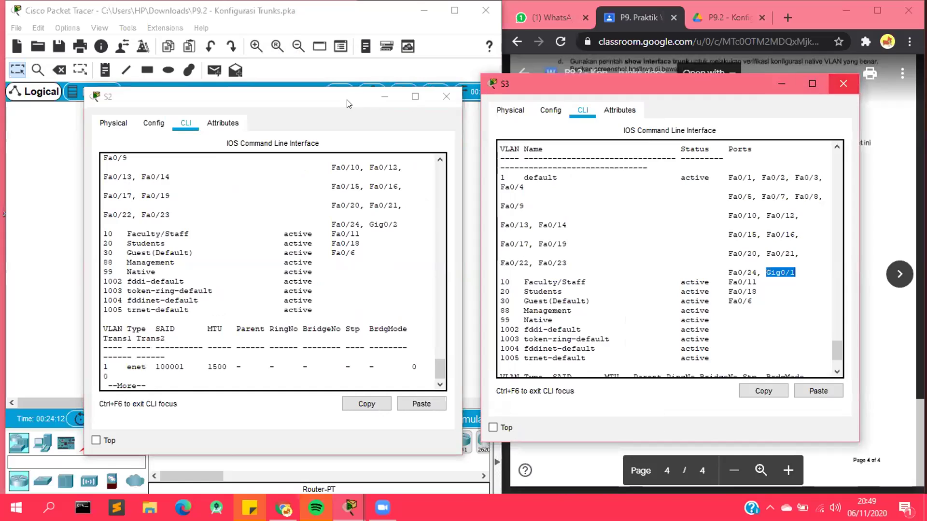
left_click(328, 114)
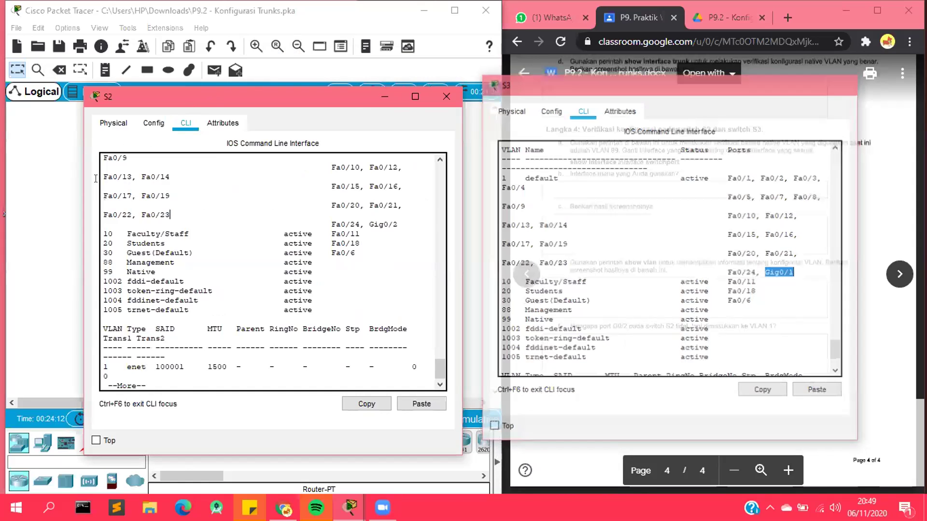
left_click_drag(329, 217, 399, 225)
left_click_drag(377, 90, 375, 47)
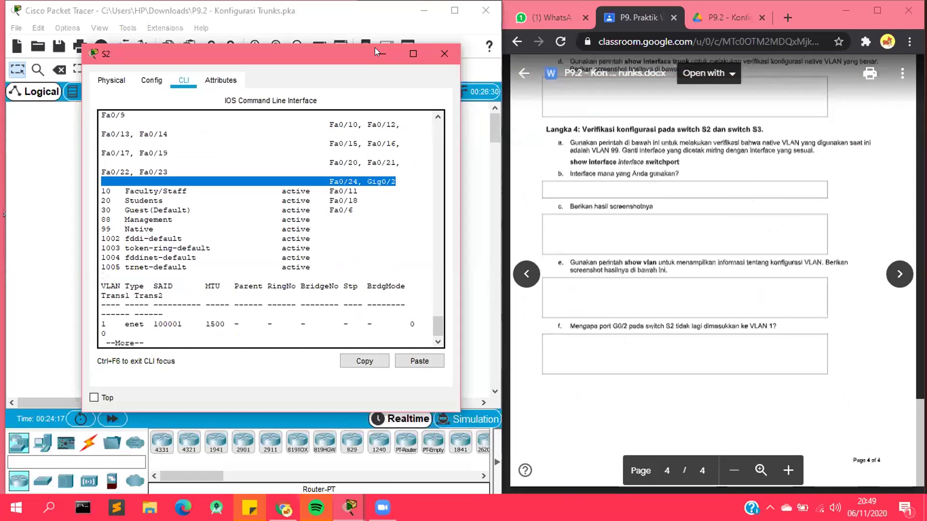
left_click(375, 50)
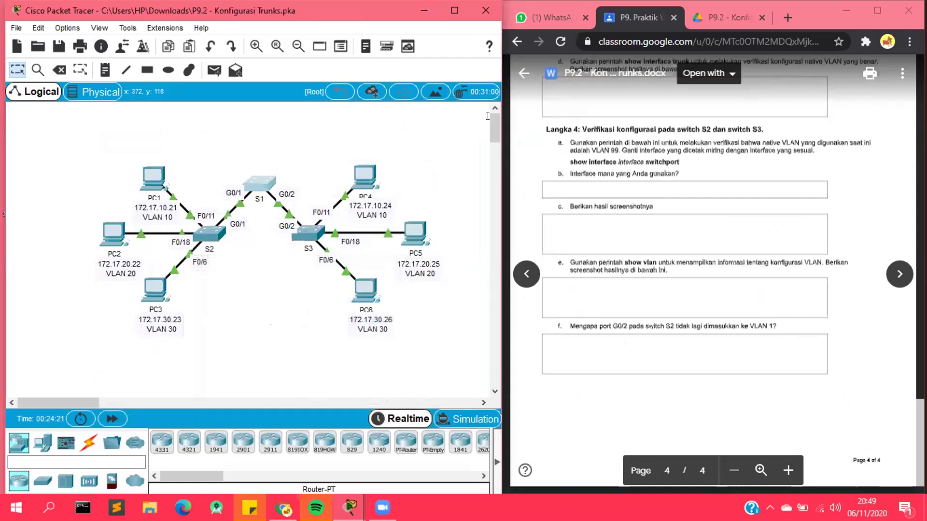
- Run show vlan on S1 and look over the ports in its VLAN table
left_click(508, 335)
left_click(407, 342)
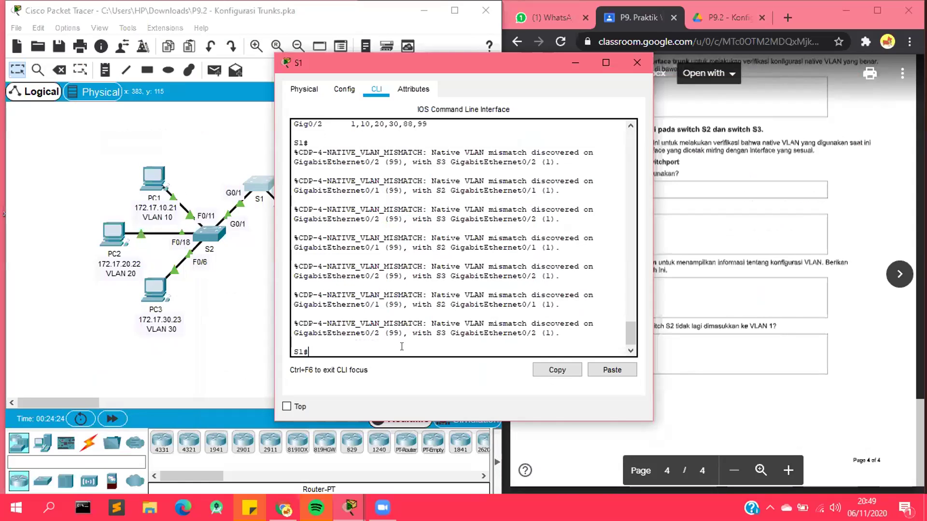
type("show vlan")
key("Return")
left_click_drag(571, 193, 564, 129)
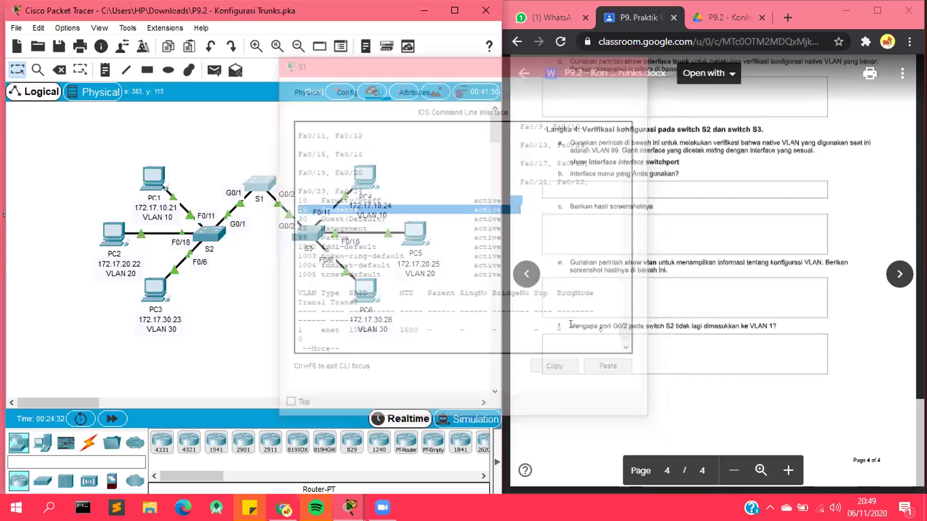
- Read worksheet item f about port G0/2 on S2 and VLAN 1, highlighting the question
left_click_drag(570, 326, 767, 322)
left_click(571, 323)
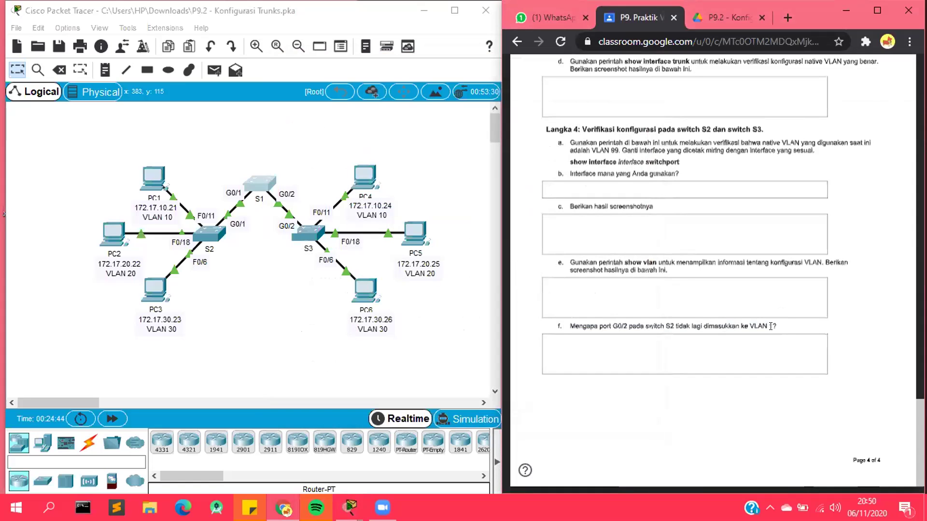
left_click(451, 211)
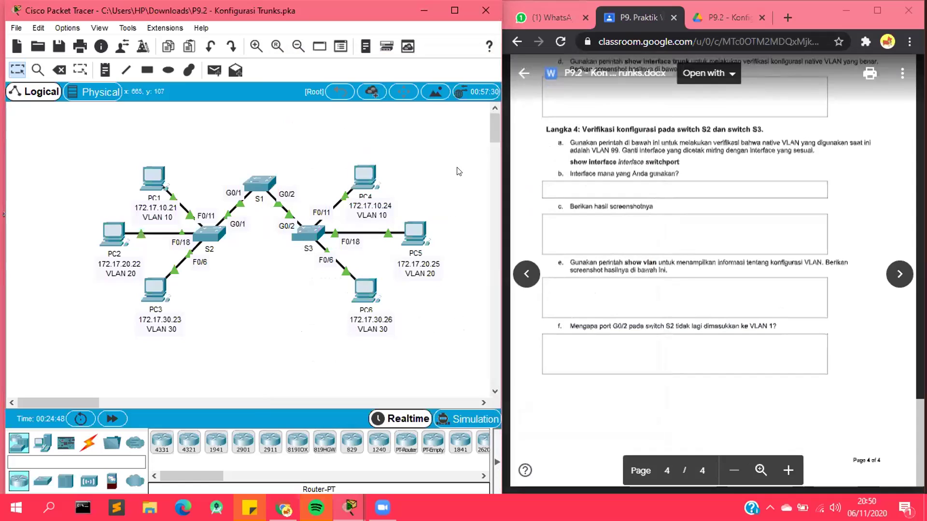
left_click_drag(490, 120, 490, 120)
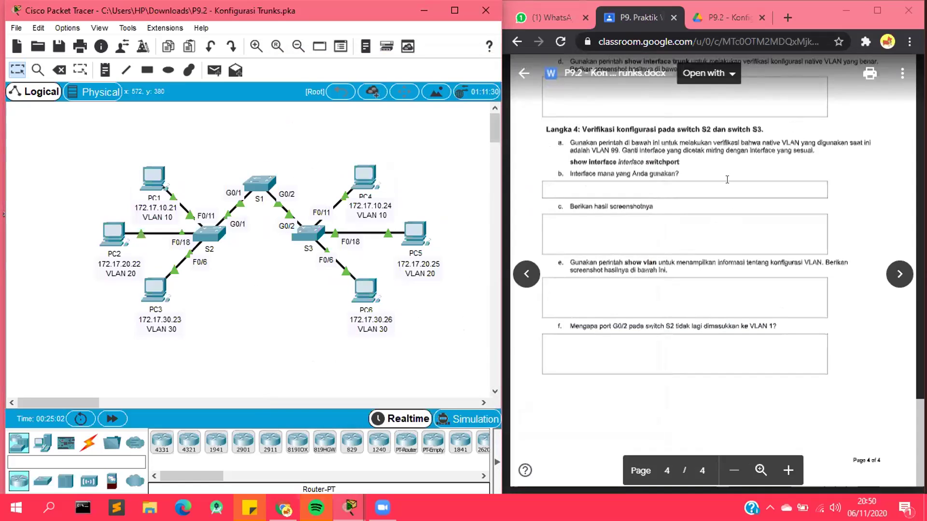
- Reread Langkah 4 item a and highlight the words native VLAN in its instruction
left_click(775, 140)
double_click(775, 140)
left_click_drag(775, 140, 806, 139)
double_click(668, 141)
double_click(754, 141)
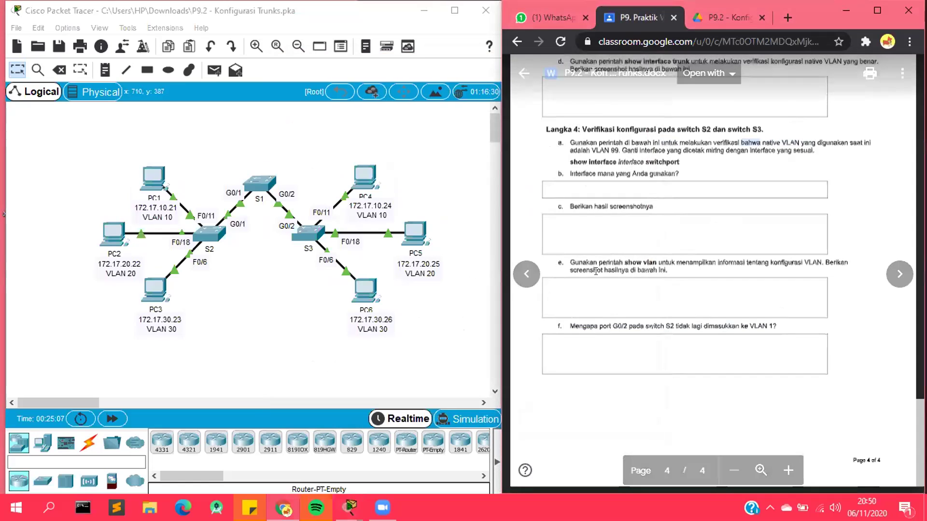
left_click(770, 135)
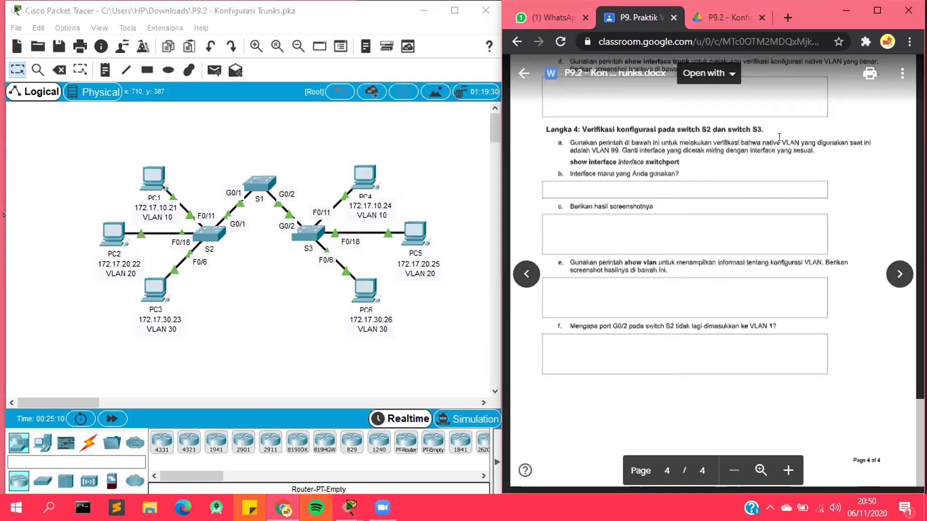
left_click_drag(762, 143, 815, 143)
left_click(540, 375)
left_click(447, 63)
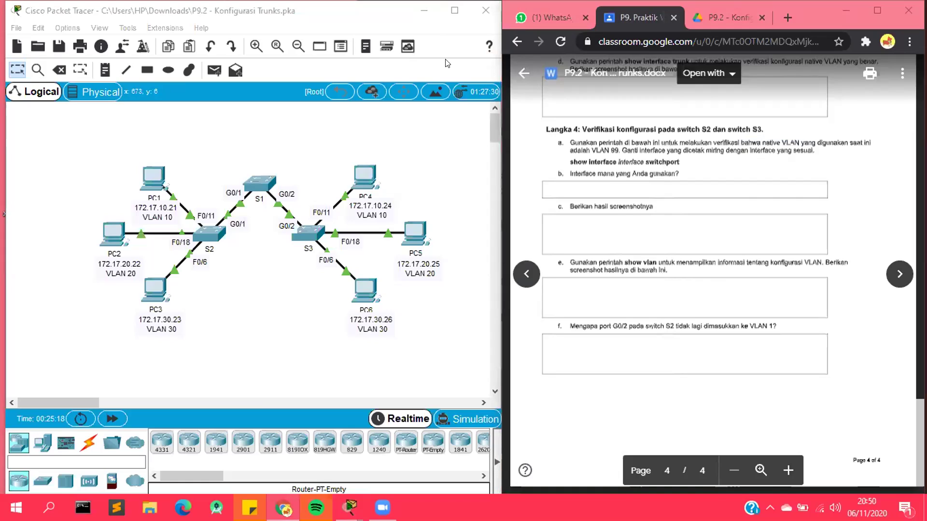
left_click_drag(681, 151, 815, 143)
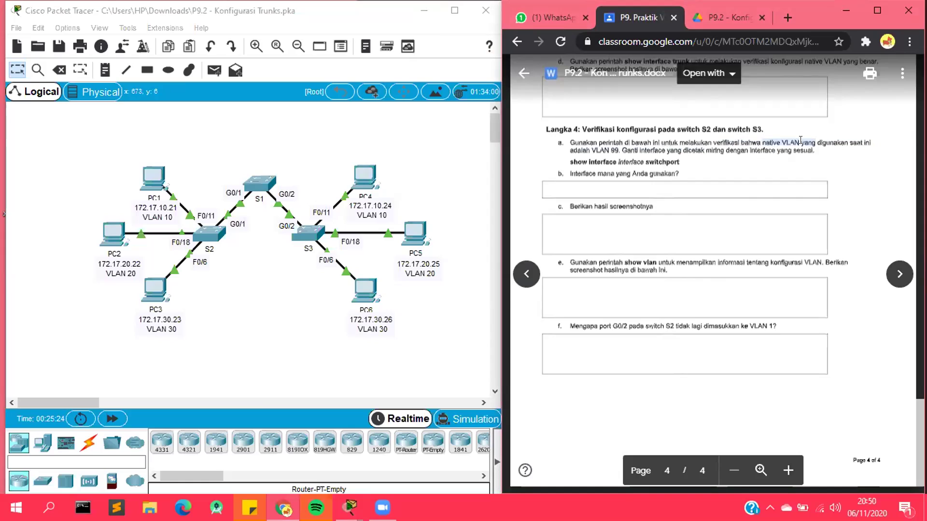
left_click(799, 139)
mouse_move(495, 112)
left_mouse_down()
mouse_move(495, 138)
mouse_move(495, 114)
left_mouse_up()
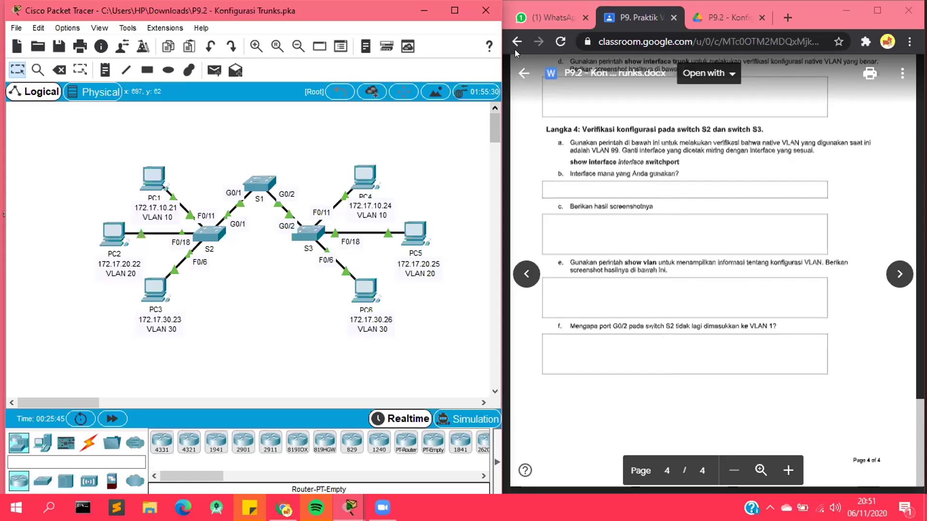
left_click(556, 177)
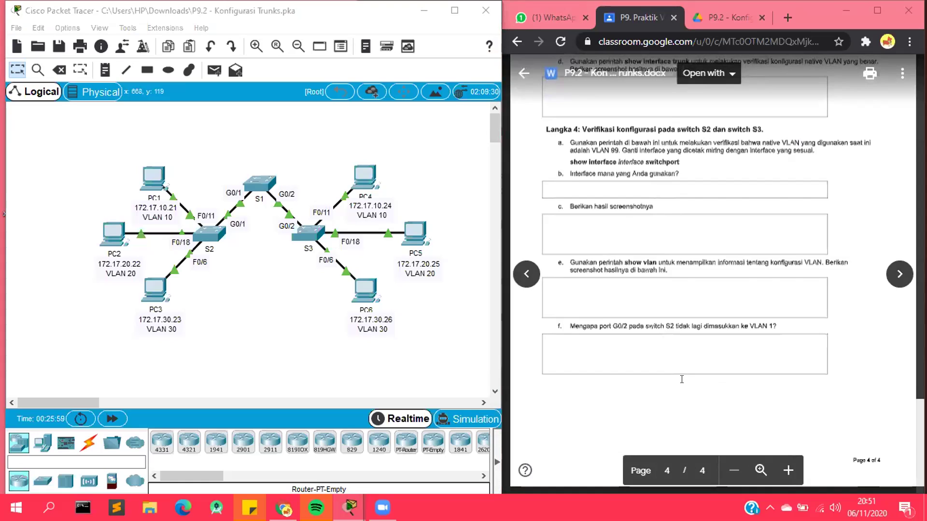
- Look over the worksheet's last page, from the native VLAN commands for S2 and S3 to Langkah 4 item f
scroll(682, 379, "down", 1)
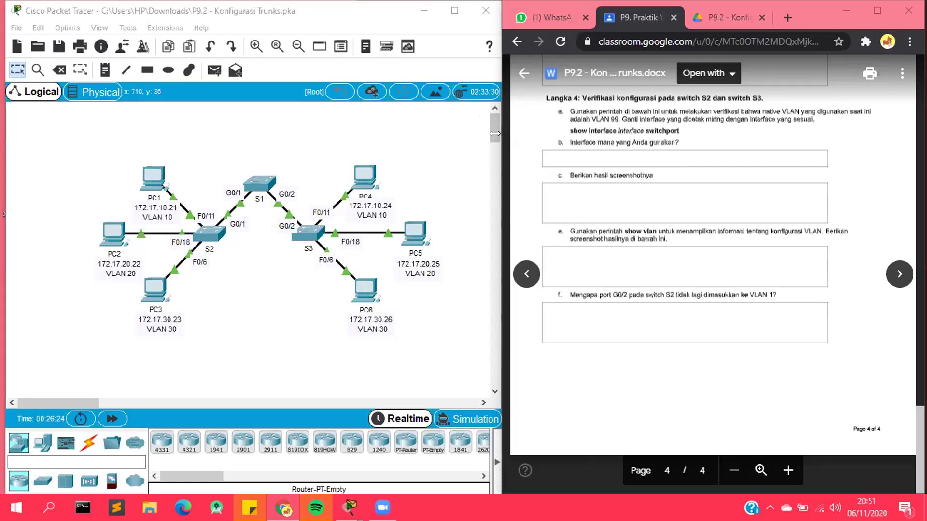
left_click(559, 146)
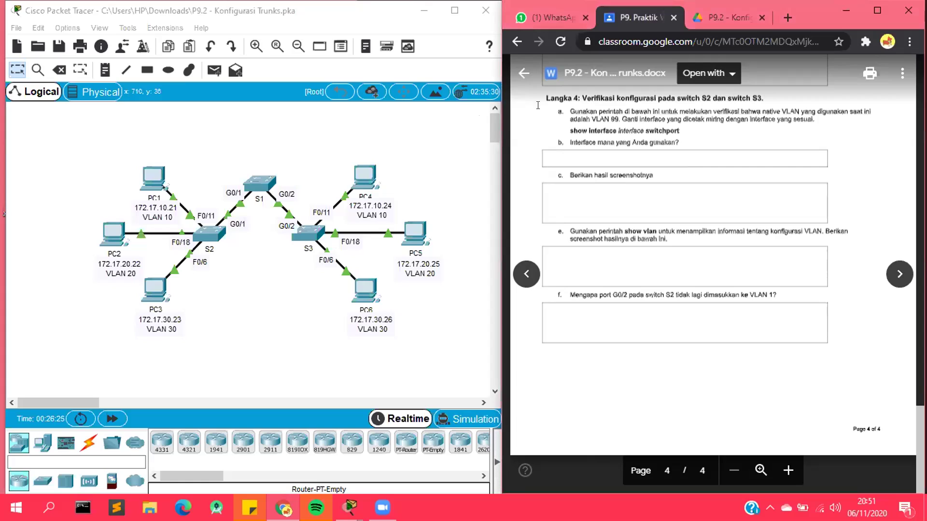
left_click(495, 26)
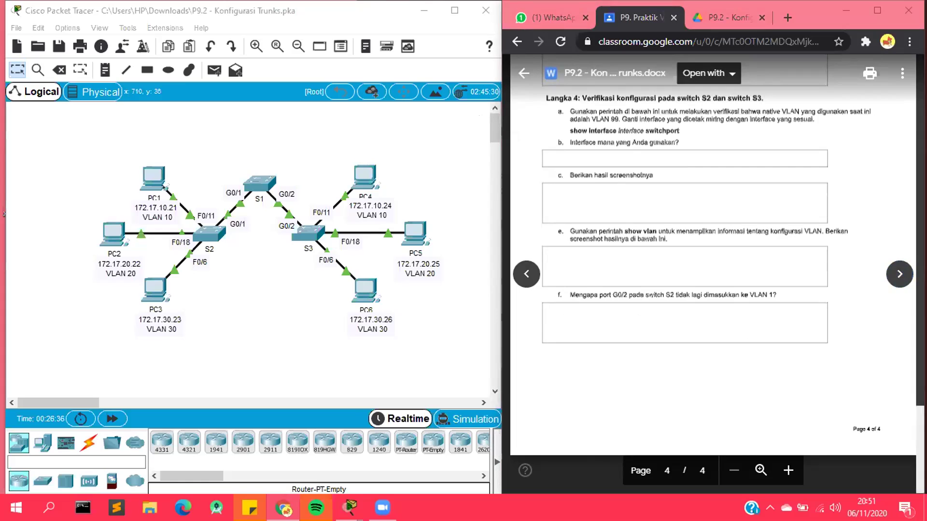
scroll(709, 271, "up", 3)
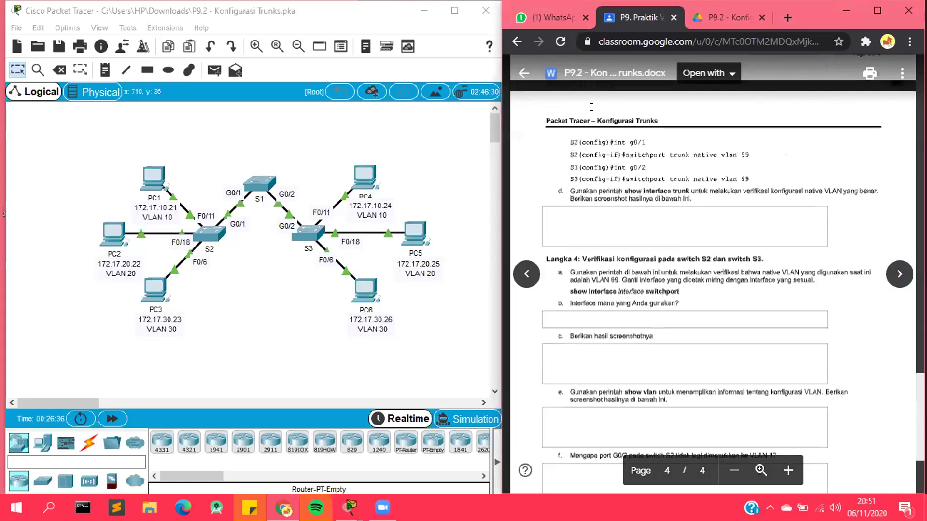
scroll(554, 104, "down", 3)
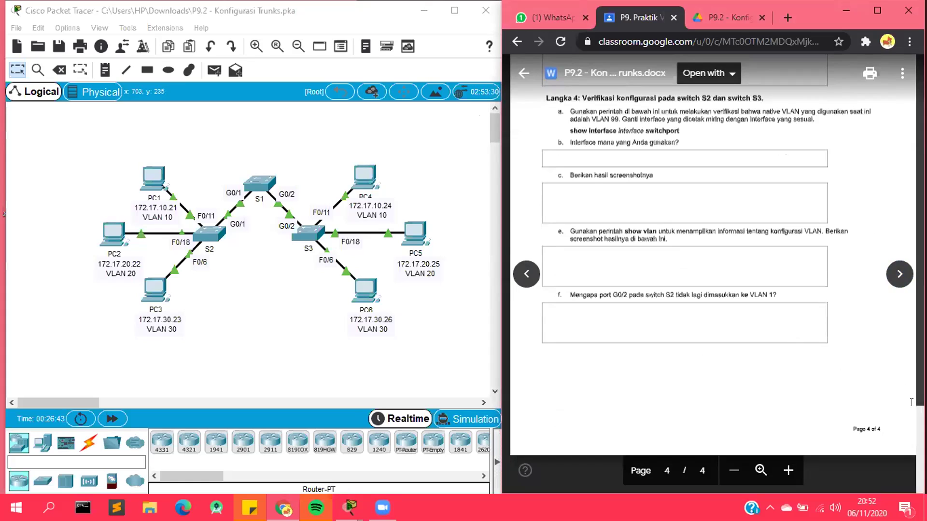
scroll(713, 274, "up", 2)
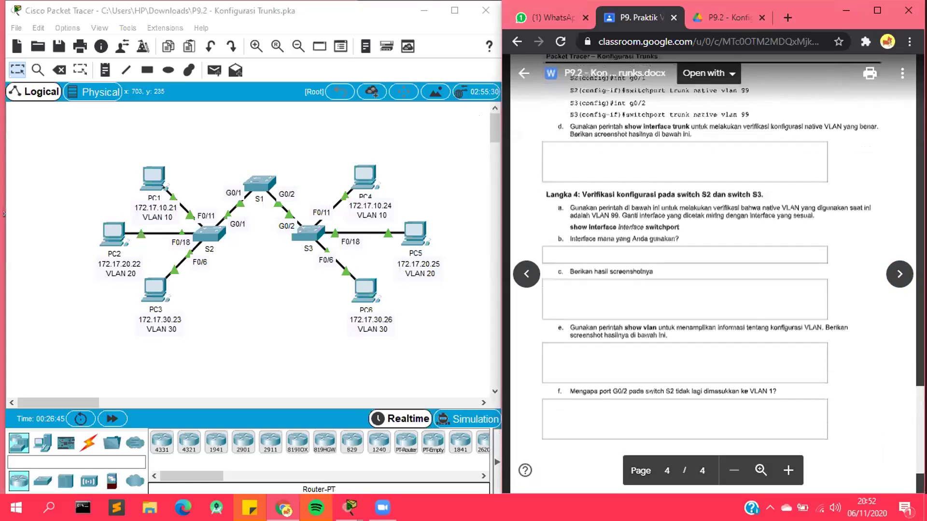
scroll(690, 364, "up", 1)
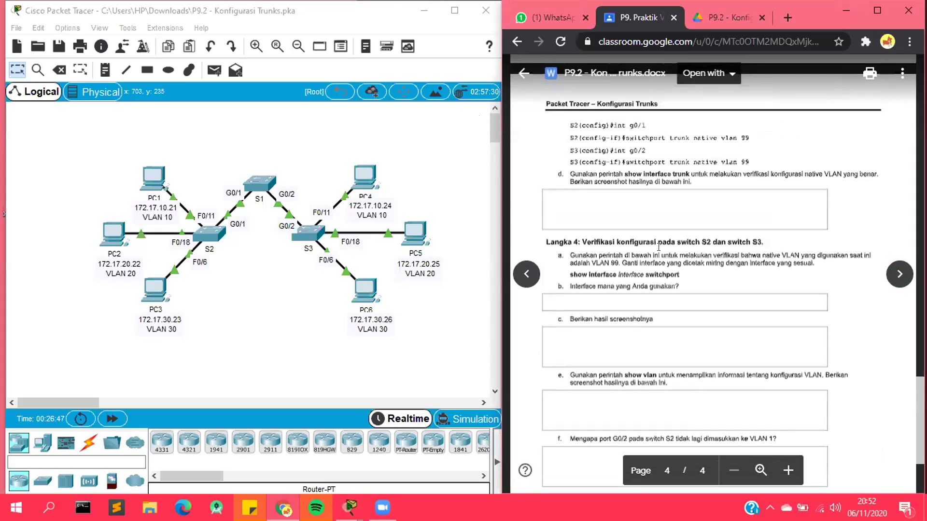
- Reread worksheet item f and highlight its words about port G0/2 on switch S2
left_click_drag(613, 439, 701, 438)
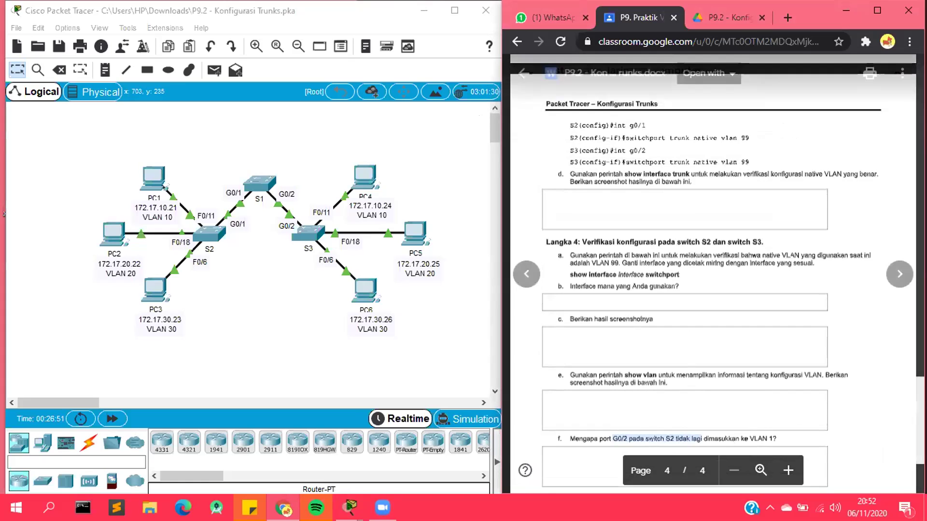
scroll(721, 363, "down", 3)
left_click(605, 290)
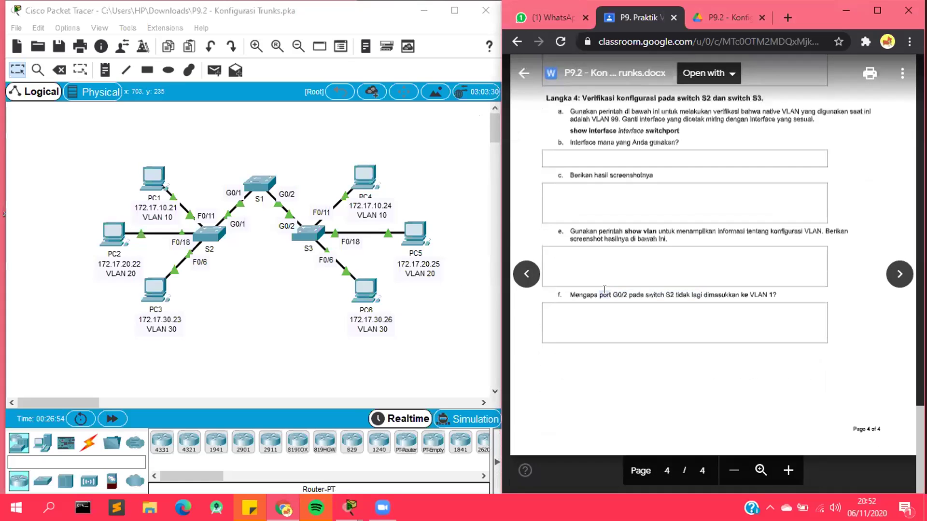
left_click_drag(604, 290, 650, 292)
left_click(528, 309)
double_click(651, 293)
left_click(605, 291)
- Open S2's command line, highlight Gig0/2 in its VLAN table and put the window away
left_click(212, 234)
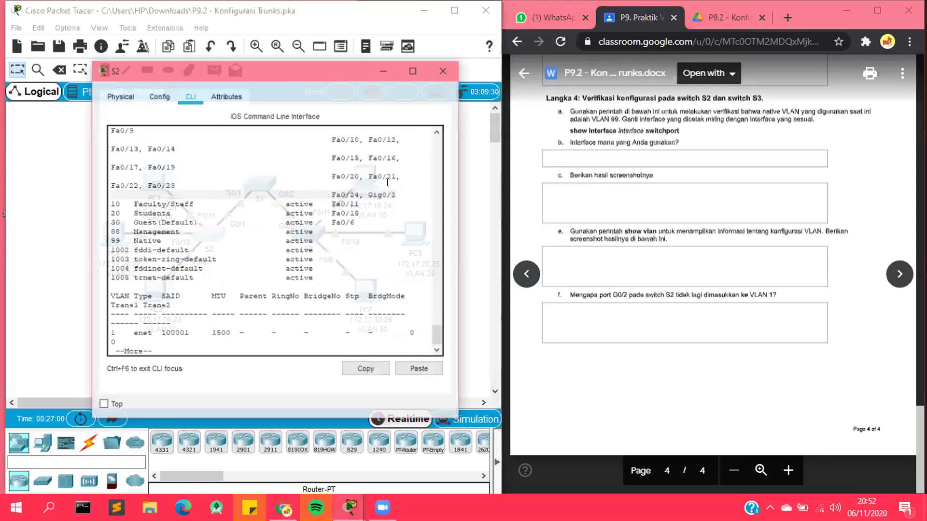
left_click_drag(363, 181, 396, 182)
left_click_drag(266, 53, 338, 219)
left_click_drag(397, 218, 424, 289)
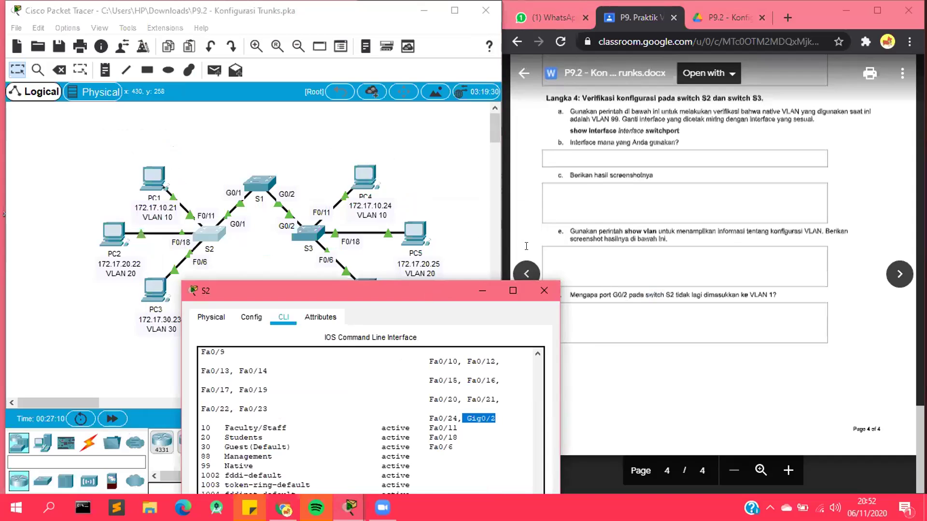
left_click_drag(471, 289, 495, 112)
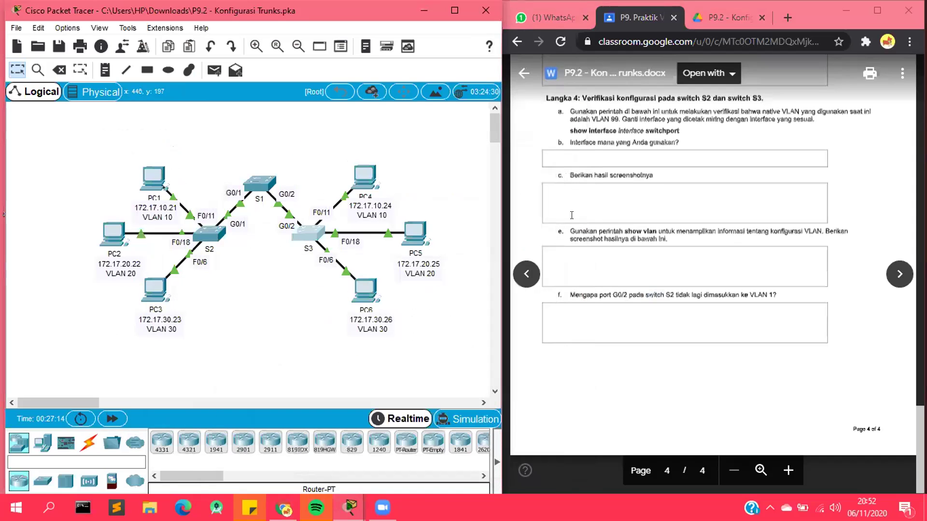
- Review the ports in S3's VLAN table, minimize its command-line window and check S1
left_click(304, 234)
double_click(566, 186)
left_click(564, 180)
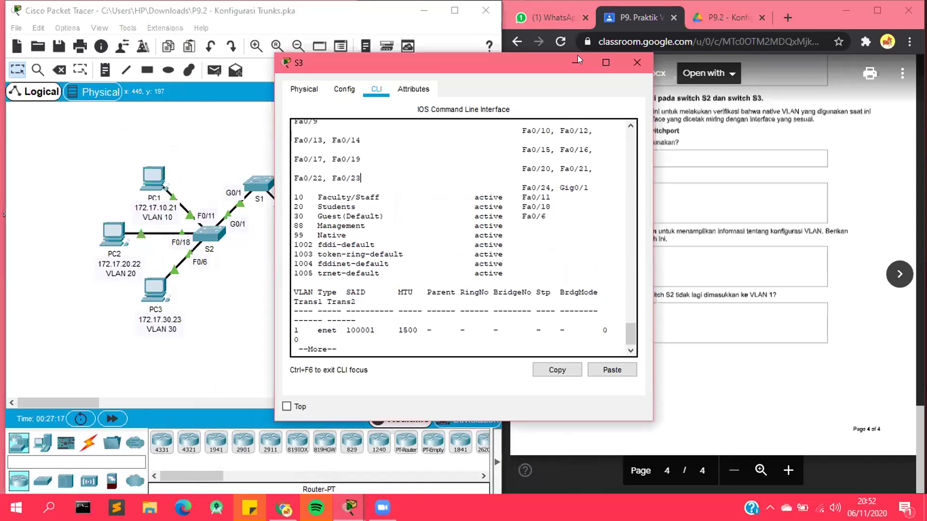
left_click(575, 62)
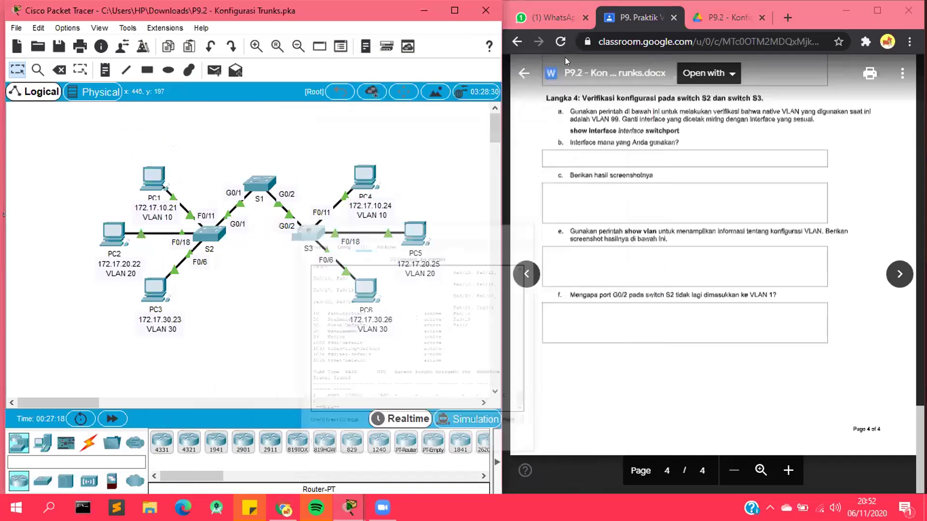
left_click(259, 184)
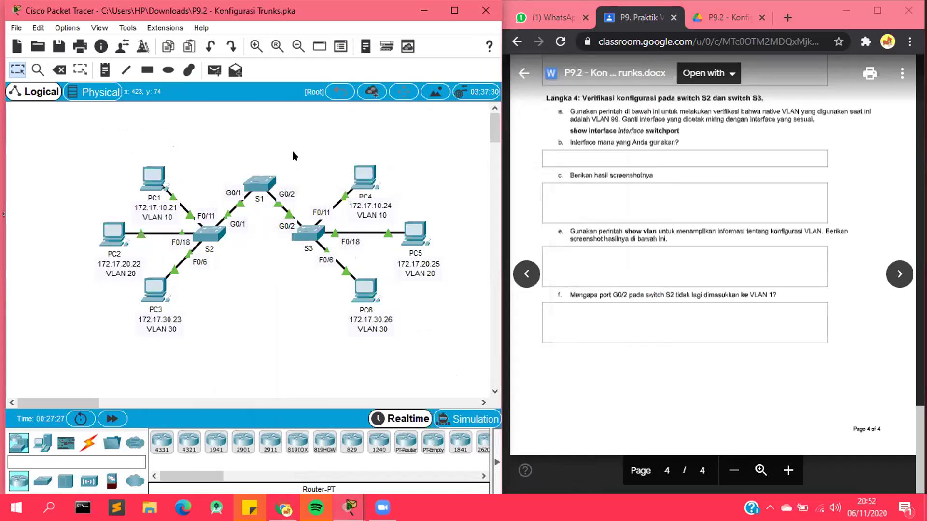
- Go through the question in worksheet item f again and highlight the word tidak
left_click_drag(738, 295, 628, 294)
left_click(753, 299)
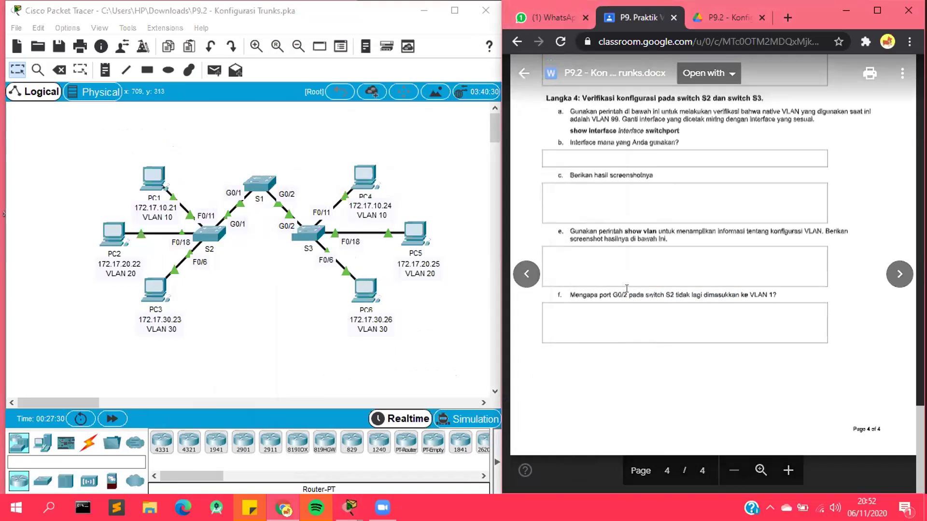
double_click(684, 294)
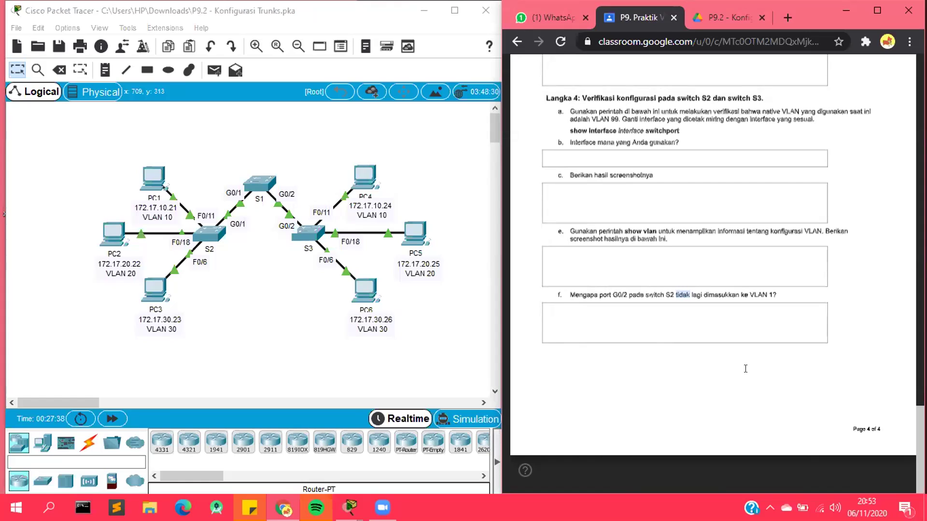
left_click(590, 355)
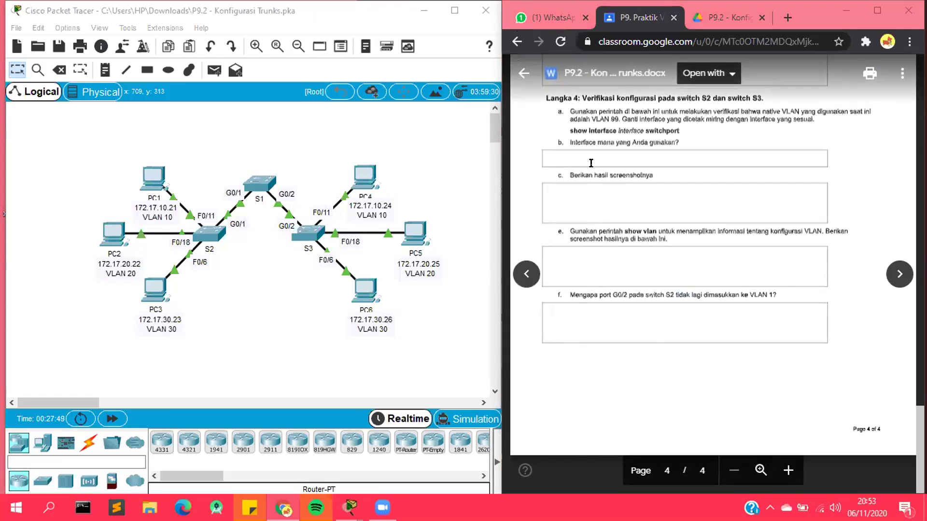
left_click(491, 154)
left_click(494, 123)
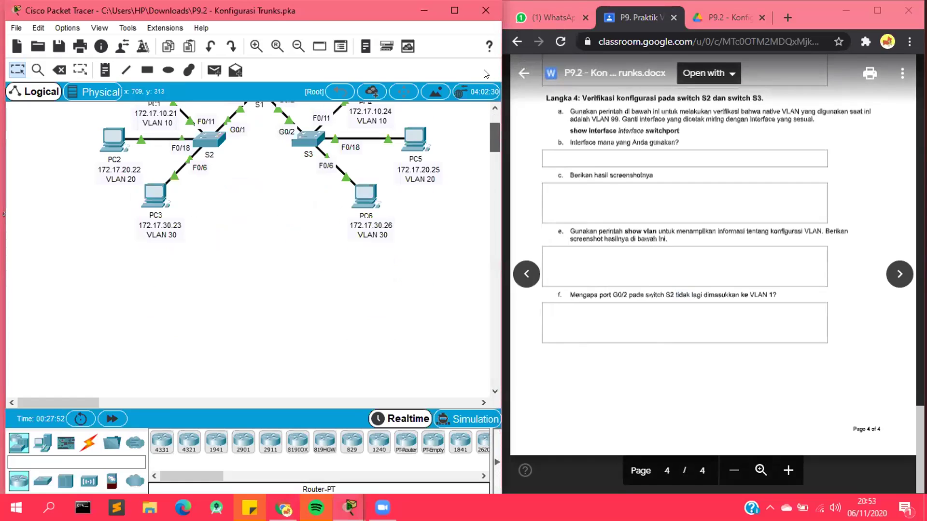
scroll(486, 73, "up", 2)
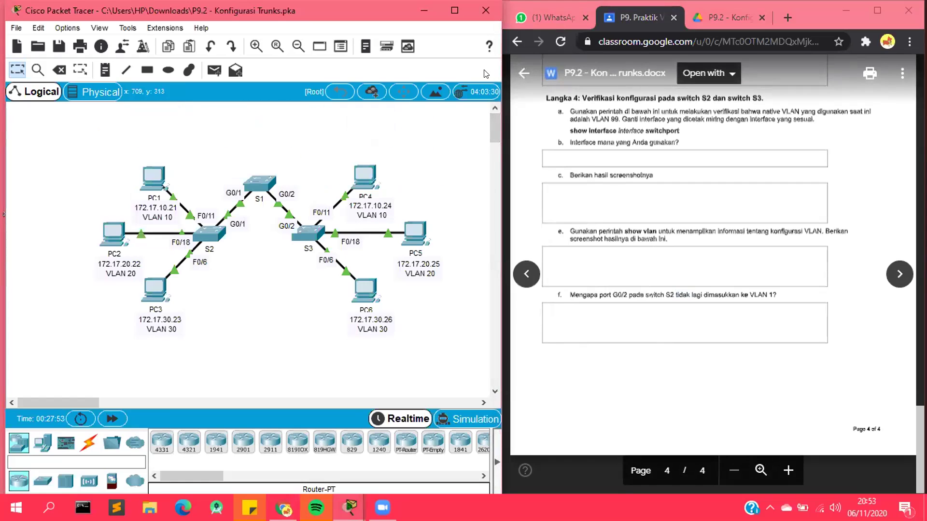